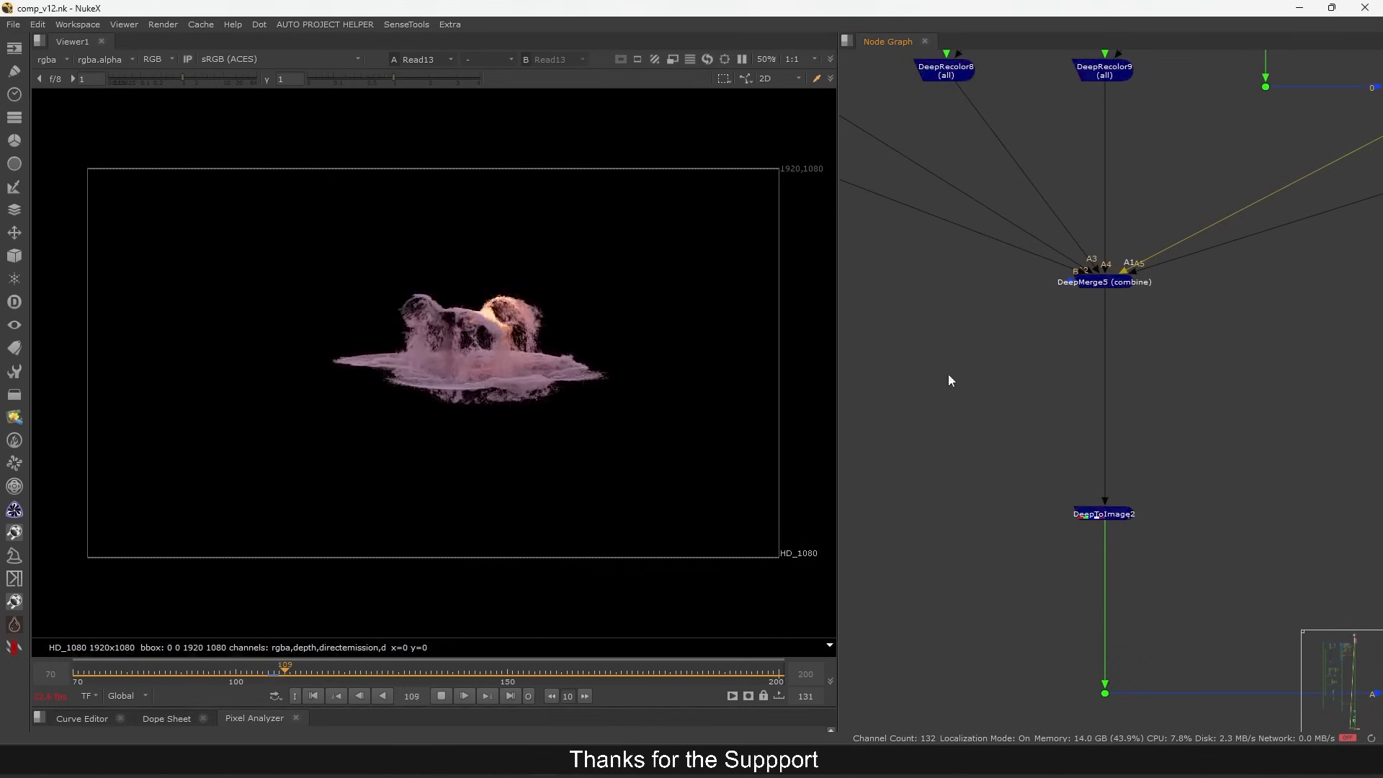
- View the DeepMerge5 result and the DeepToImage2 output, playing back the combined deep elements
key("1")
left_click(1237, 236)
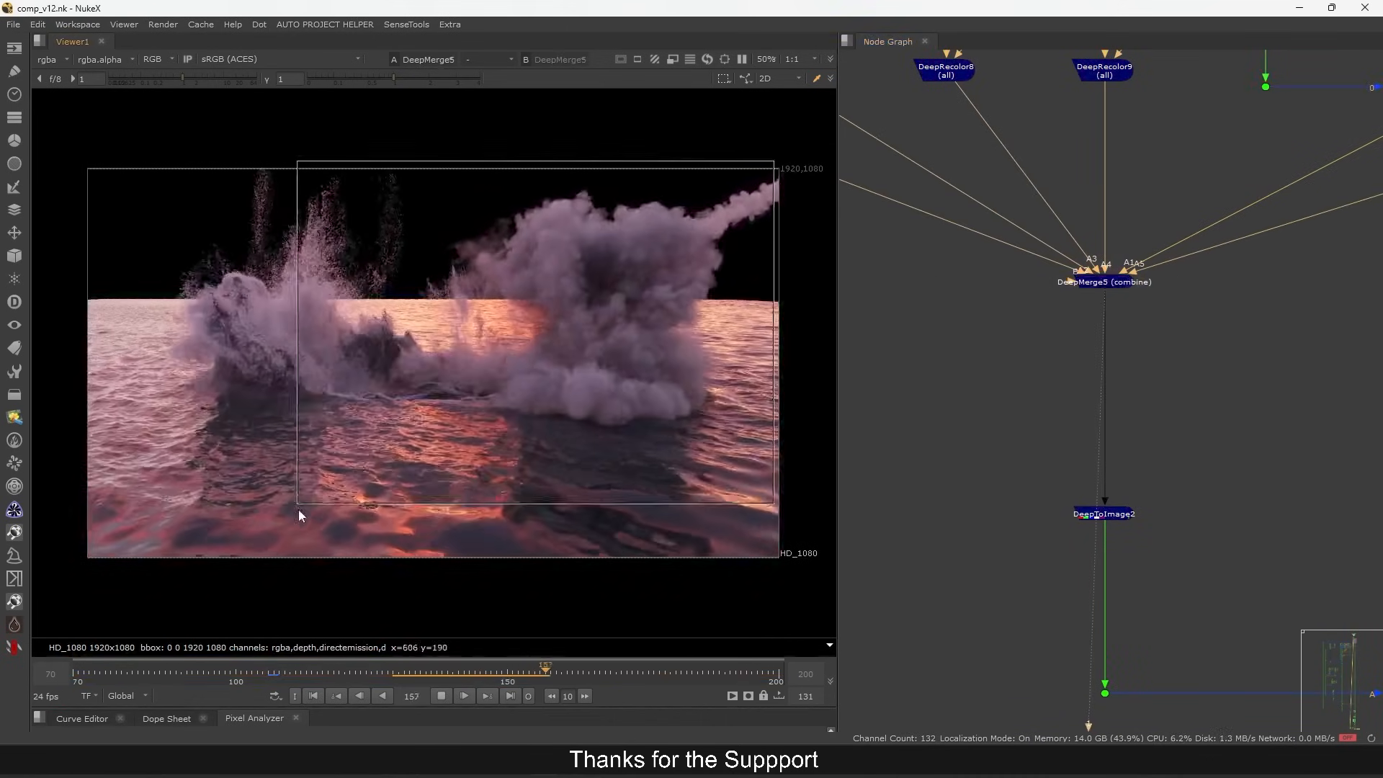
left_click_drag(1223, 461, 940, 612)
key("1")
scroll(1085, 397, "down", 5)
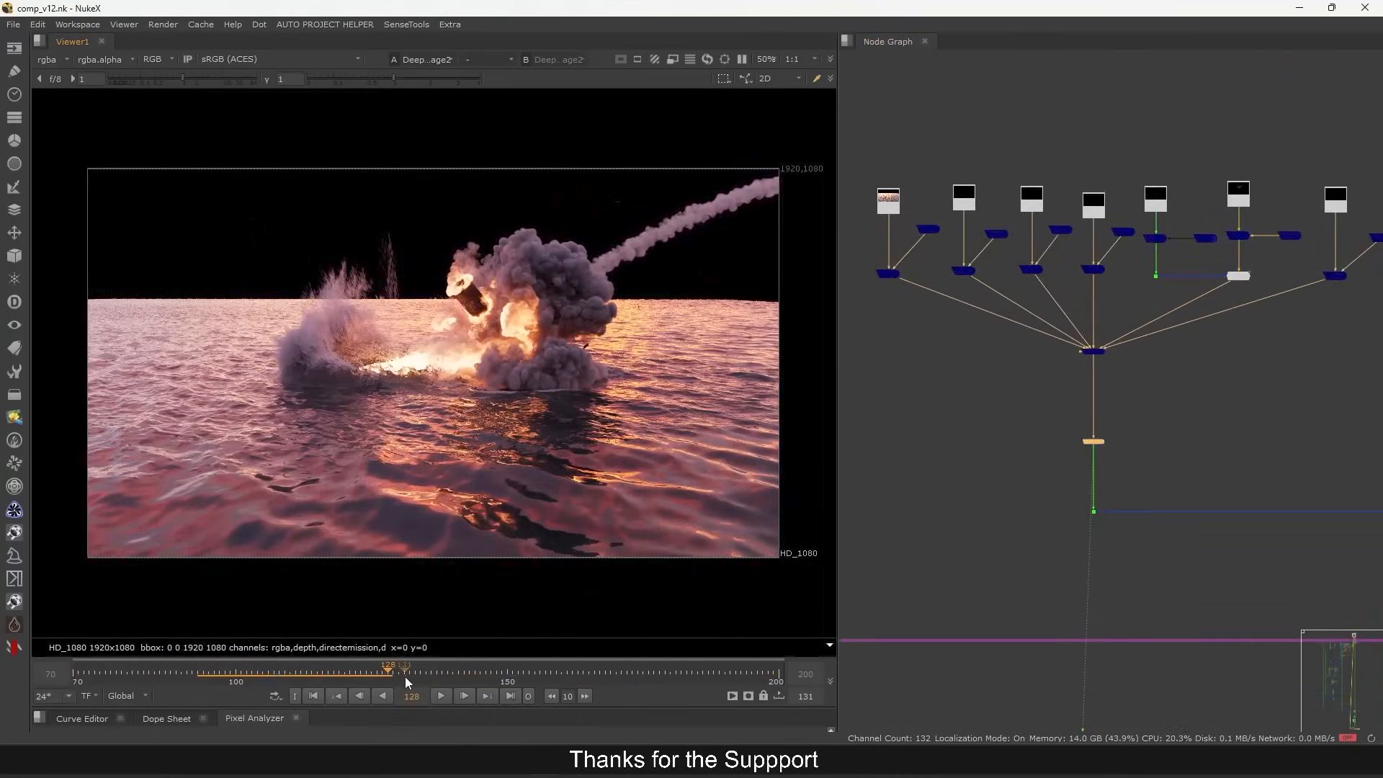
left_click(441, 698)
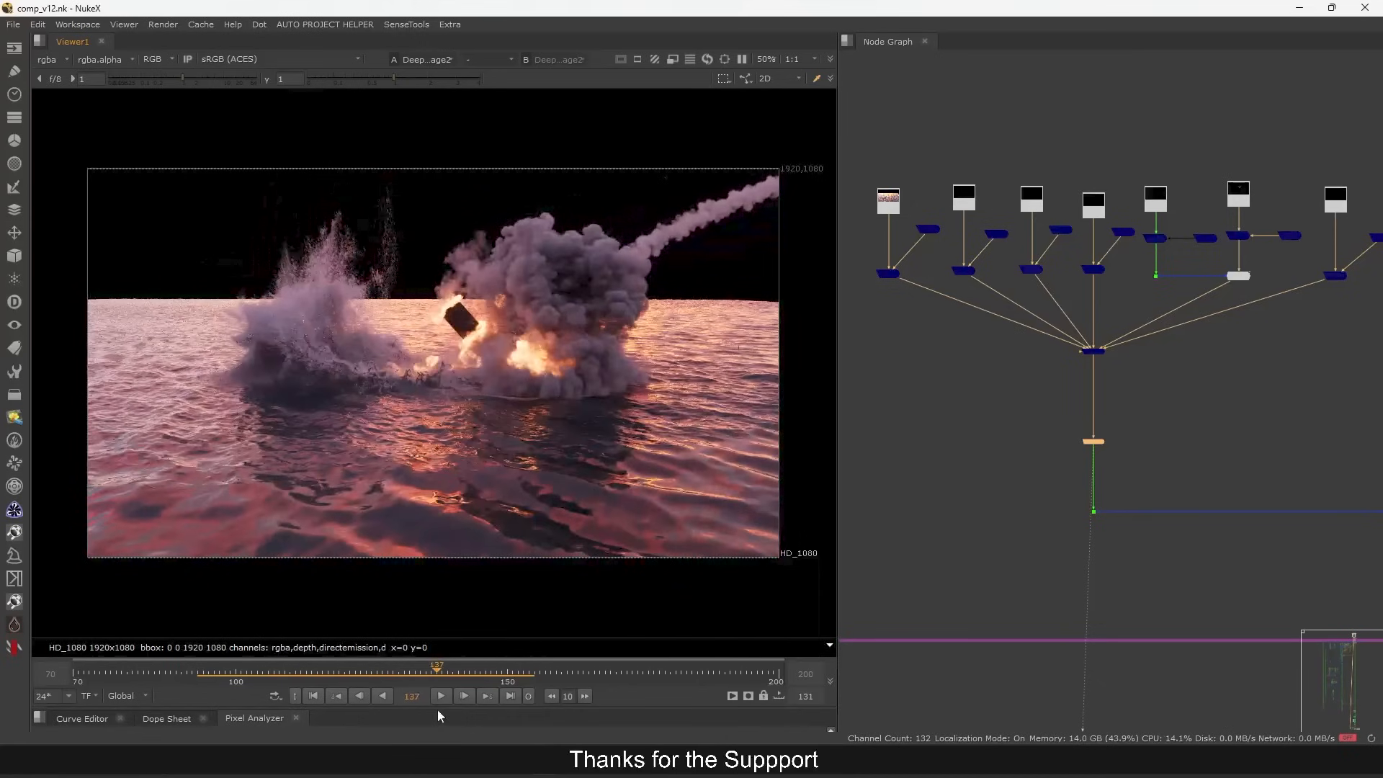
- Locate the SKY backdrop in the node graph and view its source image Read35
scroll(1061, 426, "down", 6)
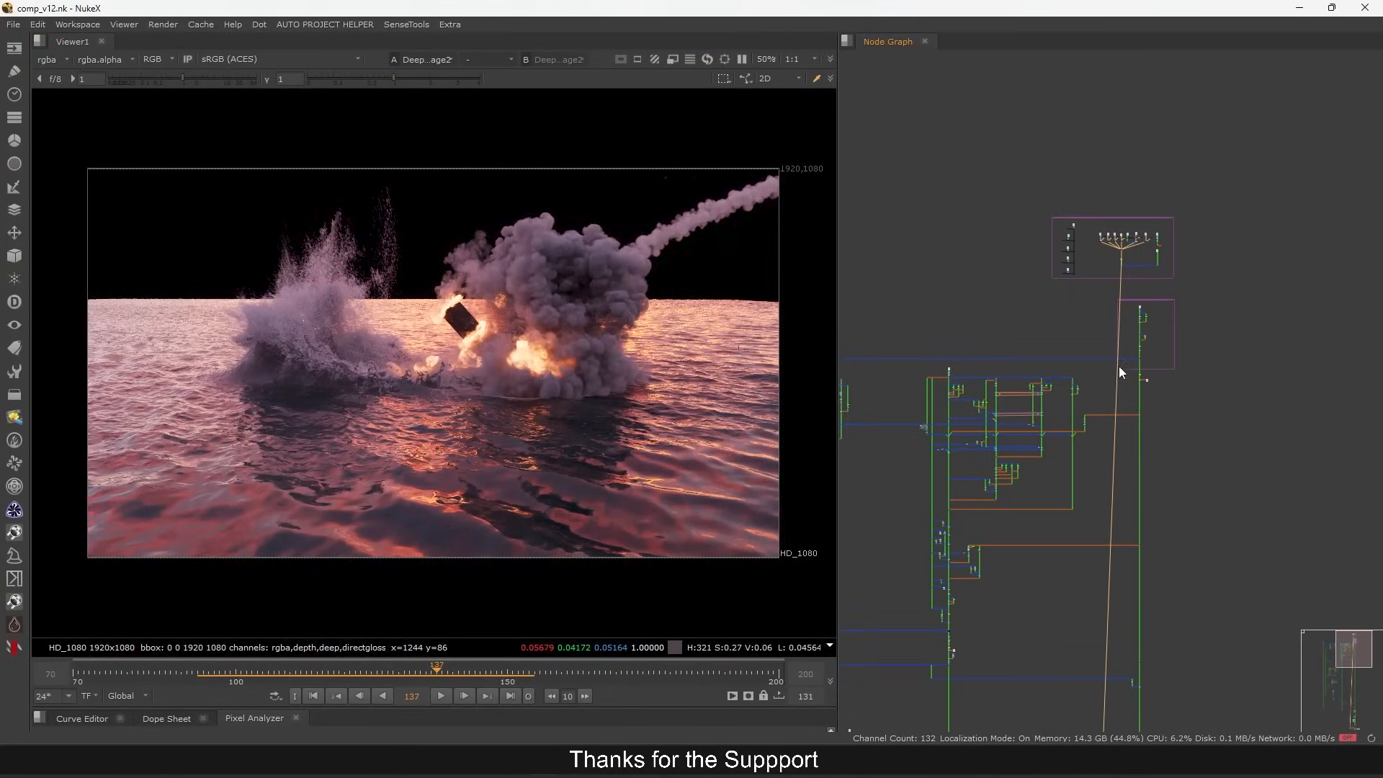
scroll(1180, 318, "down", 3)
left_click_drag(1275, 207, 1008, 723)
scroll(1147, 273, "up", 10)
scroll(1150, 245, "down", 4)
left_click(1073, 206)
scroll(1152, 238, "up", 6)
scroll(1140, 396, "down", 4)
scroll(1170, 179, "up", 4)
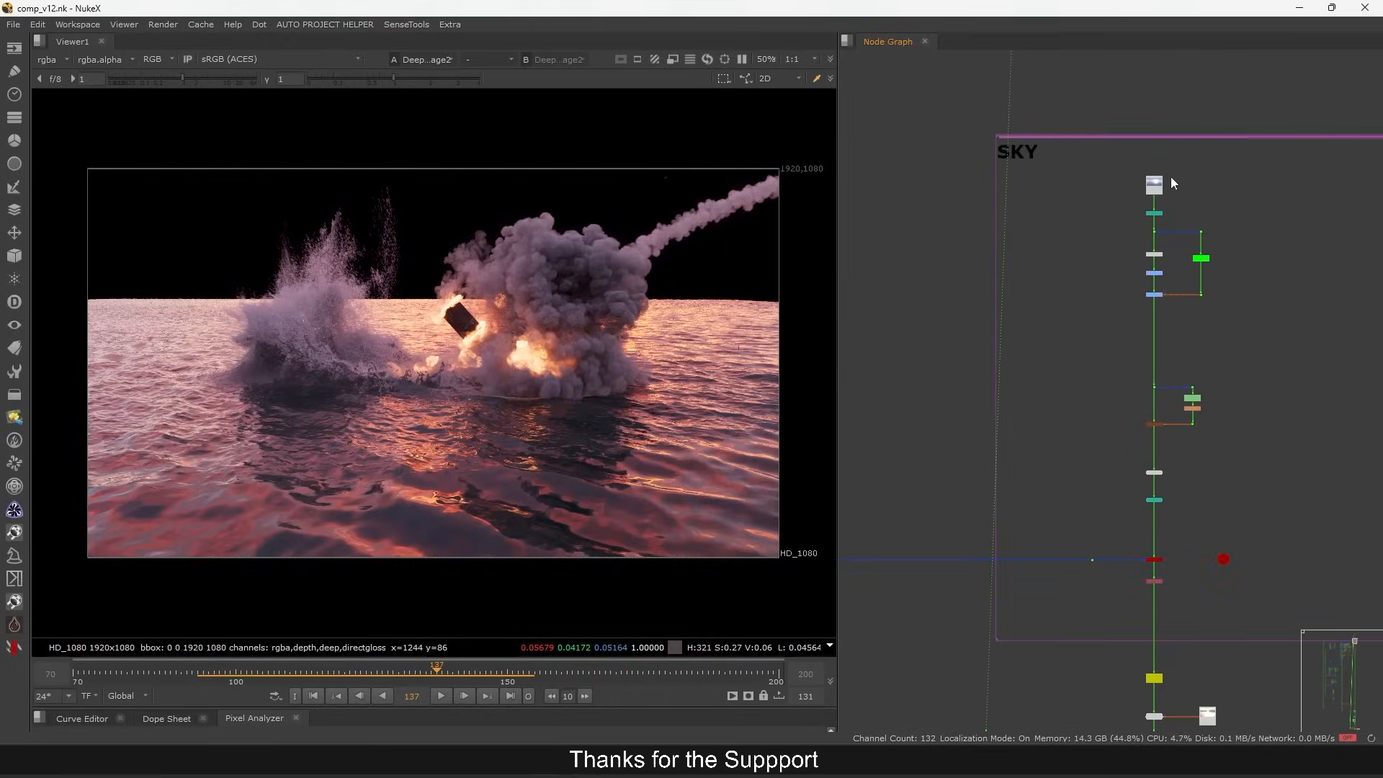
left_click(1165, 188)
key("1")
left_click(1087, 219)
scroll(1156, 240, "up", 8)
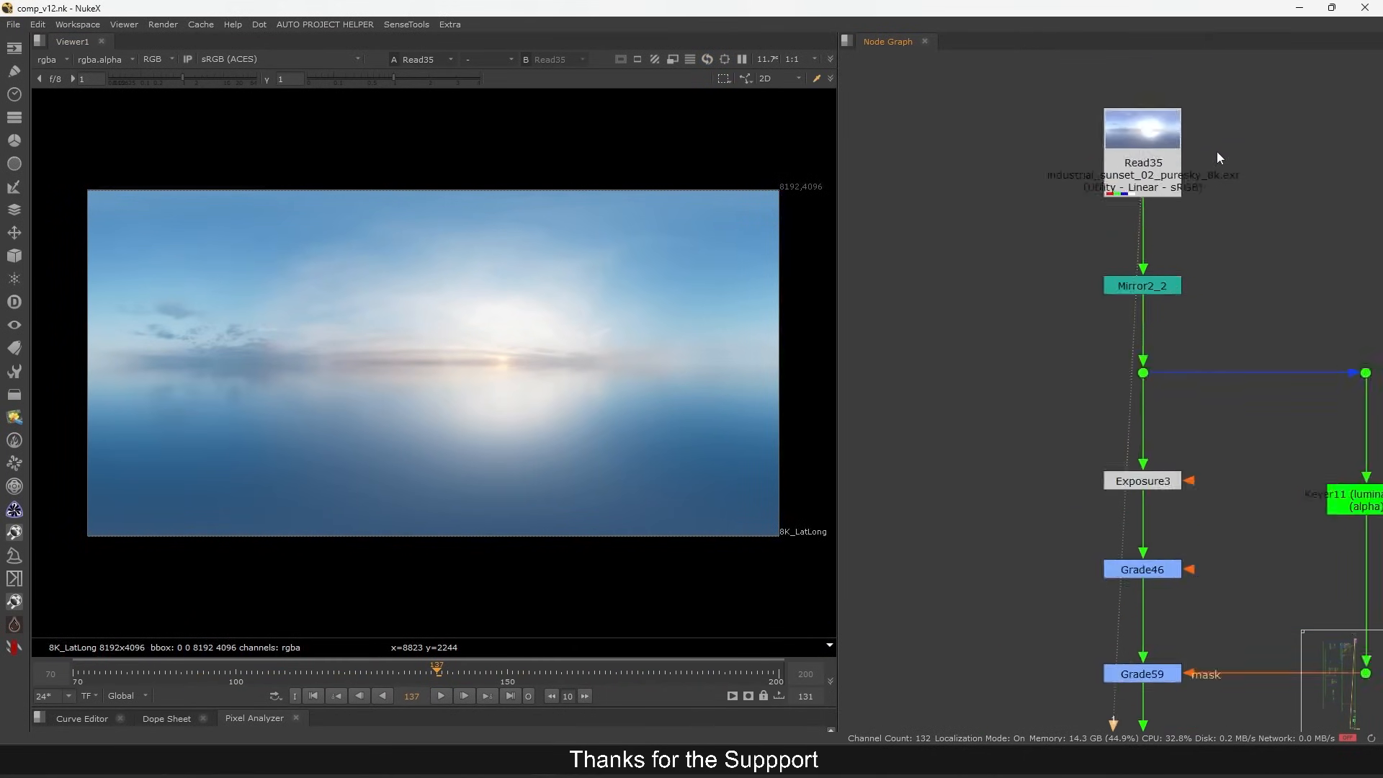
- Follow the sky branch through its exposure and grade nodes and view the PxF_Filler output
scroll(1259, 160, "down", 2)
left_click_drag(873, 181, 1235, 238)
left_click_drag(1334, 230, 1334, 232)
scroll(1195, 475, "down", 5)
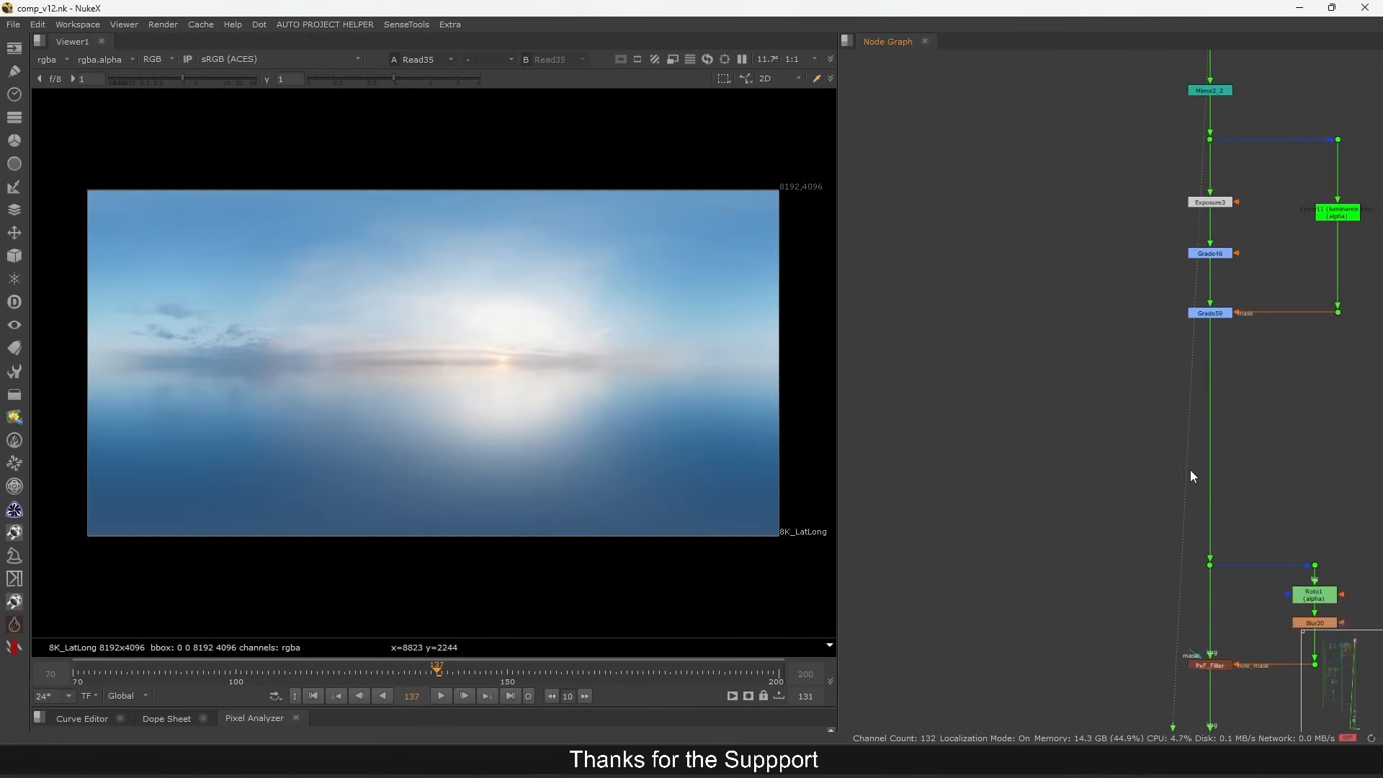
left_click_drag(1229, 424, 1230, 426)
key("1")
left_click_drag(1219, 447, 1186, 360)
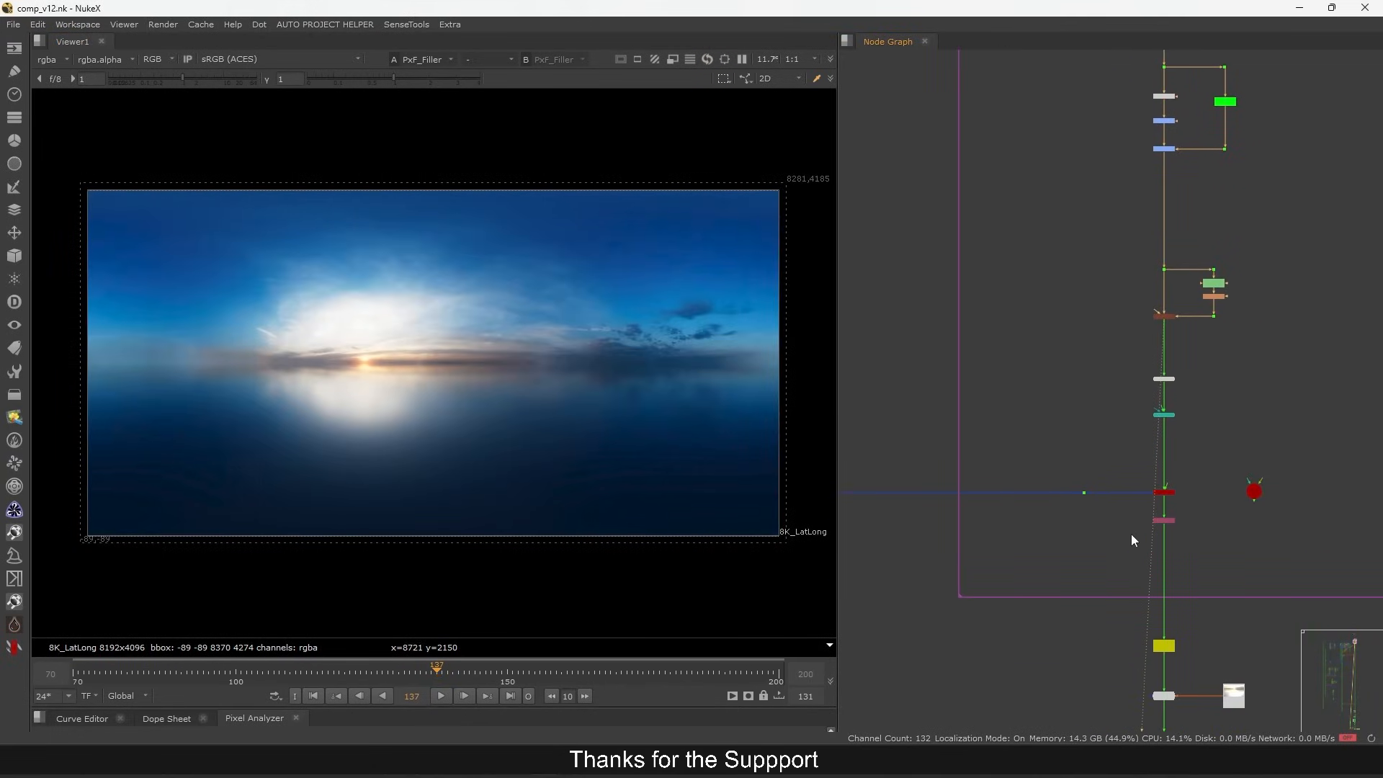
- Check the sky branch nodes below PxF_Filler and view the camera connection at Dot209
left_click_drag(1131, 535, 1133, 401)
scroll(1162, 373, "up", 3)
left_click_drag(1234, 357, 1086, 466)
key("1")
left_click_drag(1197, 375, 1186, 365)
key("1")
- Trace the camera connection back to Camera2 and examine the camera in the 3D view
left_click_drag(1043, 296, 1105, 371)
left_click_drag(892, 294, 1067, 240)
scroll(1066, 240, "down", 8)
left_click_drag(979, 378, 1224, 399)
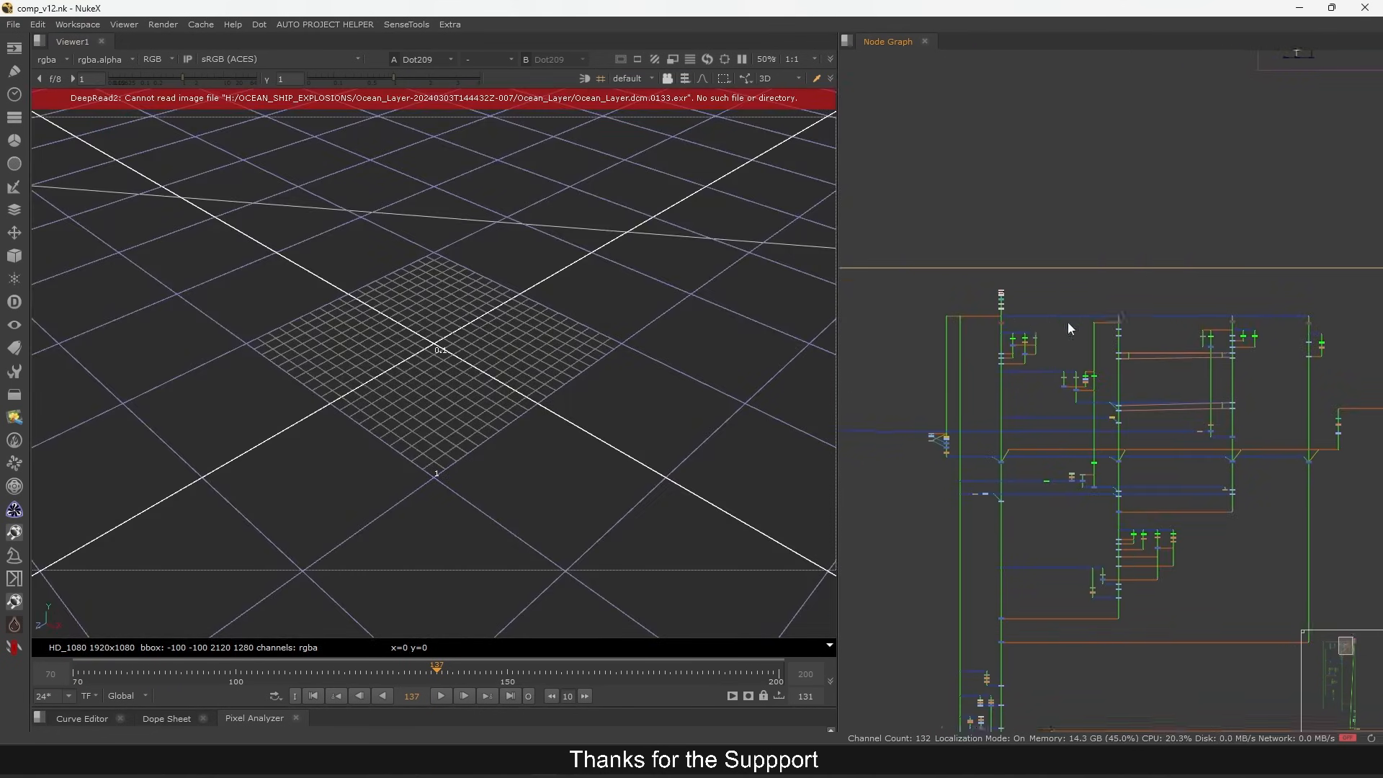
scroll(990, 297, "up", 5)
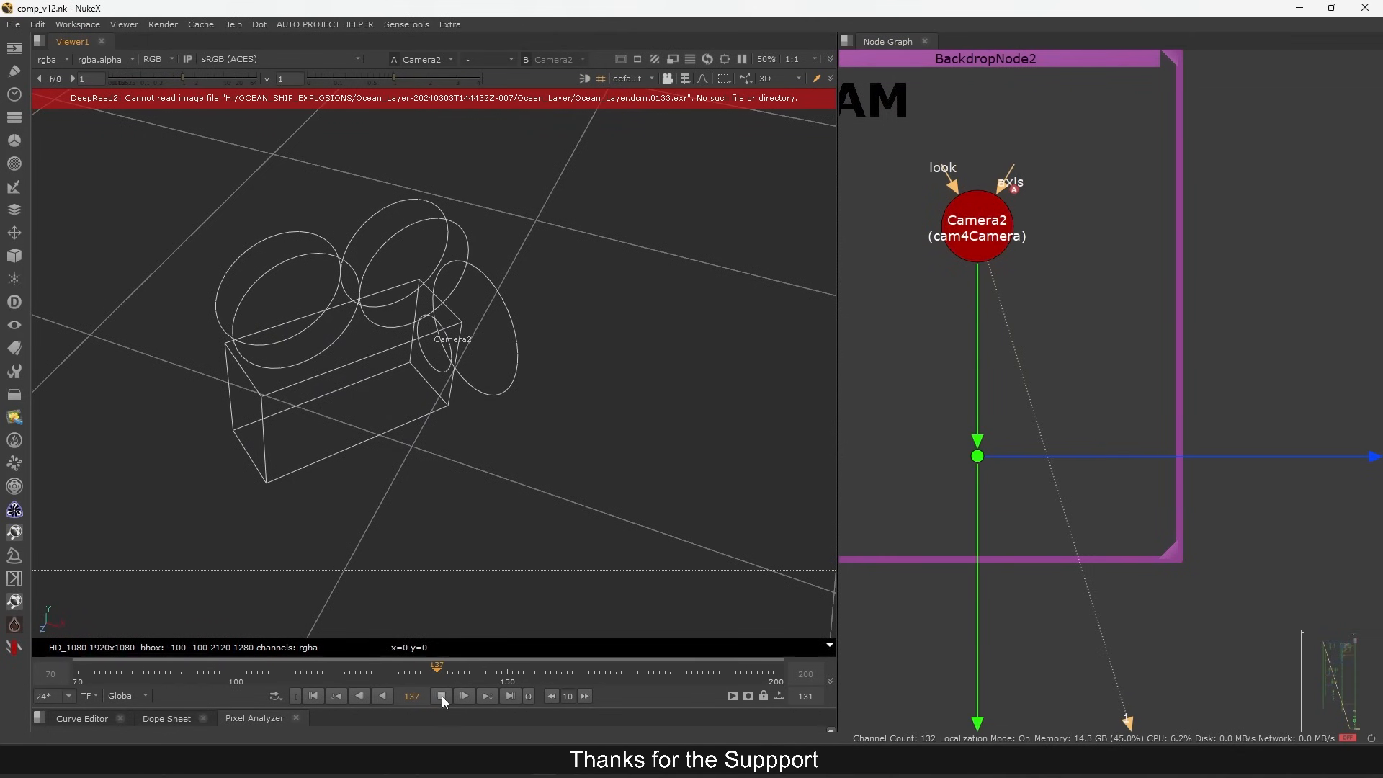
scroll(349, 547, "down", 5)
scroll(490, 436, "down", 4)
left_click_drag(491, 437, 700, 379)
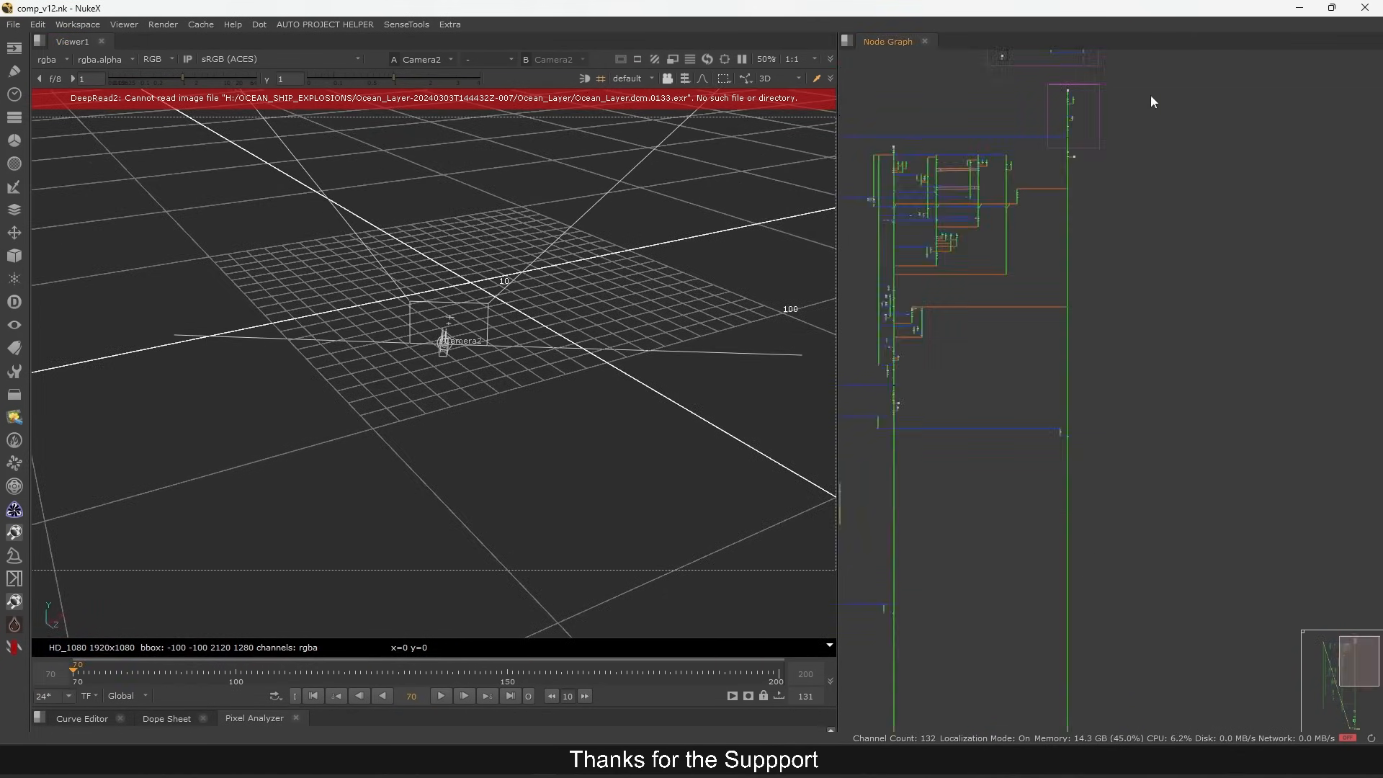
- View the sky render Read42 below the SKY backdrop and return to frame 70
scroll(1151, 95, "up", 4)
left_click_drag(1151, 95, 1242, 191)
scroll(1188, 190, "up", 6)
key("1")
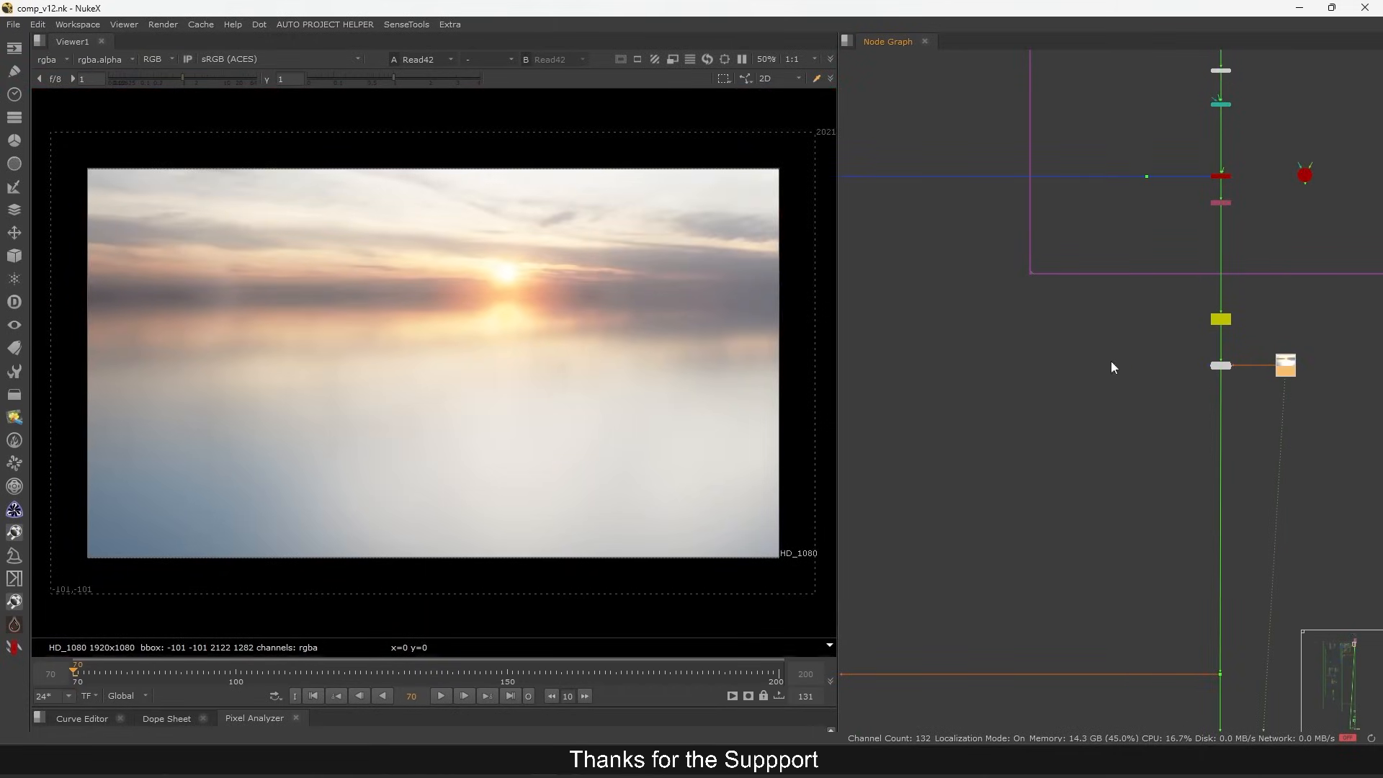
scroll(1090, 318, "up", 5)
left_click(365, 696)
left_click(313, 696)
- Find where the ocean layer is merged further down the main branch and view Merge39
scroll(980, 491, "down", 6)
scroll(1143, 362, "up", 3)
left_click_drag(1038, 254, 1130, 205)
scroll(1130, 204, "down", 3)
left_click_drag(941, 142, 1203, 540)
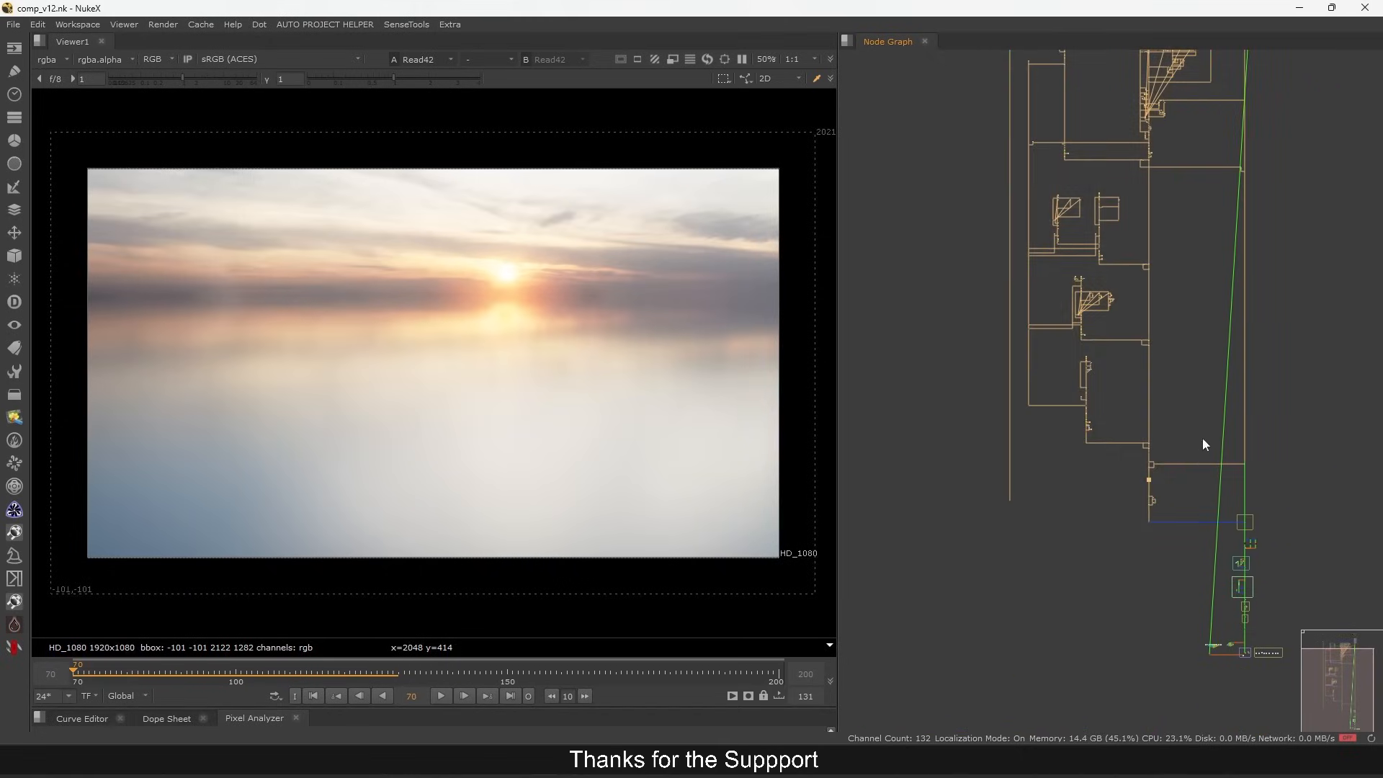
scroll(1155, 197, "up", 5)
scroll(1181, 189, "up", 5)
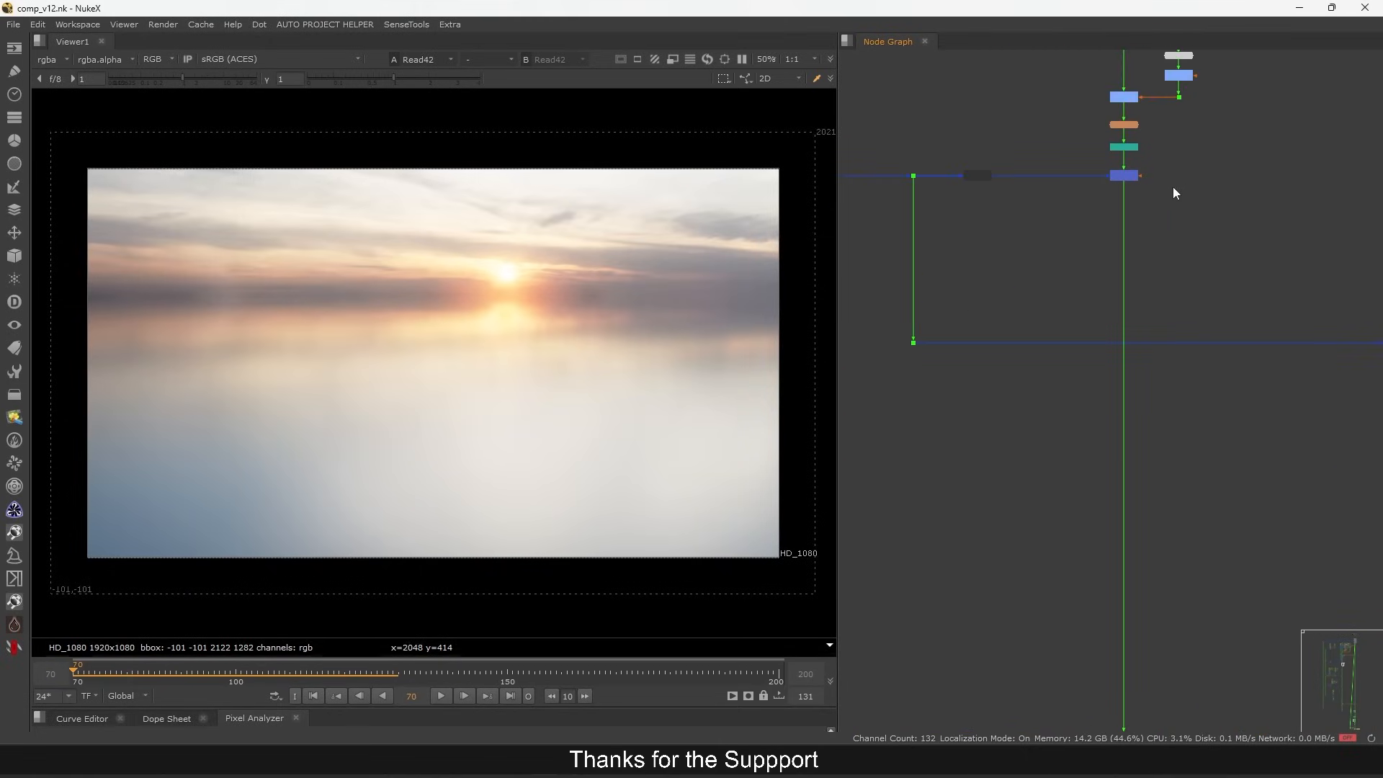
scroll(1085, 226, "down", 4)
mouse_move(1075, 239)
left_mouse_down()
mouse_move(1150, 170)
mouse_move(1089, 220)
left_mouse_up()
key("1")
scroll(1093, 222, "up", 3)
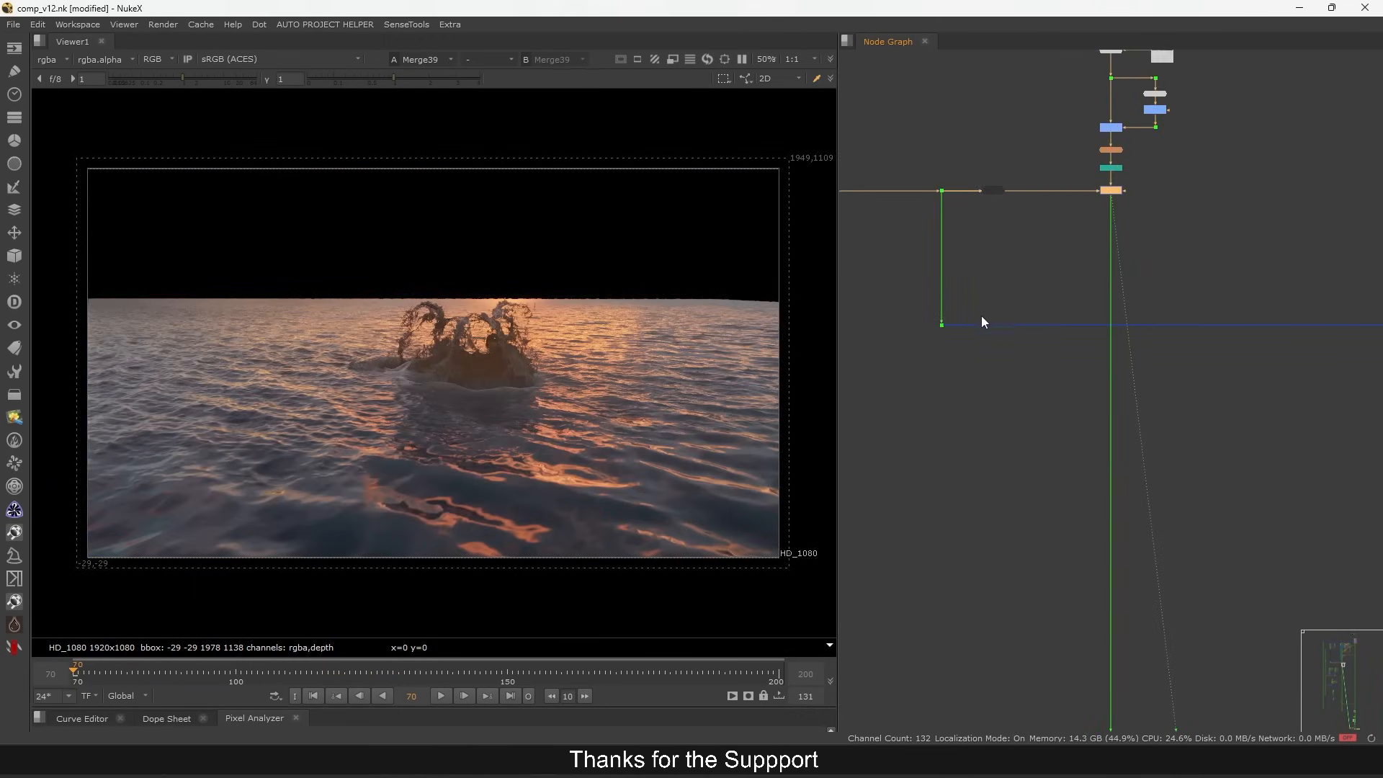
- View the merges that follow Merge39 down the main branch, one after the other
scroll(1103, 277, "down", 6)
left_click_drag(1108, 709, 1135, 299)
scroll(1138, 326, "up", 3)
left_click_drag(1118, 348, 1116, 349)
key("1")
scroll(1115, 360, "down", 5)
left_click_drag(1081, 549, 1109, 327)
scroll(1159, 391, "up", 3)
left_click_drag(1177, 451, 1178, 451)
key("1")
- Continue down the main branch and view the Merge42 output
left_click_drag(1159, 490, 1144, 316)
scroll(1144, 310, "down", 5)
scroll(1171, 379, "up", 5)
left_click_drag(1147, 524, 1215, 409)
key("1")
- Go back to the start of the ocean branch and view its source render Read15
scroll(1124, 401, "down", 6)
left_click_drag(1053, 481, 1131, 605)
scroll(1177, 228, "up", 3)
left_click_drag(1058, 143, 1030, 294)
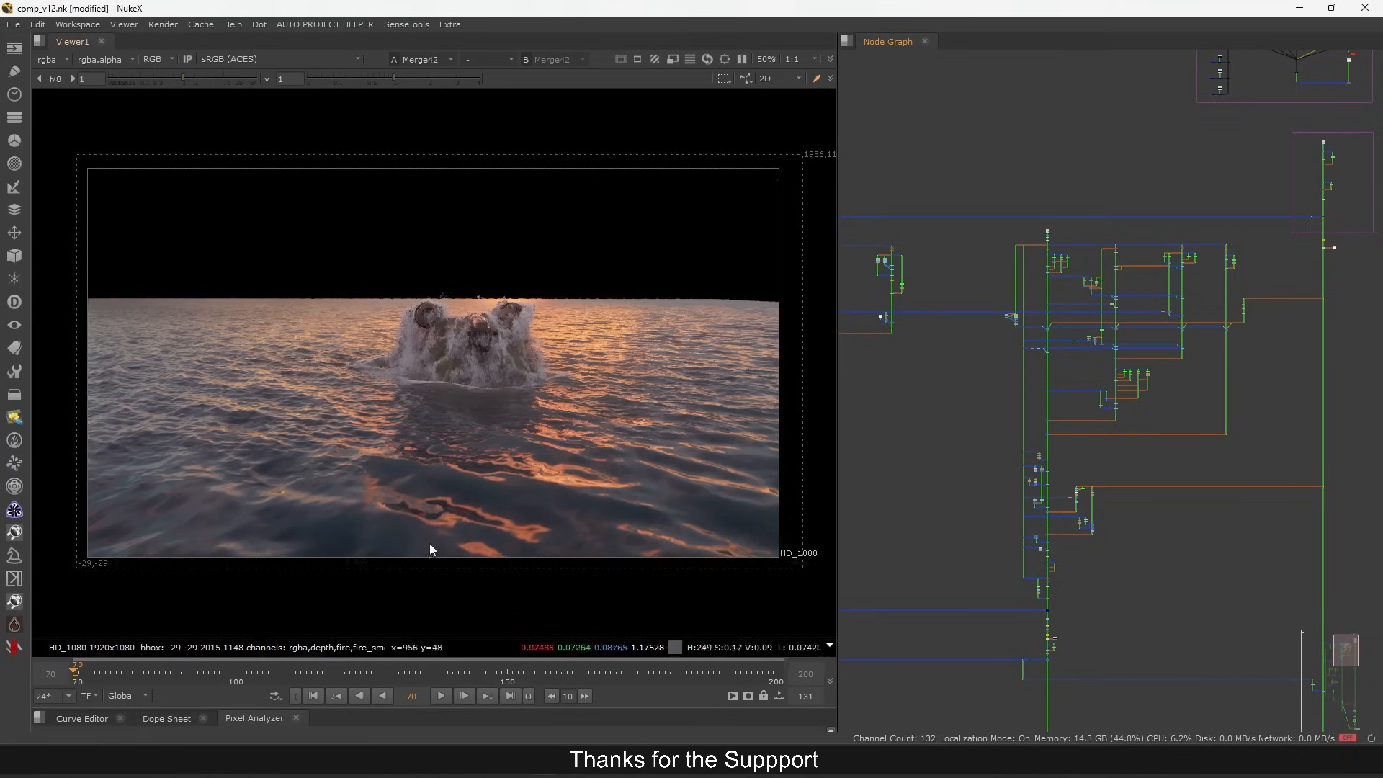
left_click_drag(1204, 233, 1188, 237)
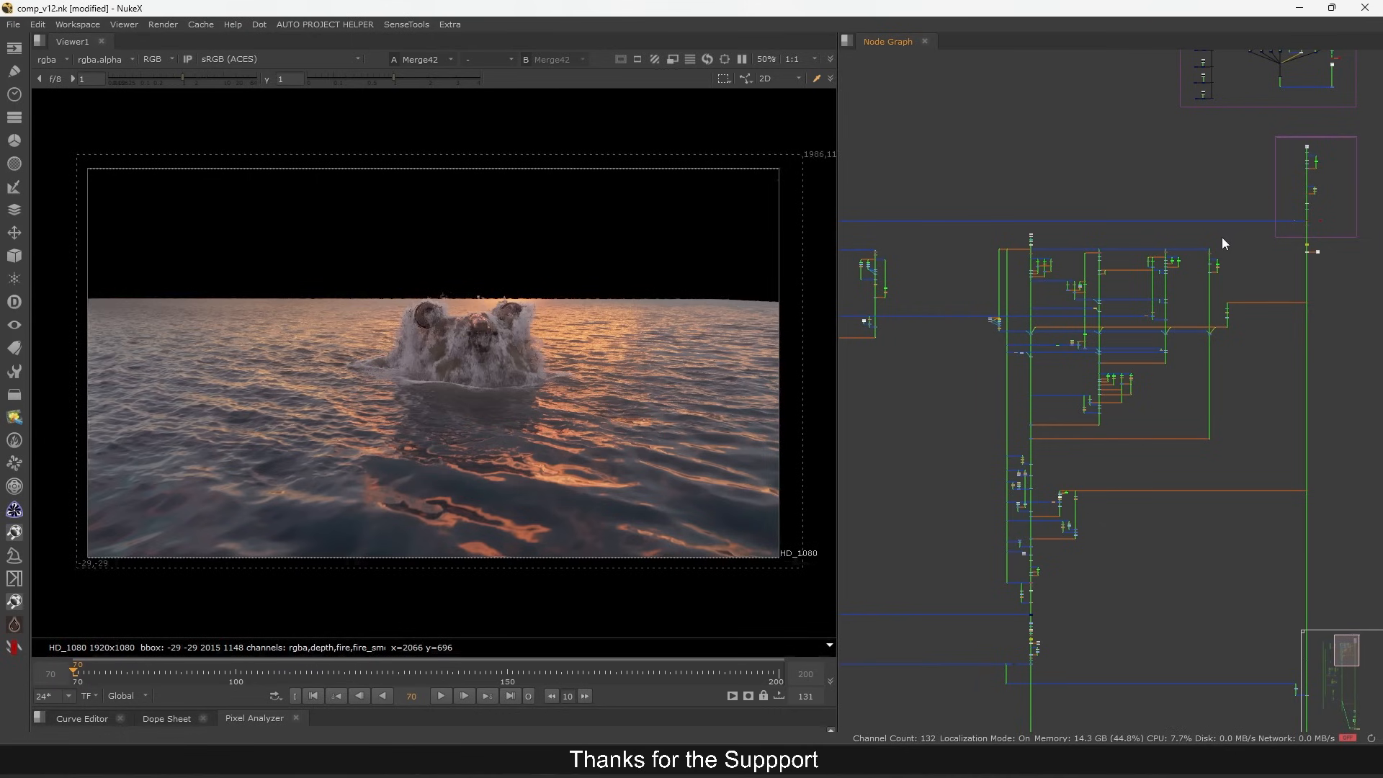
scroll(1182, 209, "up", 8)
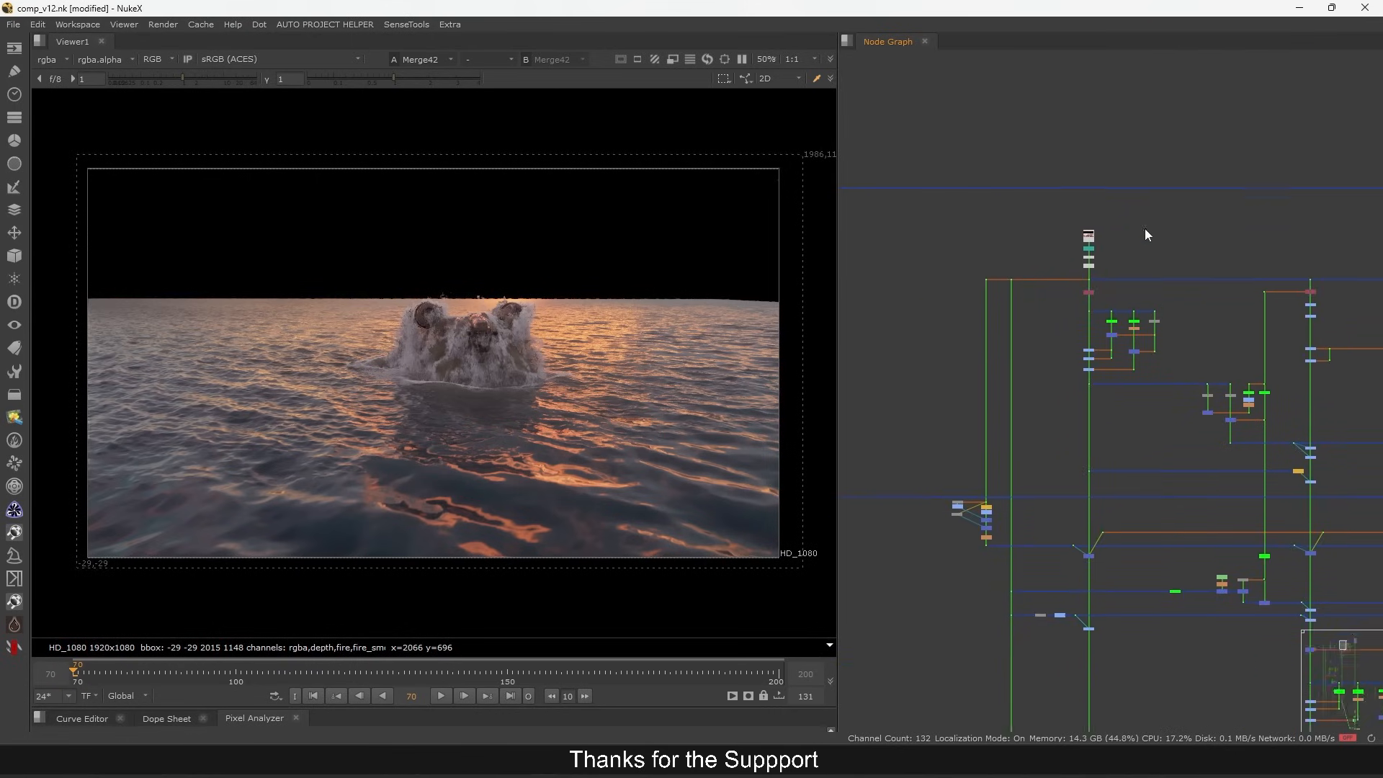
left_click(1145, 223)
key("1")
- Play the Read15 ocean render, stop at frame 83 and look over the branch below it
left_click_drag(1046, 269, 1012, 268)
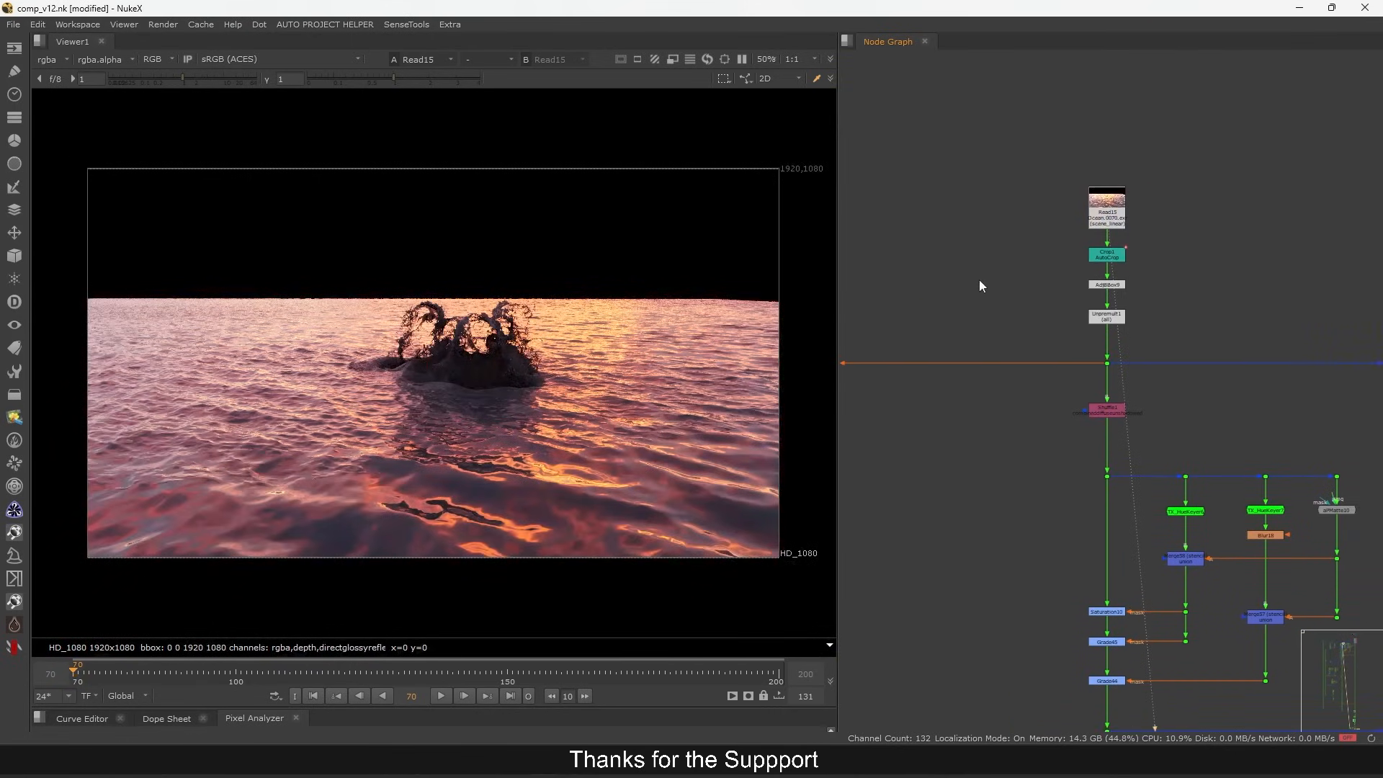
left_click(441, 695)
left_click(439, 696)
scroll(1136, 193, "up", 5)
scroll(1005, 324, "down", 6)
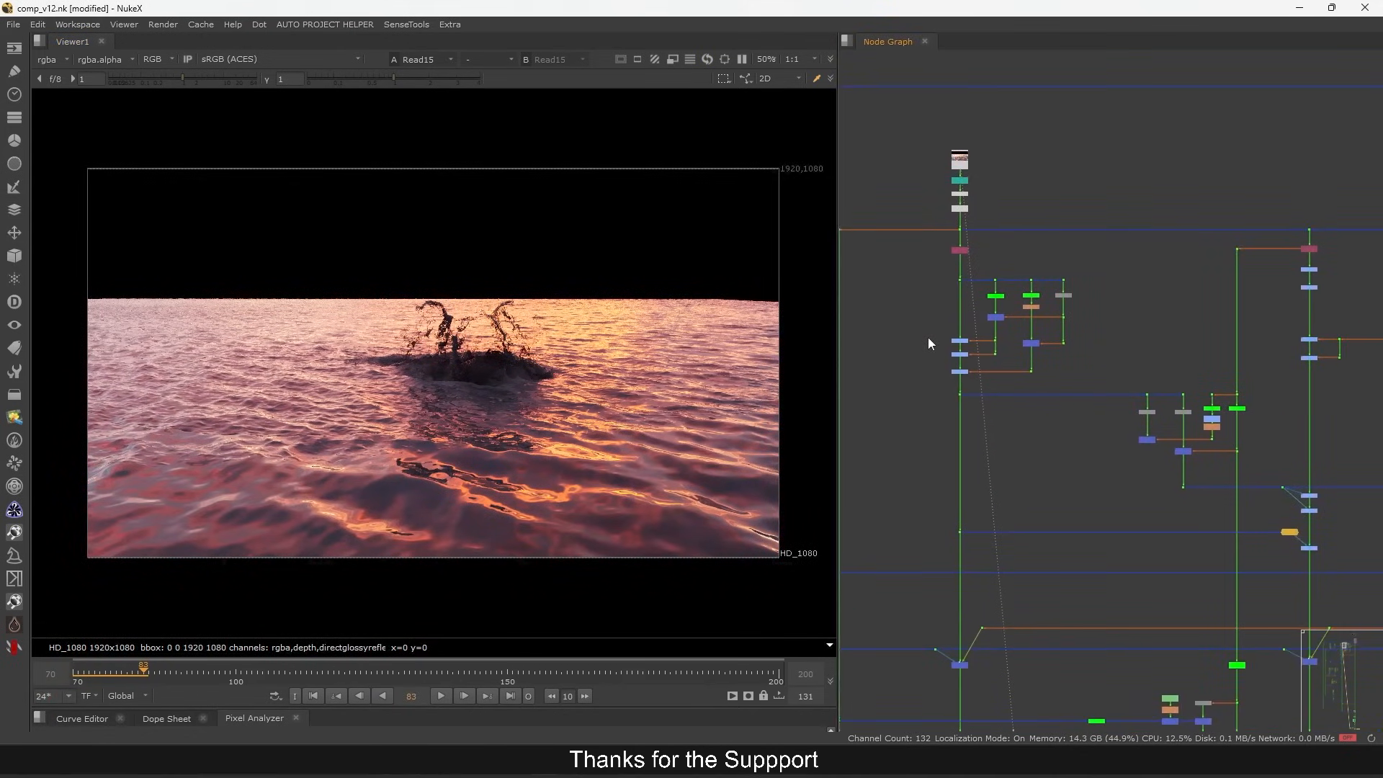
- Examine the nodes around Shuffle1 in a full-window node graph and restore the split layout
key("space")
left_click_drag(1044, 345, 636, 334)
scroll(636, 334, "up", 5)
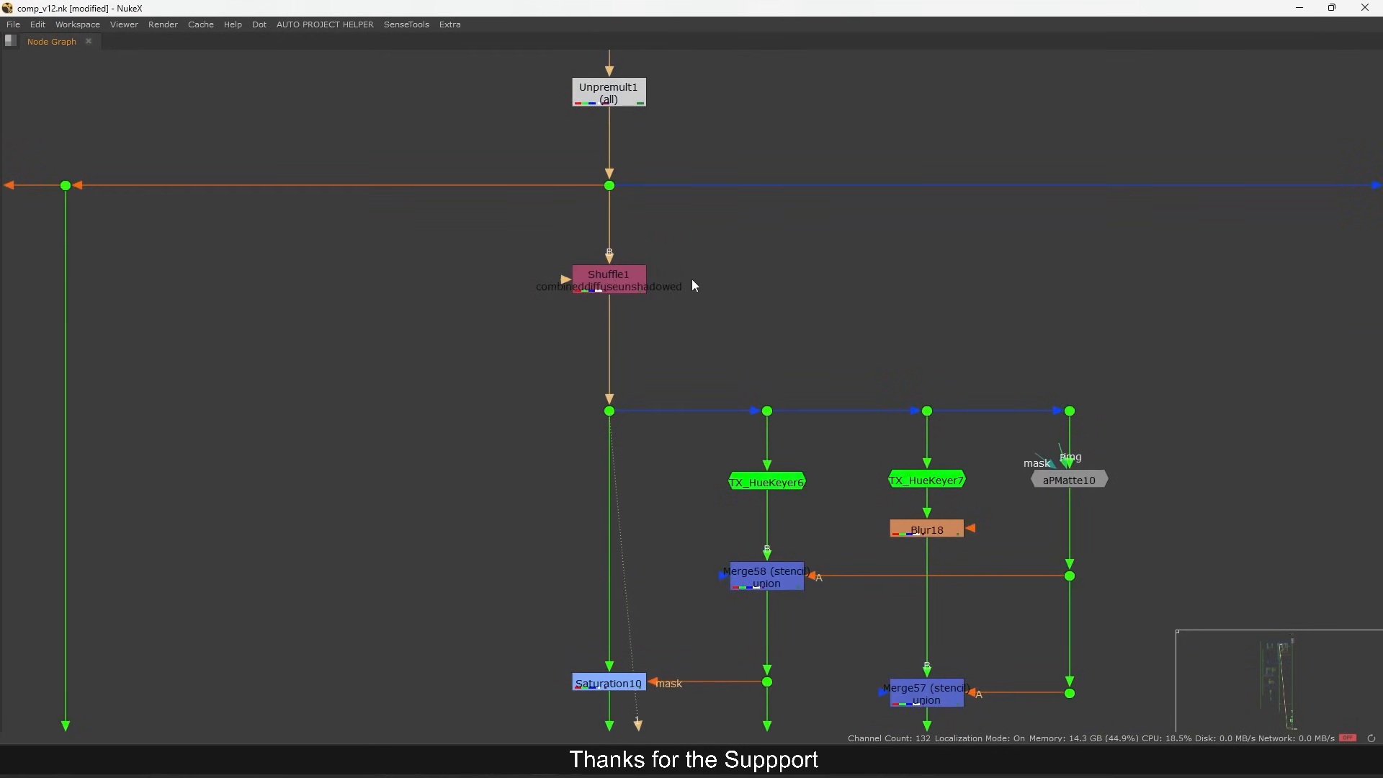
key("space")
key("f")
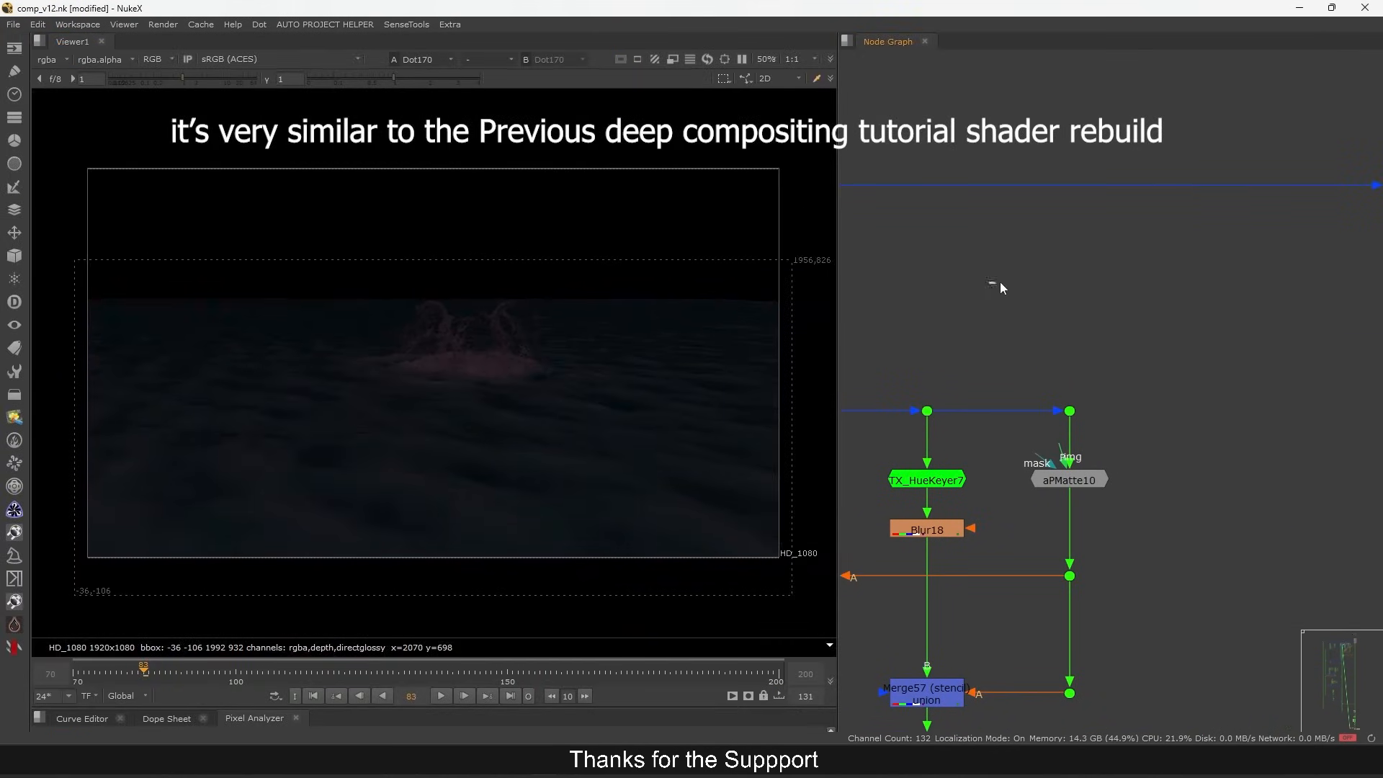
- View the combineddiffuseunshadowed pass extracted by Shuffle1
scroll(988, 307, "down", 4)
left_click_drag(962, 331, 1211, 259)
left_click_drag(1121, 190, 985, 243)
key("1")
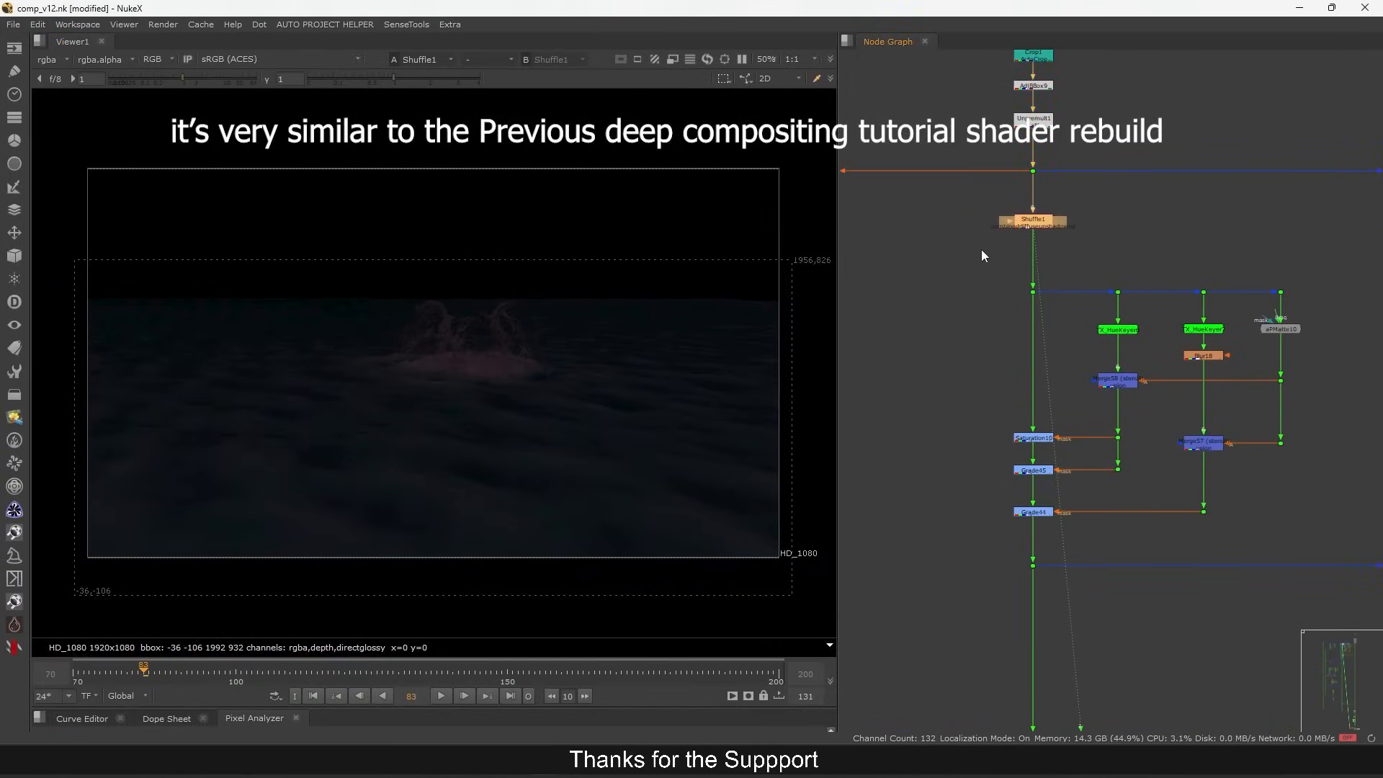
- View the ocean pass extracted by Shuffle3 and examine the grade nodes below it
scroll(972, 264, "down", 3)
left_click_drag(1164, 283, 852, 269)
key("1")
left_click_drag(1186, 200, 1092, 296)
scroll(1109, 277, "up", 6)
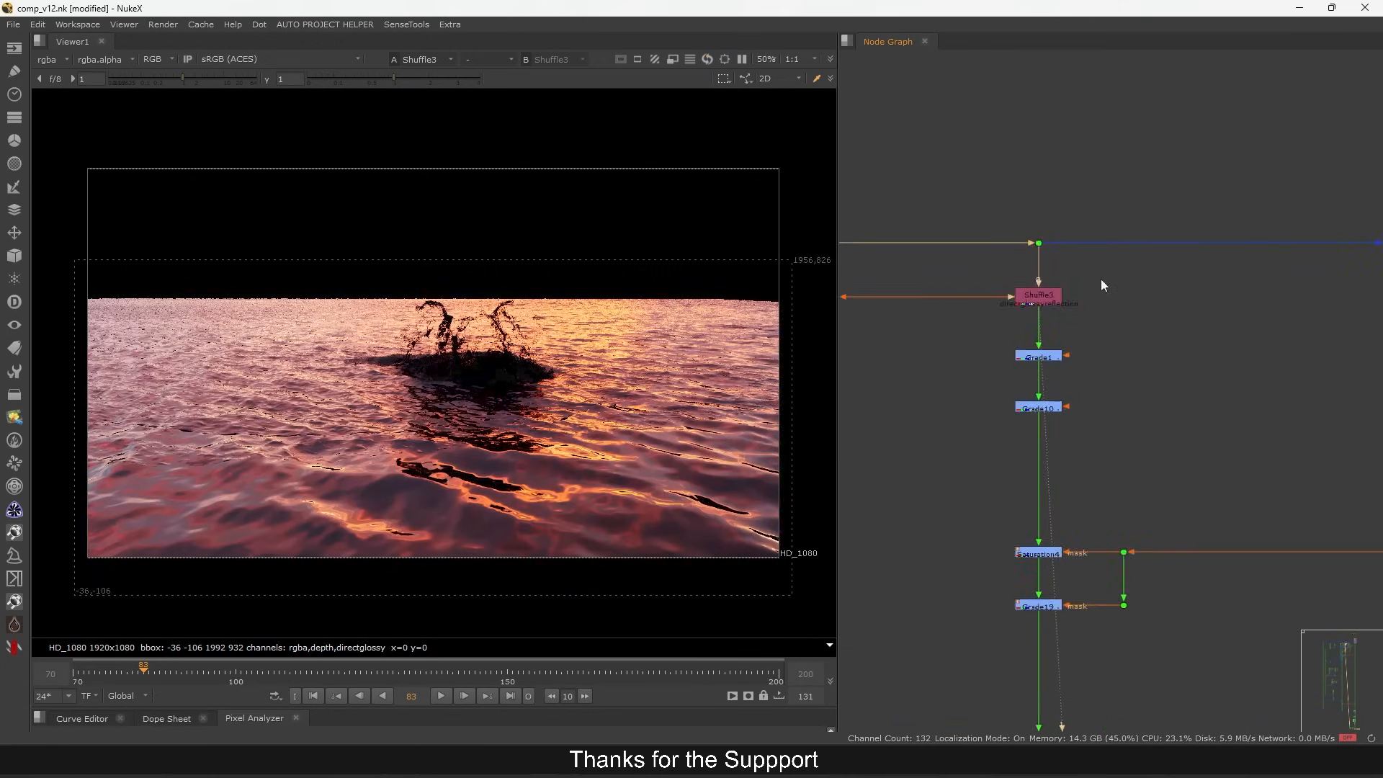
- View the ocean pass extracted by Shuffle2, with its keyers and grades
scroll(1102, 299, "down", 7)
left_click_drag(1296, 310, 916, 362)
scroll(1138, 344, "up", 3)
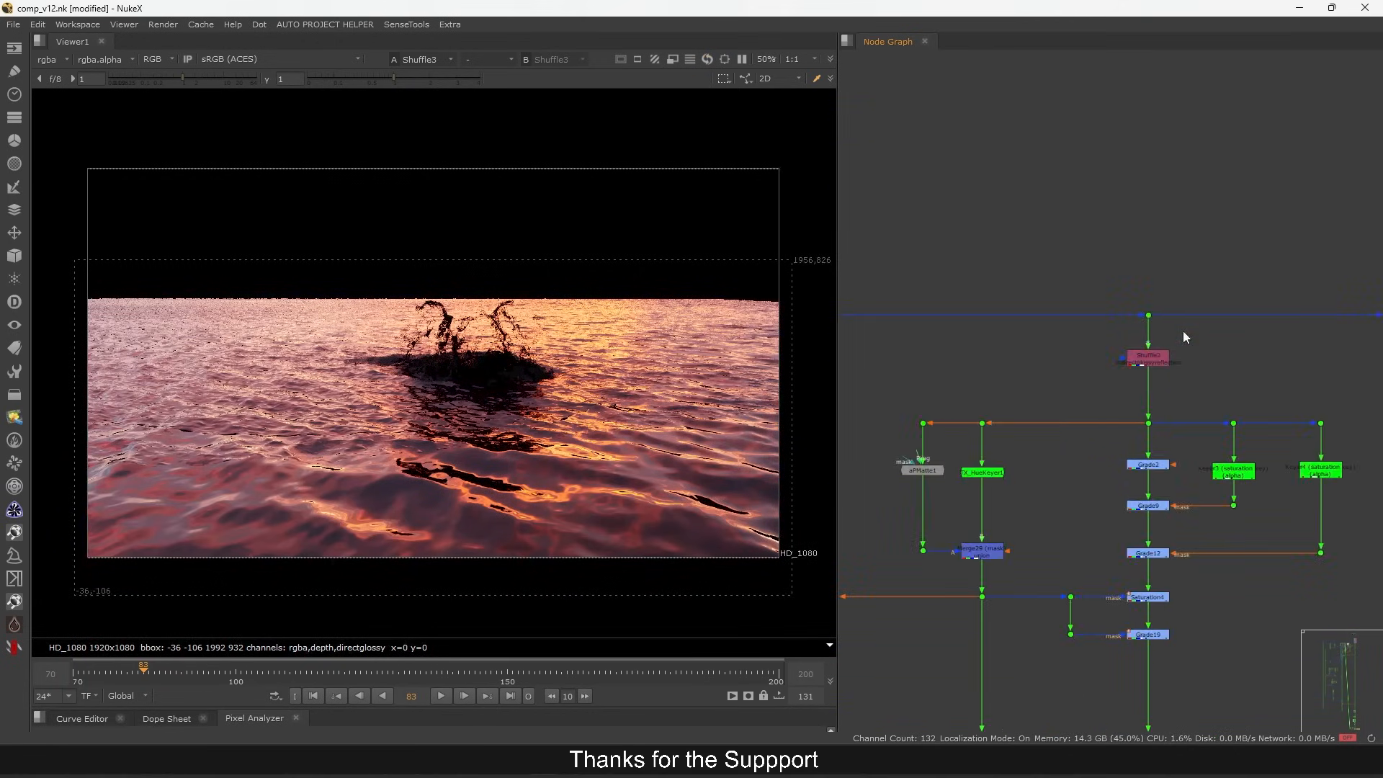
scroll(1153, 359, "up", 3)
left_click(1156, 370)
key("1")
scroll(1188, 350, "up", 2)
left_click_drag(1260, 316, 1053, 421)
- View the ocean pass extracted by Shuffle4 in the last column of the shader rebuild
scroll(1181, 338, "down", 2)
scroll(1178, 335, "down", 6)
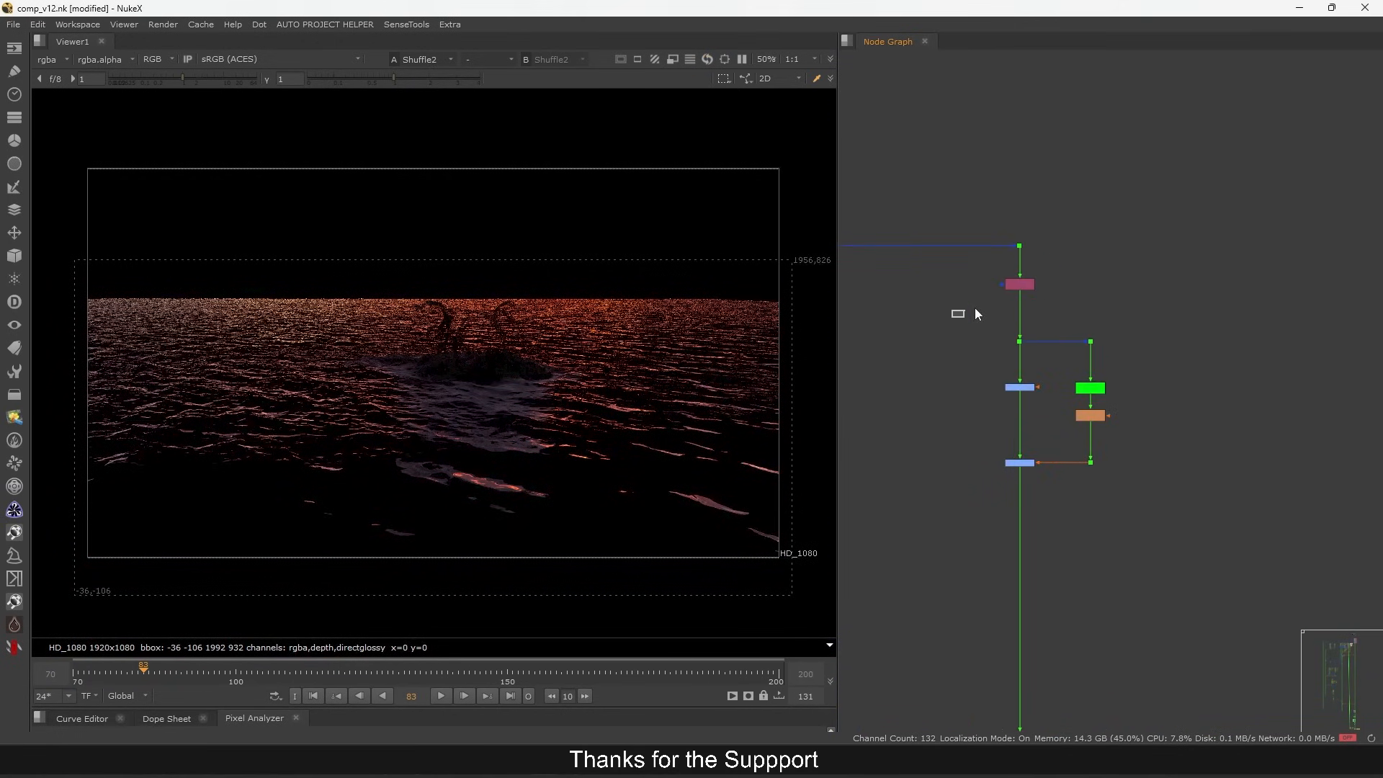
left_click(1026, 283)
key("1")
scroll(1178, 287, "up", 5)
left_click_drag(1028, 280, 1216, 265)
key("1")
scroll(1216, 262, "down", 6)
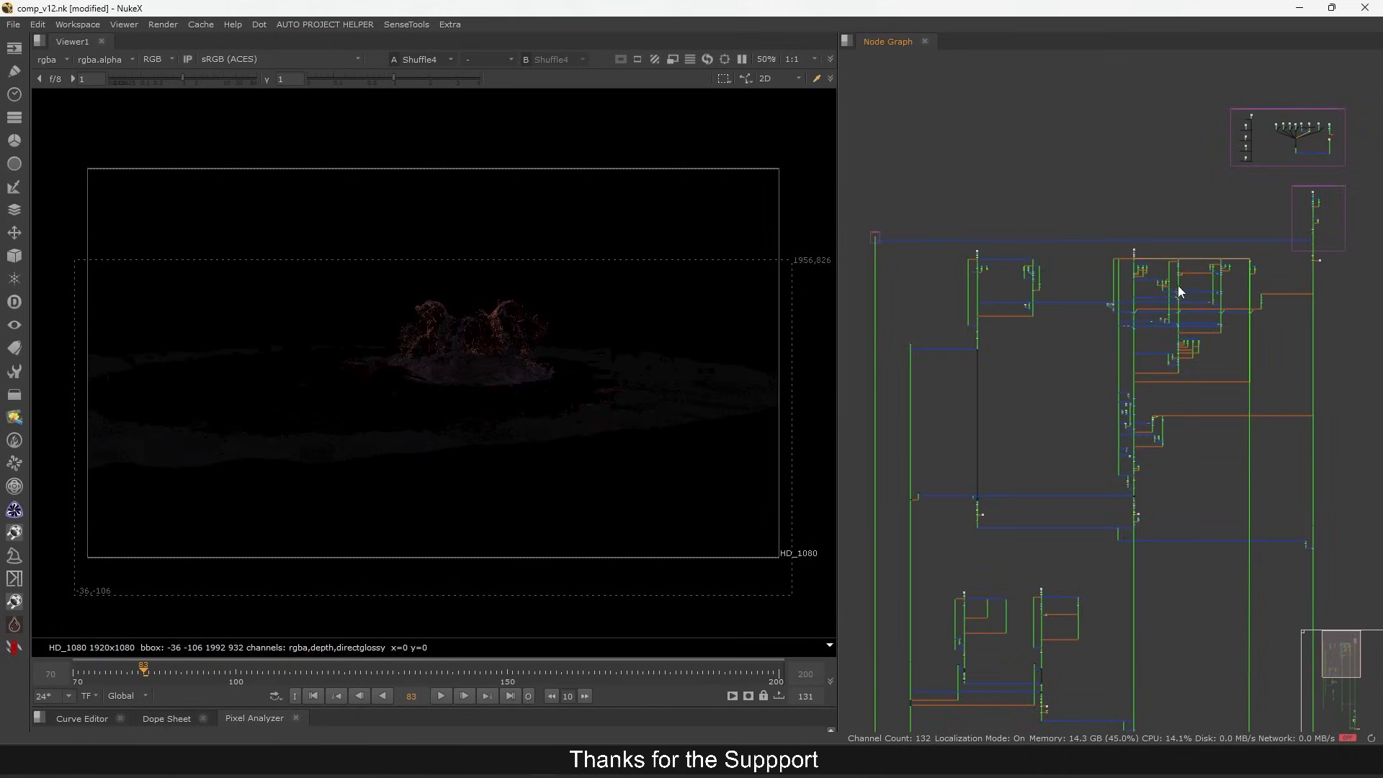
- Review the whole ocean shader rebuild in a full-window node graph and restore the split layout
scroll(1138, 266, "up", 3)
left_click_drag(1109, 531, 932, 371)
key("space")
left_click_drag(1079, 278, 803, 396)
scroll(803, 396, "up", 1)
scroll(802, 395, "down", 3)
scroll(615, 235, "down", 2)
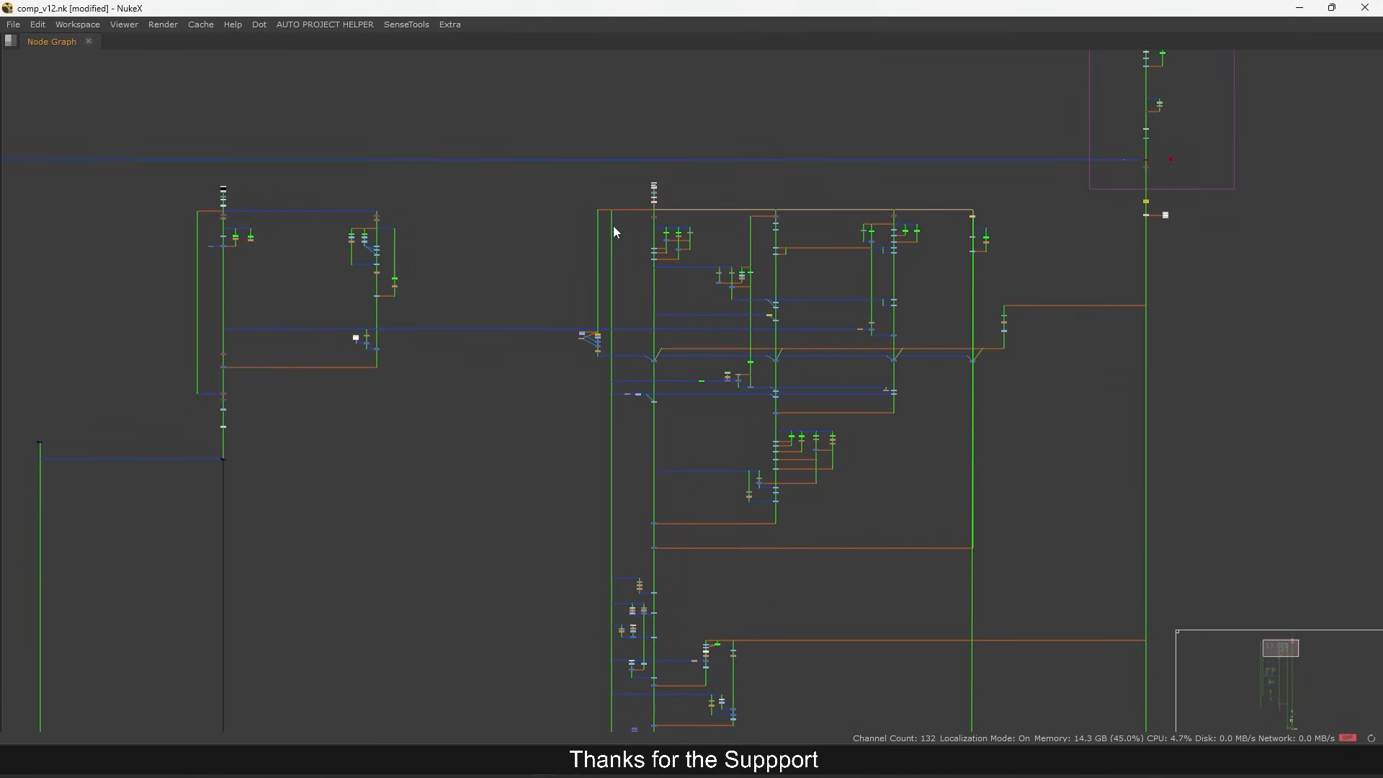
left_click_drag(582, 180, 1025, 727)
key("space")
- Return to the top of the ocean branch and view the original Read15 render again
scroll(1164, 272, "up", 5)
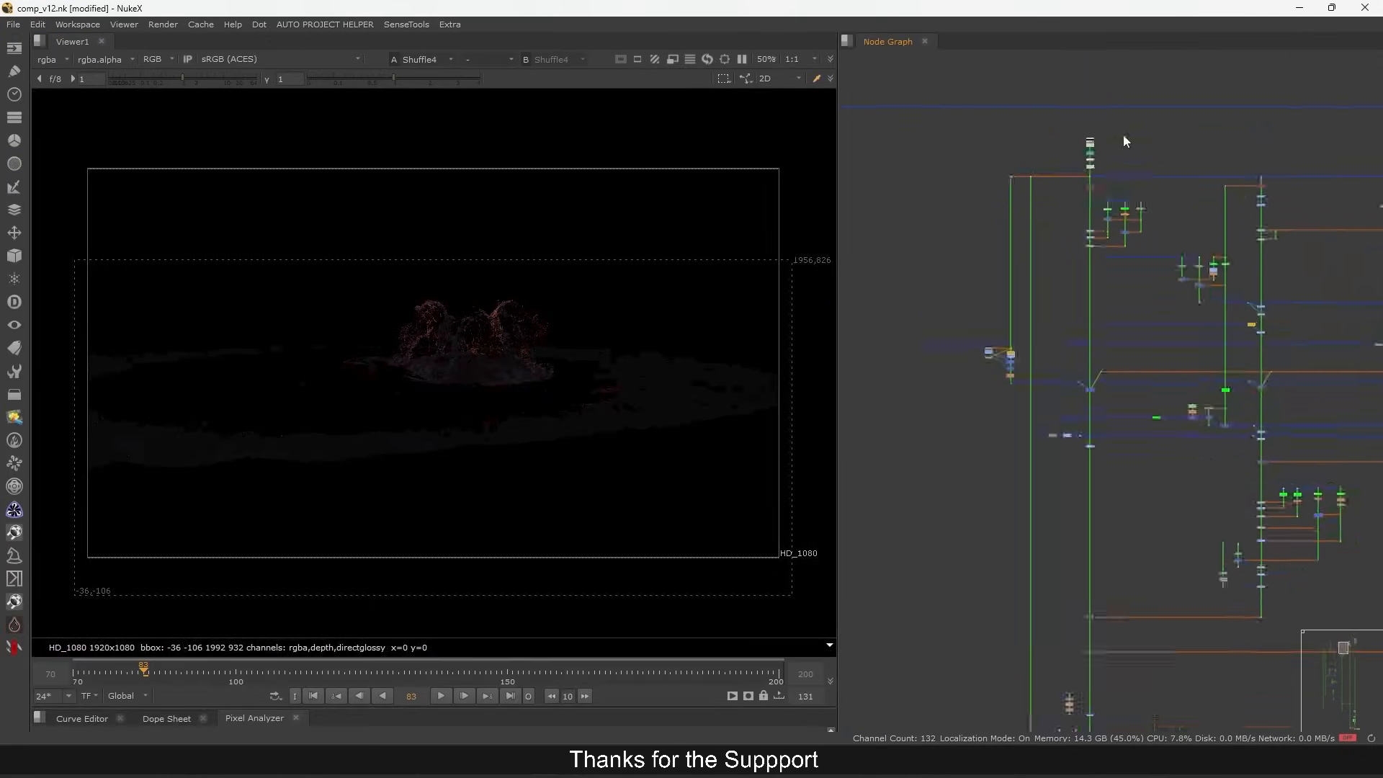
scroll(1109, 155, "up", 2)
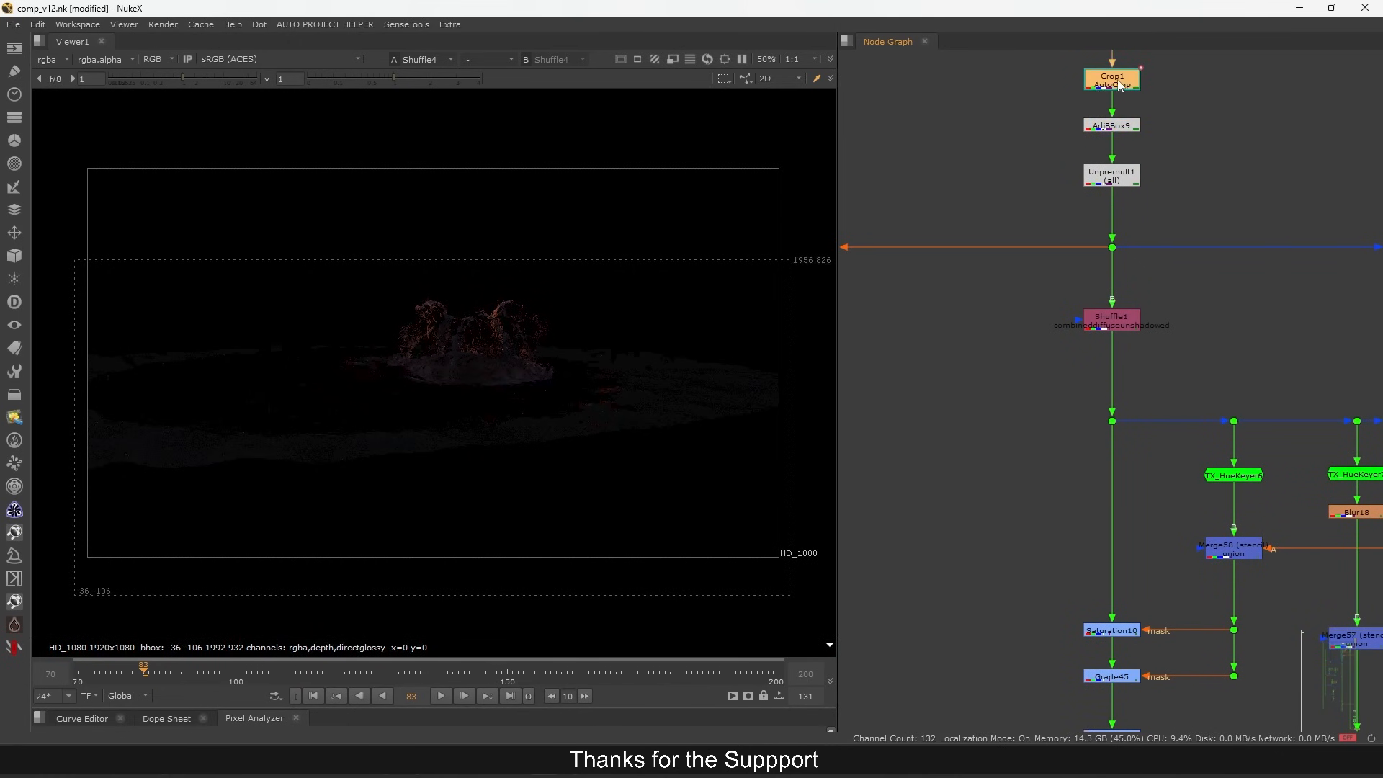
left_click_drag(1121, 85, 1146, 253)
left_click(1134, 170)
key("1")
- View the corrected ocean render Read37 and shift its node slightly away from Switch1
scroll(1091, 213, "down", 10)
left_click_drag(1085, 688, 1096, 432)
scroll(1100, 346, "up", 8)
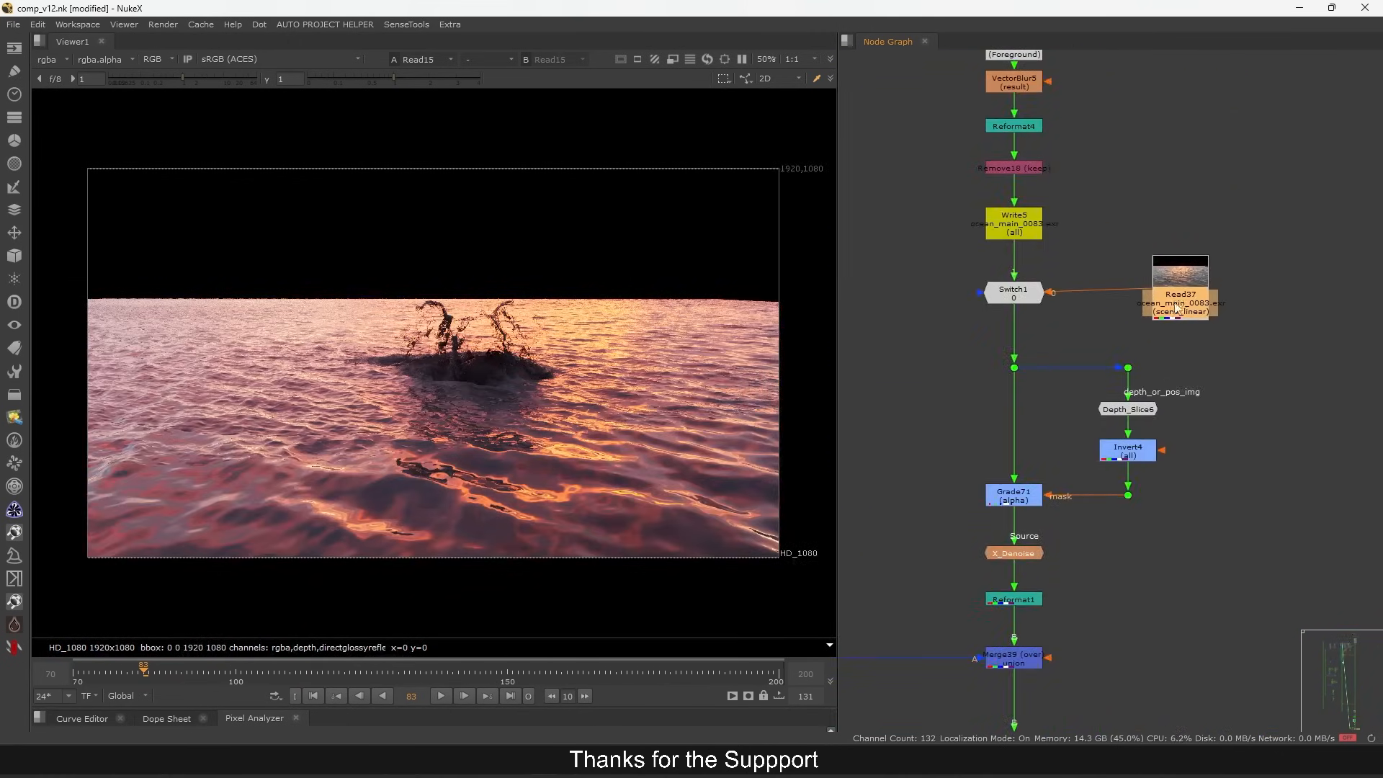
key("1")
left_click_drag(1177, 308, 1194, 317)
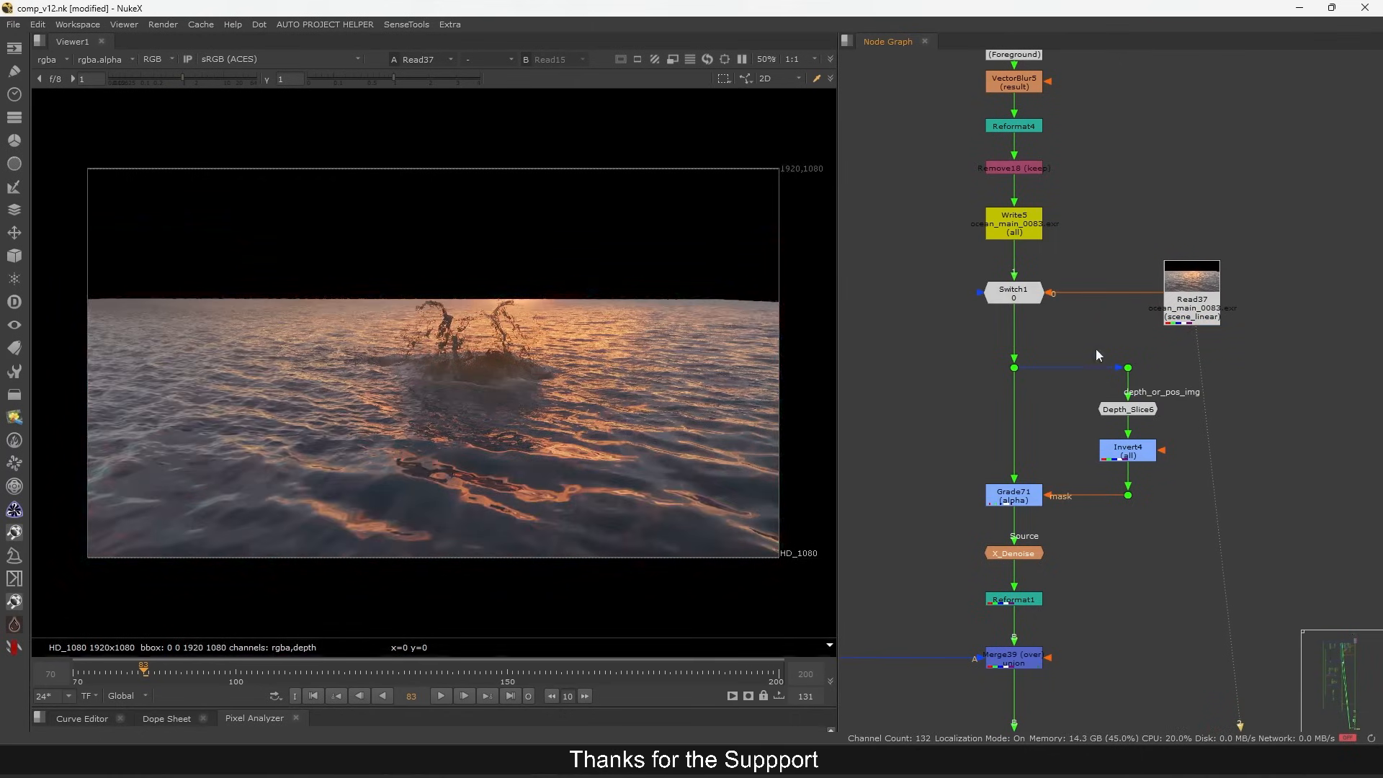
- Go to frame 139 and switch the viewer repeatedly between Read15 and Read37 to compare the ocean's dark water
left_click(510, 696)
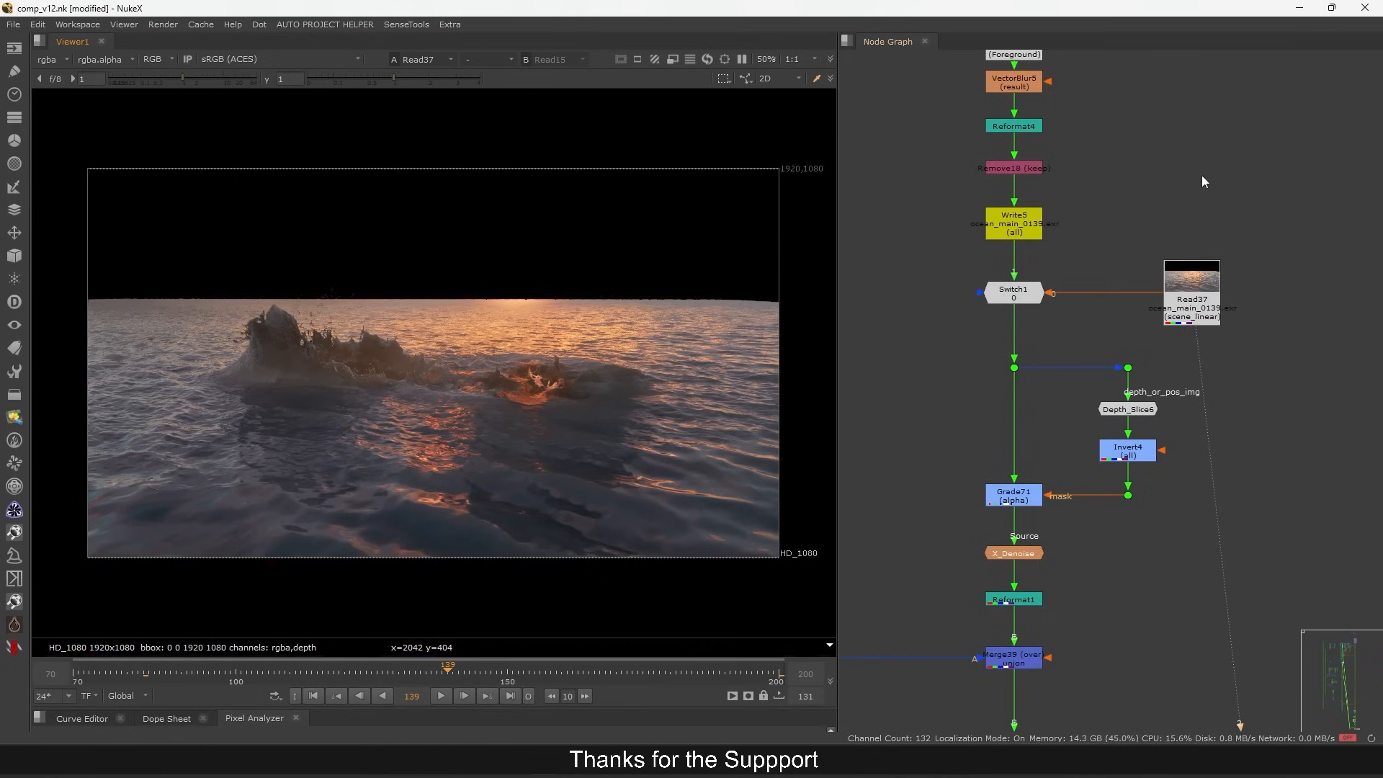
key("1")
key("1")
key("1")
key("1")
key("1")
key("2")
key("1")
key("2")
key("1")
key("2")
key("1")
key("2")
key("1")
key("2")
key("1")
key("2")
key("1")
key("2")
key("1")
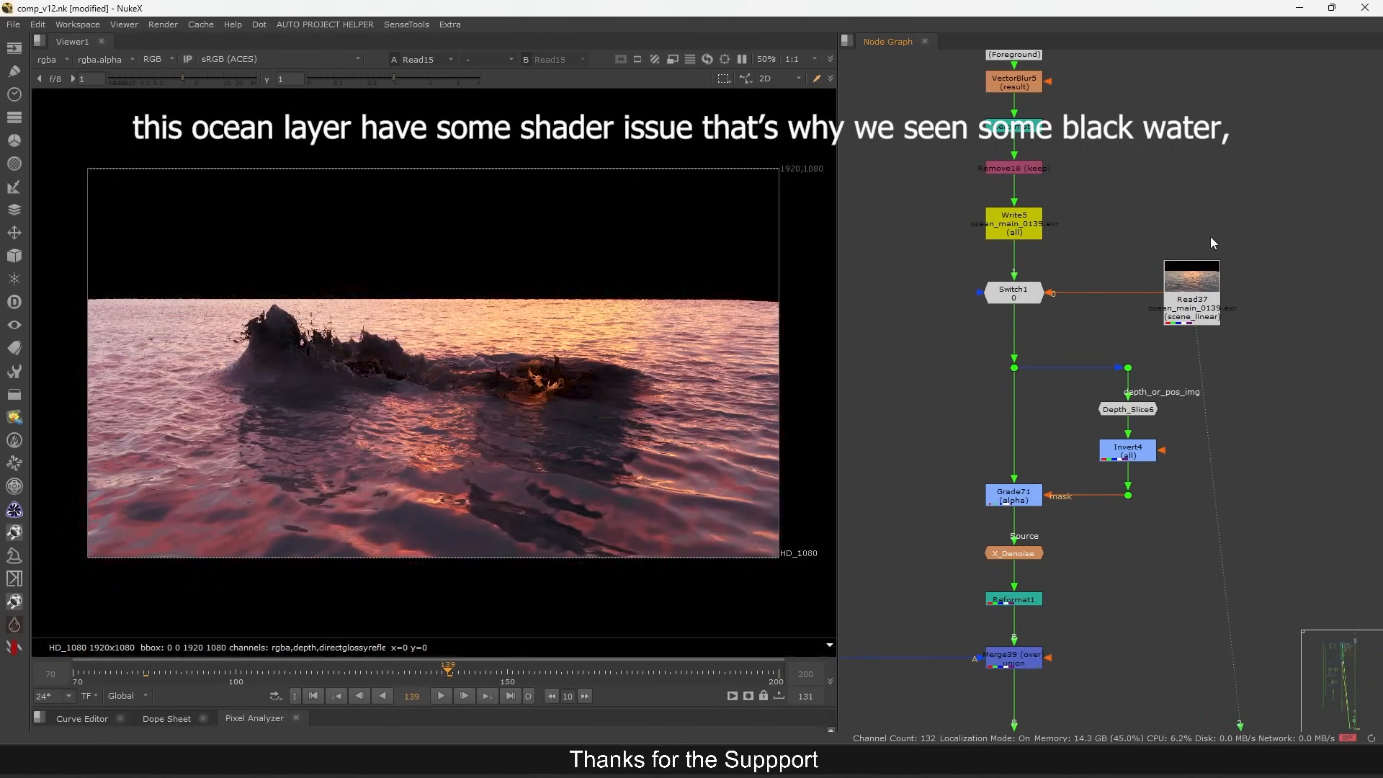
key("2")
key("1")
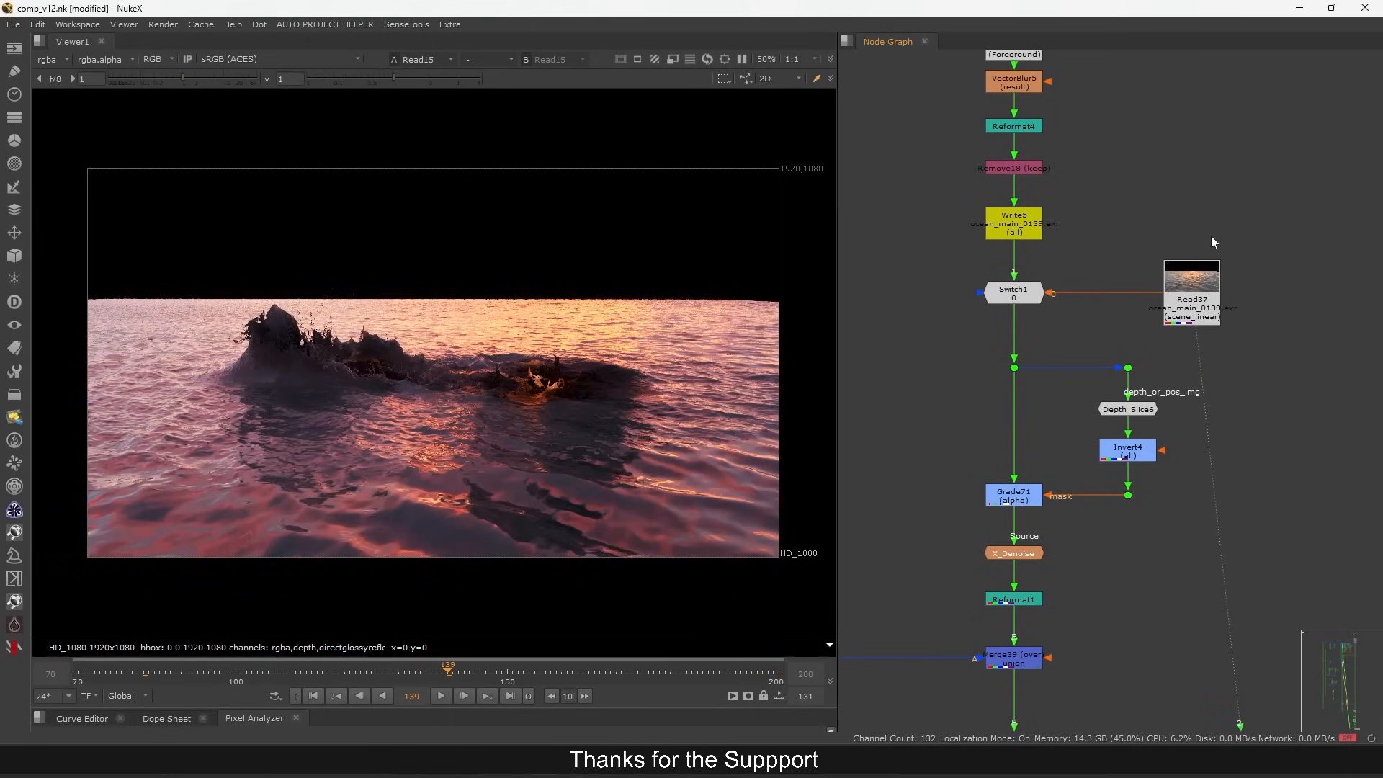
- Move Read37 slightly farther from Switch1 and compare it once more with Read15 in the viewer
left_click_drag(1198, 298, 1221, 297)
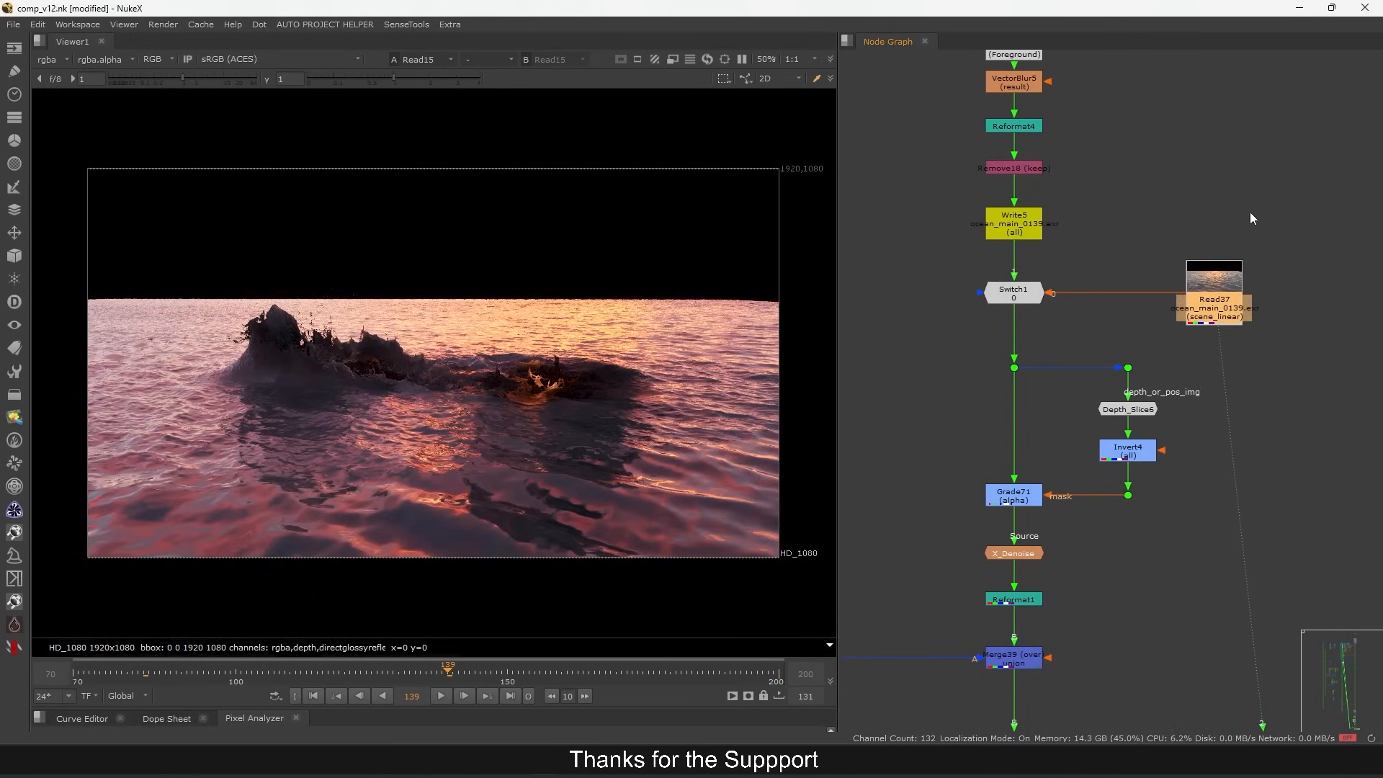
key("2")
key("1")
- View Crop1 below Read15 and play the sequence from frame 139 to check how its bounding box follows the ocean and splashes
scroll(1198, 167, "down", 10)
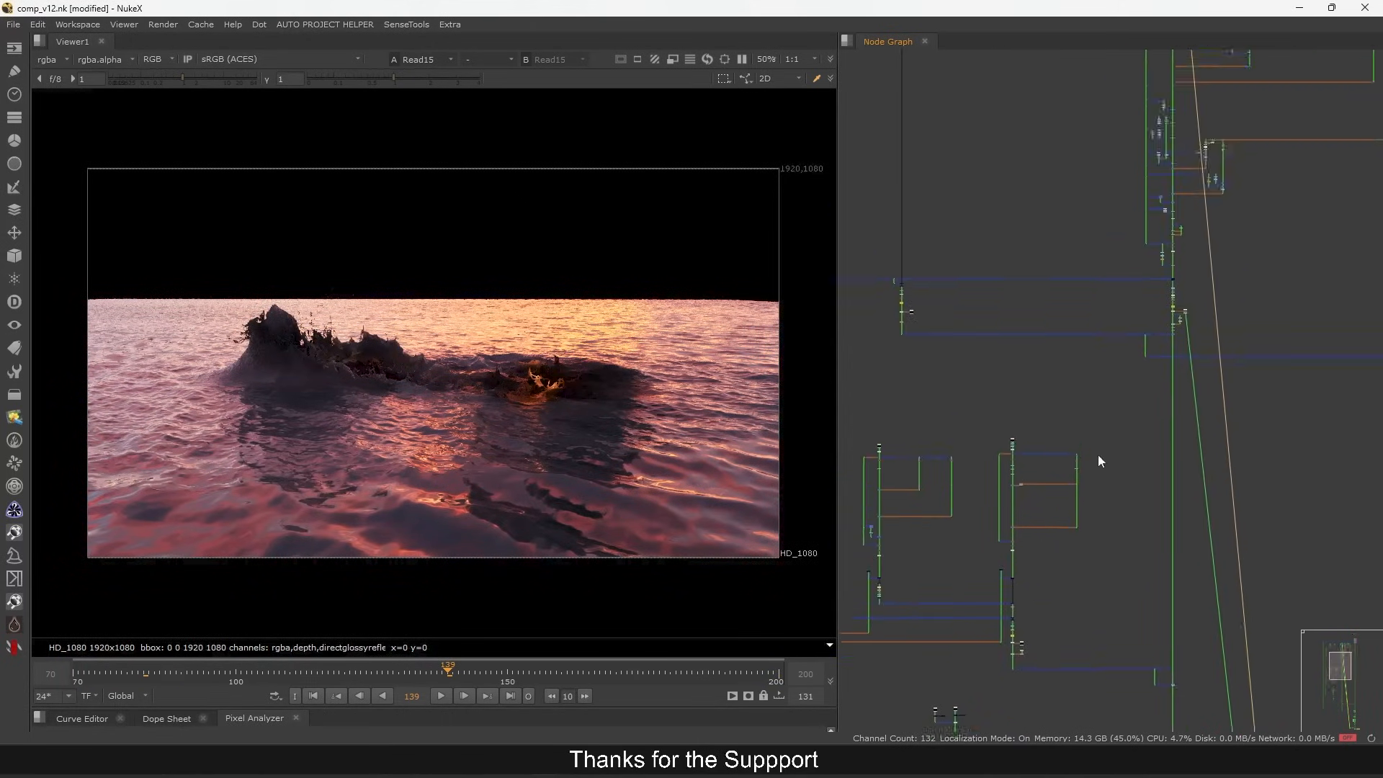
scroll(1129, 322, "up", 10)
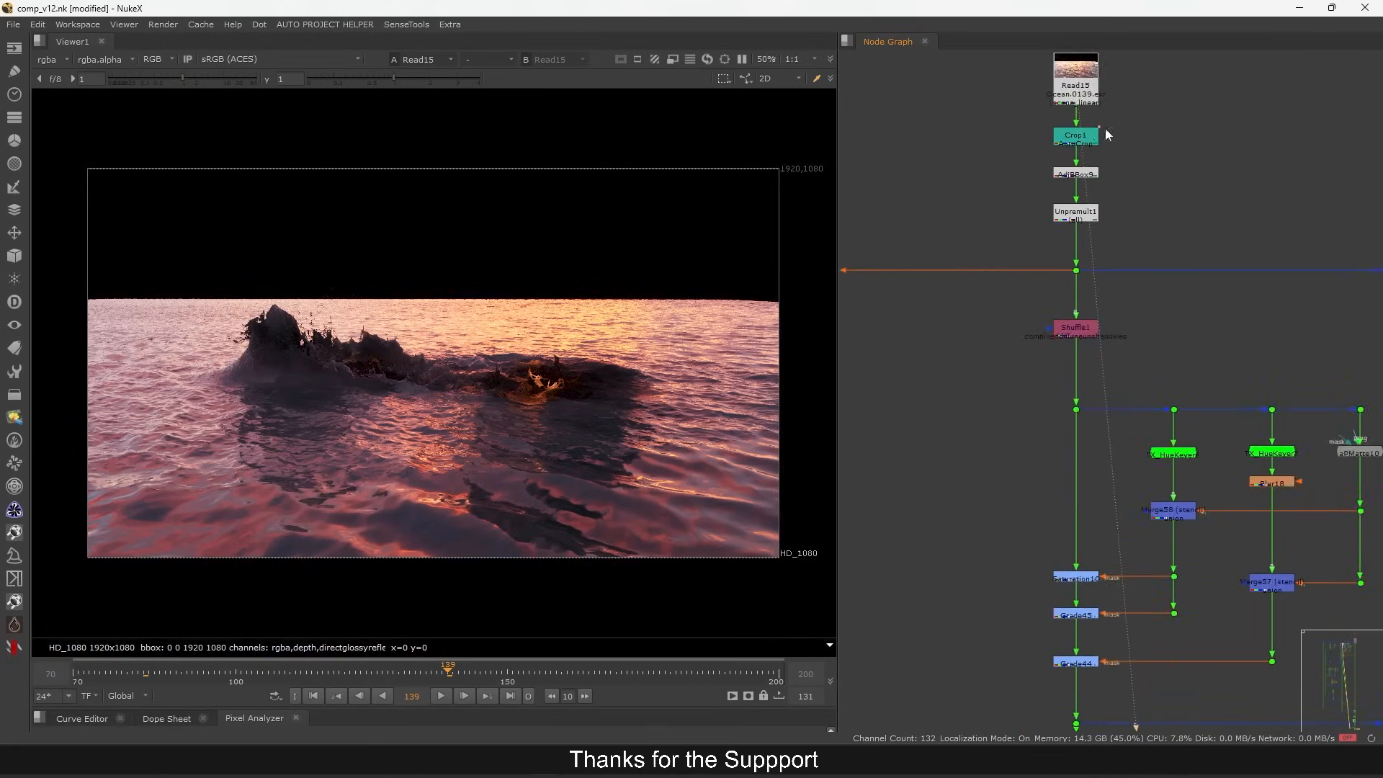
scroll(1096, 243, "up", 6)
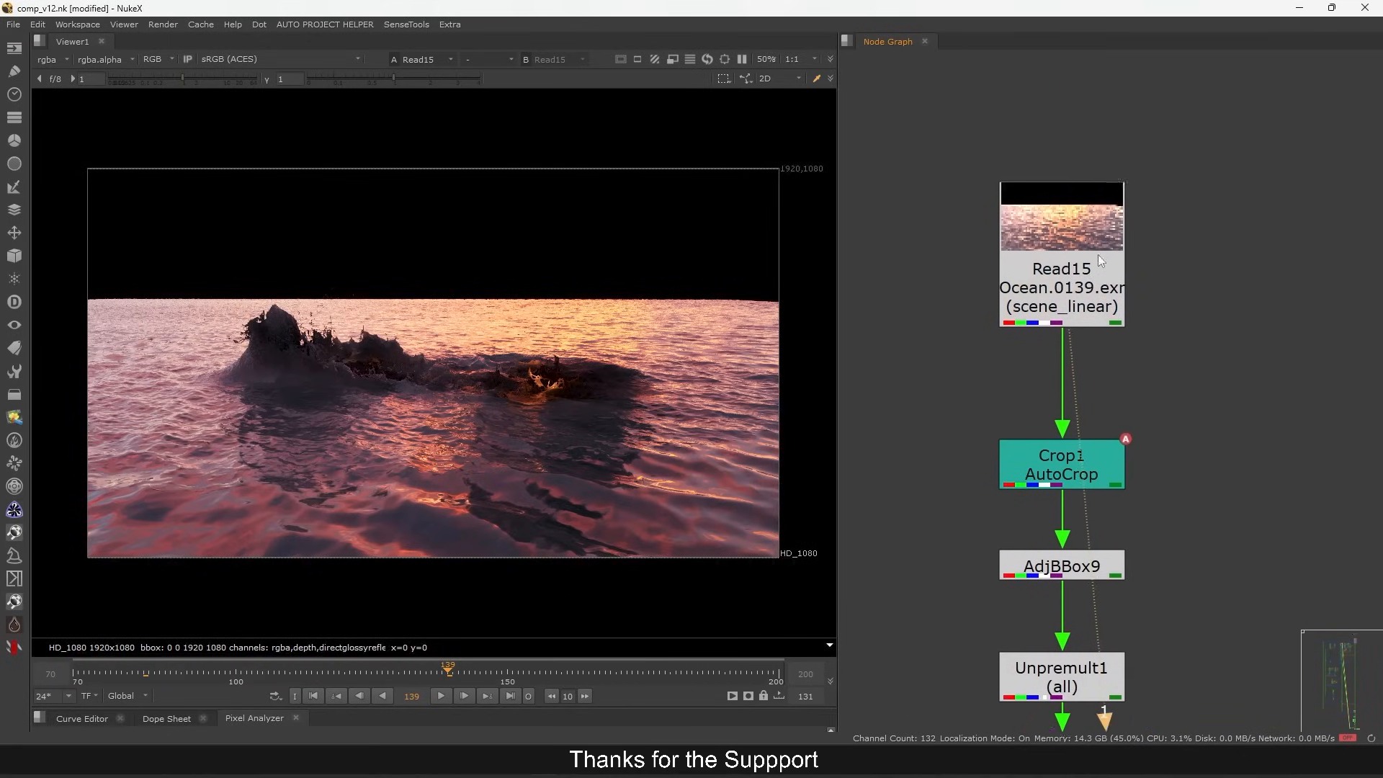
left_click(1115, 423)
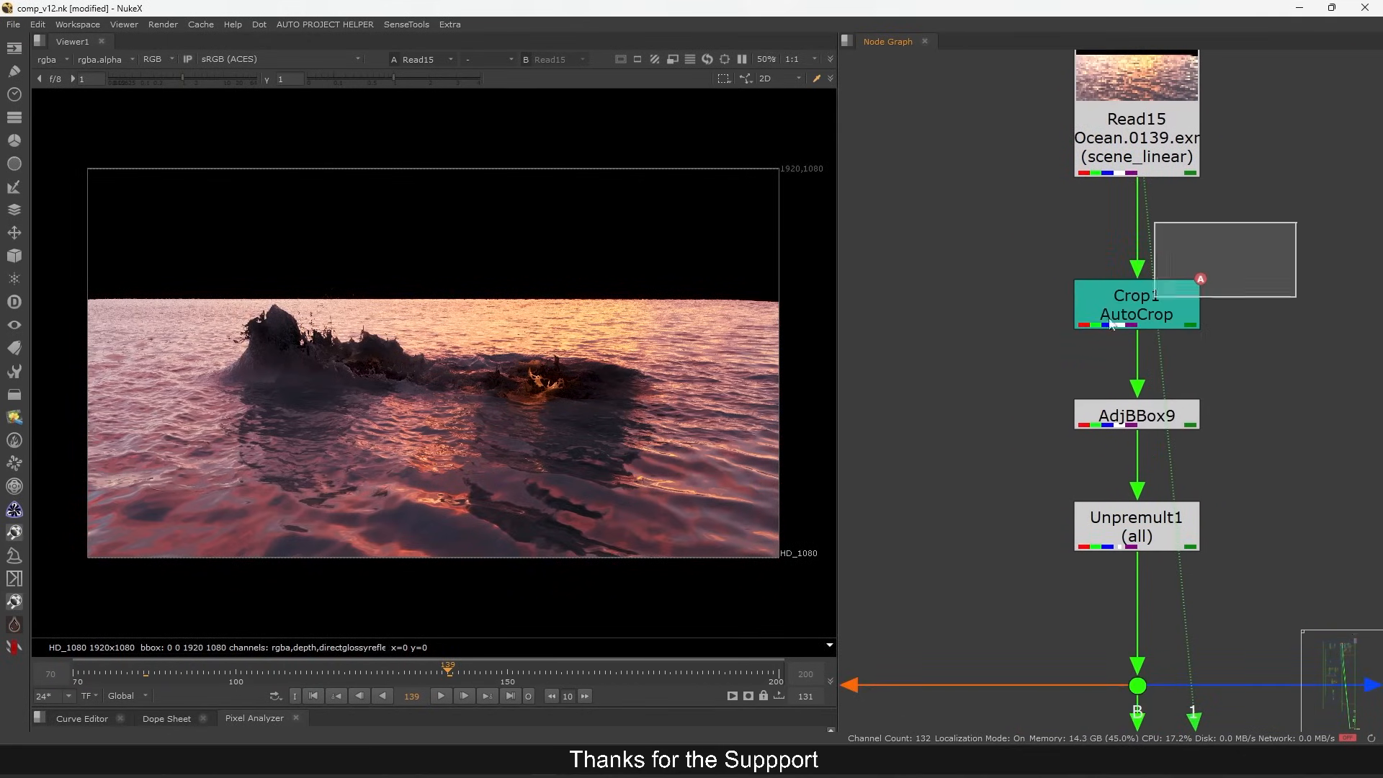
key("1")
scroll(1145, 310, "down", 4)
left_click(441, 696)
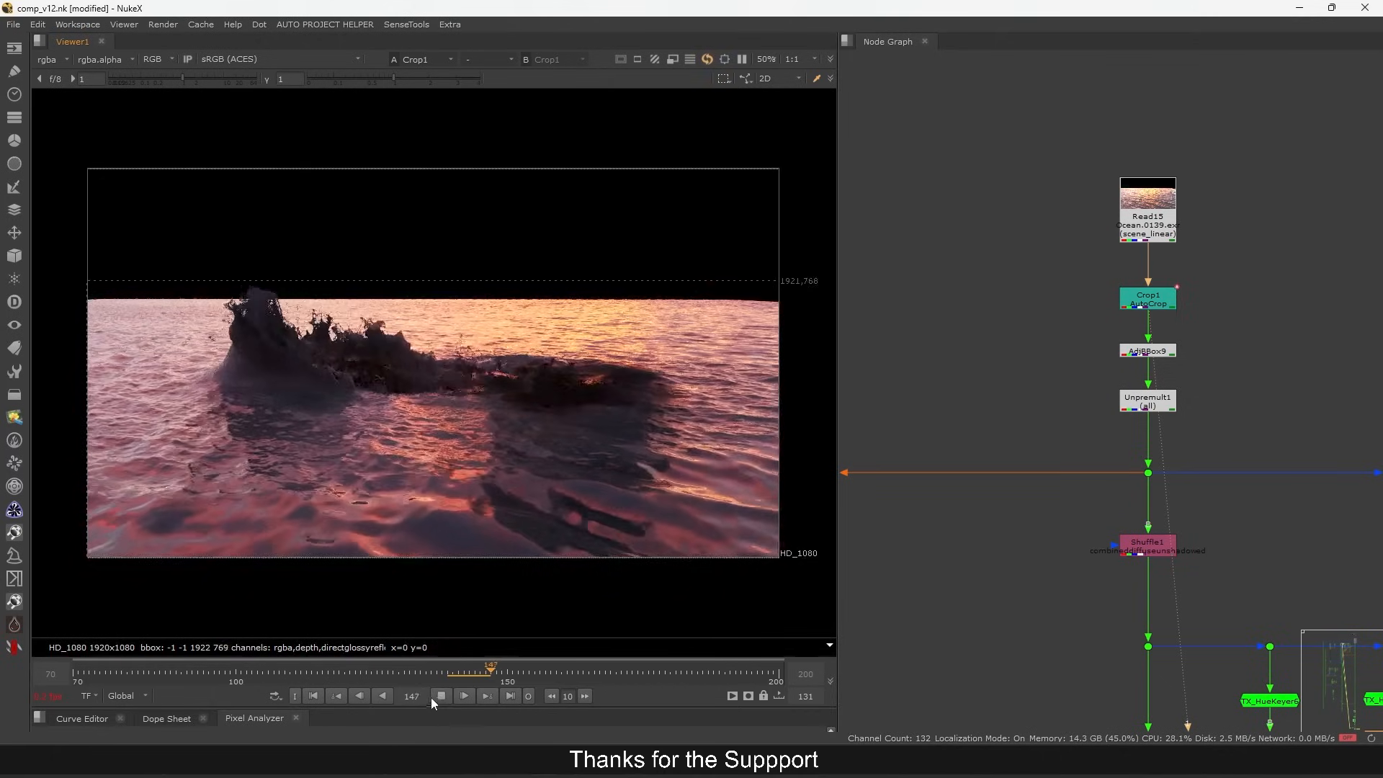
left_click_drag(109, 159, 736, 243)
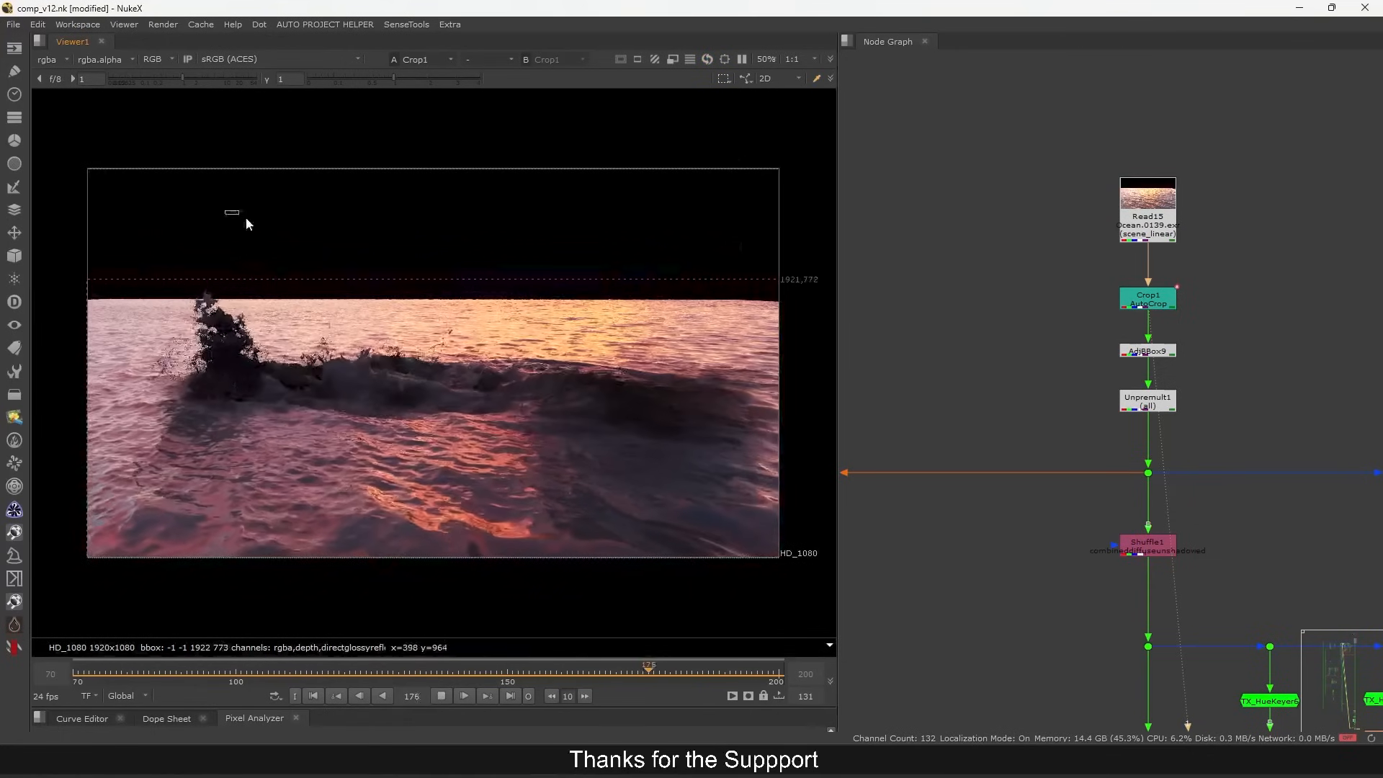
left_click(441, 696)
- Run the autocrop command on Read15 and place the new AutoCrop node beside the main ocean branch
left_click_drag(1169, 215, 1163, 205)
mouse_move(1157, 214)
left_mouse_down()
mouse_move(1169, 214)
mouse_move(1152, 207)
left_mouse_up()
key("x")
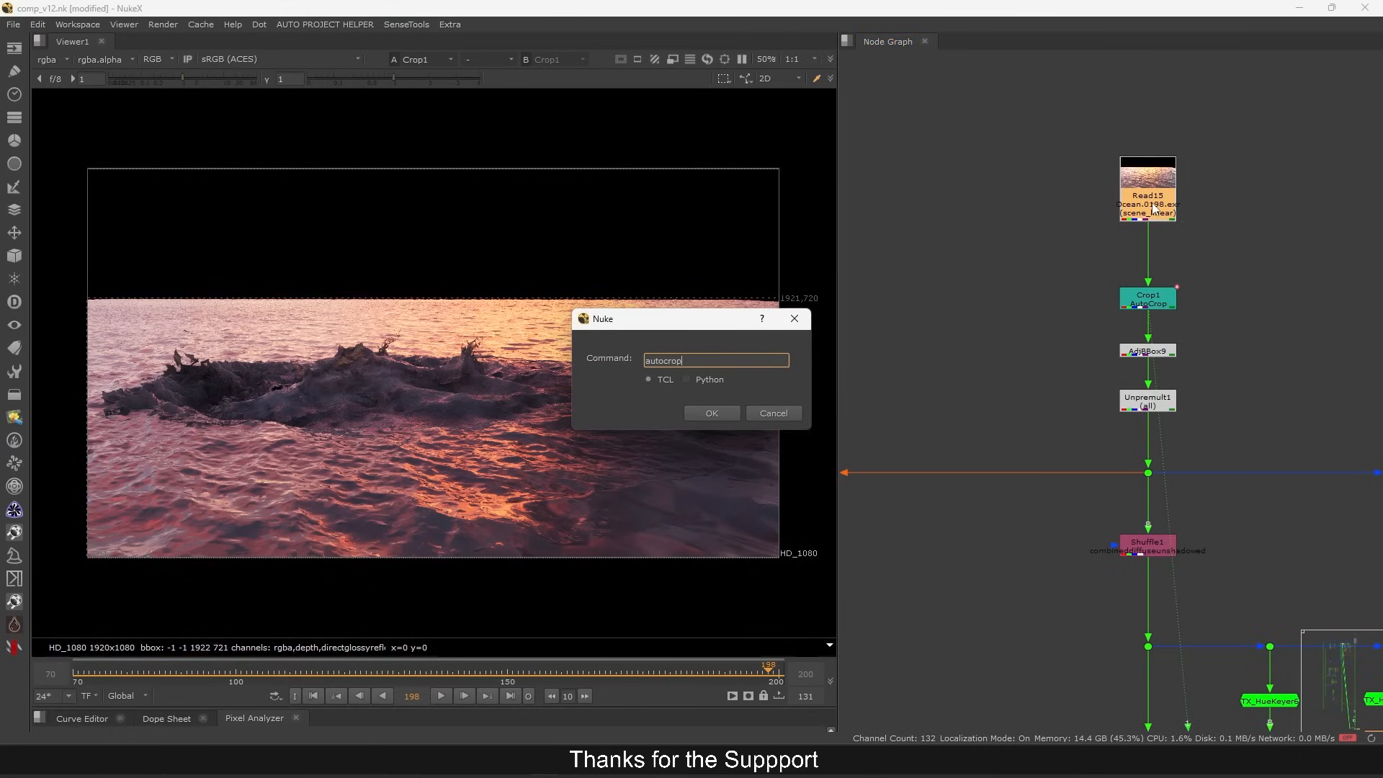
key("Return")
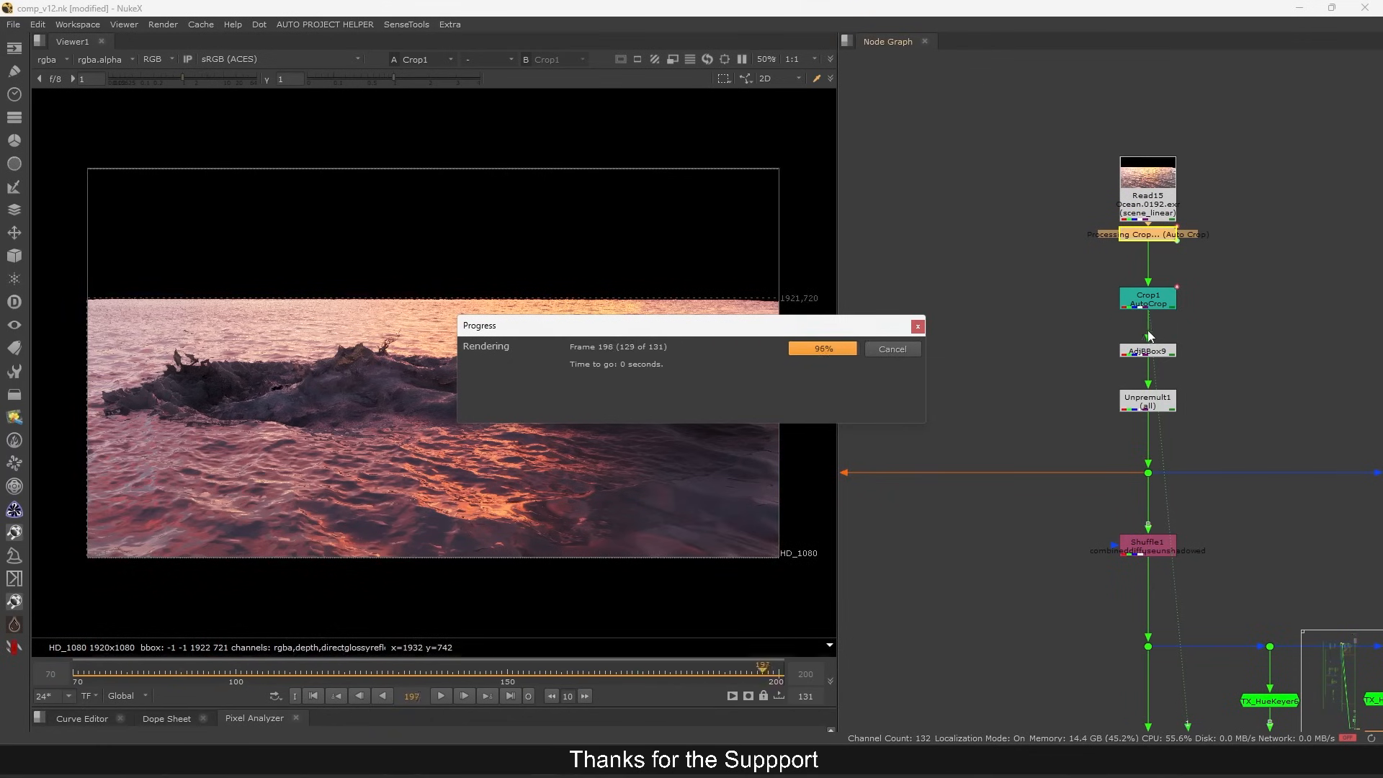
left_click_drag(1148, 246, 1218, 243)
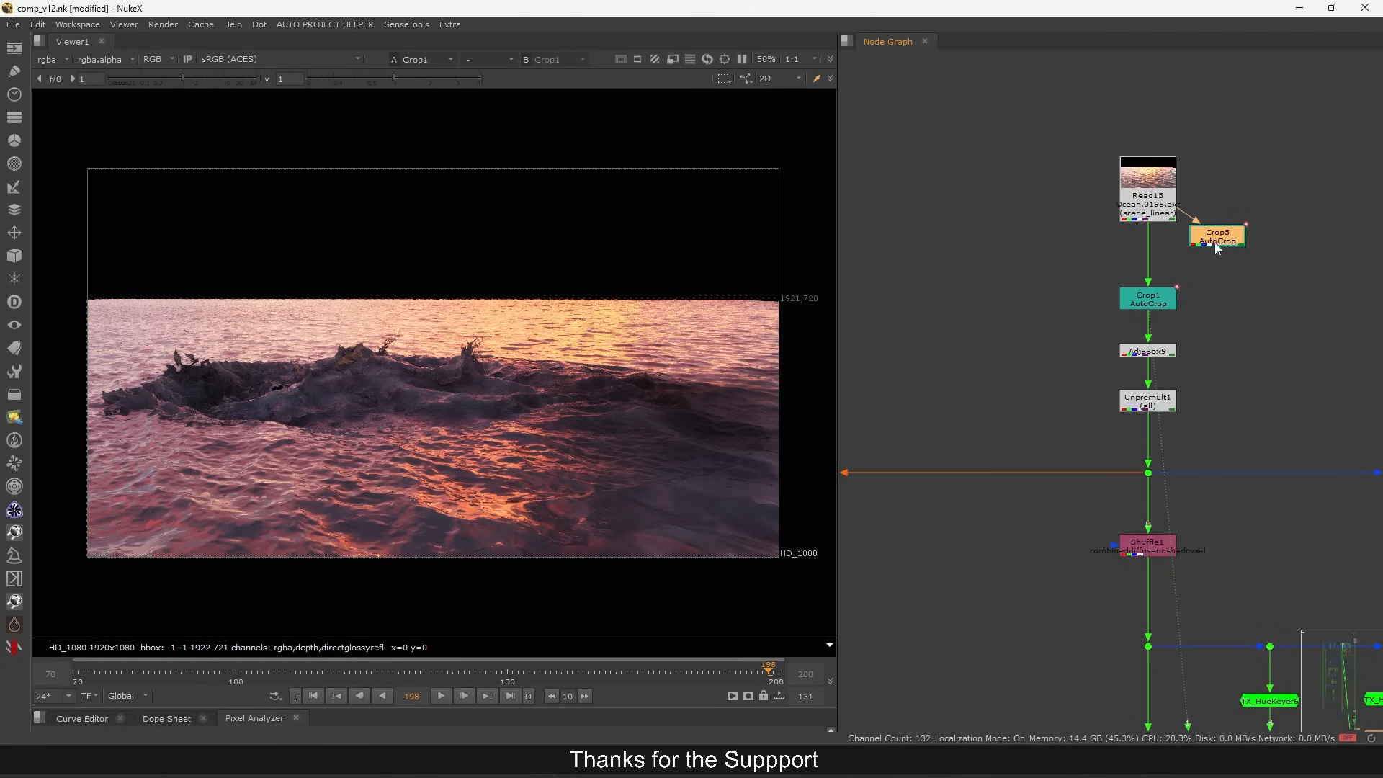
- Play back the new AutoCrop result, inspect its animated box properties, and delete the demonstration crop node
left_click(442, 696)
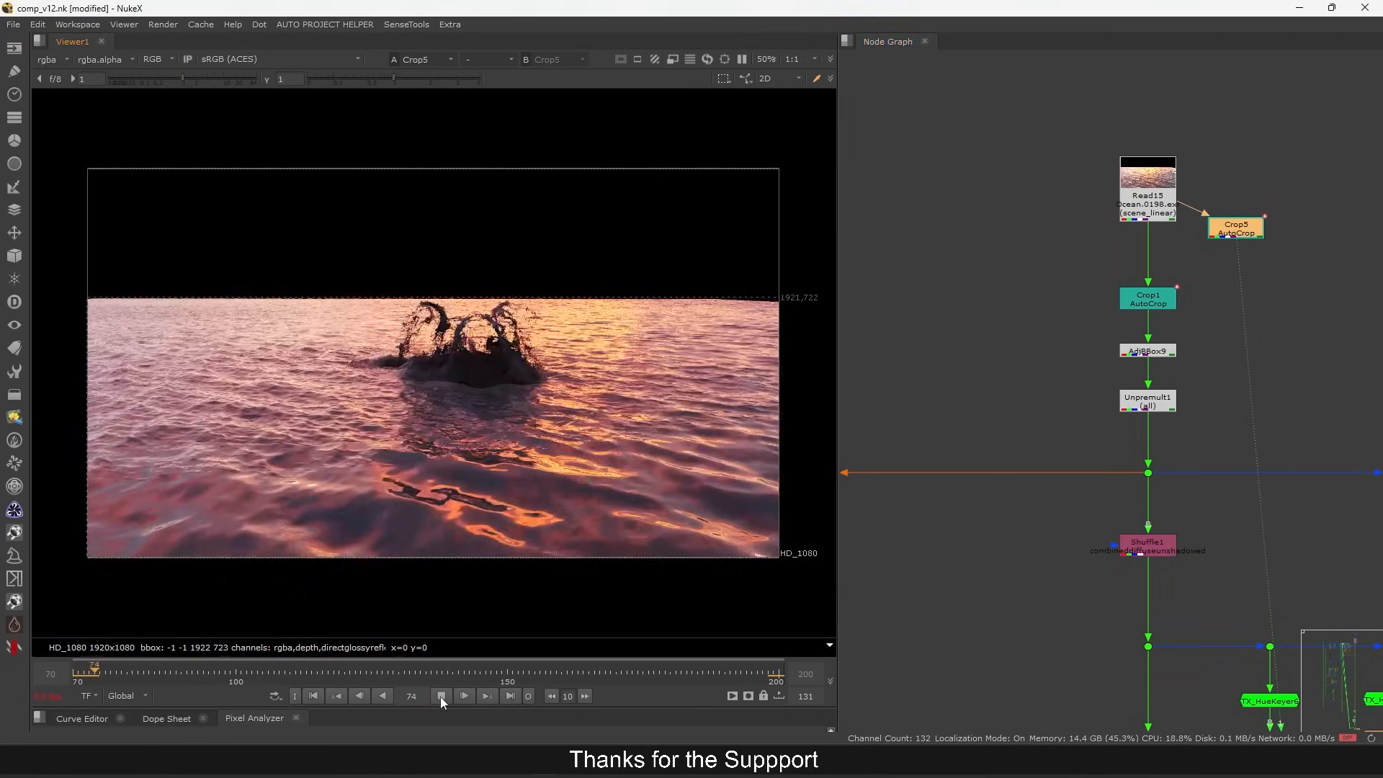
double_click(1237, 232)
left_click_drag(1009, 151, 1101, 90)
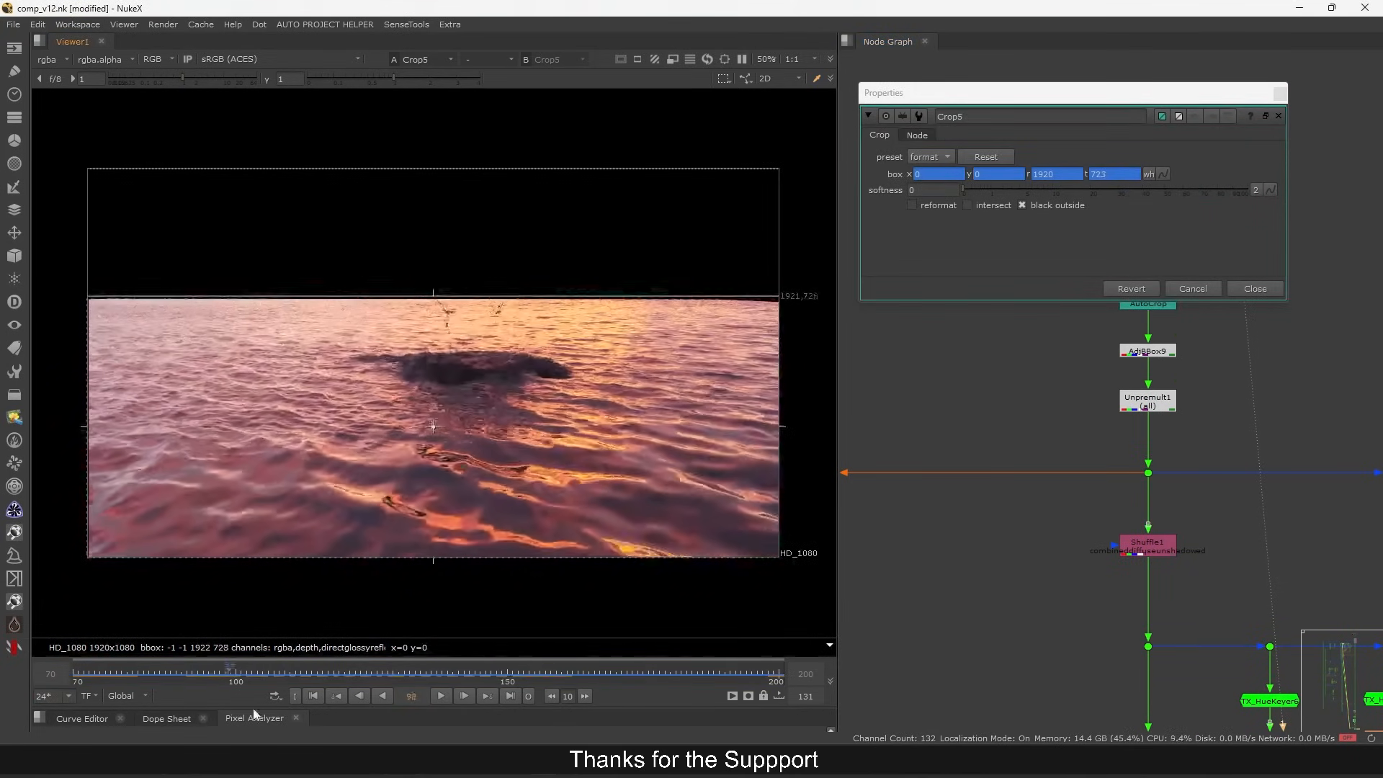
left_click(1255, 288)
key("Delete")
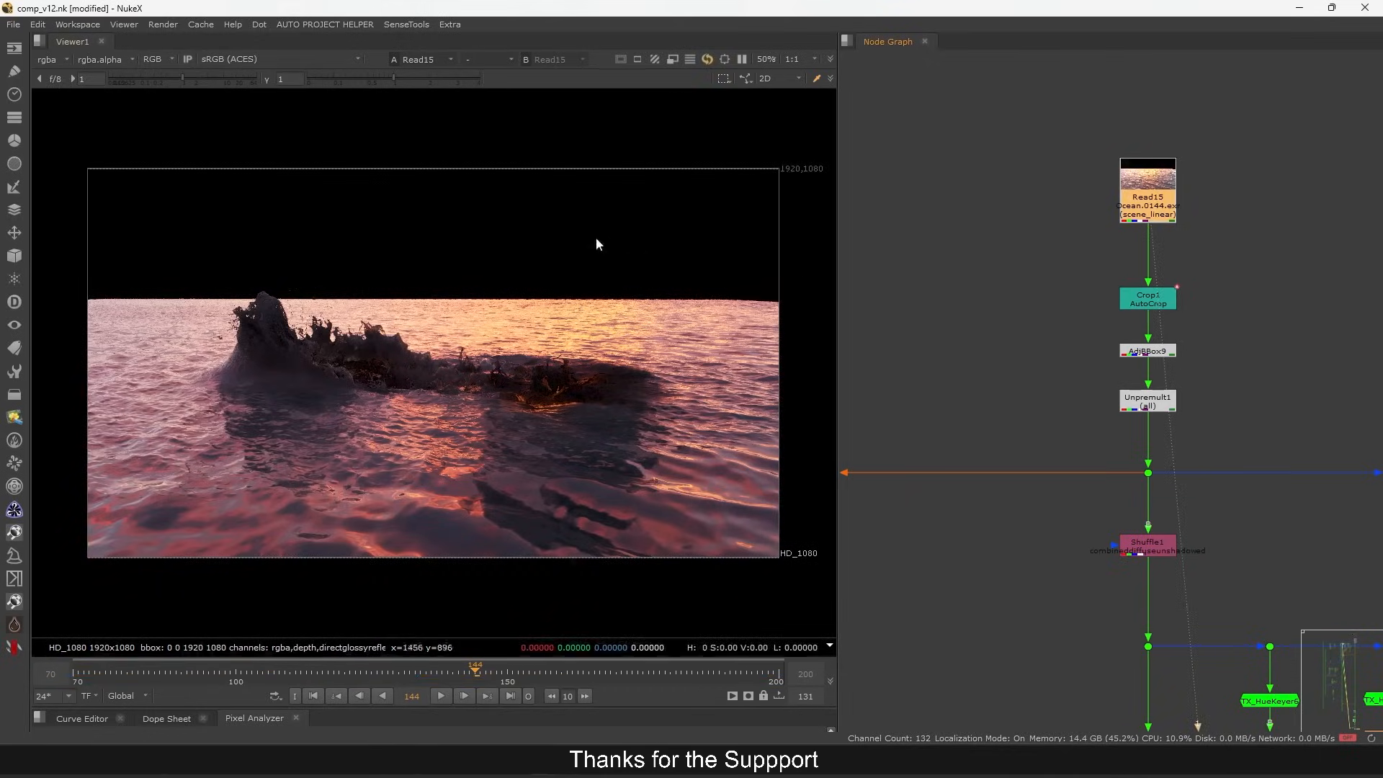
- Examine the stray splash pixels above the horizon in Read15's alpha at frame 144 and restore the fitted colour view
key("a")
scroll(266, 310, "up", 4)
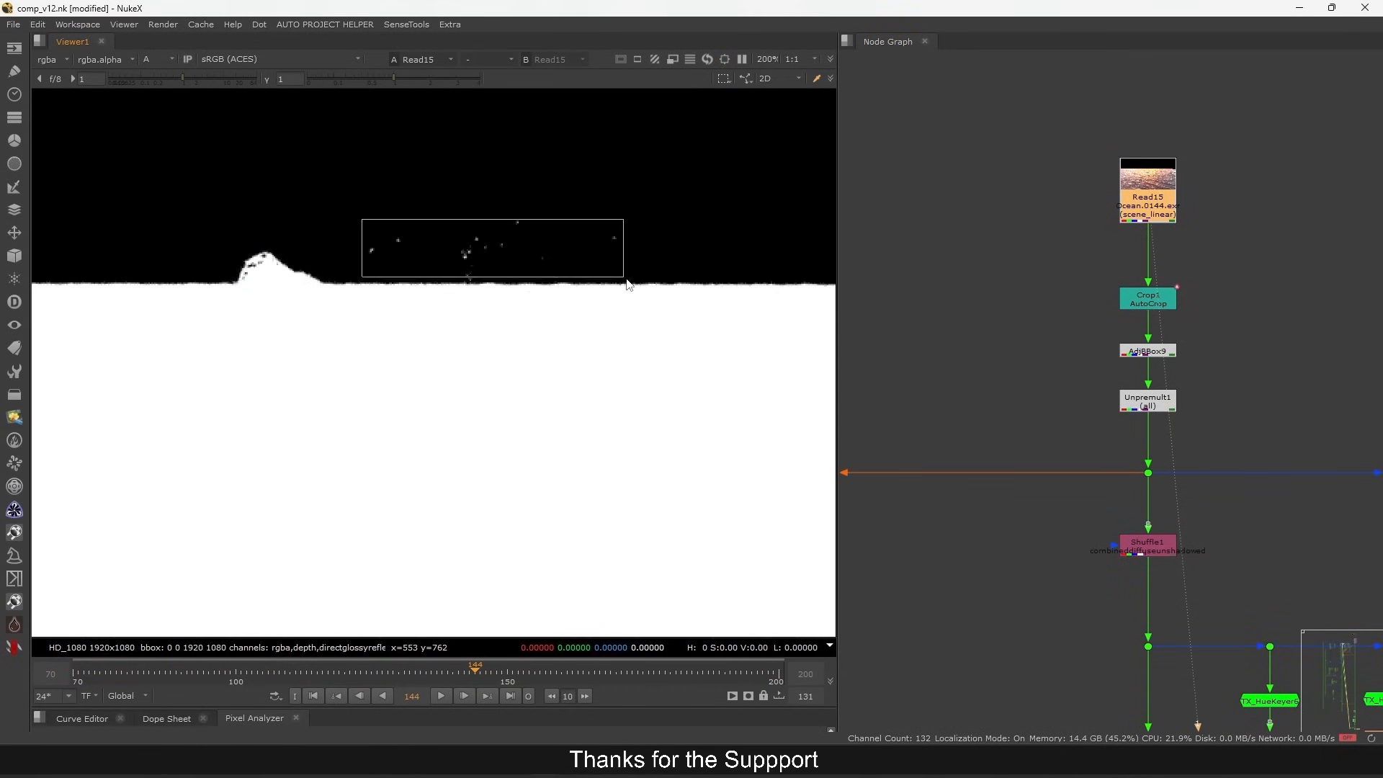
key("f")
key("a")
- Move Crop1 closer to Read15 and view its cropped bounding box at frame 144
left_click_drag(1161, 308, 1162, 283)
key("1")
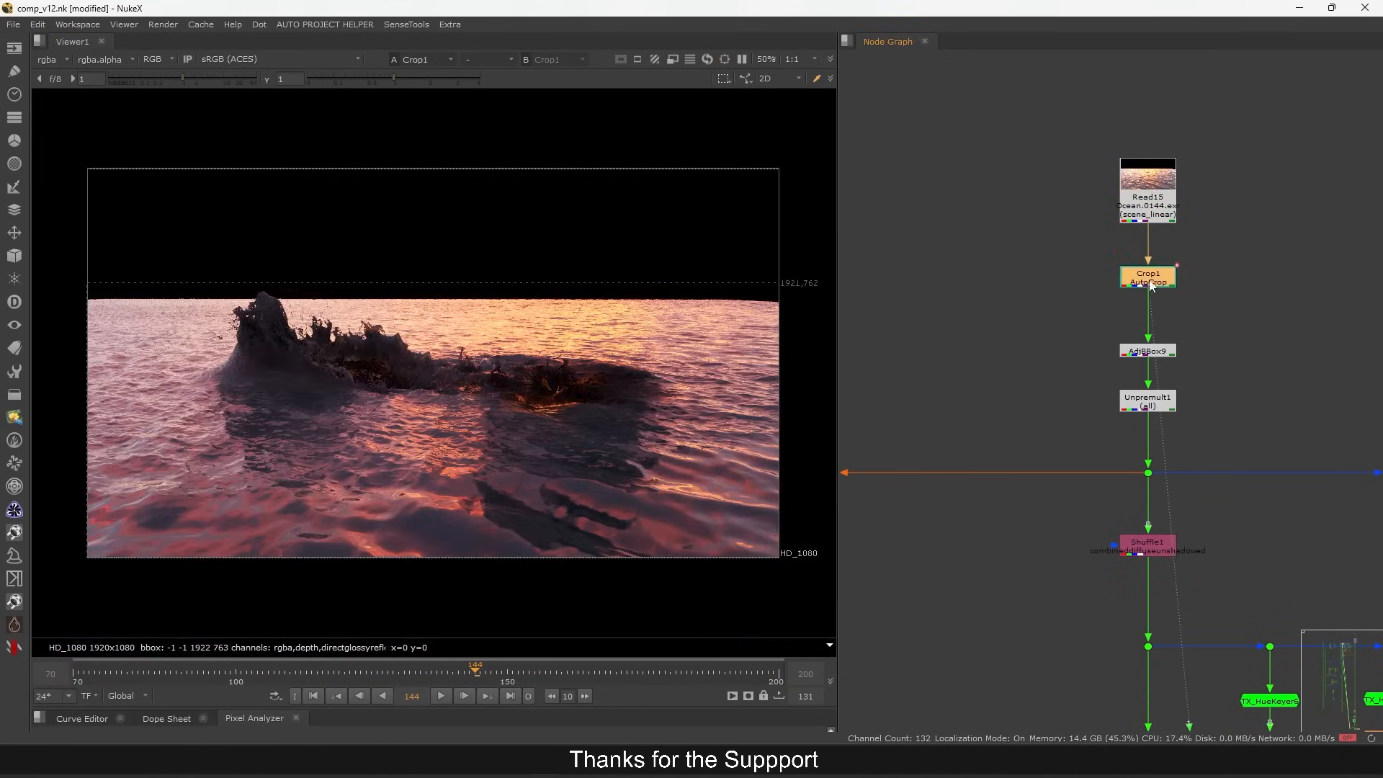
scroll(1124, 291, "down", 10)
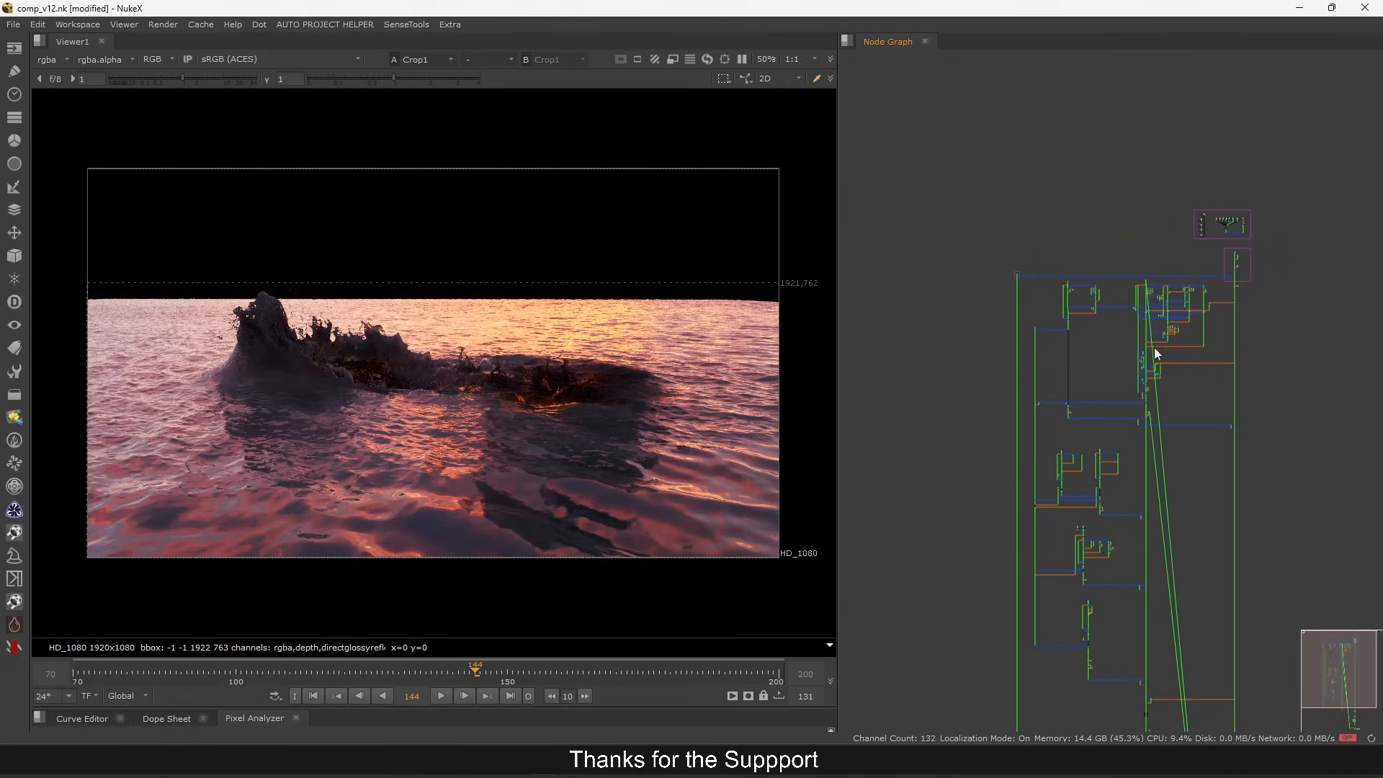
scroll(1168, 235, "up", 8)
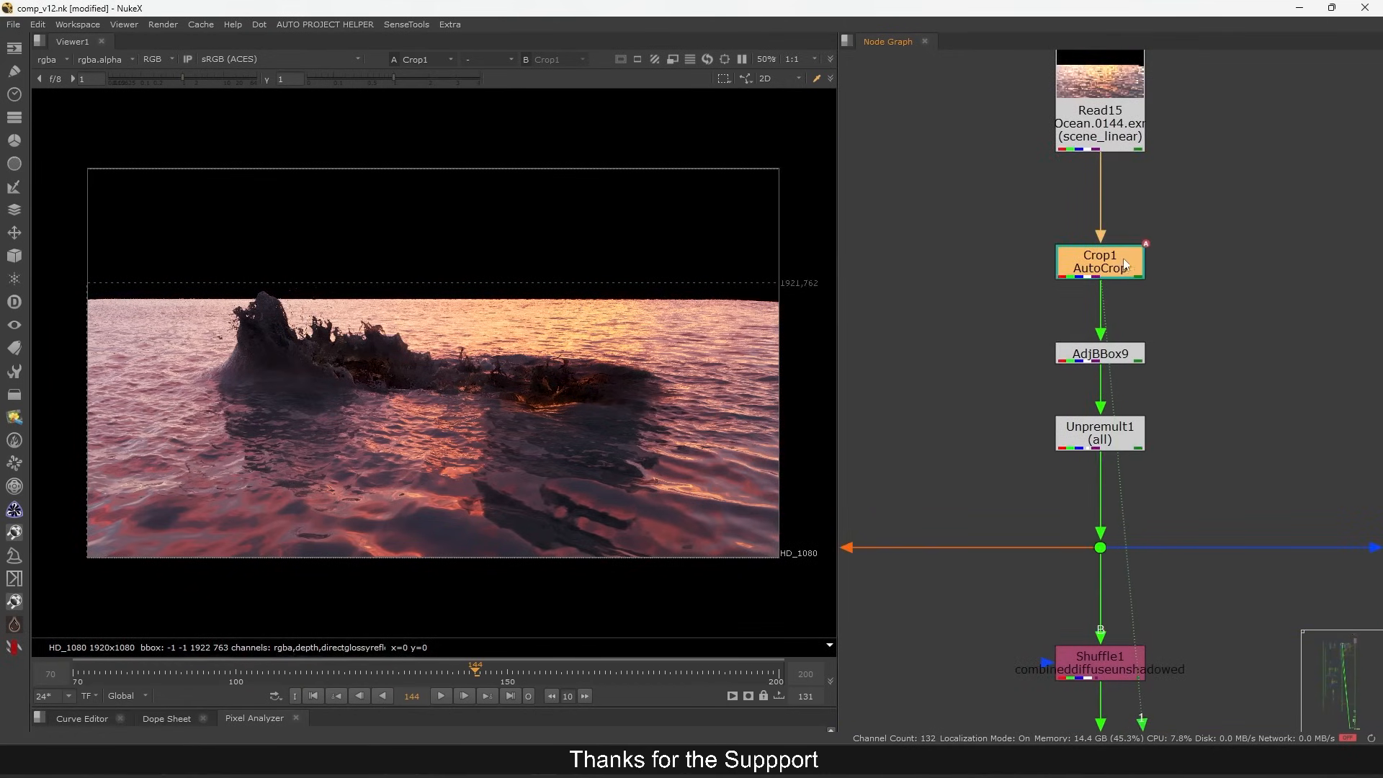
left_click_drag(1104, 267, 1109, 268)
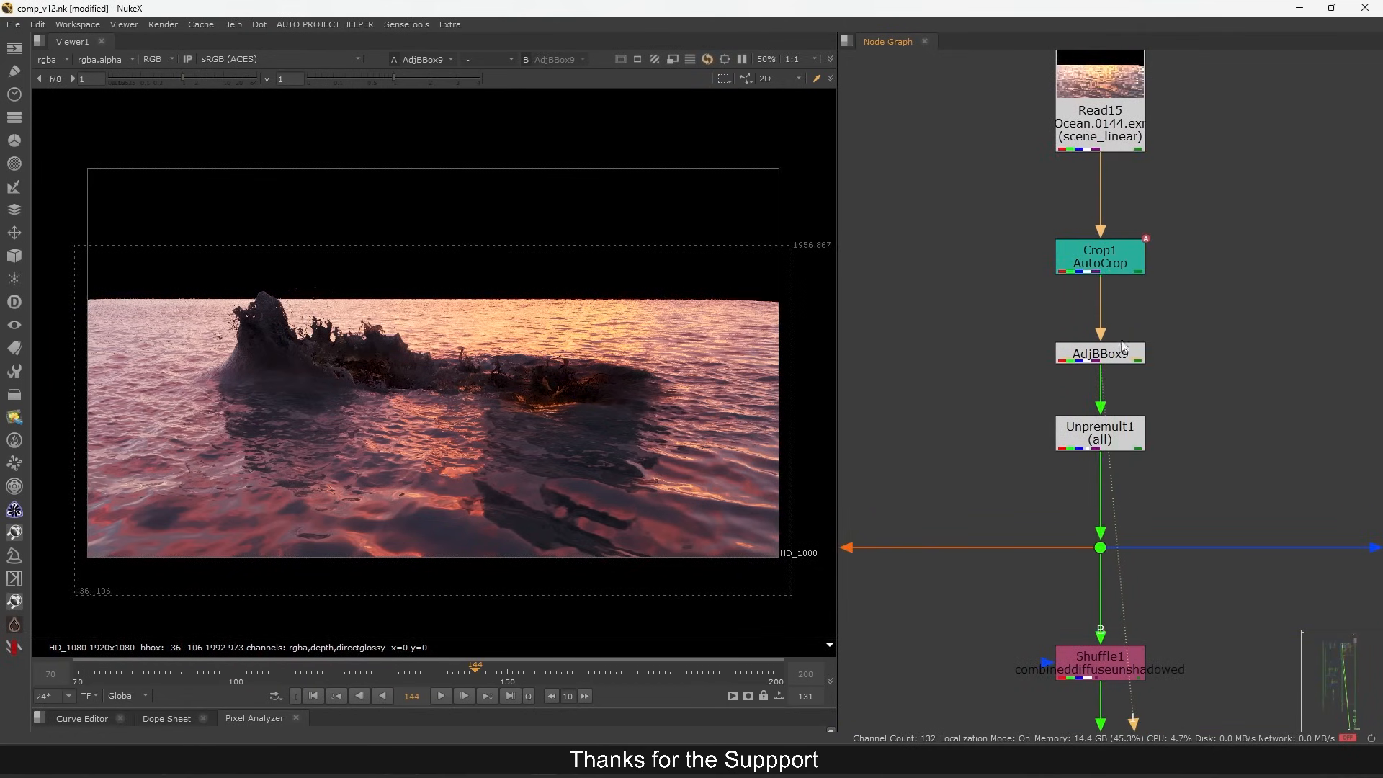
- Toggle AdjBBox9 off and on to compare the bounding box, and view Unpremult1 below it
left_click_drag(1105, 360, 1143, 310)
double_click(1143, 308)
left_click(1071, 222)
key("d")
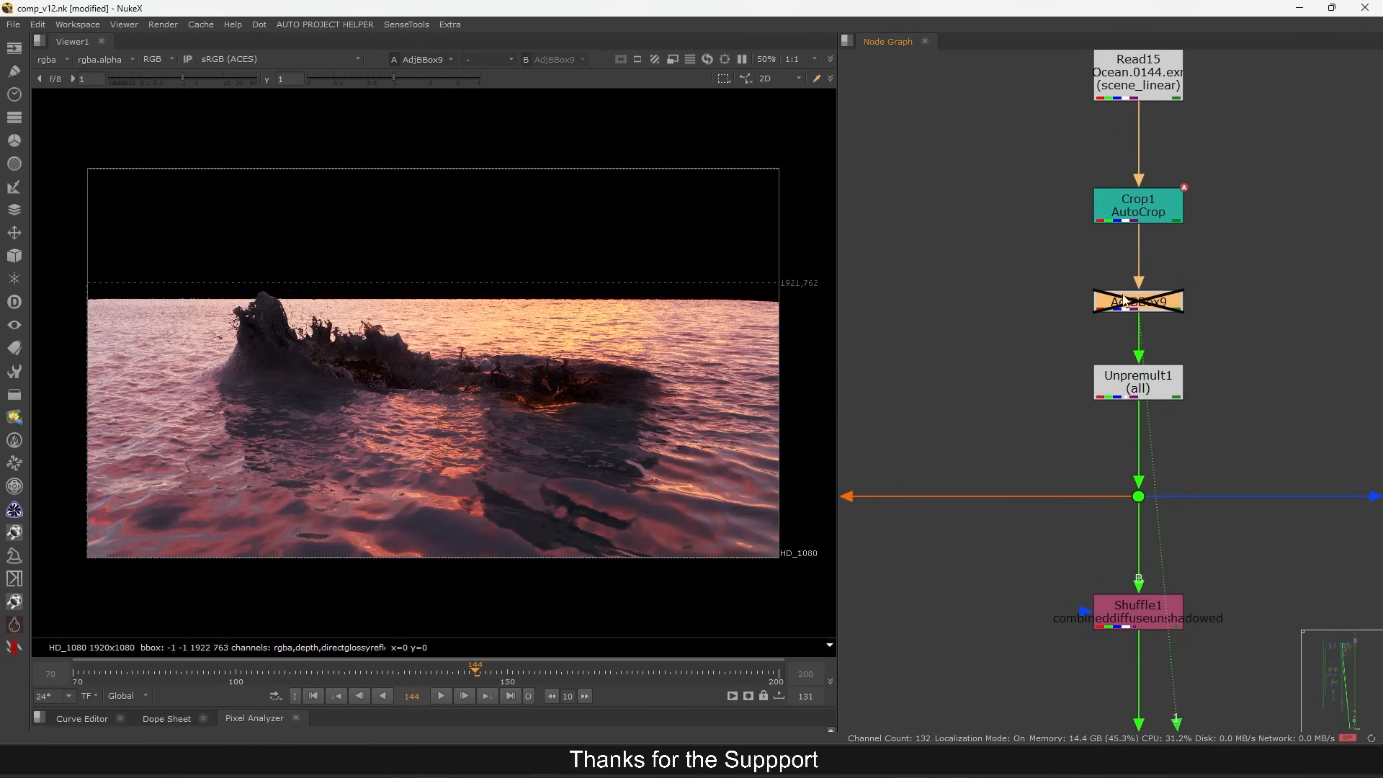
left_click_drag(1142, 392, 1149, 400)
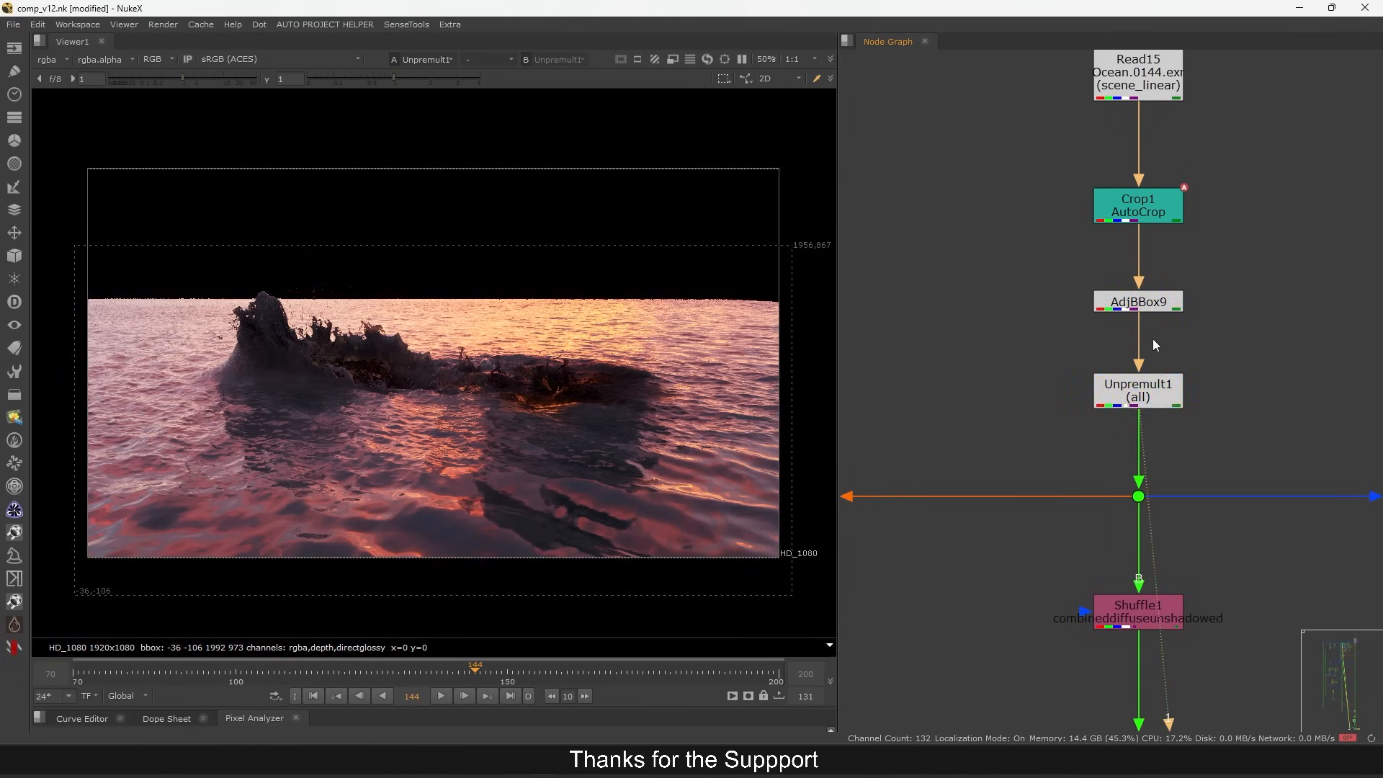
- Survey the shader pass branches below Unpremult1 and view the first ocean column partway down
scroll(1153, 347, "down", 6)
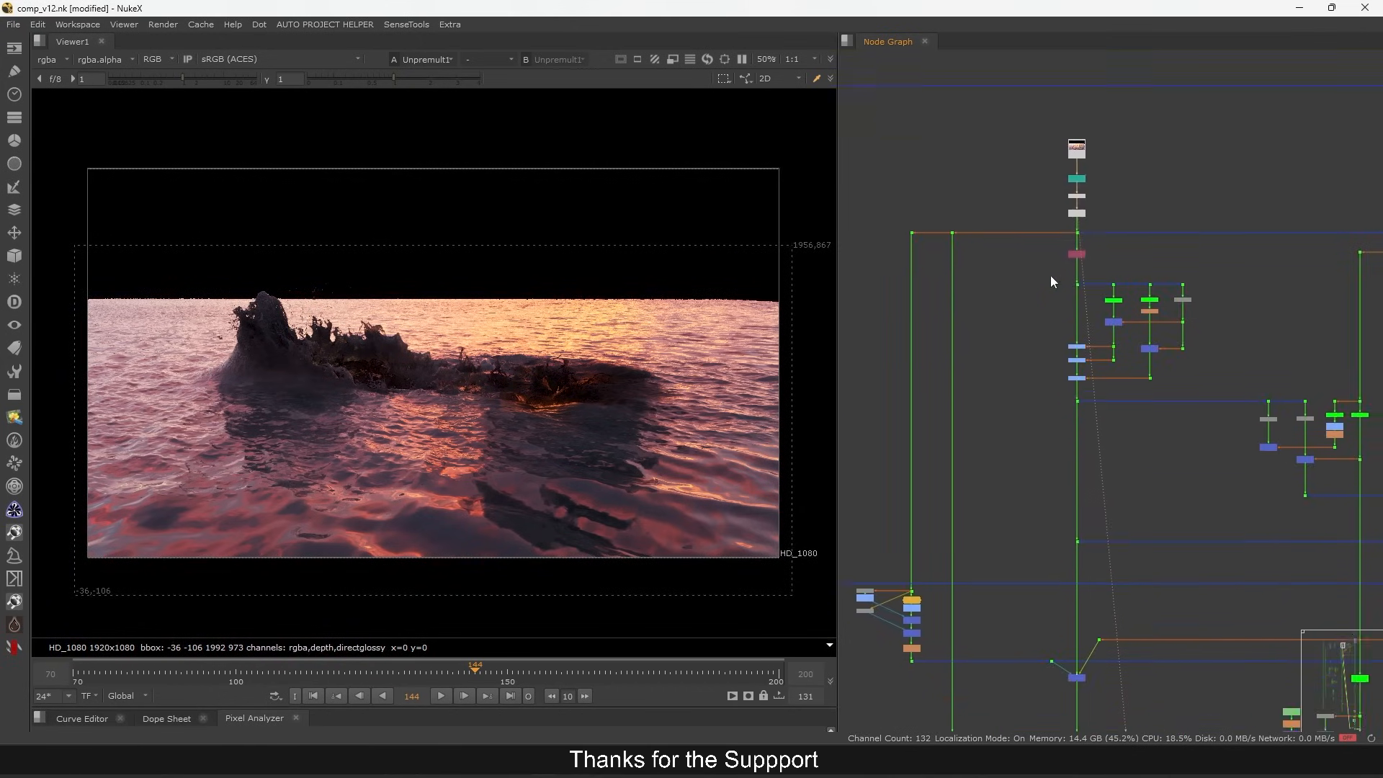
scroll(1052, 277, "down", 4)
scroll(1061, 296, "up", 3)
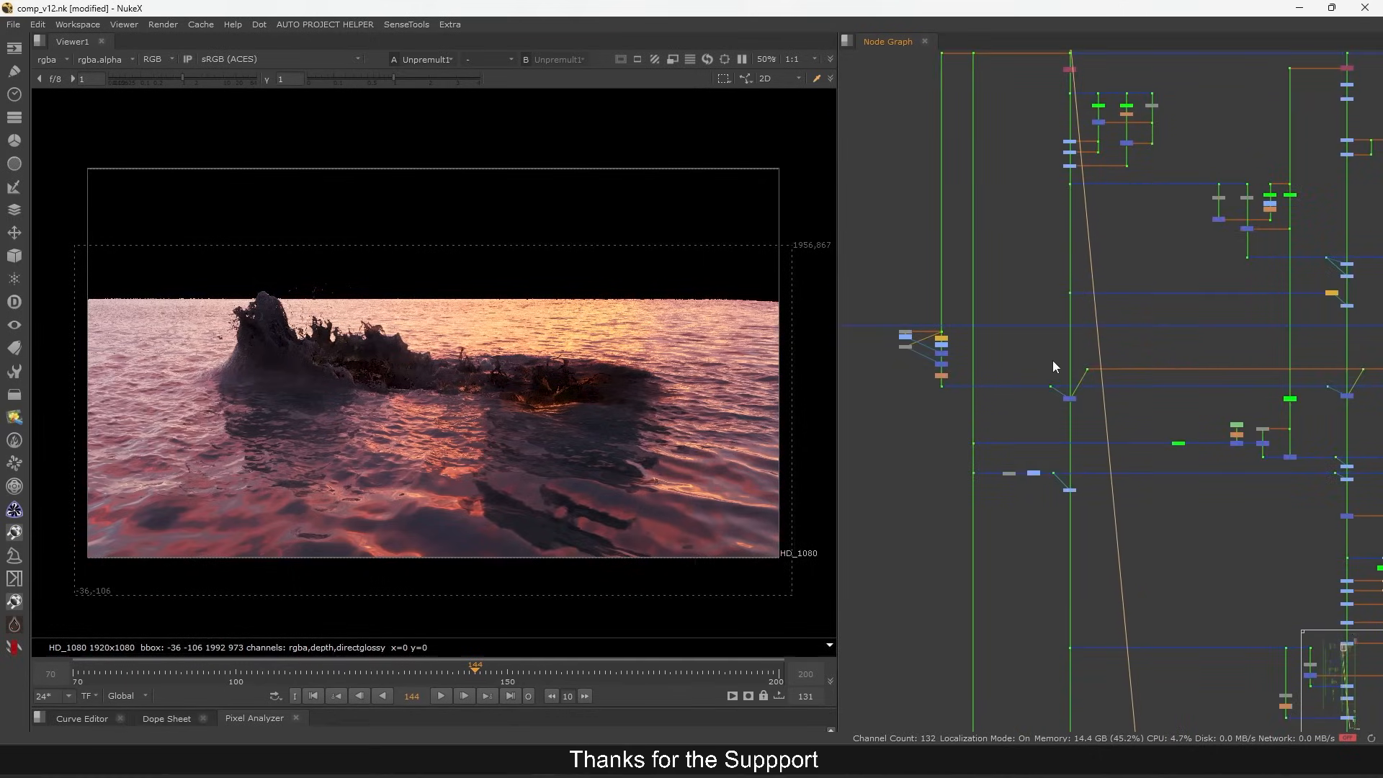
scroll(1096, 375, "down", 3)
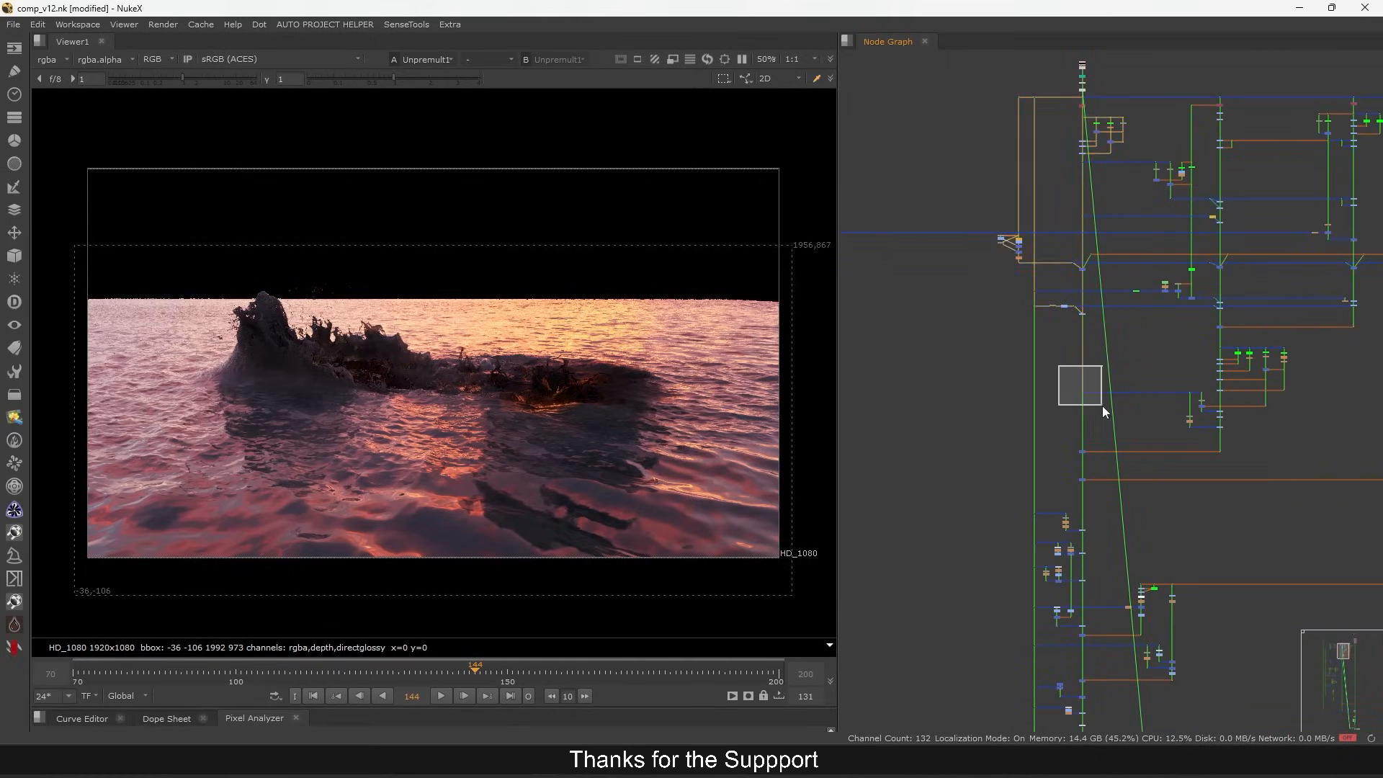
left_click_drag(1104, 405, 1104, 406)
key("1")
left_click_drag(1078, 376, 1098, 347)
- Step the viewer through key nodes of the first ocean shader column to examine each stage of the correction
left_click_drag(1102, 124, 1105, 197)
scroll(1105, 166, "up", 5)
left_click(1097, 121)
key("1")
left_click_drag(1105, 556, 1082, 232)
scroll(1083, 232, "down", 1)
key("1")
scroll(1102, 420, "up", 5)
left_click_drag(1078, 347, 1101, 445)
key("1")
- Go to the top of the neighbouring shader column and view its extracted pass at Shuffle3
scroll(1161, 396, "down", 3)
left_click_drag(1161, 395, 990, 481)
left_click_drag(1120, 87, 1130, 256)
scroll(1141, 193, "up", 8)
left_click(1149, 127)
key("1")
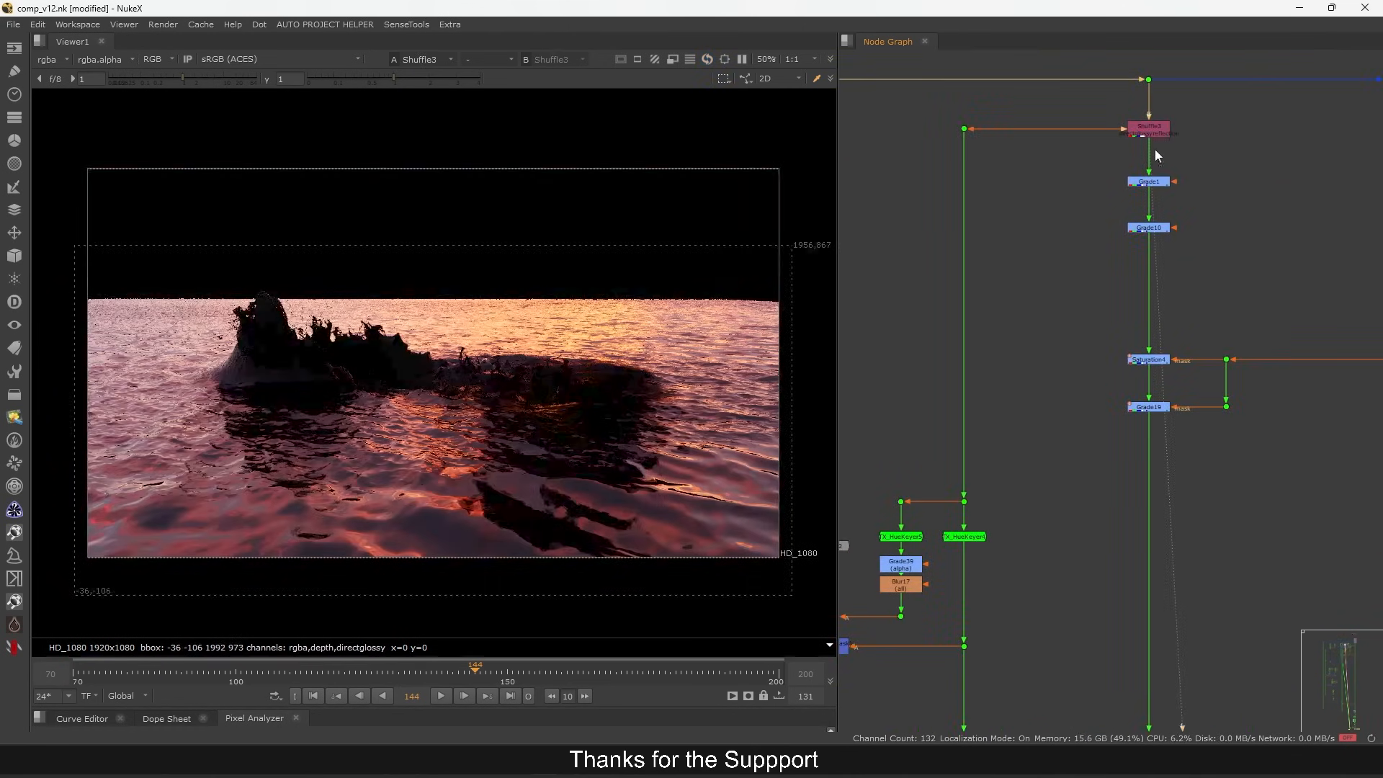
- Step the viewer through successive corrections of the ocean rebuild, from the pass below Shuffle3 down to Exposure2
scroll(1160, 360, "down", 8)
scroll(1181, 364, "up", 5)
left_click_drag(1211, 371, 1138, 461)
key("1")
scroll(1203, 357, "down", 5)
scroll(1184, 353, "up", 4)
left_click_drag(1154, 333, 1161, 428)
scroll(1236, 362, "up", 4)
key("1")
scroll(1107, 438, "down", 5)
key("1")
scroll(1168, 355, "up", 5)
left_click_drag(1143, 361, 1070, 428)
key("1")
- Follow the ocean branch down to its depth-masked blur and view the iBlurU node
left_click_drag(1128, 311, 1121, 279)
scroll(1111, 360, "down", 5)
left_click_drag(1130, 556, 1167, 393)
scroll(1180, 400, "up", 5)
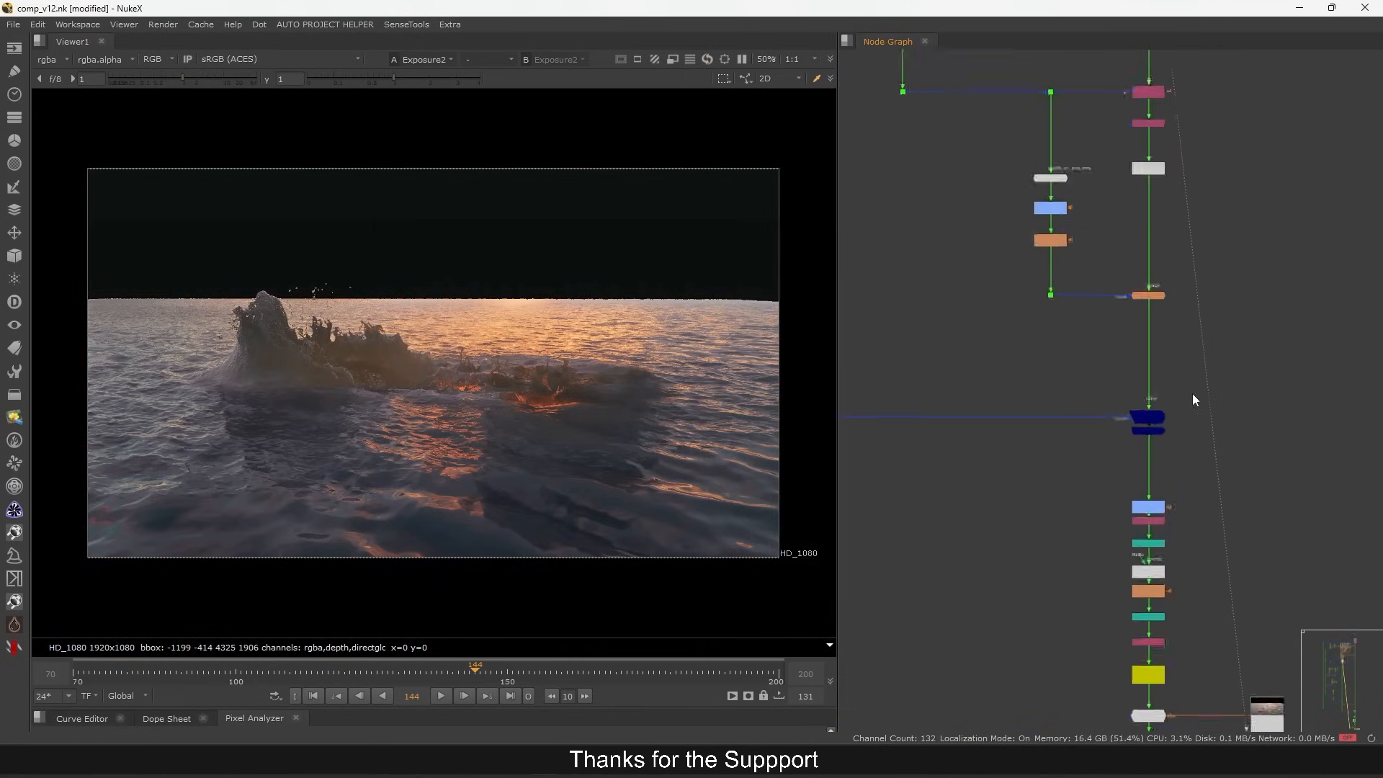
left_click_drag(1053, 193, 1206, 268)
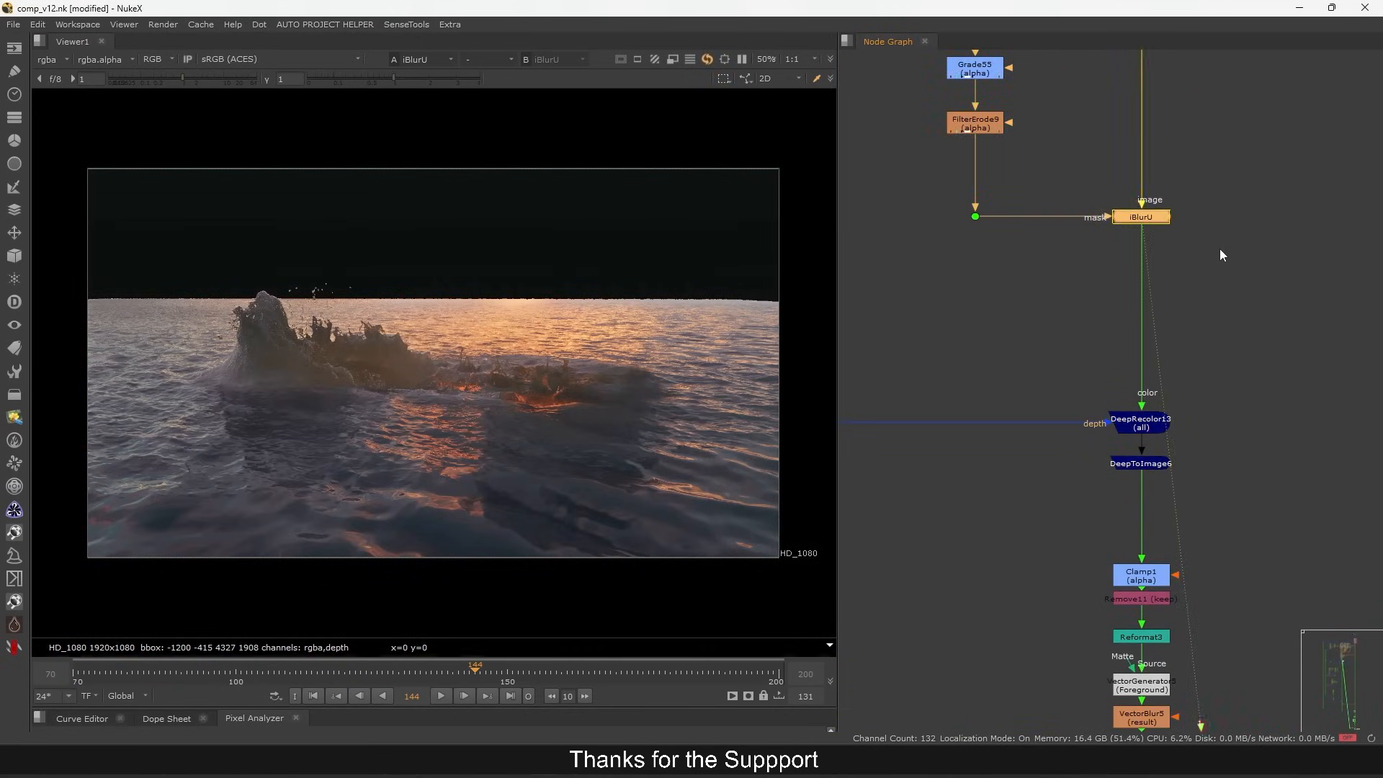
key("1")
- View DeepRecolor13, where the ocean colour is recombined with its deep data
scroll(1203, 267, "down", 5)
scroll(1225, 302, "up", 5)
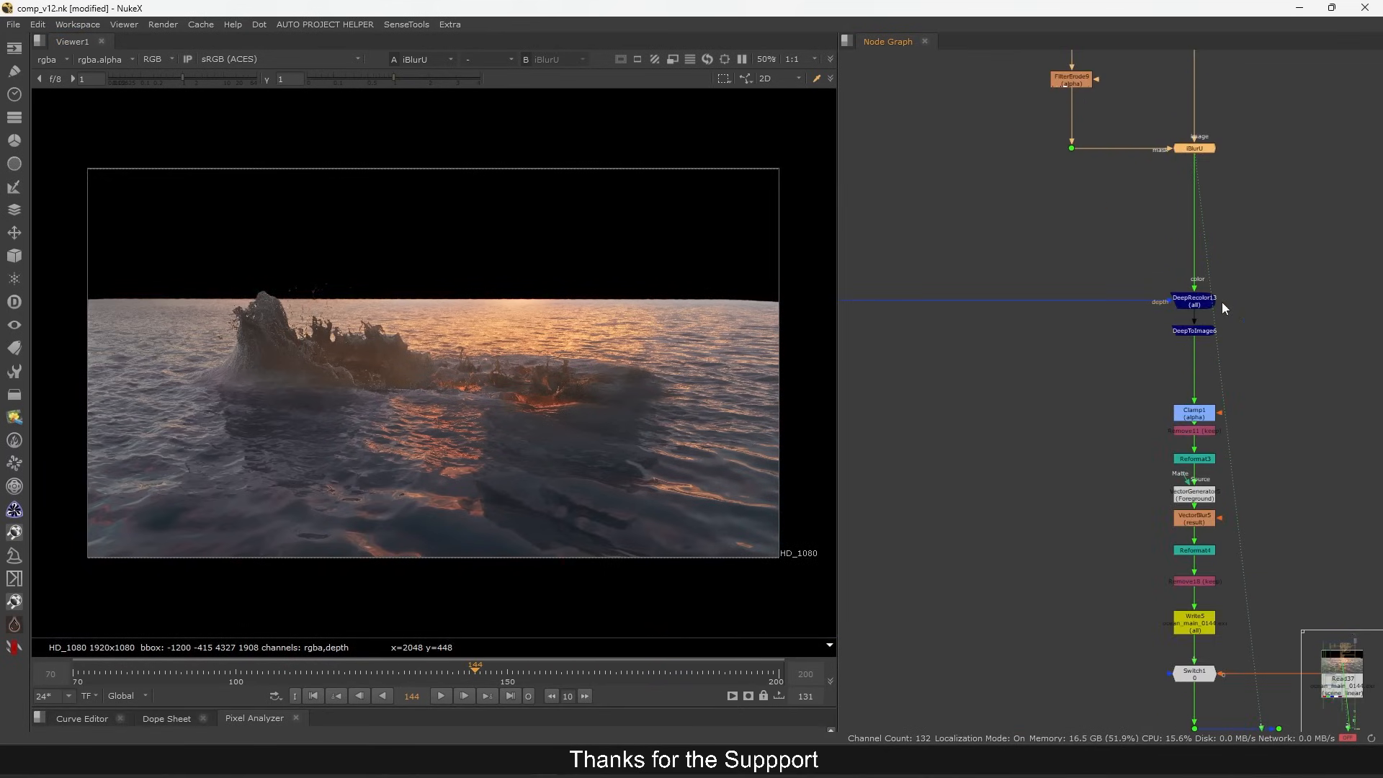
left_click(1170, 315)
key("1")
- Examine the overall deep holdout flow, from the combined deep column through the element branches to the main merge column
scroll(1065, 387, "down", 10)
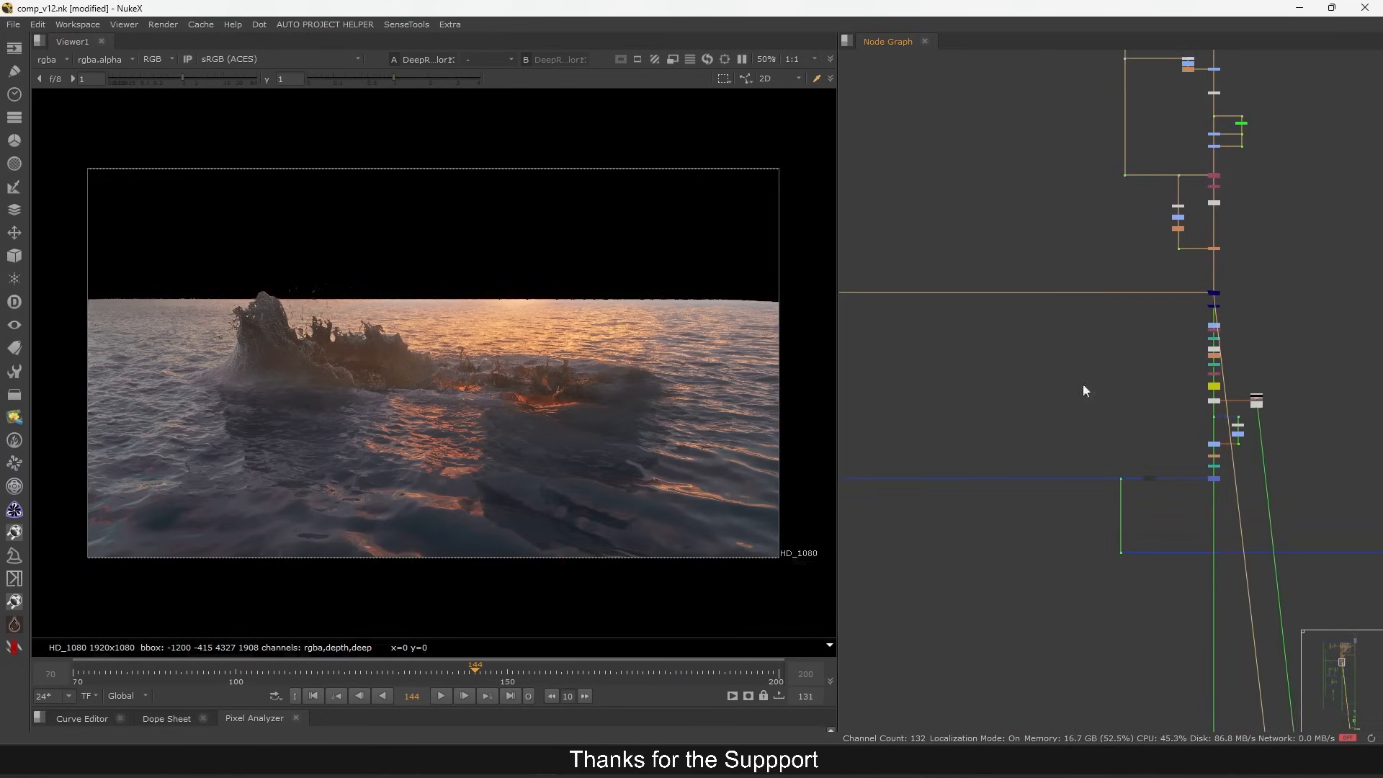
scroll(1138, 345, "down", 8)
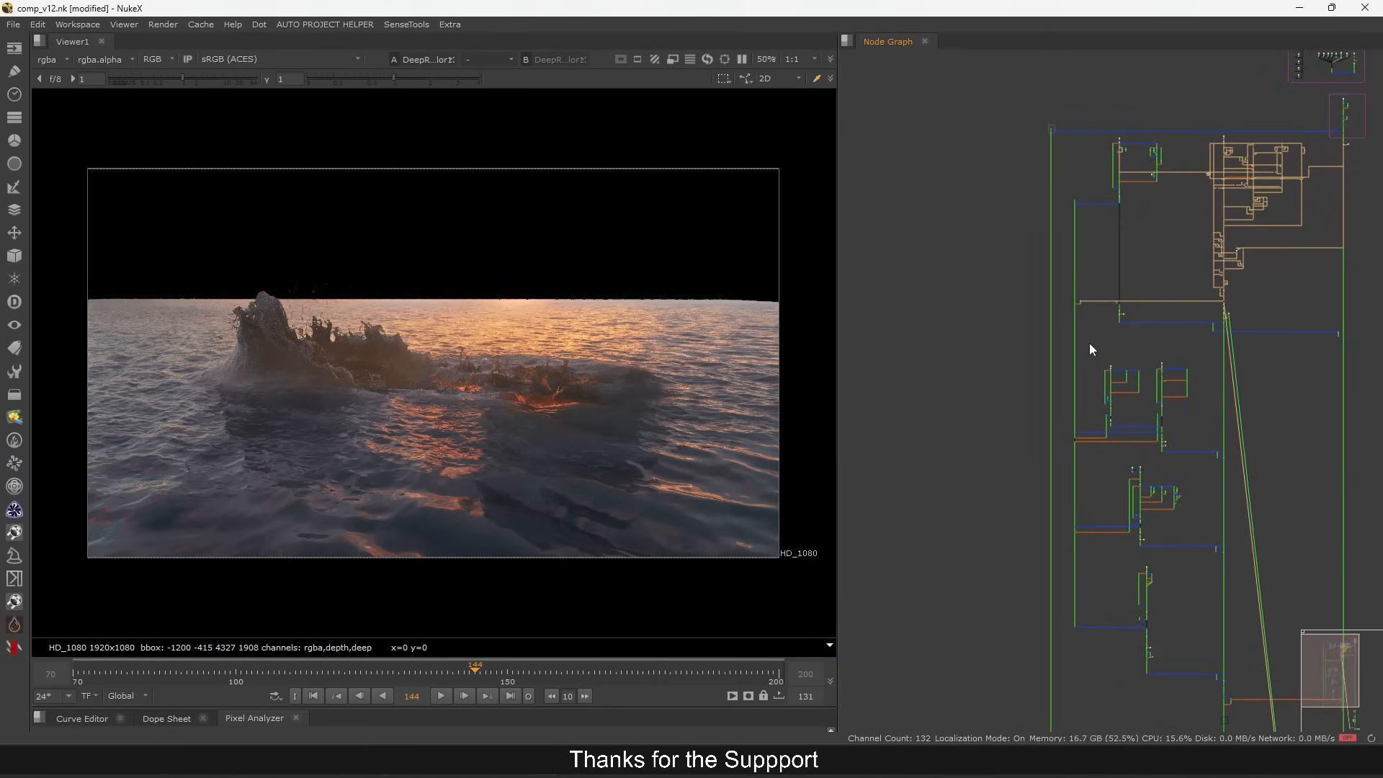
left_click_drag(888, 127, 999, 666)
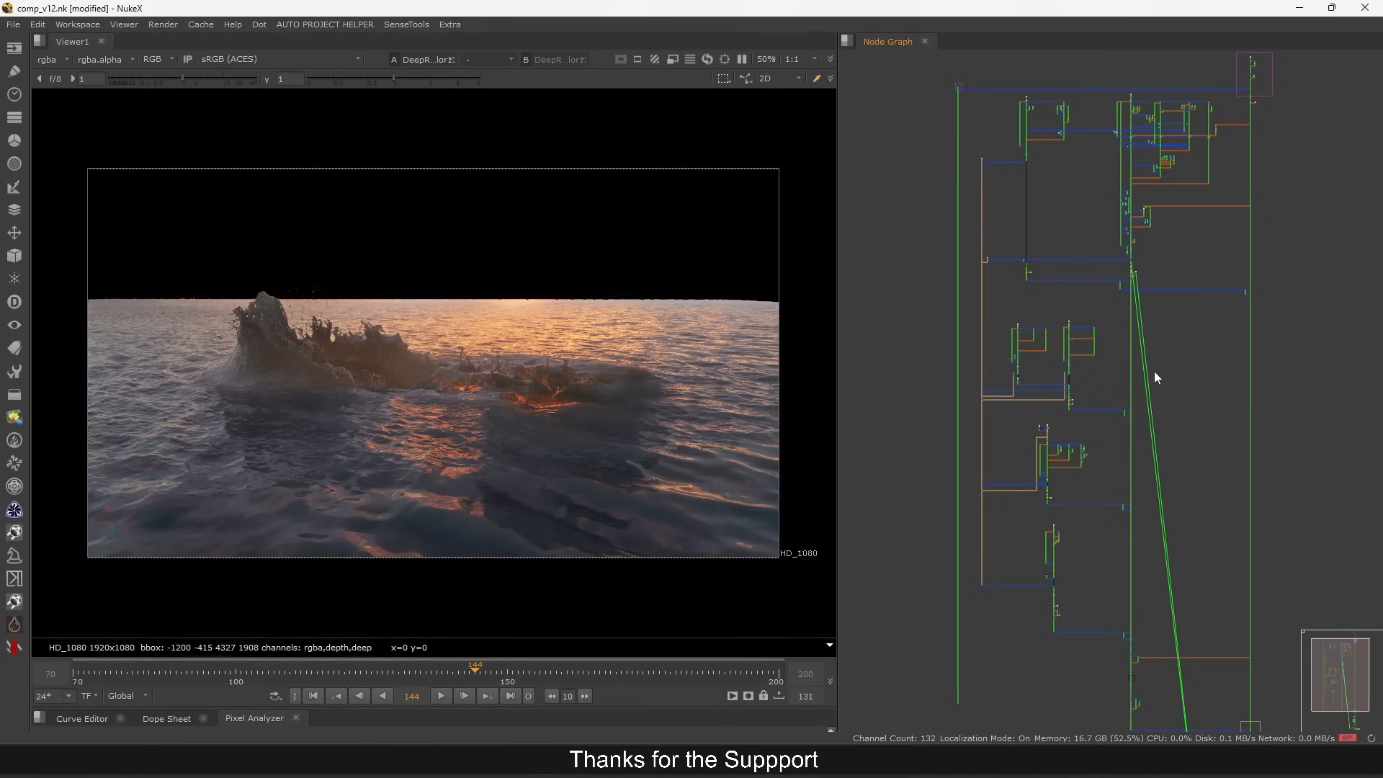
left_click_drag(1130, 618, 1095, 143)
left_click_drag(912, 136, 1001, 521)
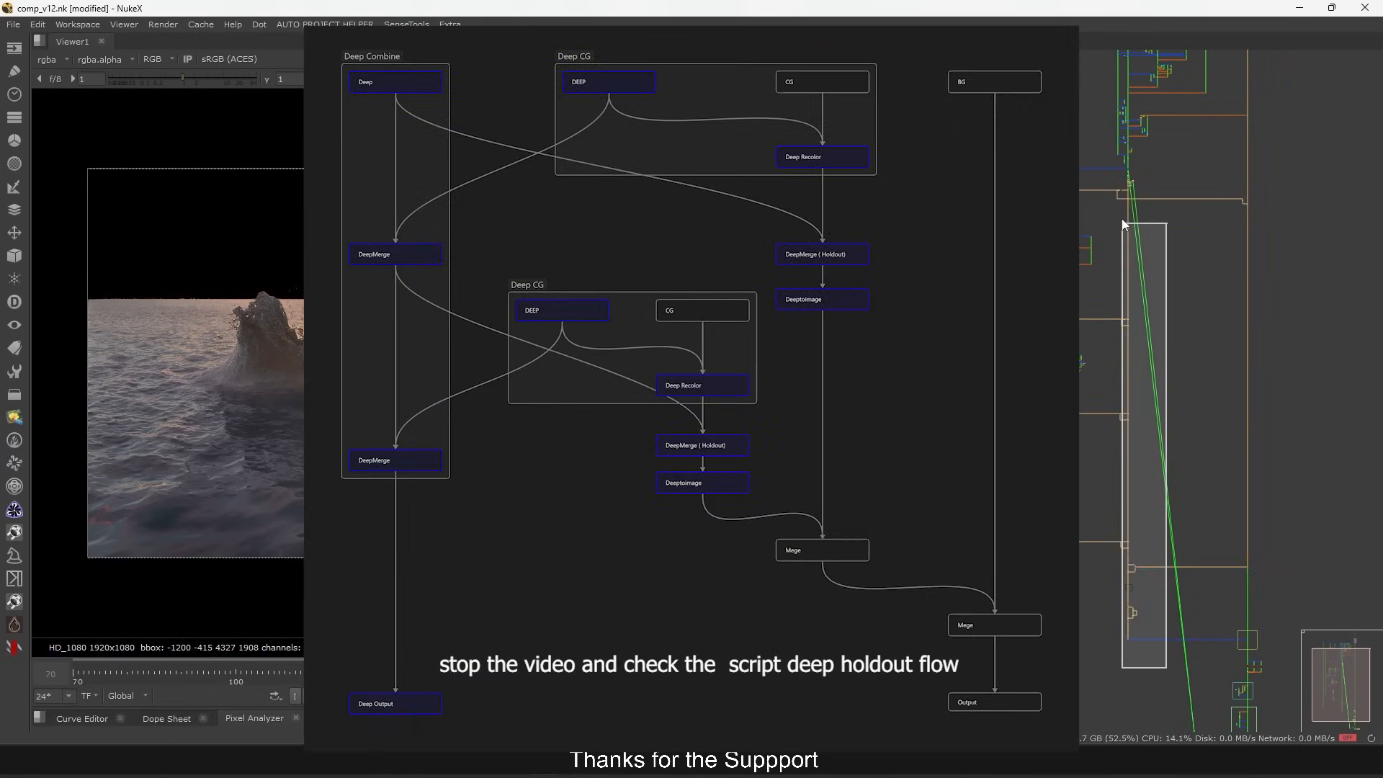
left_click_drag(1151, 219, 1173, 343)
- Return to DeepRecolor13, view DeepToImage6 beneath it, and look over the branches fed by the deep column
scroll(1207, 257, "up", 10)
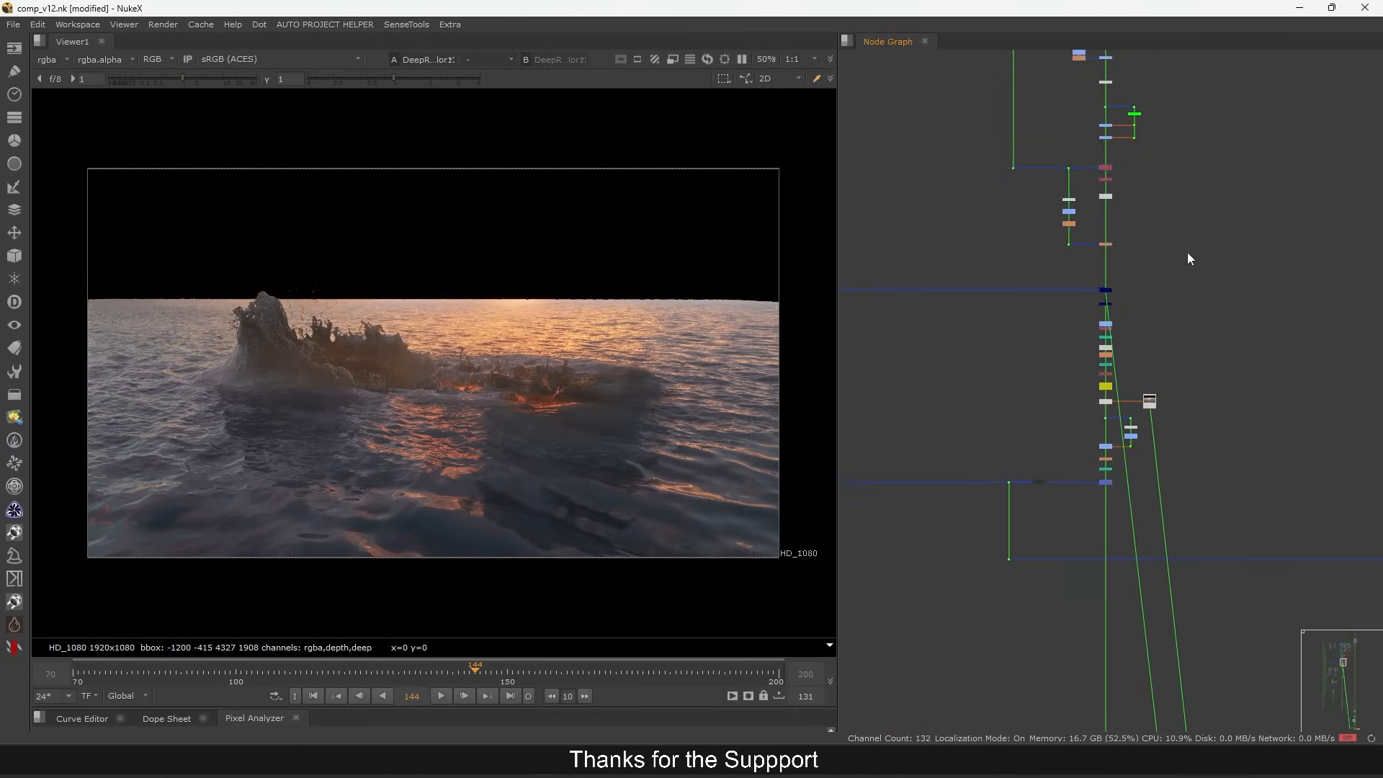
mouse_move(1153, 287)
left_mouse_down()
mouse_move(1338, 197)
mouse_move(1167, 263)
left_mouse_up()
scroll(1314, 185, "up", 4)
left_click_drag(1312, 186, 1164, 279)
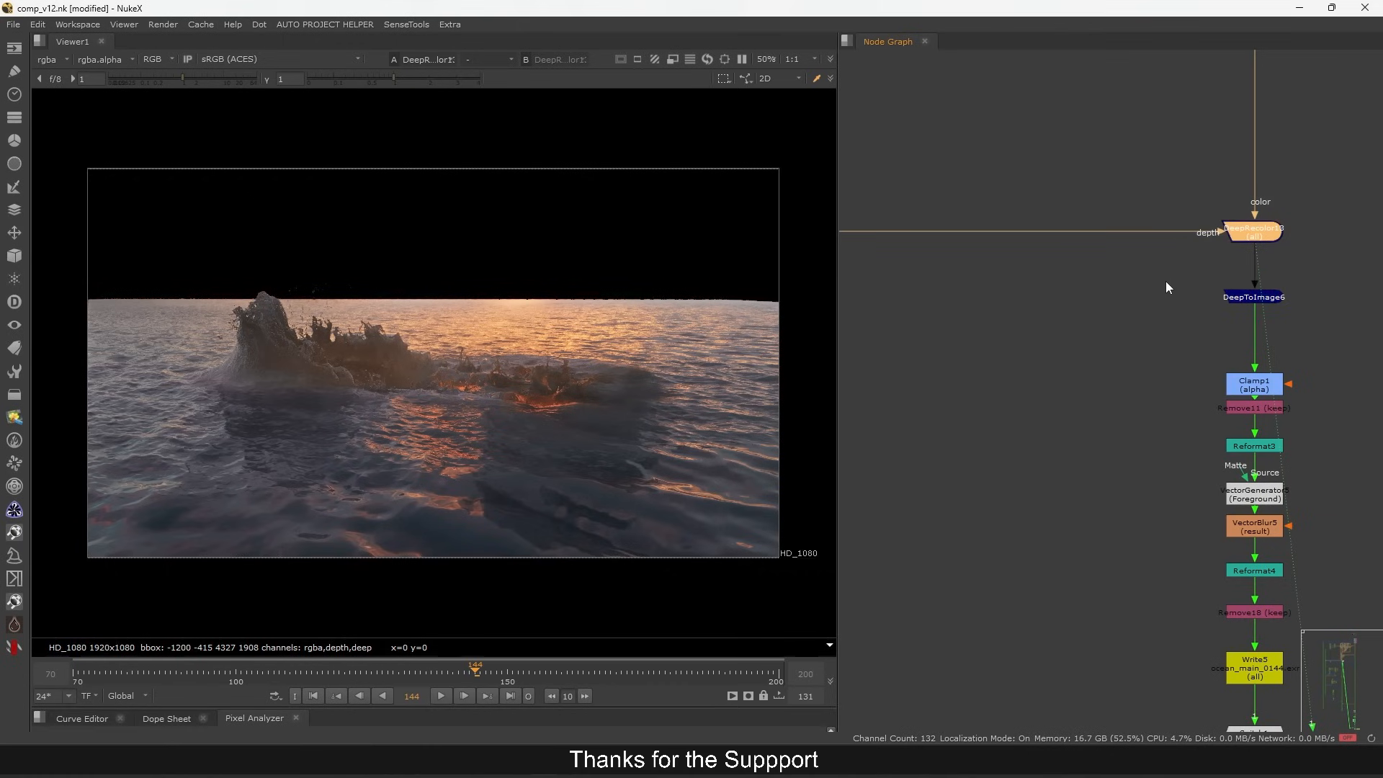
left_click(1254, 297)
left_click_drag(1167, 332, 1323, 278)
key("1")
left_click(1225, 245)
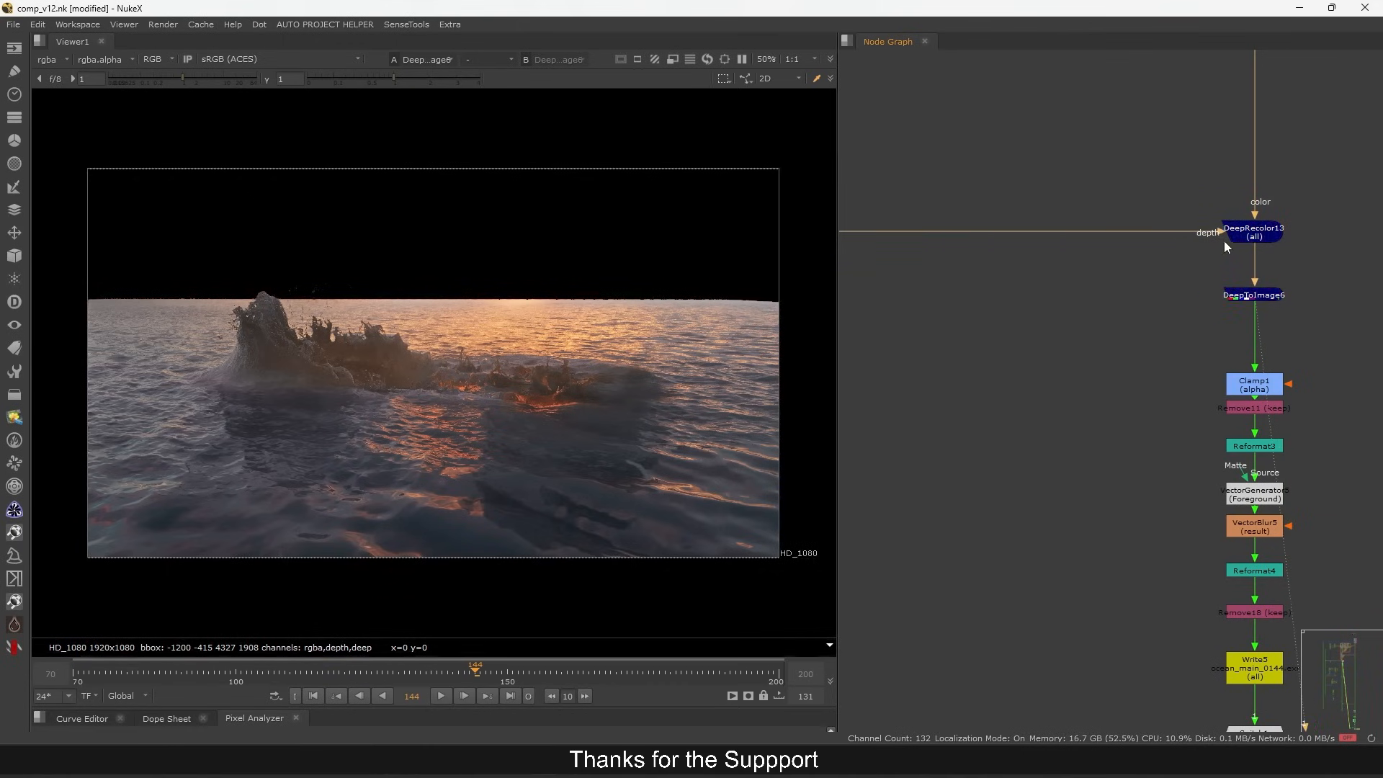
scroll(1224, 258, "down", 4)
scroll(1224, 278, "down", 8)
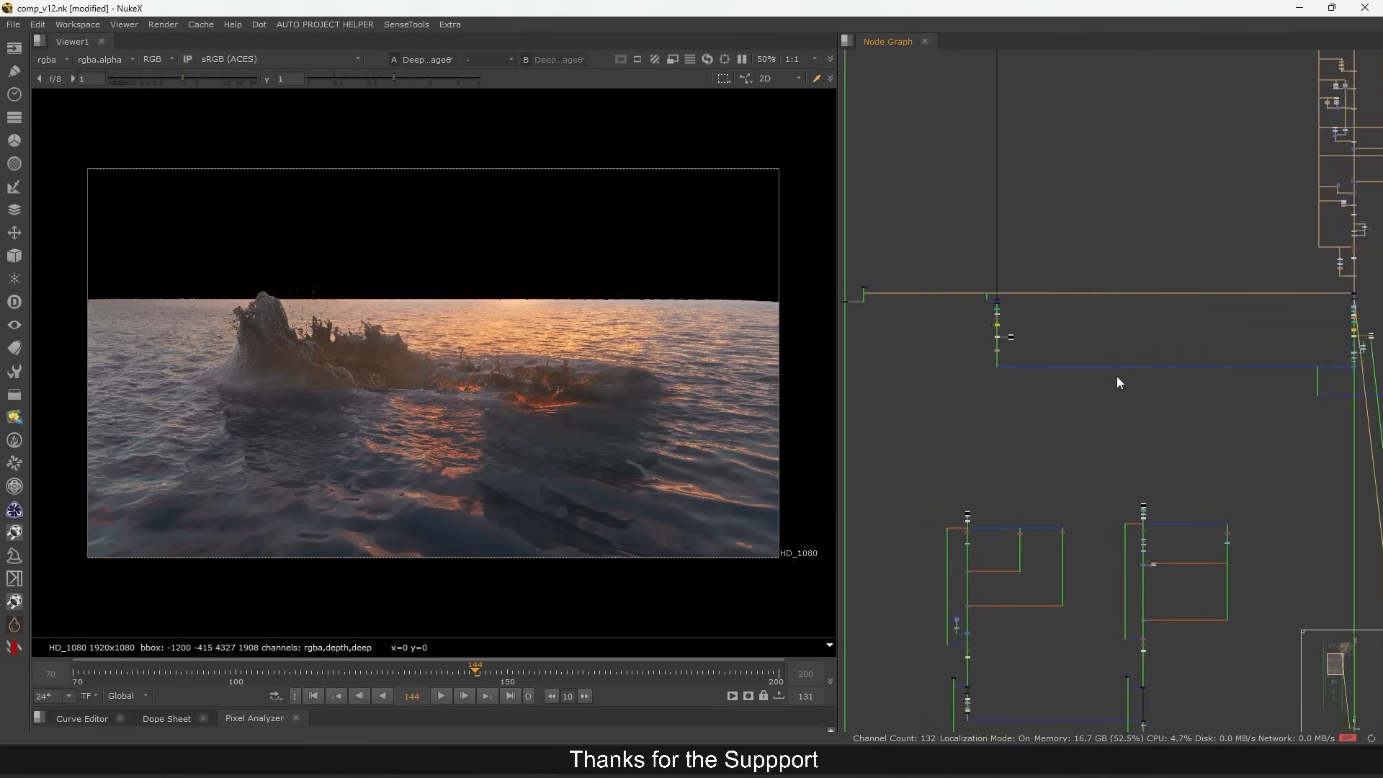
- View the explosion layer's Read16 render and scrub the timeline back to frame 125
scroll(1086, 233, "up", 10)
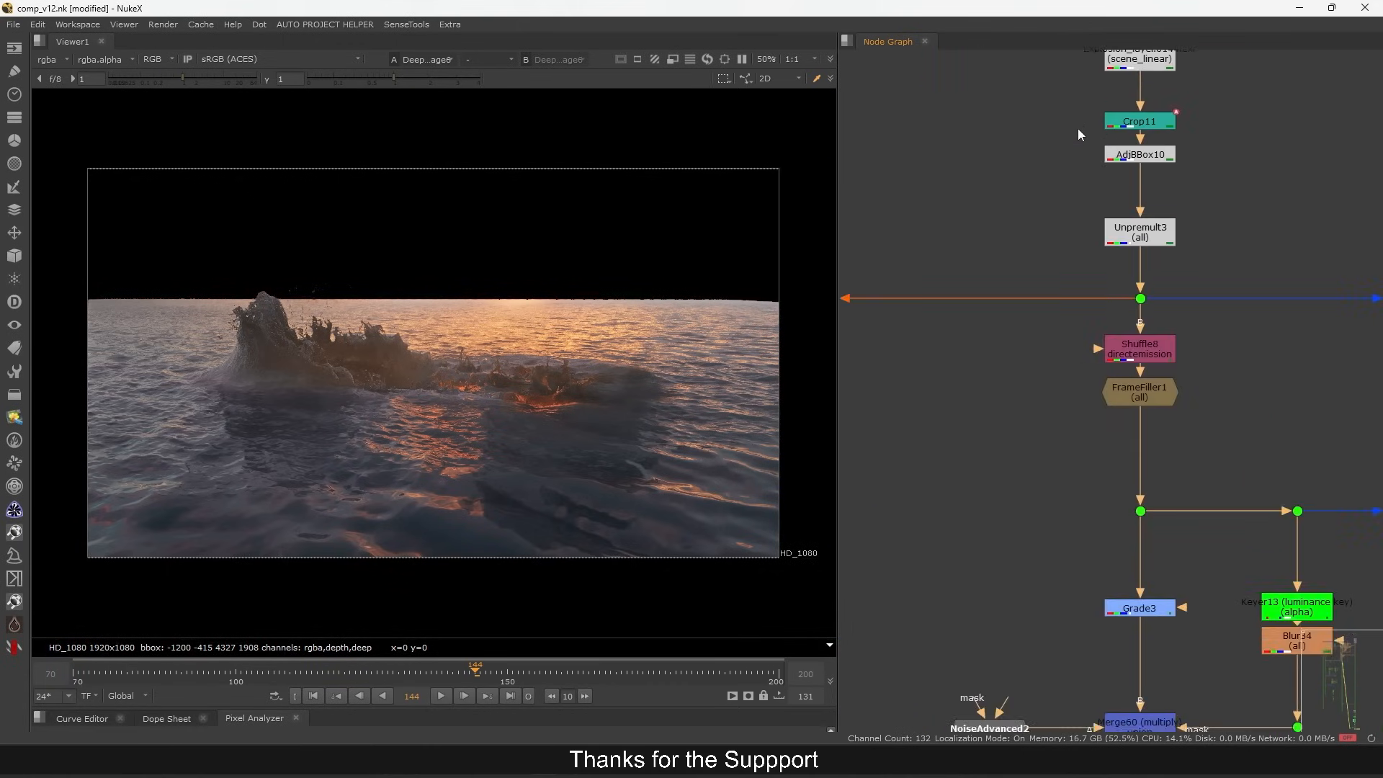
key("1")
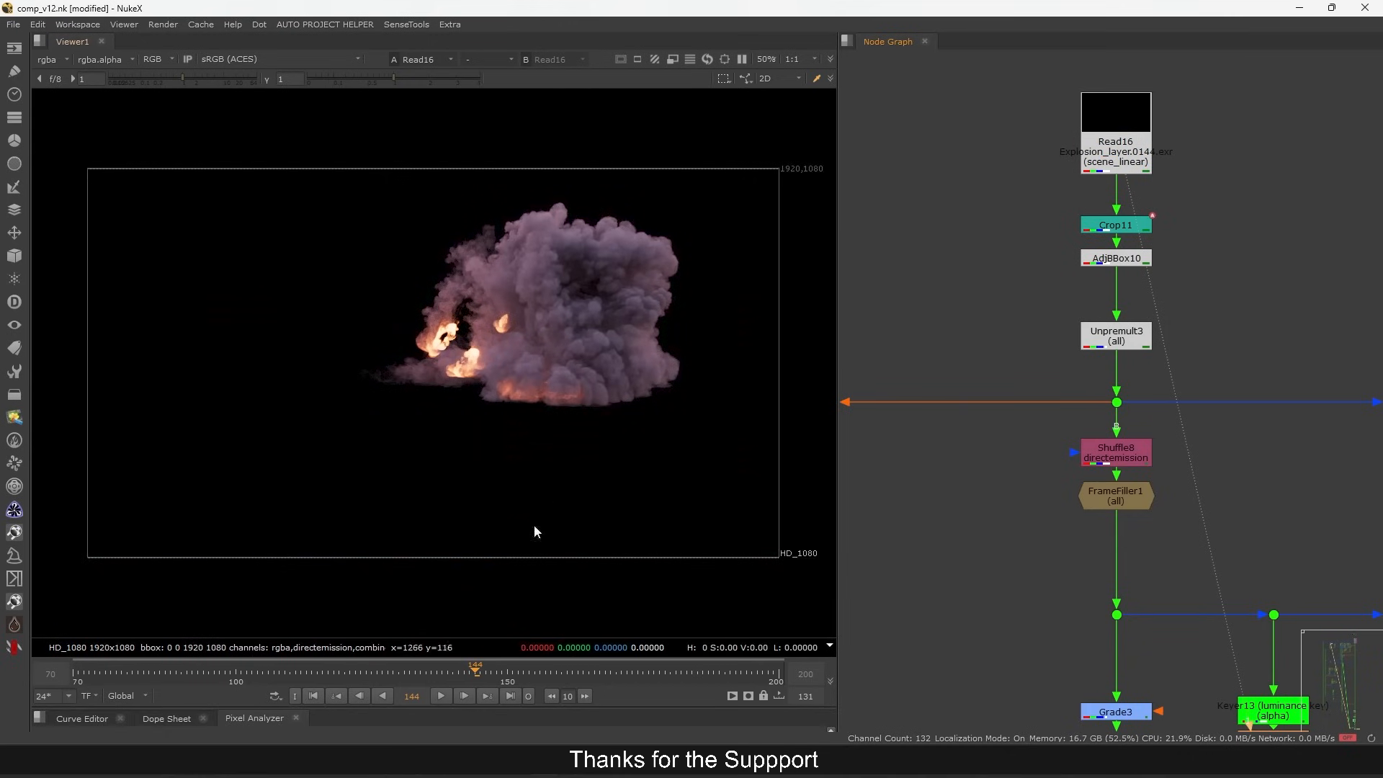
left_click(437, 676)
left_click_drag(437, 675, 372, 678)
scroll(1087, 229, "down", 5)
scroll(1092, 225, "up", 4)
scroll(1103, 196, "up", 1)
- View Crop11 beneath the explosion render, look at its settings, and view Unpremult3 below it
left_click(1104, 173)
left_click(1111, 223)
key("1")
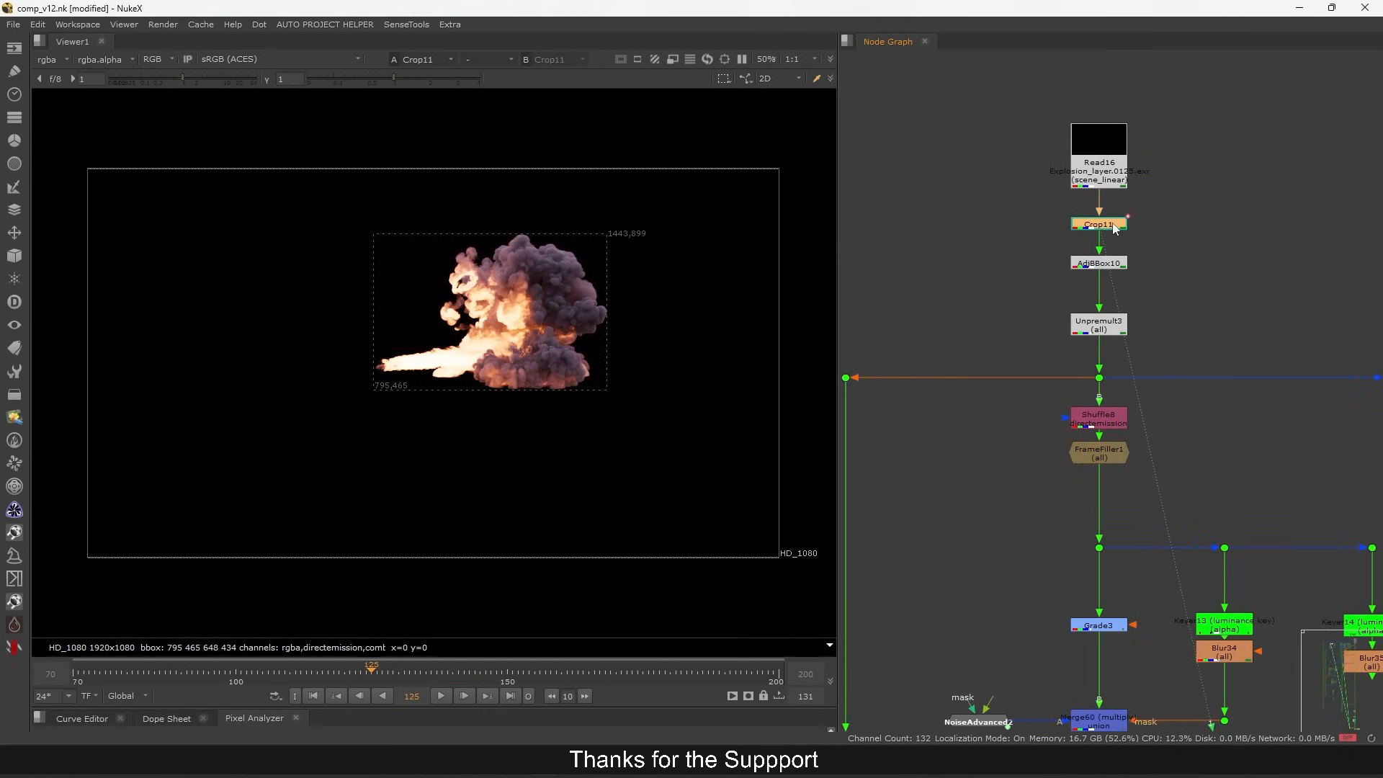
double_click(1112, 223)
left_click(1049, 148)
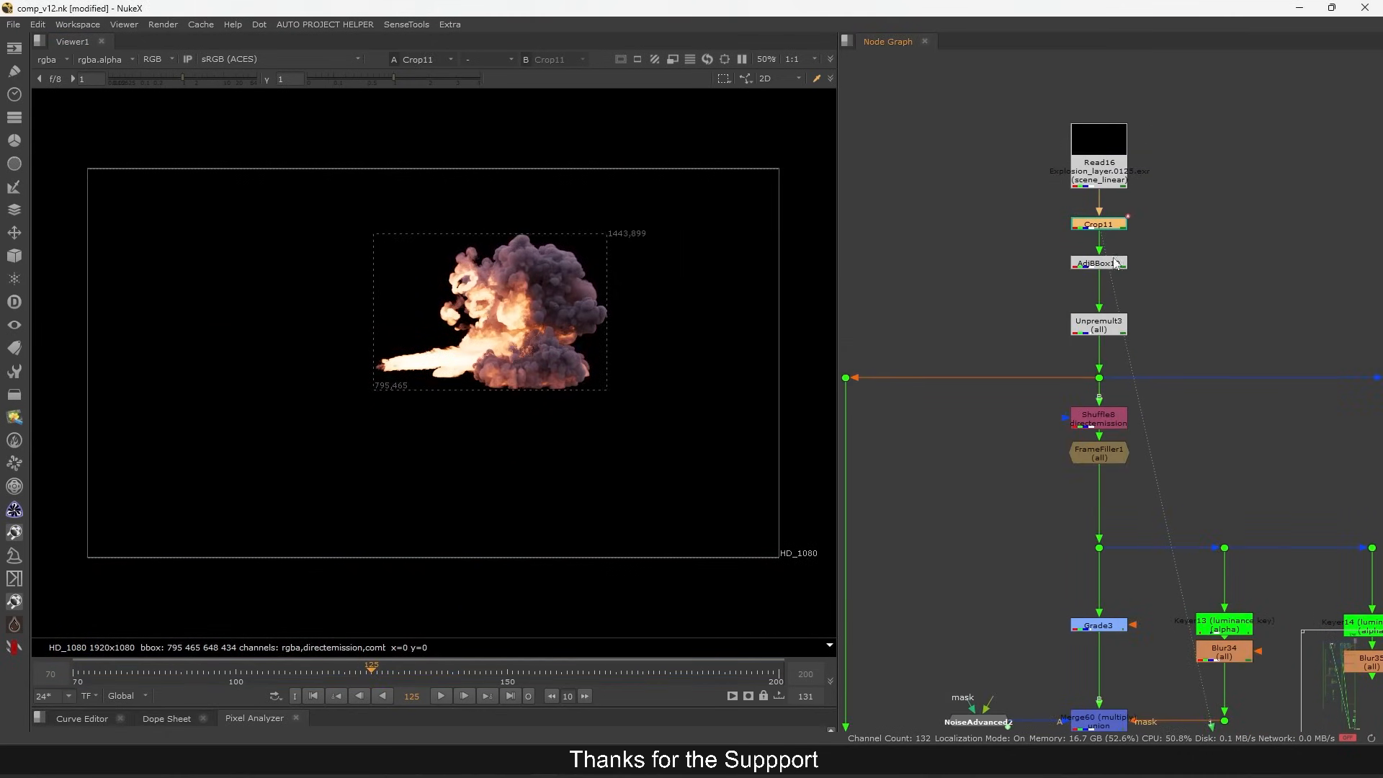
left_click(1117, 329)
key("1")
- Follow the explosion's shader rebuild down to Premult3, view it, and set up Read16 as the comparison input
scroll(1117, 330, "down", 5)
scroll(1062, 431, "up", 8)
left_click_drag(1024, 588, 1104, 646)
key("1")
left_click(1111, 469)
scroll(1111, 461, "down", 6)
left_click_drag(1077, 388, 1074, 509)
scroll(1102, 330, "up", 5)
left_click(1096, 353)
left_click(1112, 304)
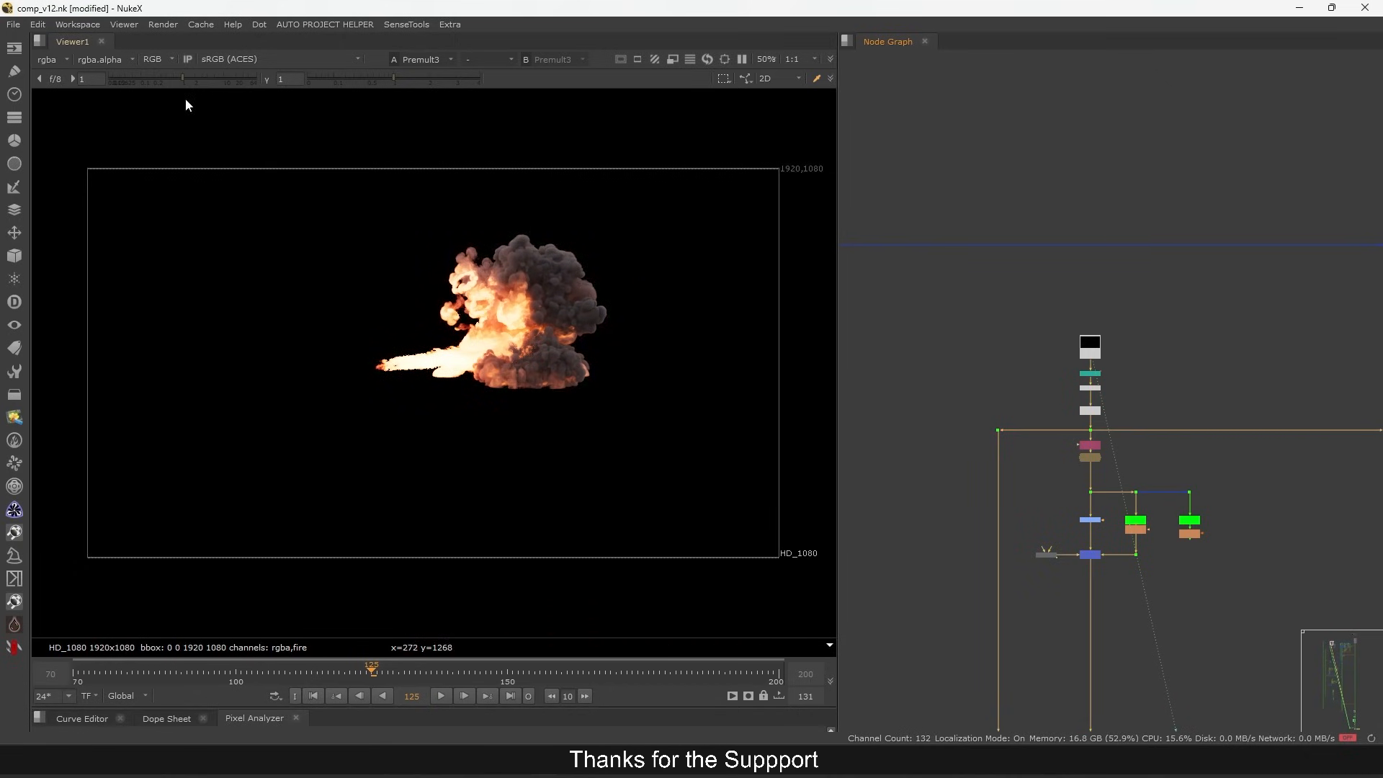
- Lower the viewer gain to 0.11 and compare the raw Read16 explosion with the Premult3 result up close
left_click_drag(171, 79, 142, 85)
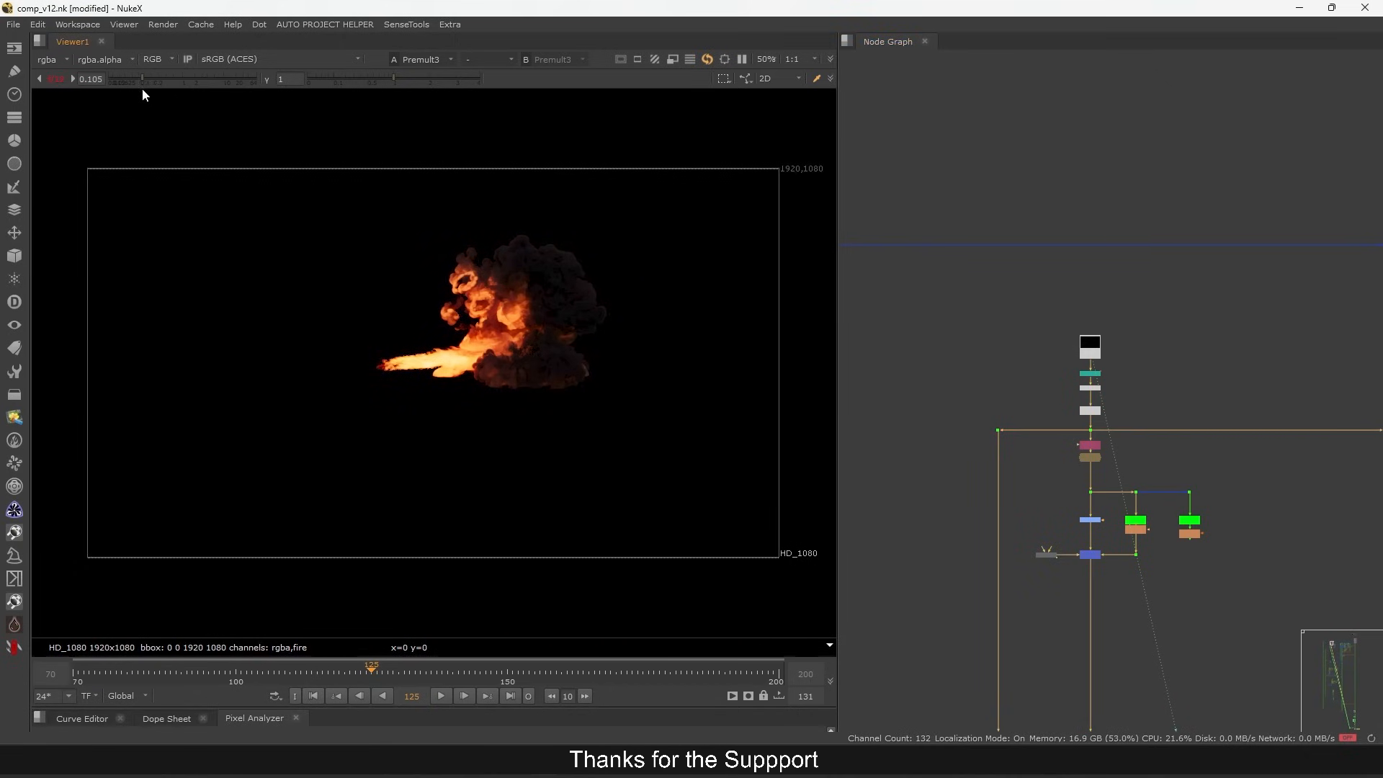
scroll(455, 359, "up", 5)
key("2")
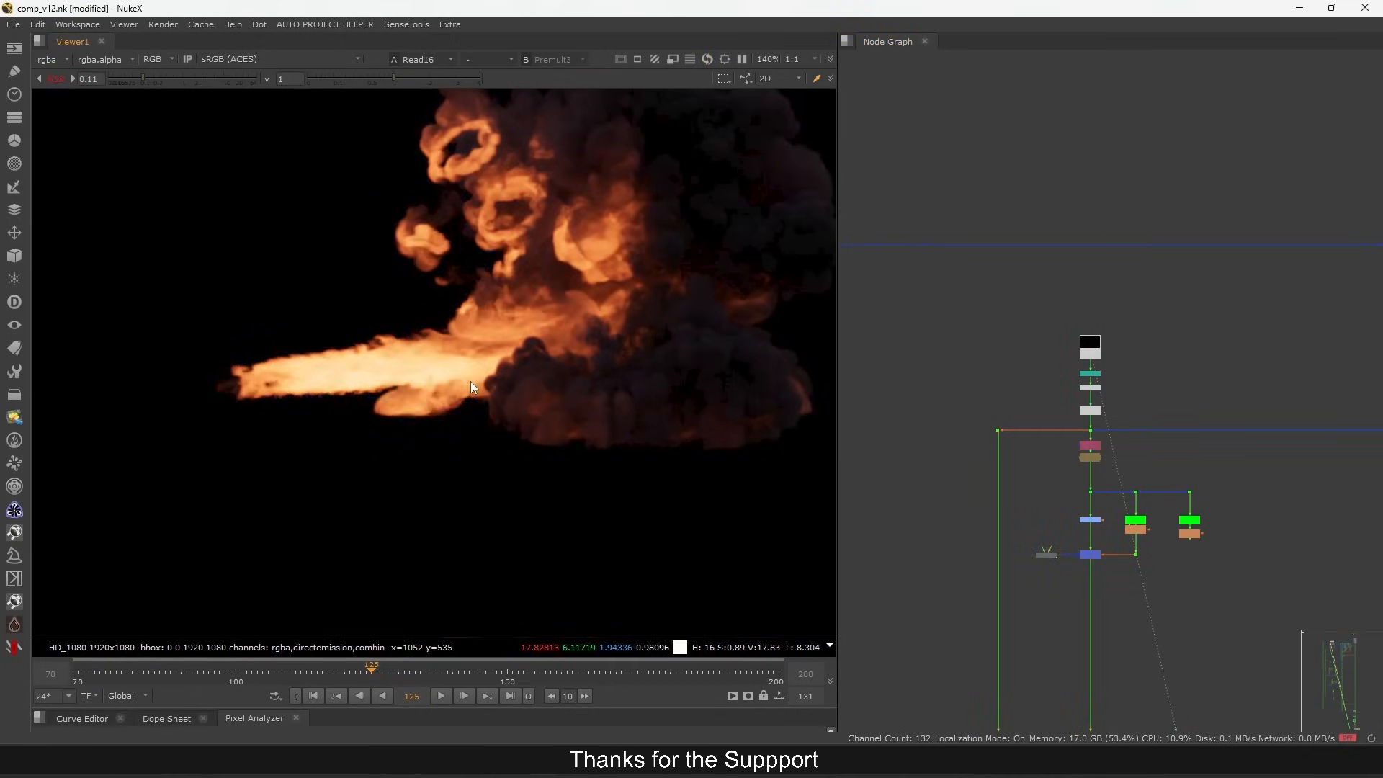
key("1")
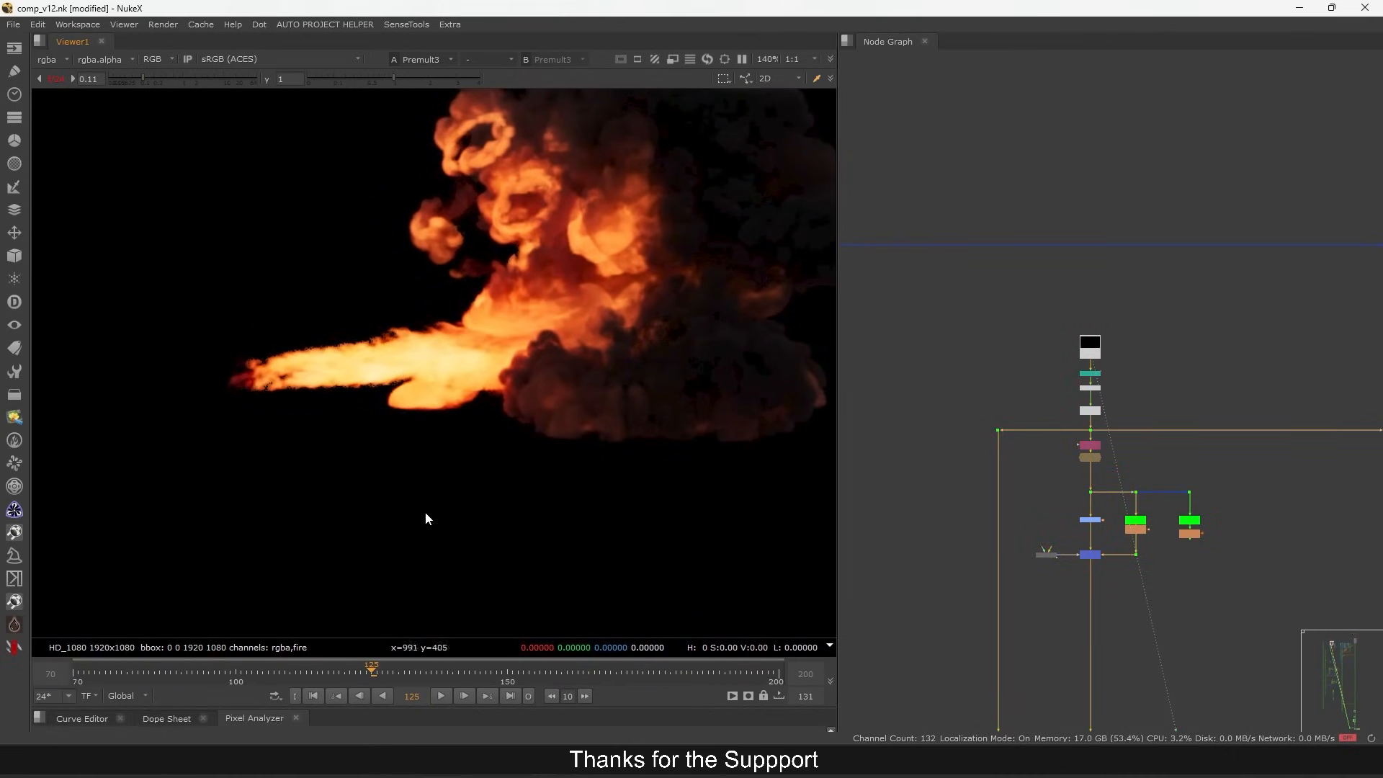
- Scrub to frame 127 and switch repeatedly between the Read16 and Premult3 explosion images
left_click_drag(425, 680, 383, 681)
key("2")
key("1")
key("2")
key("1")
key("2")
key("1")
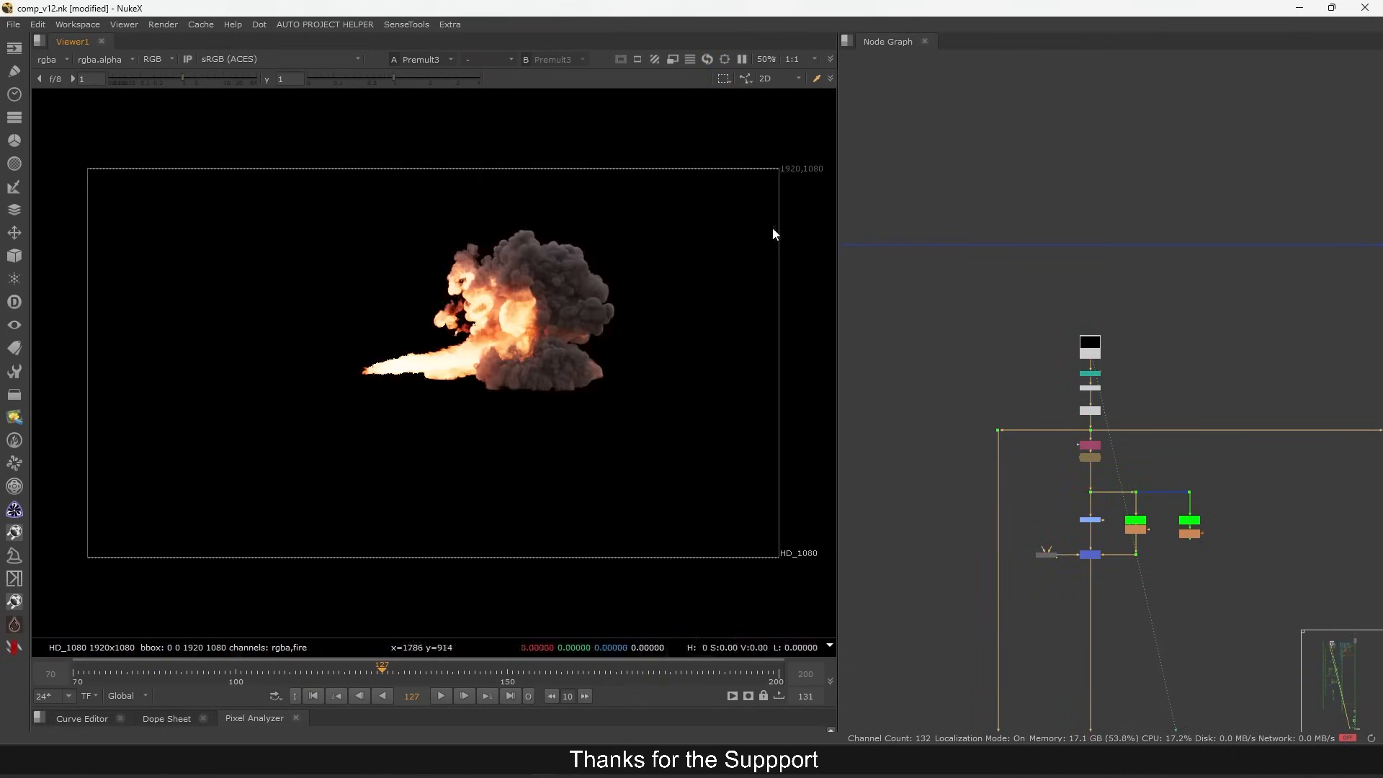
- Follow the explosion branch down and view the DeepRecolor that recombines its colour with the deep data
scroll(1052, 389, "down", 8)
left_click_drag(1057, 391, 1232, 245)
scroll(1039, 209, "up", 8)
left_click(1011, 262)
key("1")
scroll(1167, 284, "up", 3)
scroll(1169, 290, "up", 1)
left_click_drag(1098, 293, 1253, 393)
key("1")
left_click_drag(1137, 294, 1299, 390)
- Trace the explosion's holdout connection across to the ocean branch and view the ocean's DeepRecolor at frame 127
left_click_drag(1304, 286, 1067, 482)
scroll(1200, 303, "down", 8)
left_click_drag(1111, 559, 1059, 226)
scroll(1058, 226, "down", 1)
scroll(1112, 370, "up", 2)
scroll(1156, 331, "up", 7)
scroll(1125, 314, "down", 8)
left_click_drag(1258, 349, 996, 327)
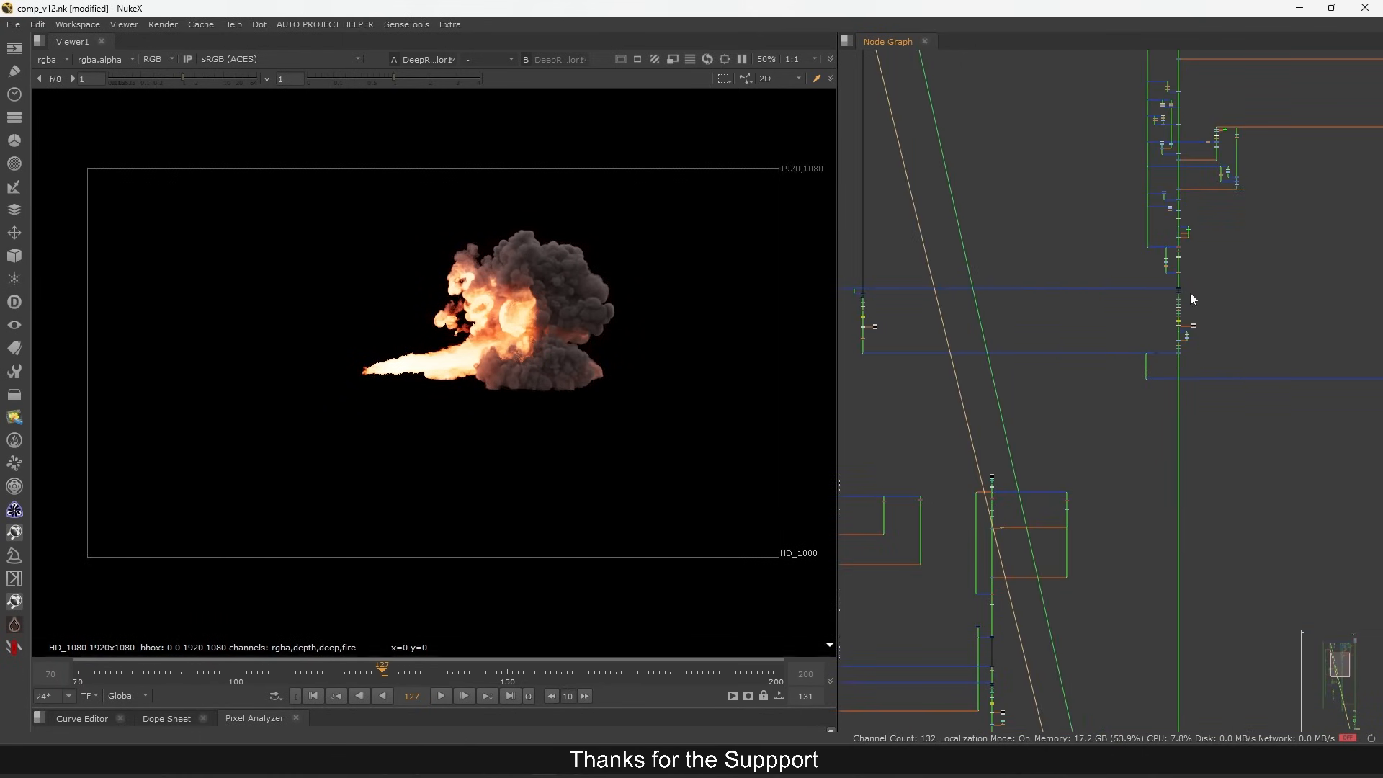
scroll(1187, 295, "up", 6)
left_click_drag(1219, 210, 1094, 265)
scroll(974, 328, "down", 6)
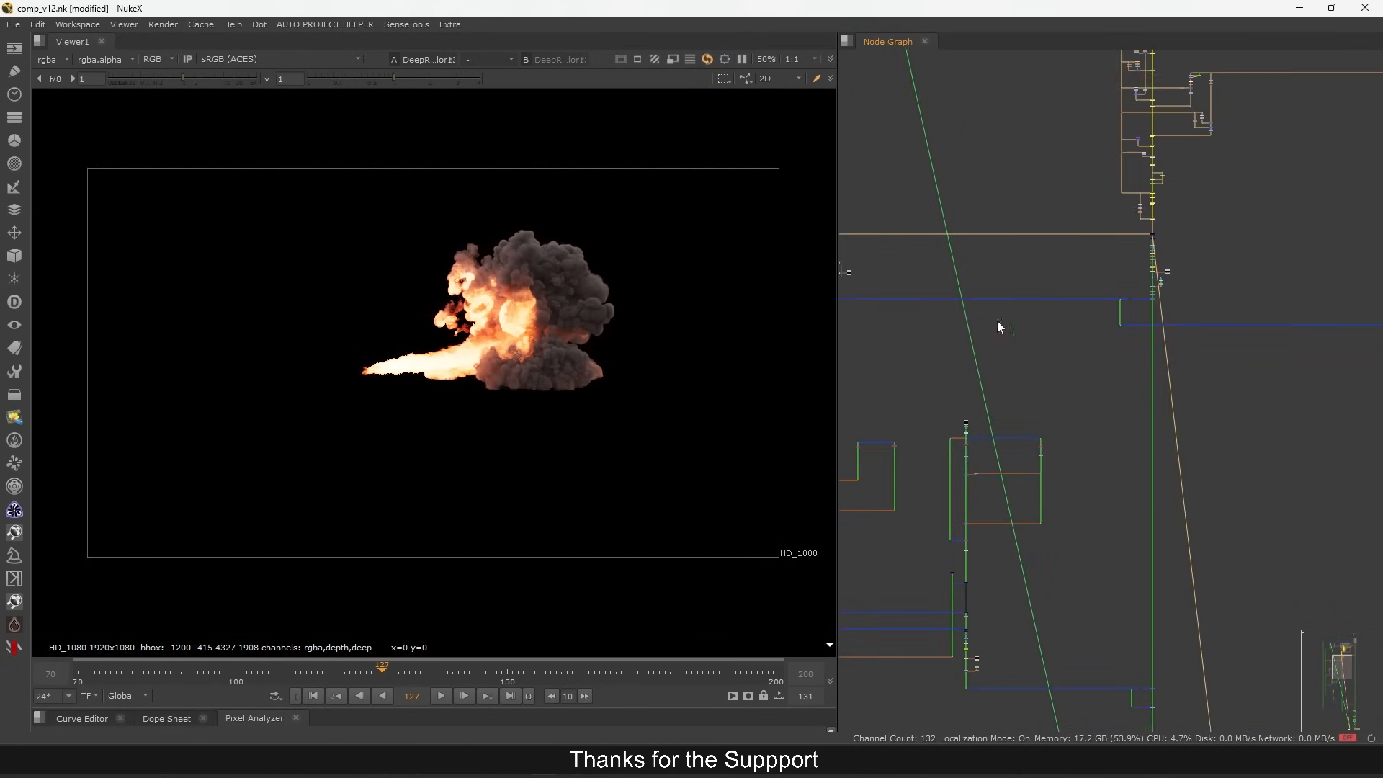
left_click_drag(971, 321, 1171, 295)
left_click_drag(1369, 241, 1145, 298)
scroll(1194, 306, "up", 5)
scroll(1195, 294, "down", 6)
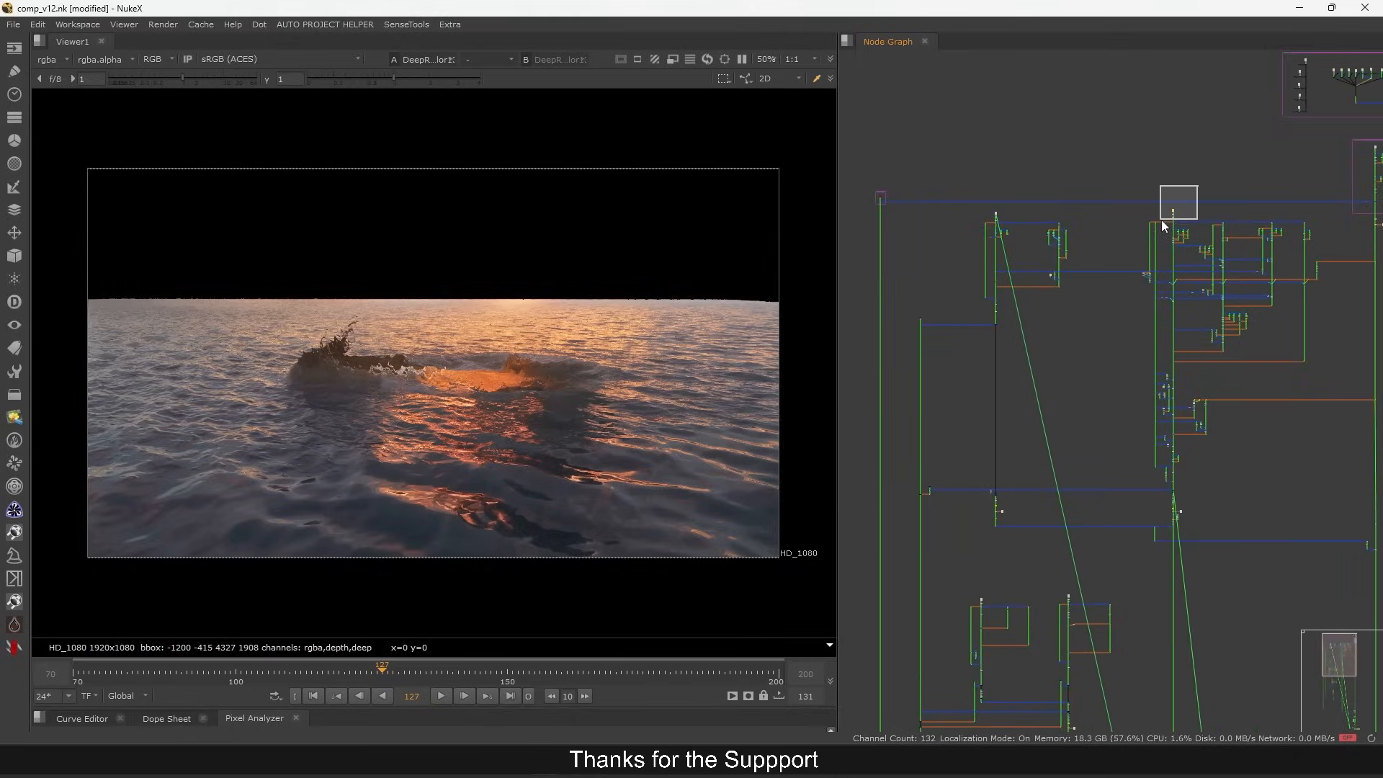
- Trace the link from the ocean branch back to the explosion branch and view Dot265 above its holdout merge
scroll(1146, 252, "up", 10)
left_click_drag(1069, 349, 1070, 315)
key("1")
left_click(1142, 280)
scroll(1124, 302, "down", 3)
left_click_drag(1337, 364, 1096, 265)
scroll(1096, 266, "down", 3)
left_click_drag(1203, 315, 1109, 301)
scroll(1148, 270, "up", 9)
left_click(1181, 162, "ctrl")
left_click_drag(1227, 115, 1147, 189)
key("1")
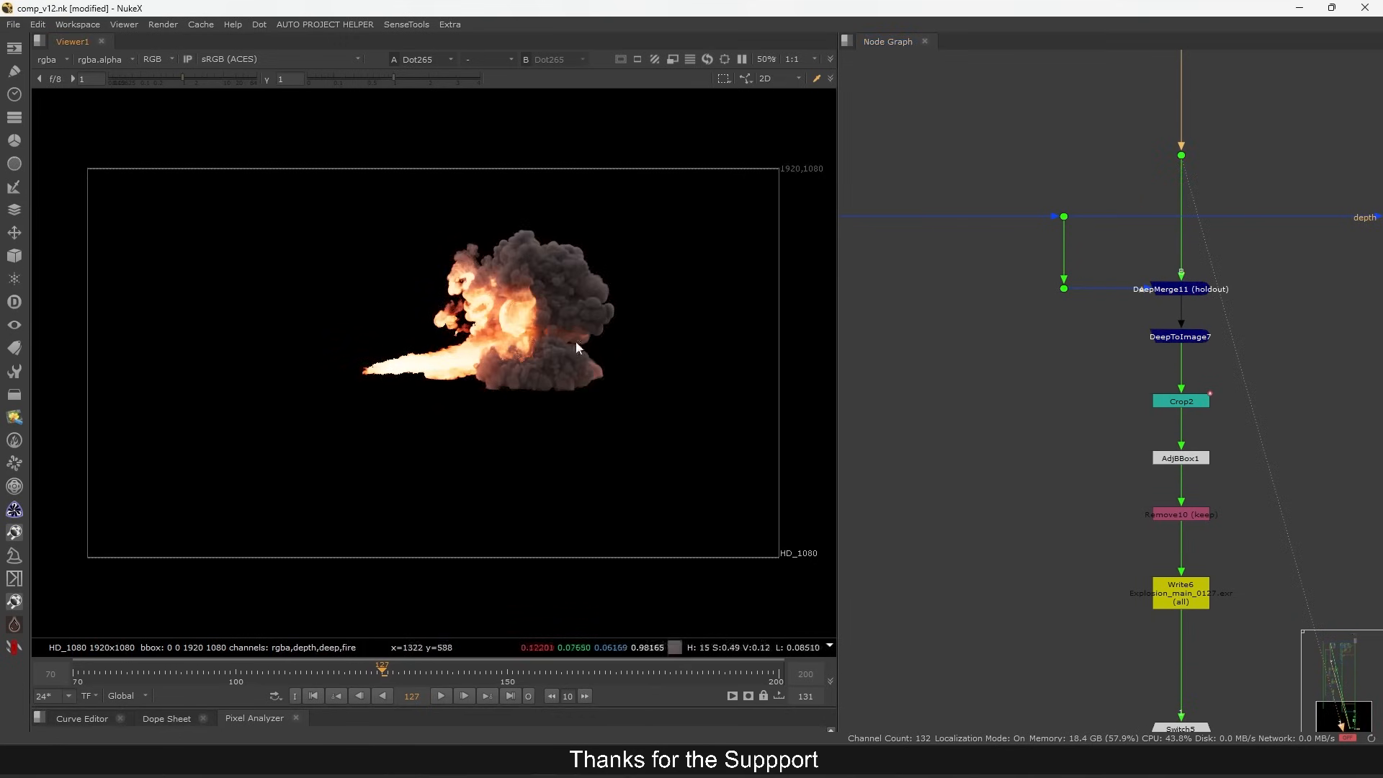
- View DeepMerge11 and toggle it off and on to check the ocean's holdout on the explosion
scroll(1153, 303, "up", 3)
left_click(1167, 278)
key("1")
scroll(1134, 324, "down", 5)
scroll(1115, 296, "up", 2)
left_click_drag(1114, 294, 1157, 284)
left_click_drag(1207, 250, 1070, 321)
key("d")
key("d")
key("d")
key("d")
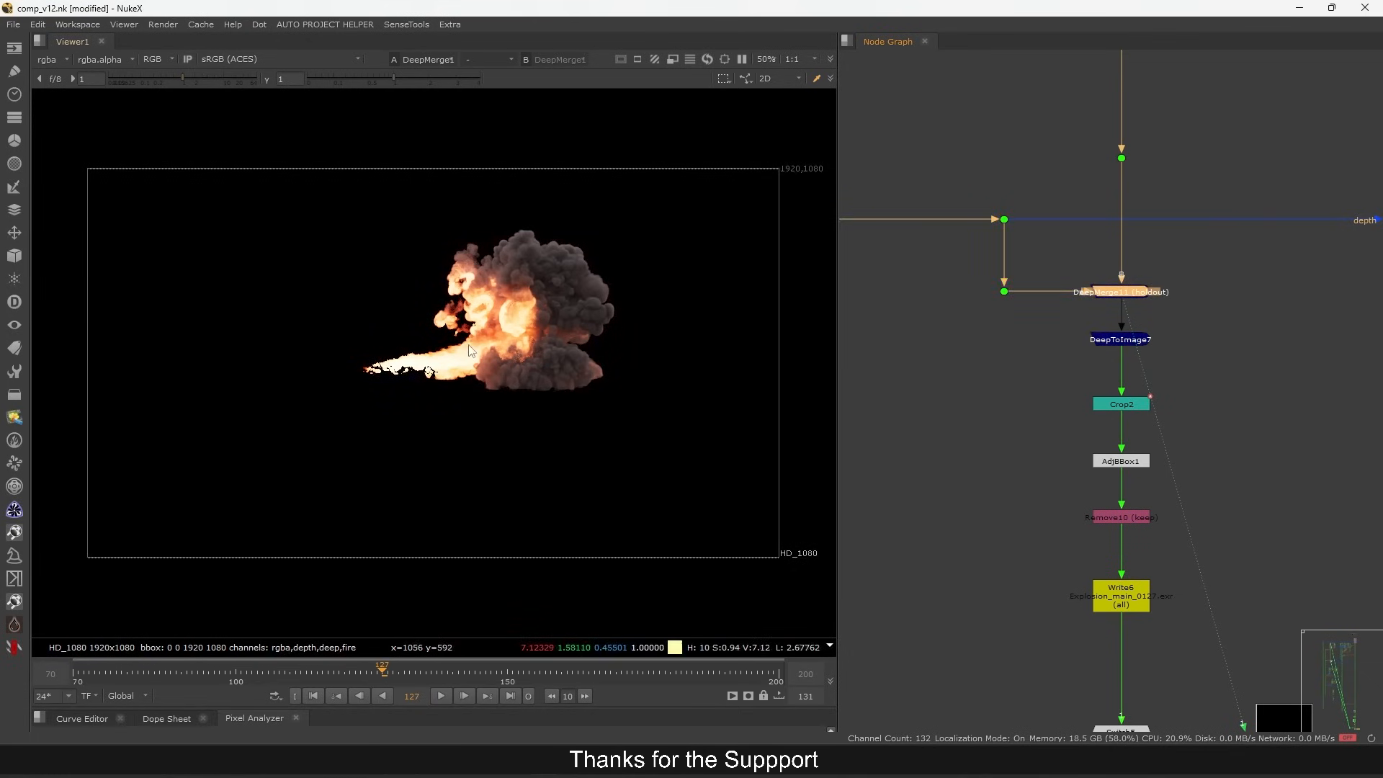
- View DeepToImage7 beneath the holdout, and the pre-rendered explosion in Read14 beside Switch5
left_click(1118, 340)
key("1")
scroll(1107, 407, "down", 4)
scroll(1108, 407, "up", 4)
left_click(1222, 340)
key("1")
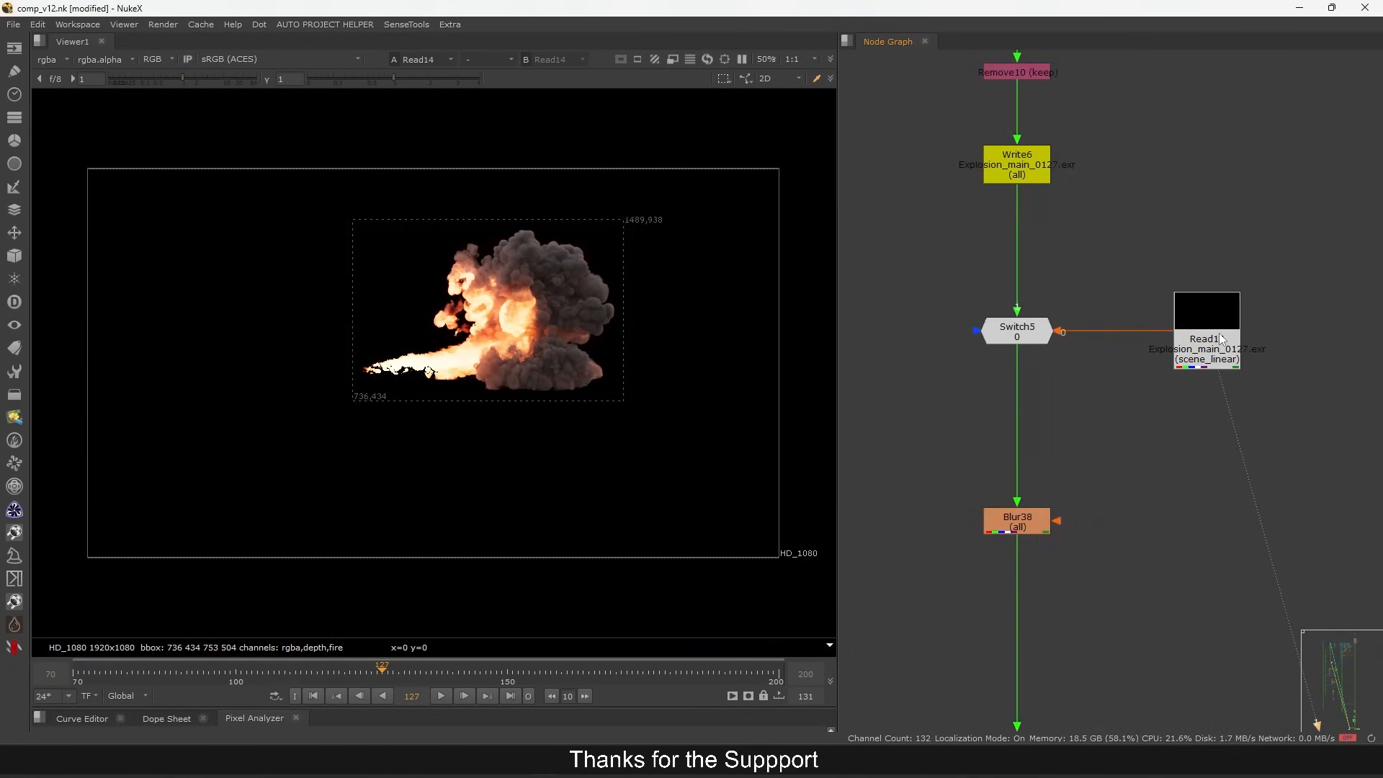
- Follow the explosion branch to the main column and view Merge39, where it is merged over the ocean
scroll(1220, 341, "down", 10)
left_click_drag(1220, 341, 1144, 216)
scroll(1169, 186, "up", 6)
left_click_drag(1181, 400, 1170, 317)
scroll(1192, 380, "up", 2)
left_click_drag(1229, 360, 1129, 434)
key("1")
left_click_drag(1045, 344, 1102, 318)
left_click_drag(1102, 318, 1045, 376)
key("1")
scroll(434, 369, "up", 3)
left_click_drag(472, 312, 289, 435)
left_click_drag(1179, 339, 1253, 378)
key("1")
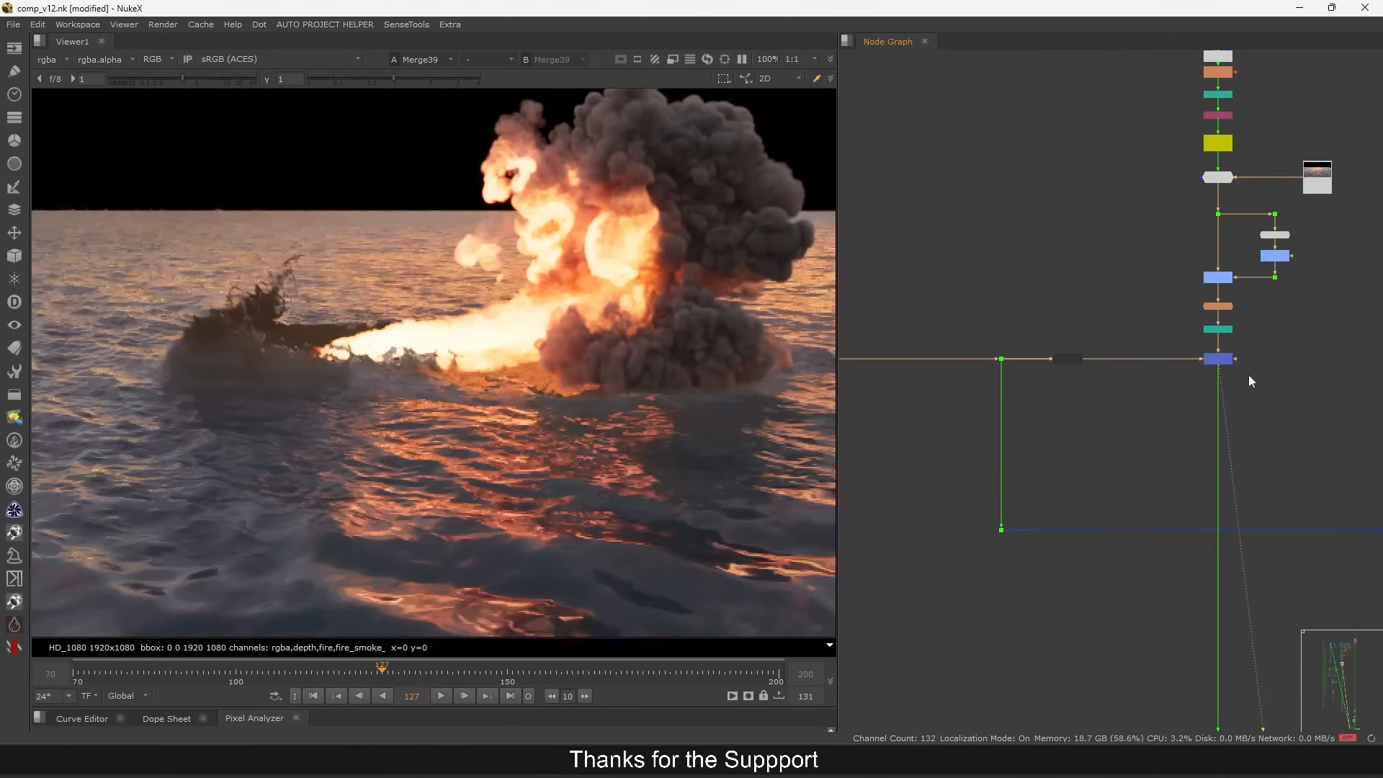
- Zoom in on the waterline fire and toggle Merge39 off and on to inspect how the explosion sits in the waves
scroll(1207, 364, "up", 3)
left_click(1229, 361)
key("d")
key("d")
scroll(443, 373, "up", 3)
left_click_drag(471, 325, 364, 383)
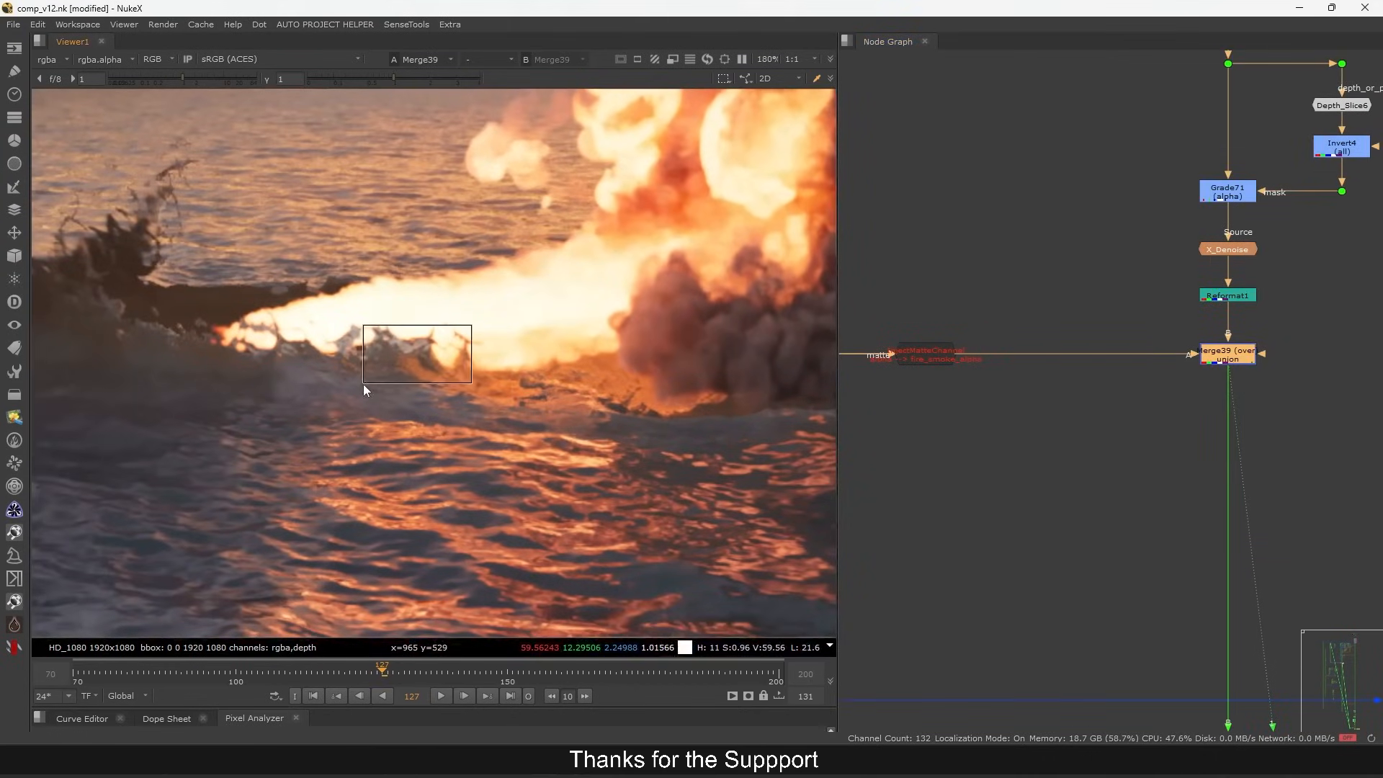
left_click_drag(1295, 331, 1183, 402)
key("d")
key("d")
key("d")
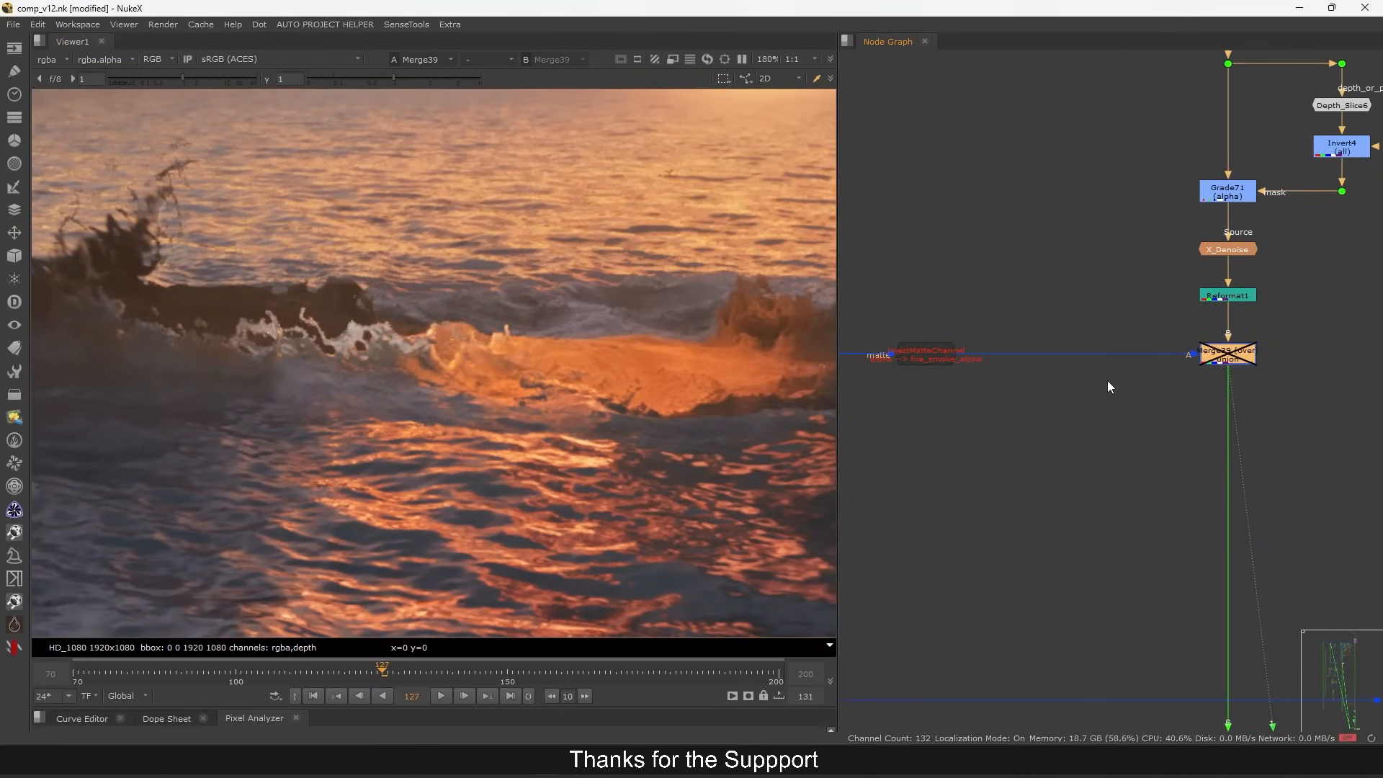
key("d")
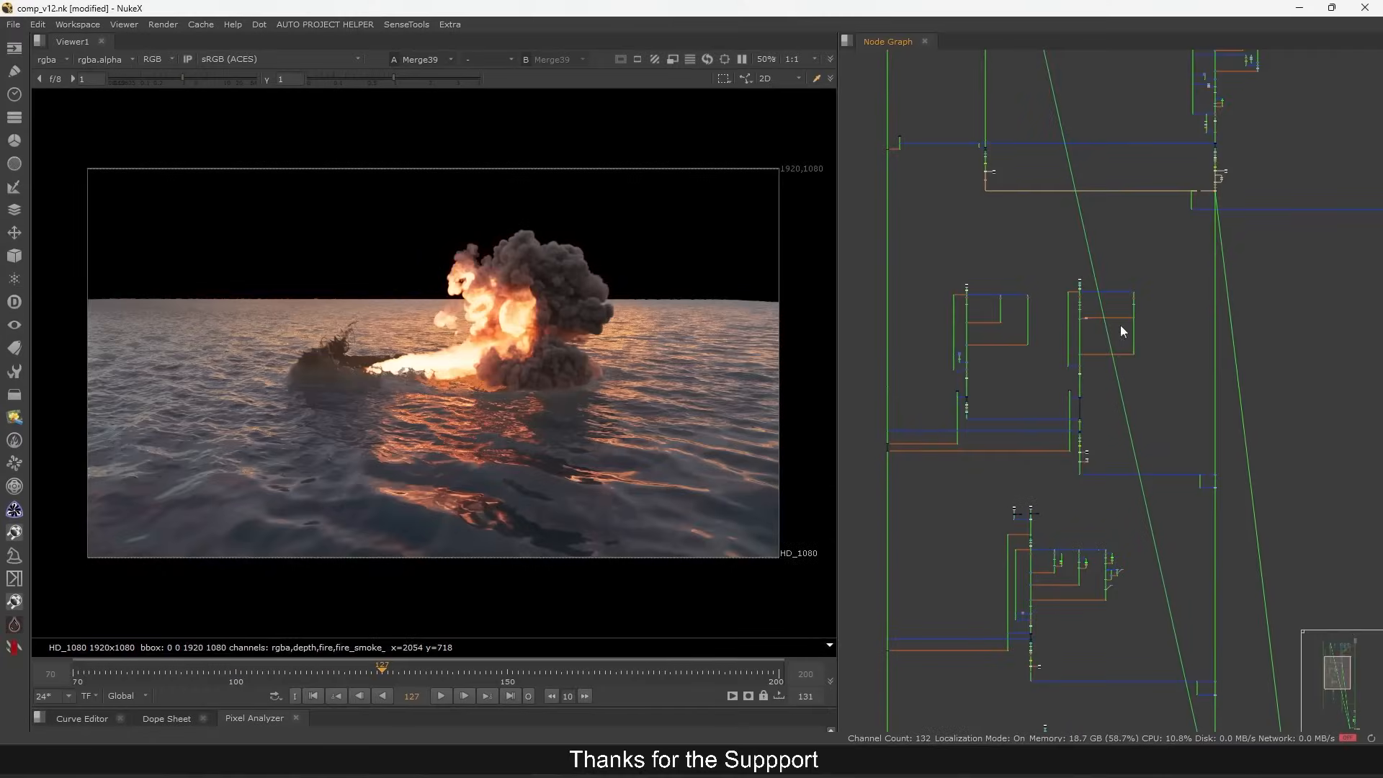
- Go to the missile trail branch and view its Read18 smoke render at frame 127
left_click_drag(1037, 383, 1112, 352)
left_click_drag(1253, 436, 1164, 364)
scroll(1205, 376, "up", 5)
scroll(1163, 353, "down", 4)
left_click_drag(1070, 419, 1206, 458)
scroll(1162, 218, "up", 5)
left_click(1167, 196)
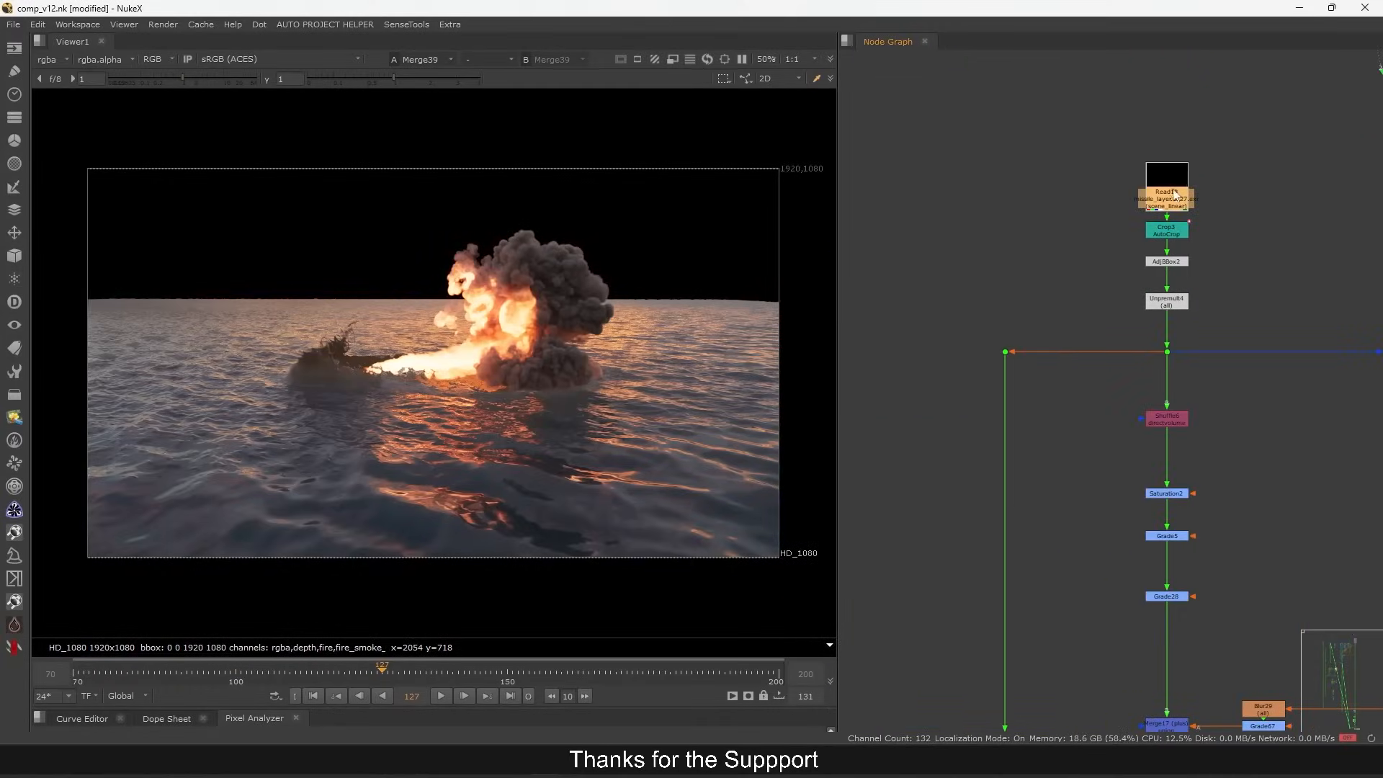
key("1")
mouse_move(391, 667)
left_mouse_down()
mouse_move(321, 669)
mouse_move(383, 670)
left_mouse_up()
- Go to the neighbouring missile asset branch and view its Read17 render
scroll(1124, 360, "down", 6)
left_click_drag(886, 388, 1038, 292)
left_click_drag(878, 209, 1146, 226)
scroll(1147, 226, "up", 3)
scroll(1147, 226, "up", 4)
left_click(1159, 137)
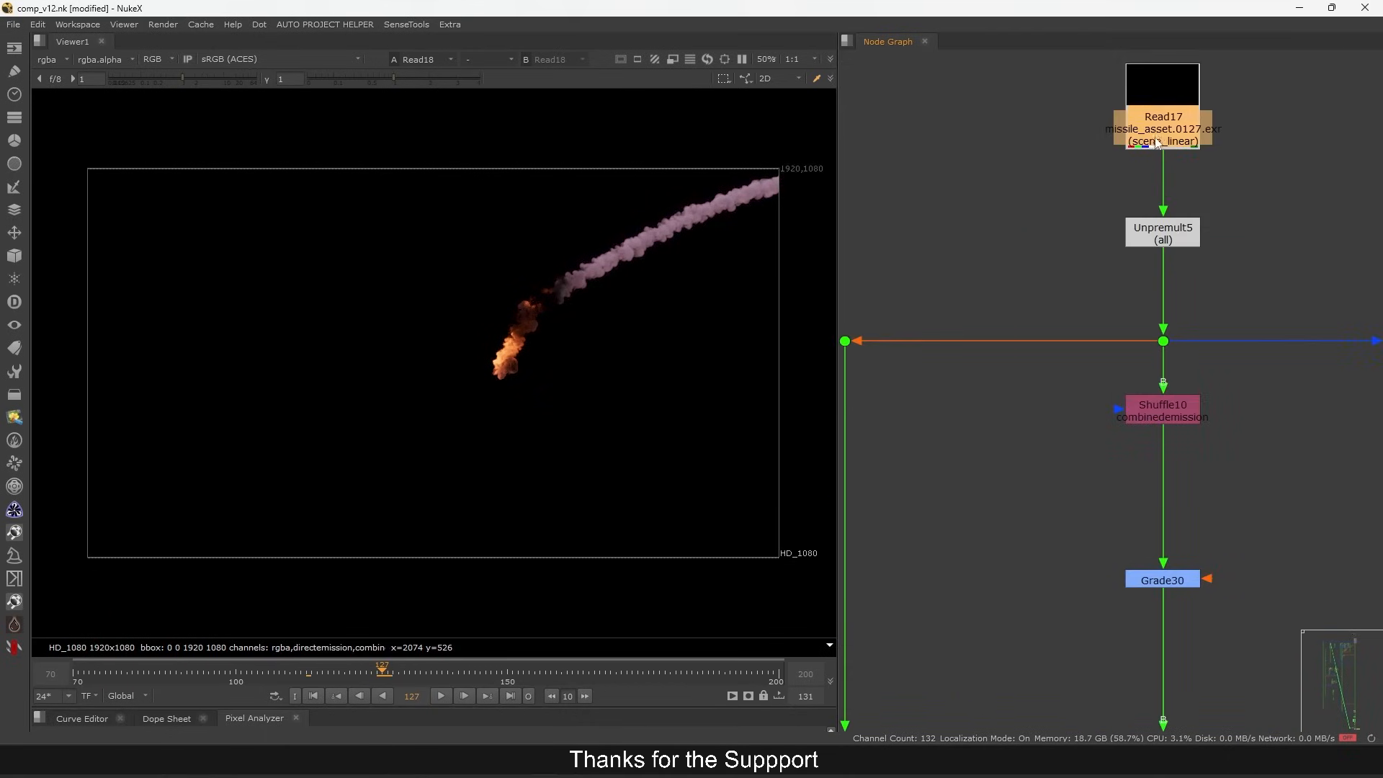
key("1")
scroll(972, 428, "down", 6)
scroll(1204, 327, "up", 6)
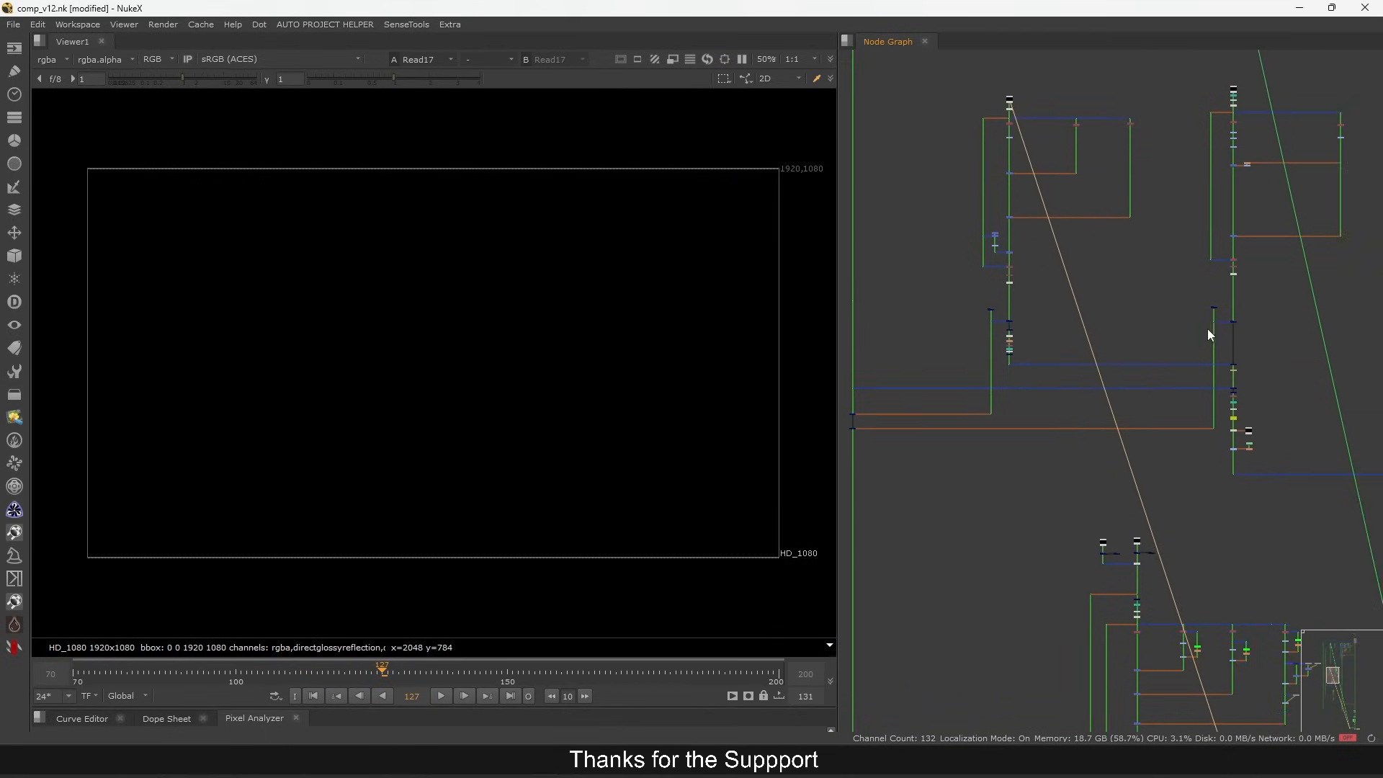
- Return to the missile trail branch and view its Premult4 shader rebuild result and the DeepRecolor beneath it
left_click(1237, 153)
key("1")
left_click_drag(1141, 252, 1073, 504)
left_click_drag(1153, 309, 1097, 678)
left_click_drag(1117, 343, 1112, 380)
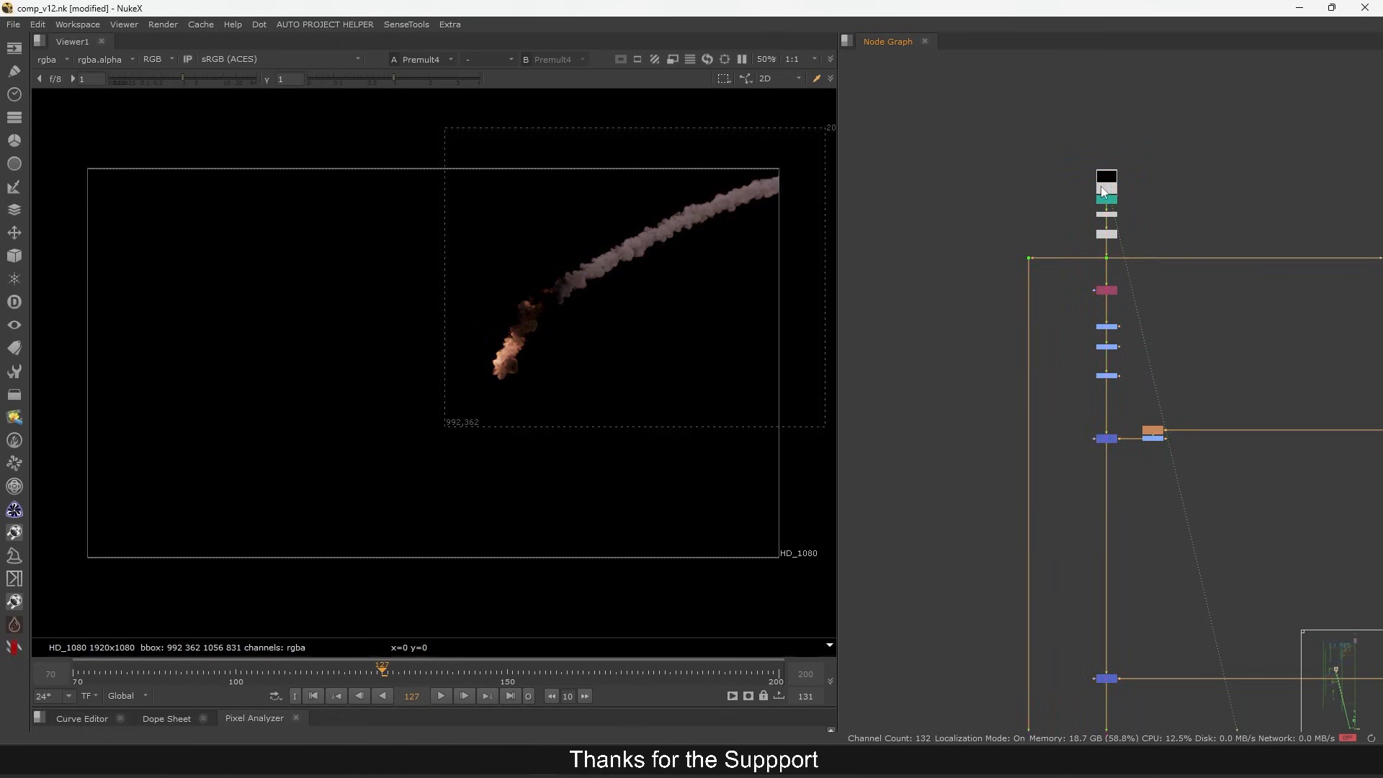
scroll(1117, 222, "down", 3)
scroll(1150, 270, "up", 3)
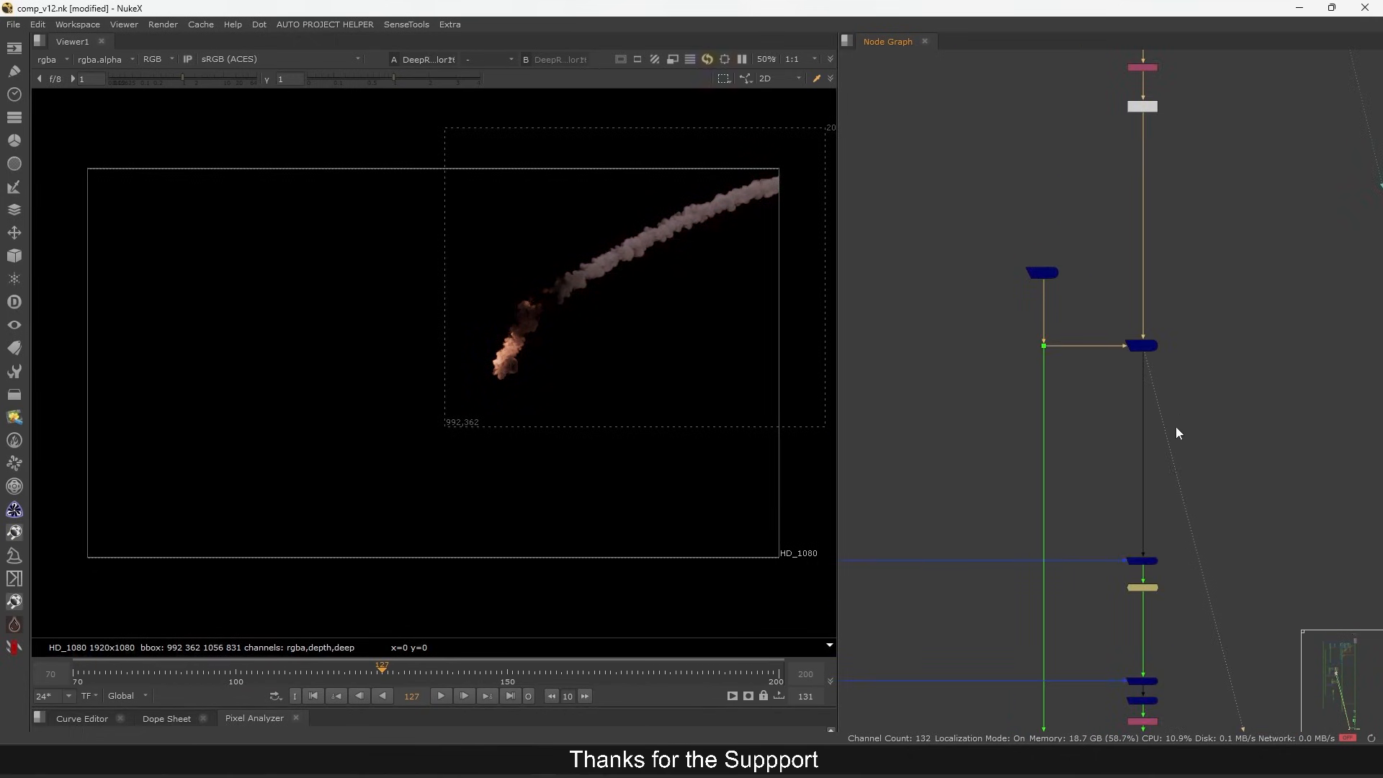
- View the combining DeepMerge above TimeOffset1 and scrub the timeline back to frame 105
scroll(1176, 340, "up", 4)
left_click_drag(1137, 239, 1251, 299)
key("1")
left_click(356, 671)
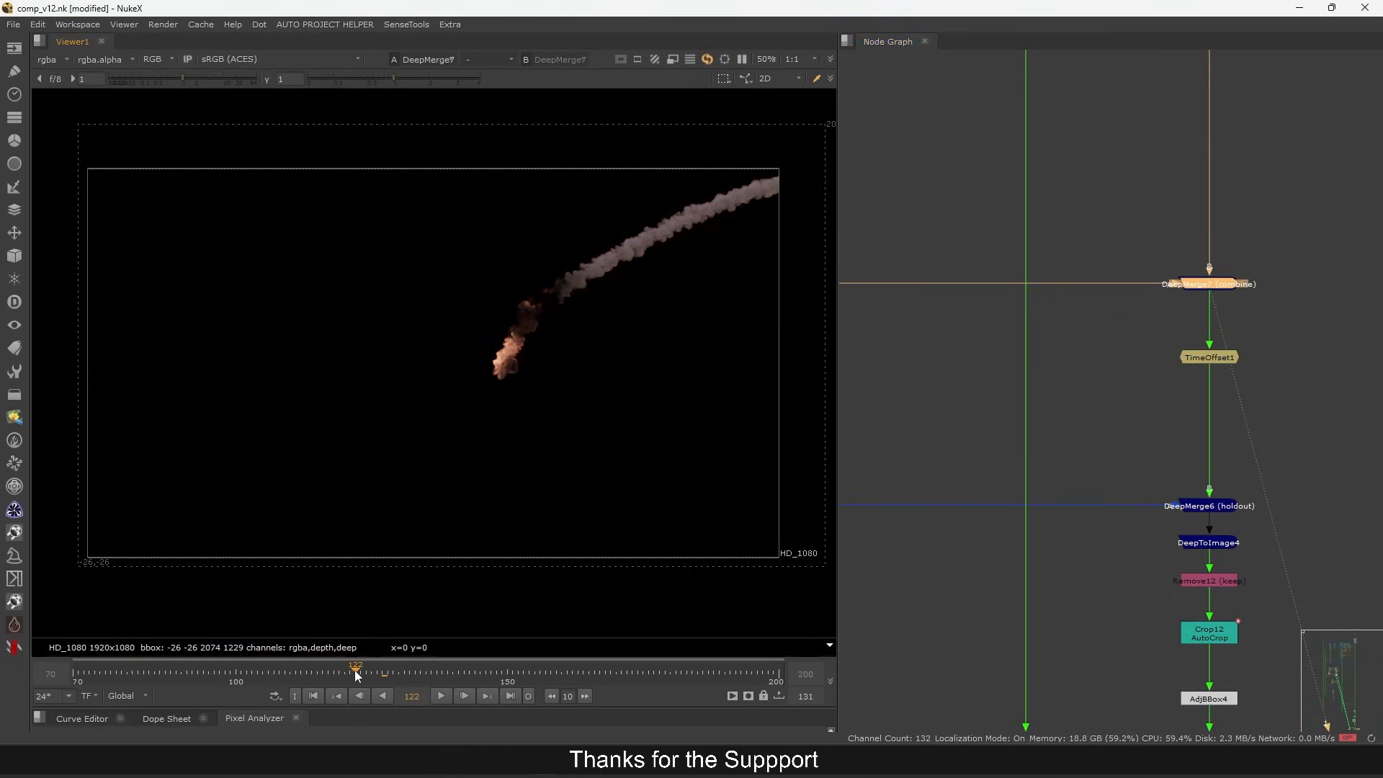
left_click(342, 672)
left_click_drag(342, 672, 265, 674)
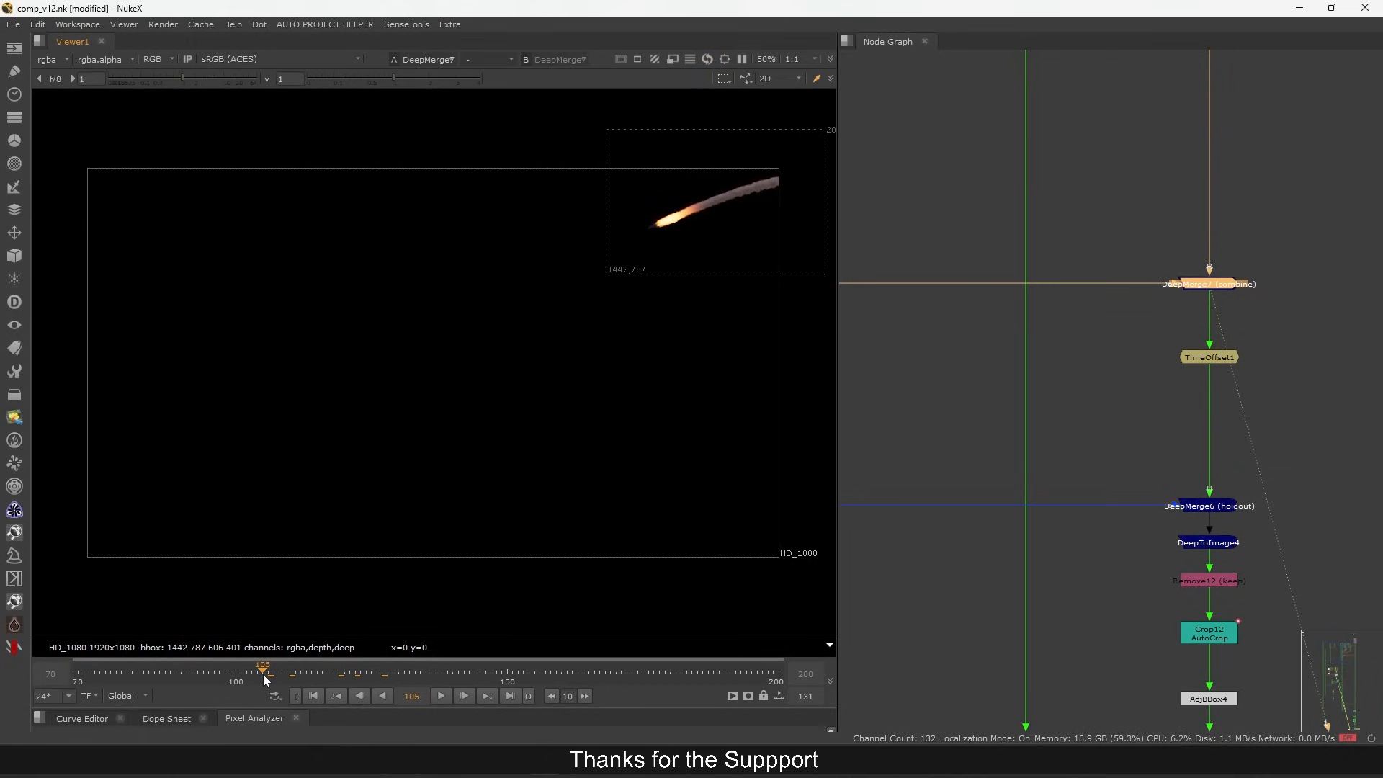
- View the missile asset's DeepRecolor15 and raise the viewer gain to 6.5 to inspect the missile up close
left_click_drag(1082, 301, 1324, 306)
scroll(1324, 306, "down", 9)
scroll(1080, 266, "up", 9)
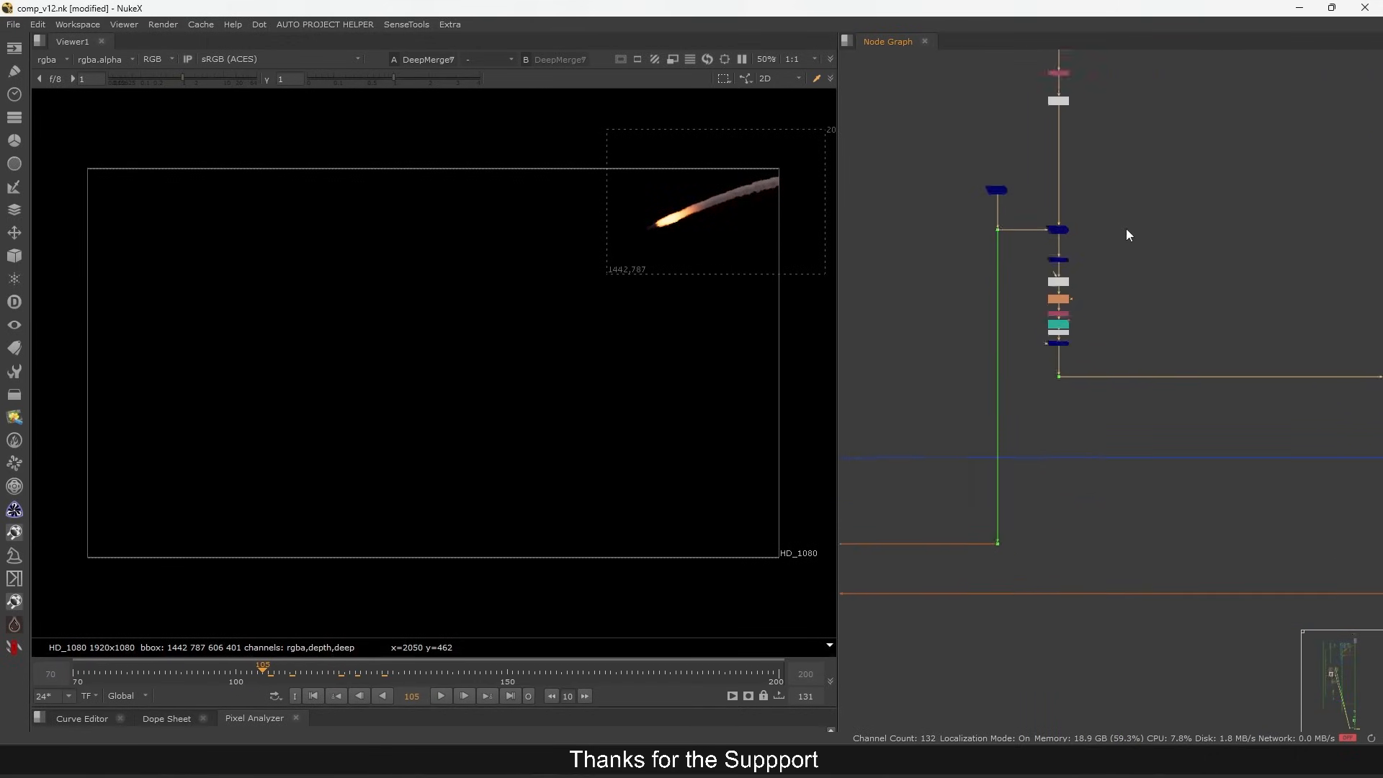
left_click_drag(1205, 121, 1074, 191)
key("1")
left_click(951, 229)
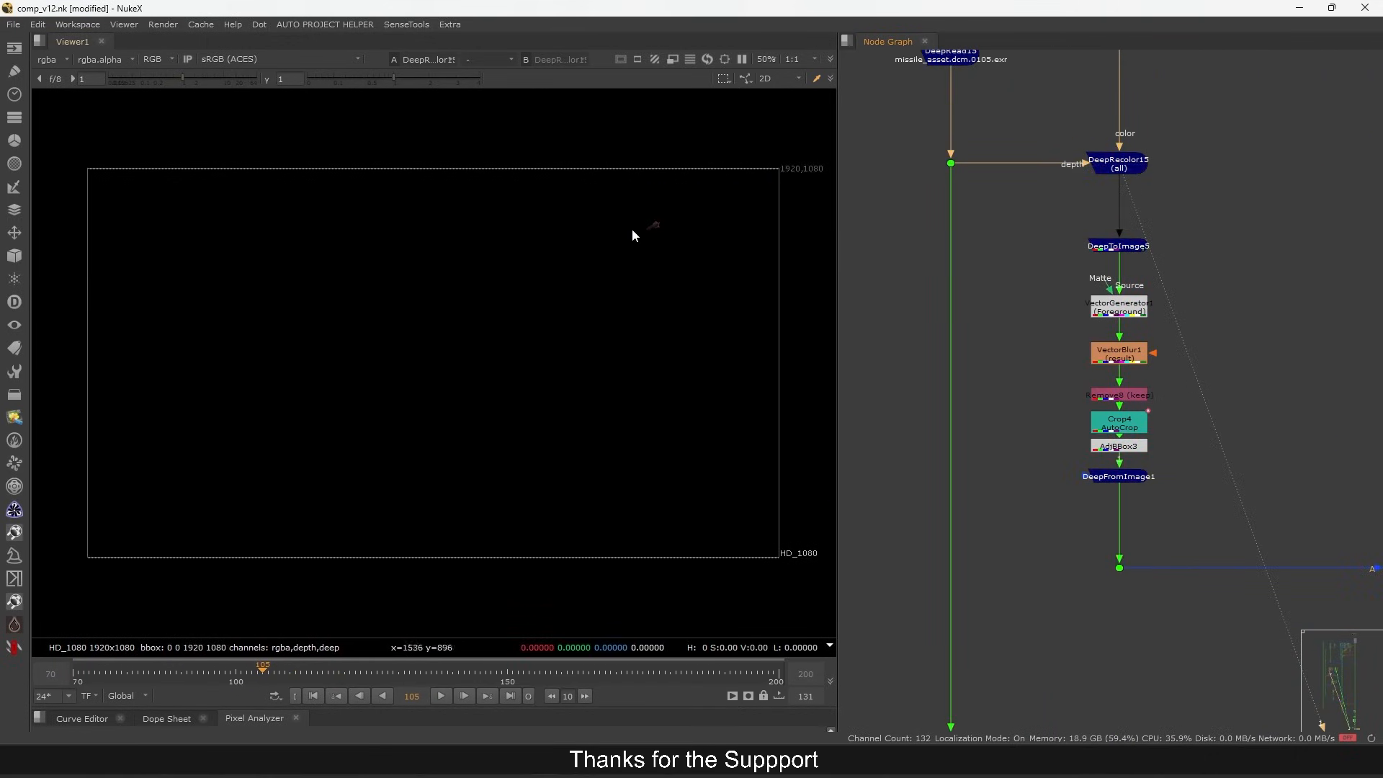
left_click_drag(192, 78, 216, 79)
scroll(641, 237, "up", 5)
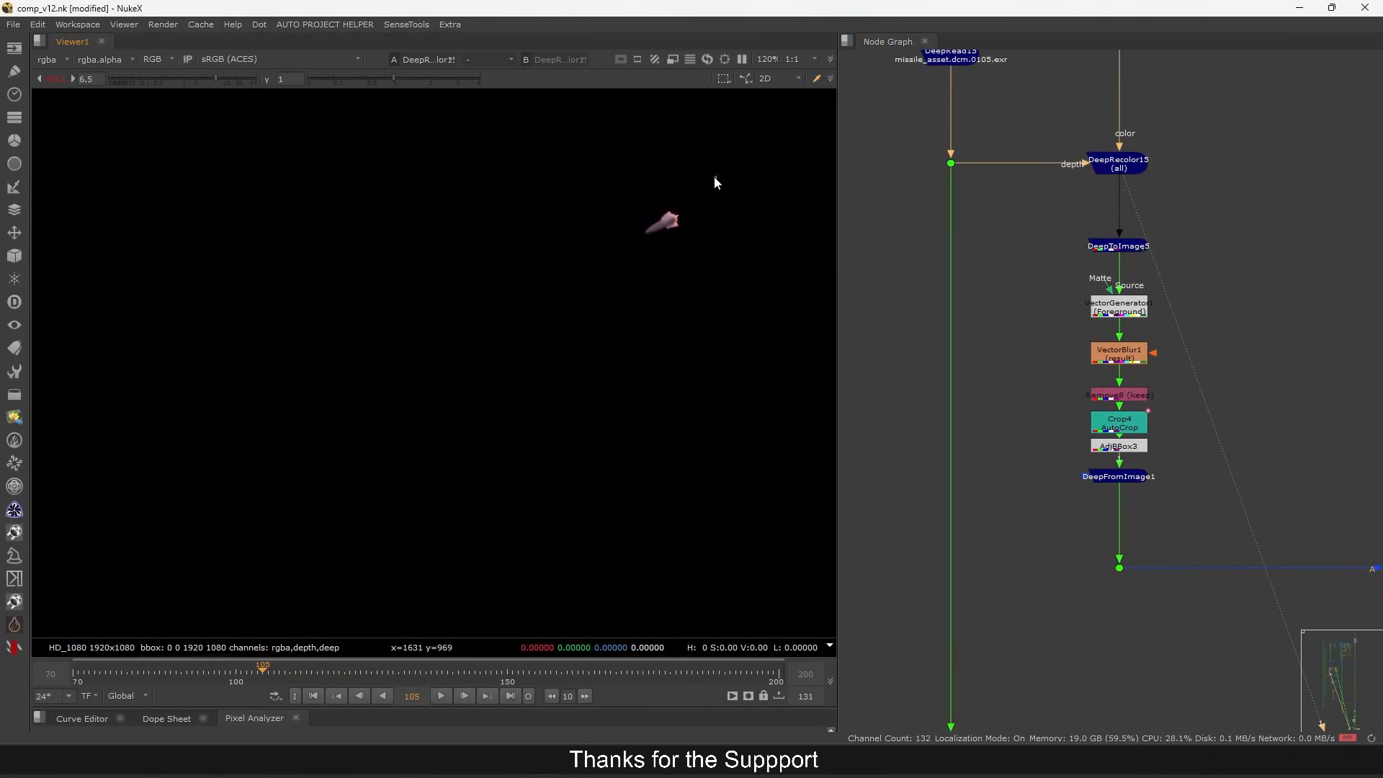
- View the missile asset branch's output at Dot10 and its DeepToImage5 conversion
left_click_drag(1182, 526, 1107, 589)
key("1")
left_click_drag(1091, 241, 1091, 217)
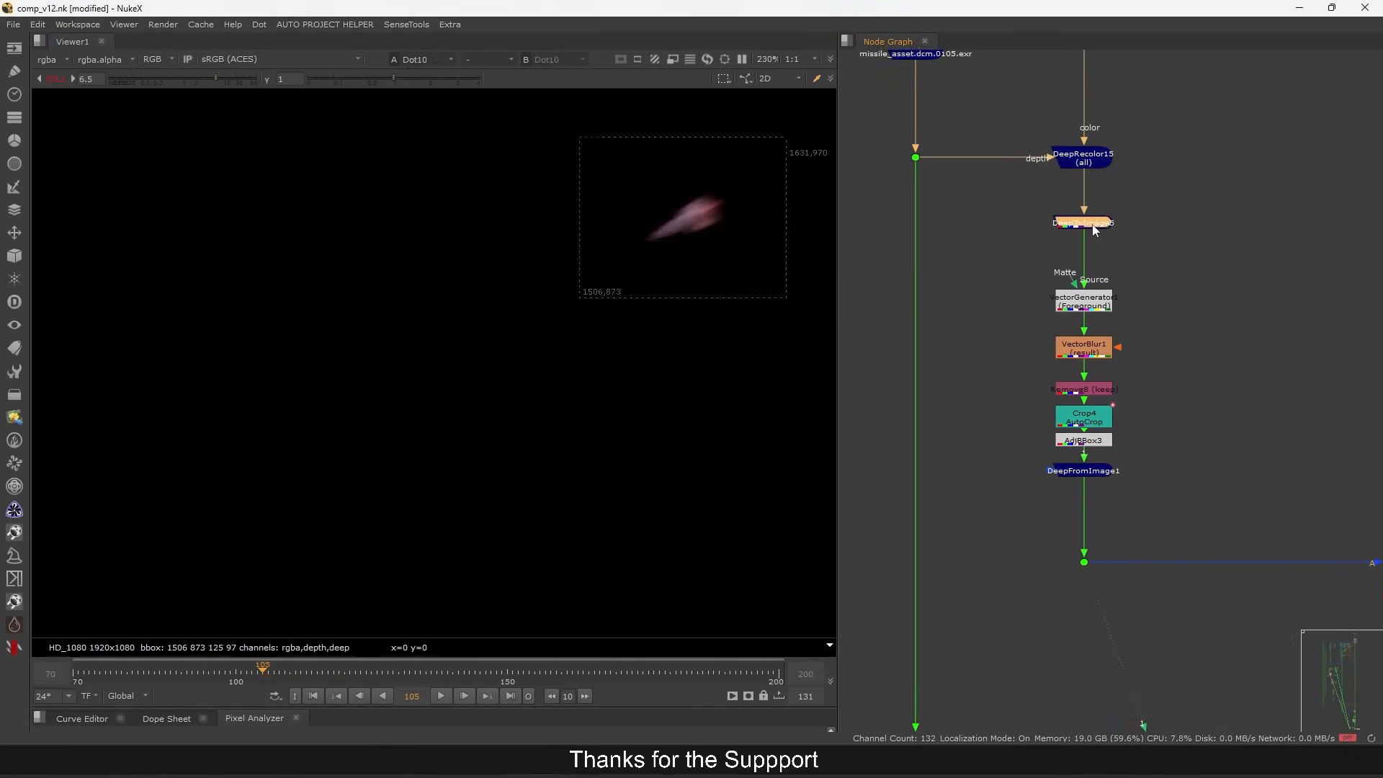
left_click_drag(1166, 128, 1199, 281)
left_click_drag(1047, 151, 883, 267)
key("1")
left_click_drag(1054, 247, 1182, 315)
key("1")
- Compare the missile before and after the VectorGenerator and VectorBlur1 nodes
left_click_drag(1136, 369, 1136, 362)
key("1")
left_click(1120, 359)
left_click_drag(1133, 416, 1111, 282)
key("1")
key("1")
key("1")
scroll(1127, 317, "up", 2)
left_click(1115, 337)
key("1")
- Go through the keep-channels Remove, Crop4, AdjBBox3 and DeepFromImage1 nodes and view the missile result at Dot10
left_click_drag(1149, 360, 1115, 298)
left_click_drag(1112, 373, 1112, 365)
left_click_drag(1137, 407, 1154, 304)
left_click_drag(1128, 380, 1129, 408)
left_click_drag(1117, 339, 1116, 356)
left_click_drag(1117, 302, 1116, 309)
key("1")
left_click_drag(1050, 447, 1179, 582)
key("1")
scroll(1144, 317, "down", 5)
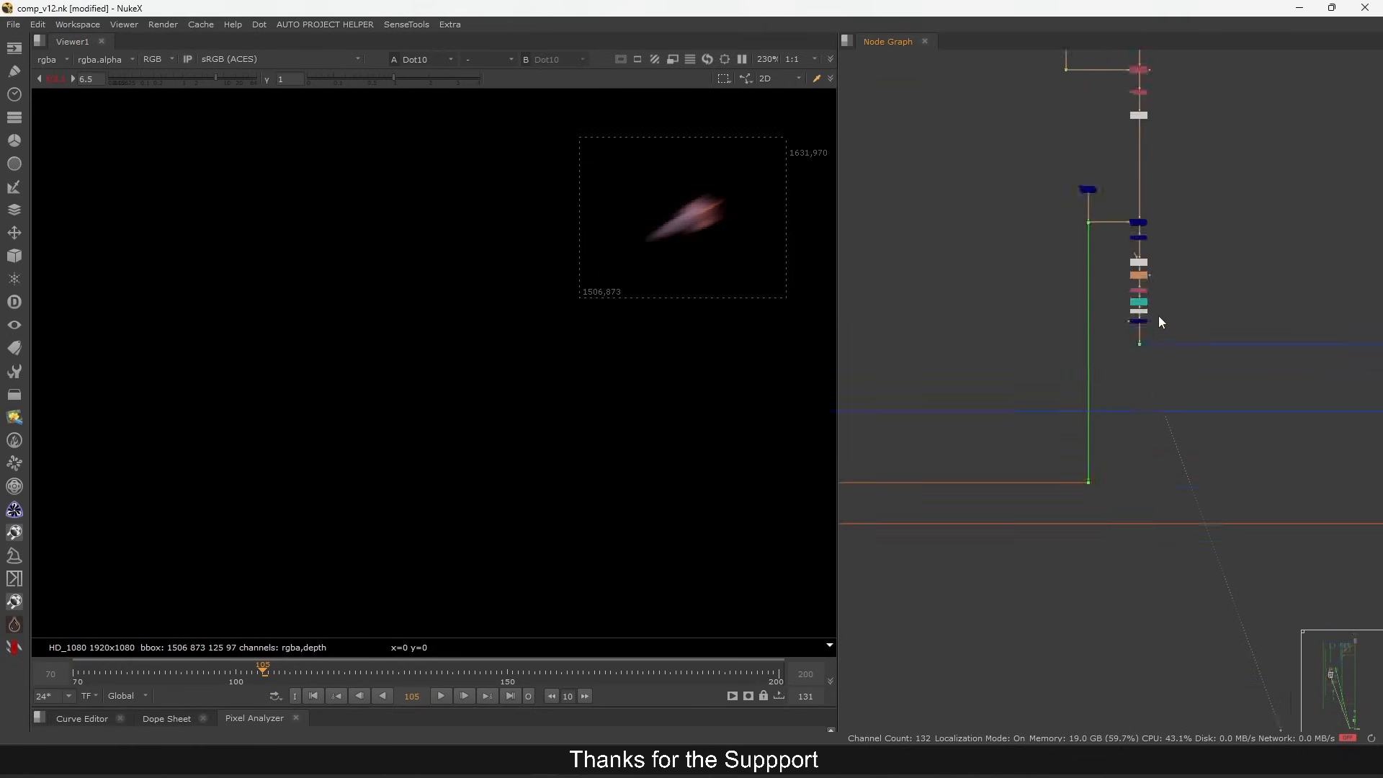
scroll(1131, 331, "up", 4)
left_click_drag(1170, 289, 1170, 295)
scroll(1154, 303, "down", 3)
scroll(1156, 311, "up", 2)
left_click_drag(1226, 226, 1172, 355)
scroll(1142, 271, "up", 4)
scroll(1138, 271, "down", 5)
left_click(1097, 296)
key("ctrl+v")
right_click(1174, 361)
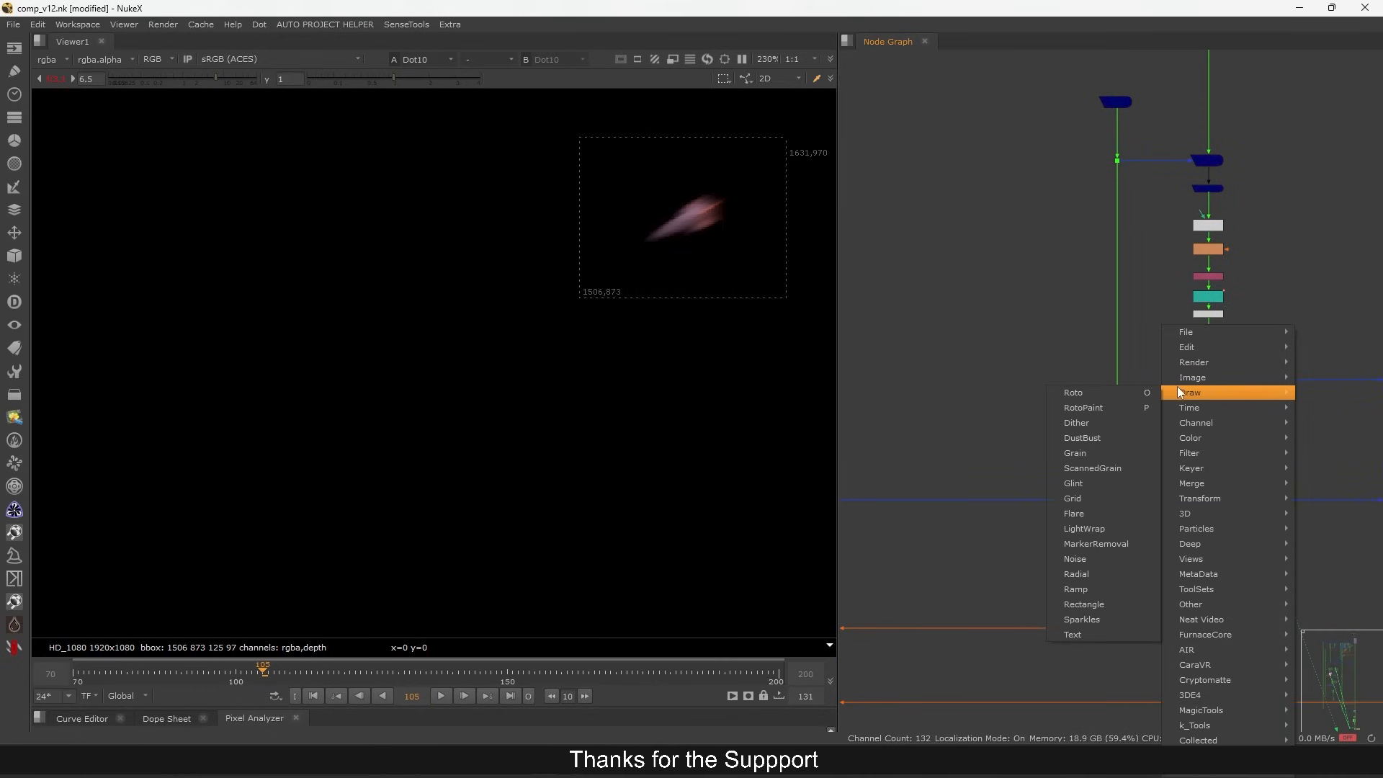
left_click(1148, 344)
scroll(1144, 359, "up", 6)
left_click_drag(1164, 311, 1156, 398)
key("d")
left_click_drag(1081, 364, 1089, 330)
left_click_drag(1031, 281, 1036, 79)
scroll(1121, 359, "down", 5)
left_click_drag(1157, 449, 1187, 390)
key("1")
left_click(1149, 432)
left_click(1121, 396)
key("Delete")
- View the output dot beneath DeepFromImage1 and mark a sample region around the motion-blurred missile
left_click_drag(1248, 455, 1167, 497)
key("1")
scroll(1157, 401, "down", 3)
left_click_drag(739, 178, 600, 280)
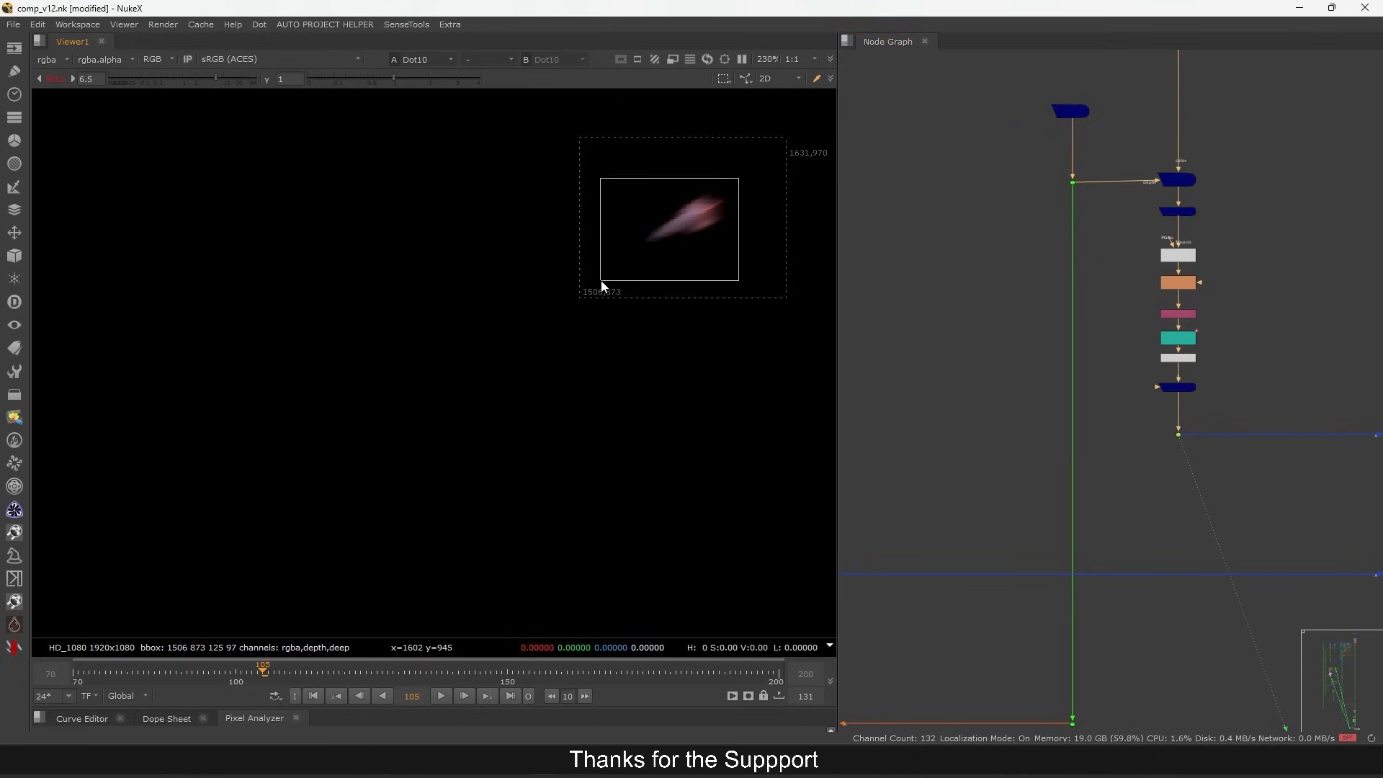
scroll(1106, 285, "down", 8)
scroll(1190, 248, "up", 5)
scroll(1185, 252, "up", 3)
- View the missile combined with its trail at TimeOffset1
left_click(1167, 294)
key("1")
scroll(1200, 285, "down", 2)
left_click_drag(1047, 345, 1279, 363)
scroll(1122, 360, "down", 4)
scroll(1224, 360, "up", 3)
left_click(1266, 311)
key("1")
scroll(1147, 310, "down", 2)
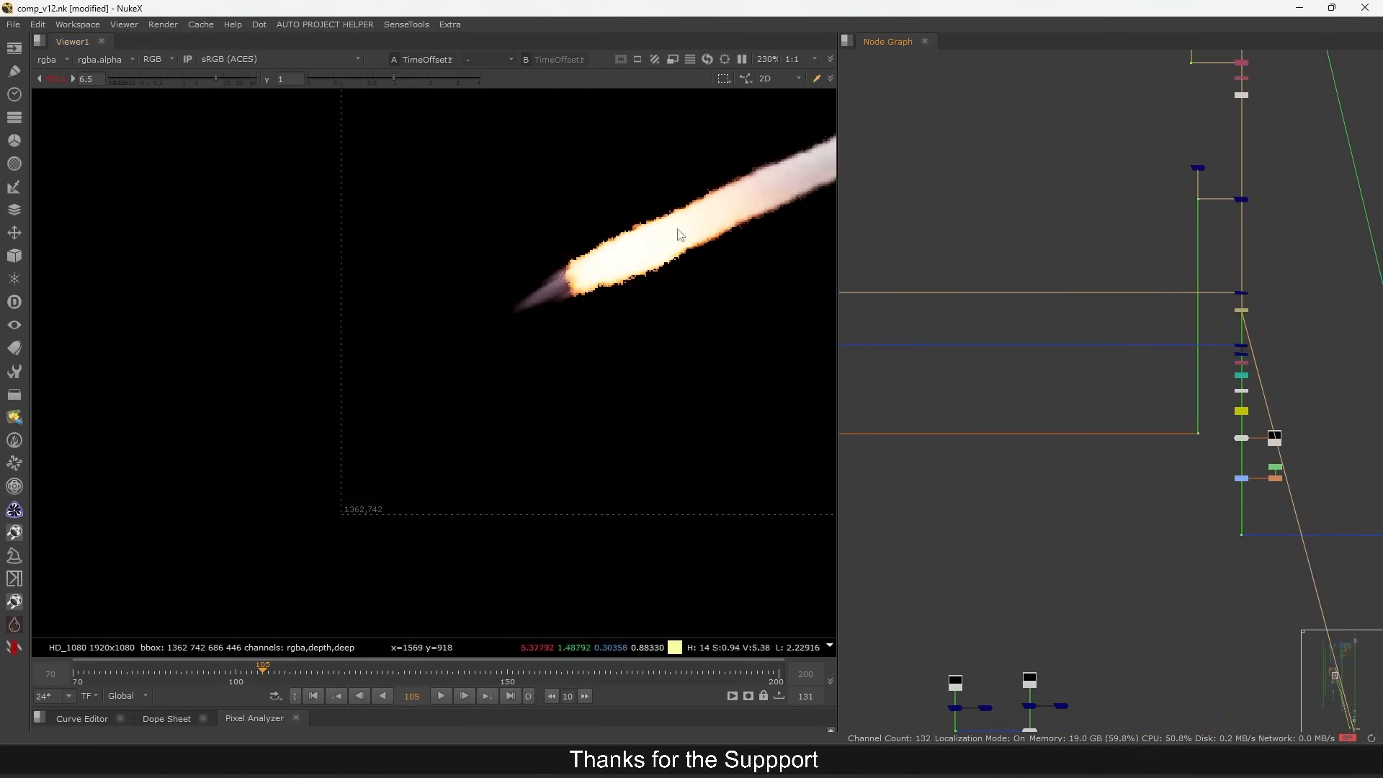
- Go to the explosion branch, view its Read16 render fitted at frame 137, and reset the viewer gain to 1
scroll(1264, 307, "up", 2)
scroll(1167, 424, "up", 3)
scroll(1210, 318, "down", 6)
scroll(1257, 259, "up", 3)
scroll(1268, 287, "down", 6)
left_click_drag(1061, 313, 1076, 745)
scroll(1061, 346, "up", 4)
scroll(1007, 398, "down", 6)
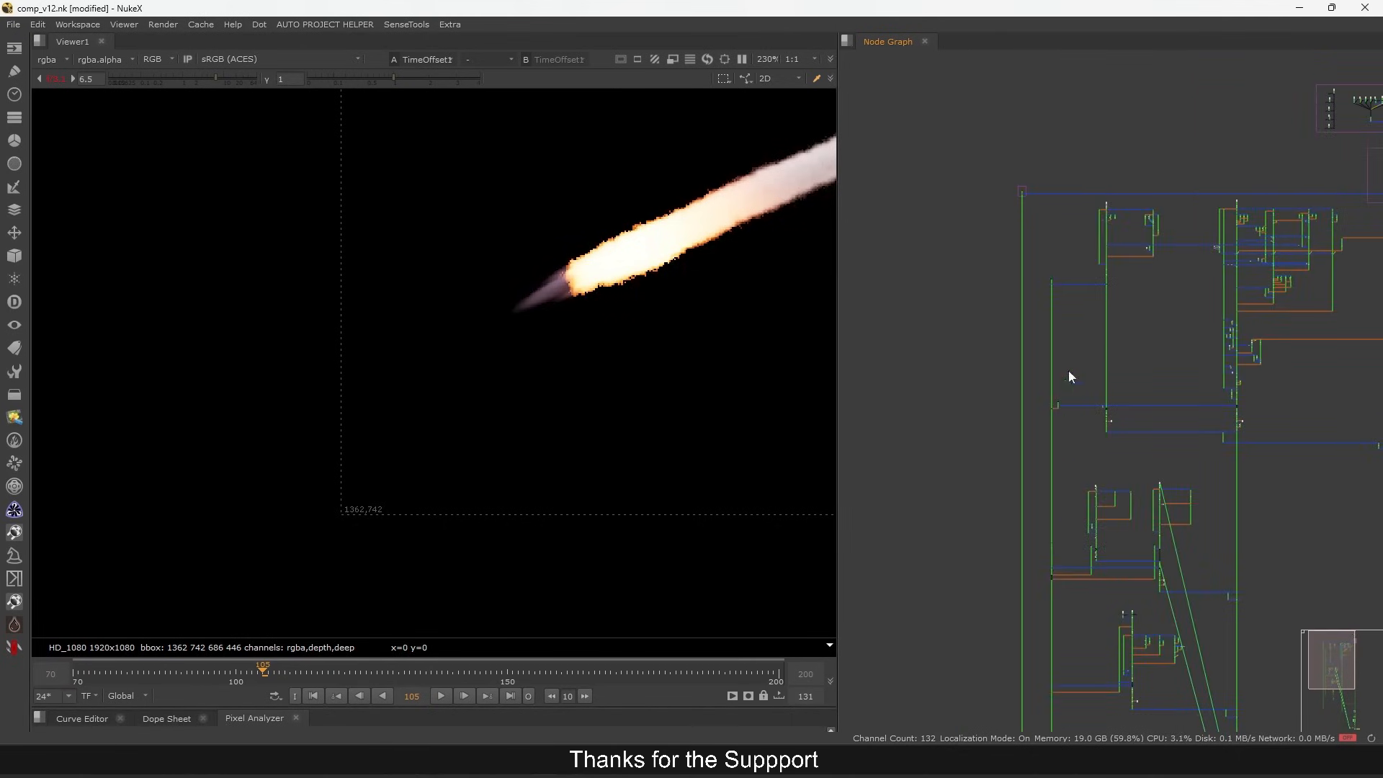
scroll(1107, 206, "up", 6)
left_click_drag(1140, 157, 1082, 193)
key("1")
key("f")
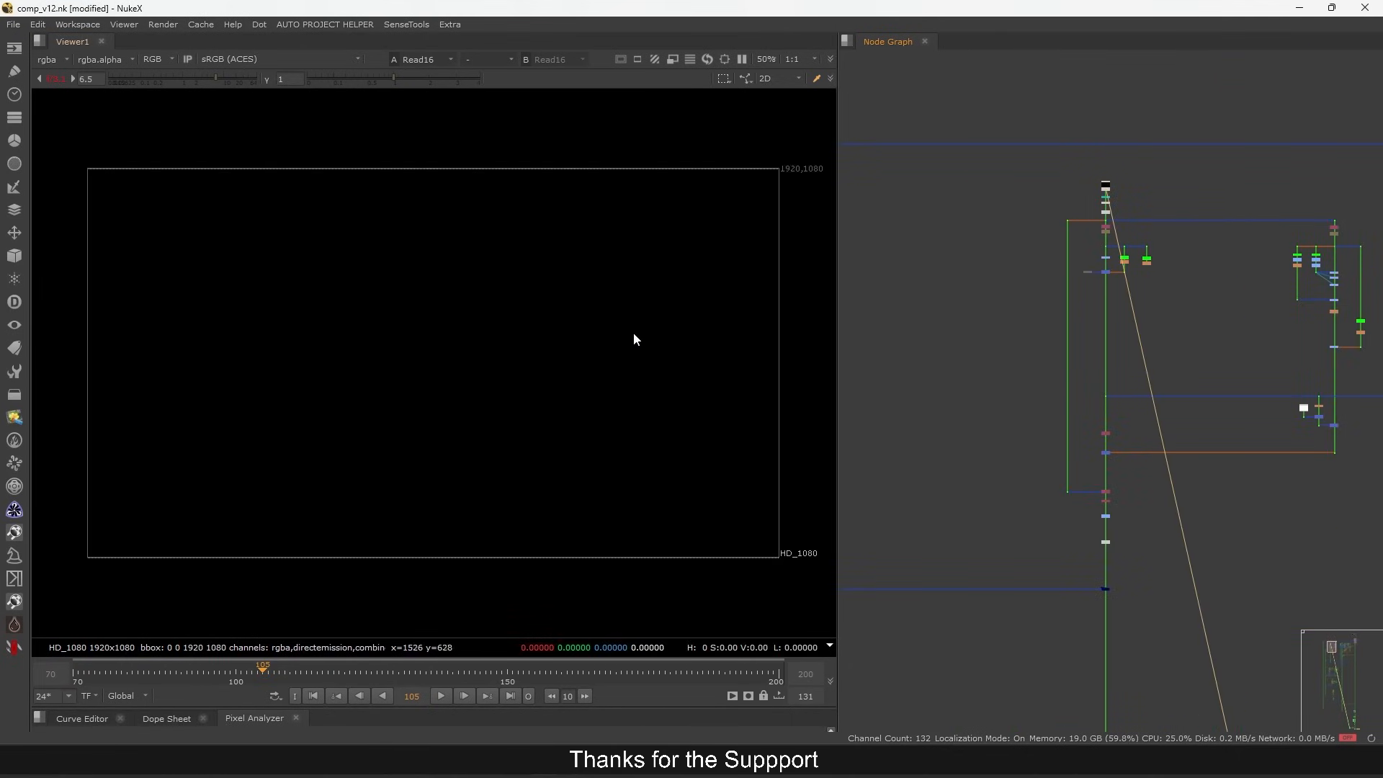
left_click(437, 674)
- View the deep channel of the explosion's deep source at Dot7 and lower the viewer gain until its depth is readable
scroll(1044, 317, "up", 5)
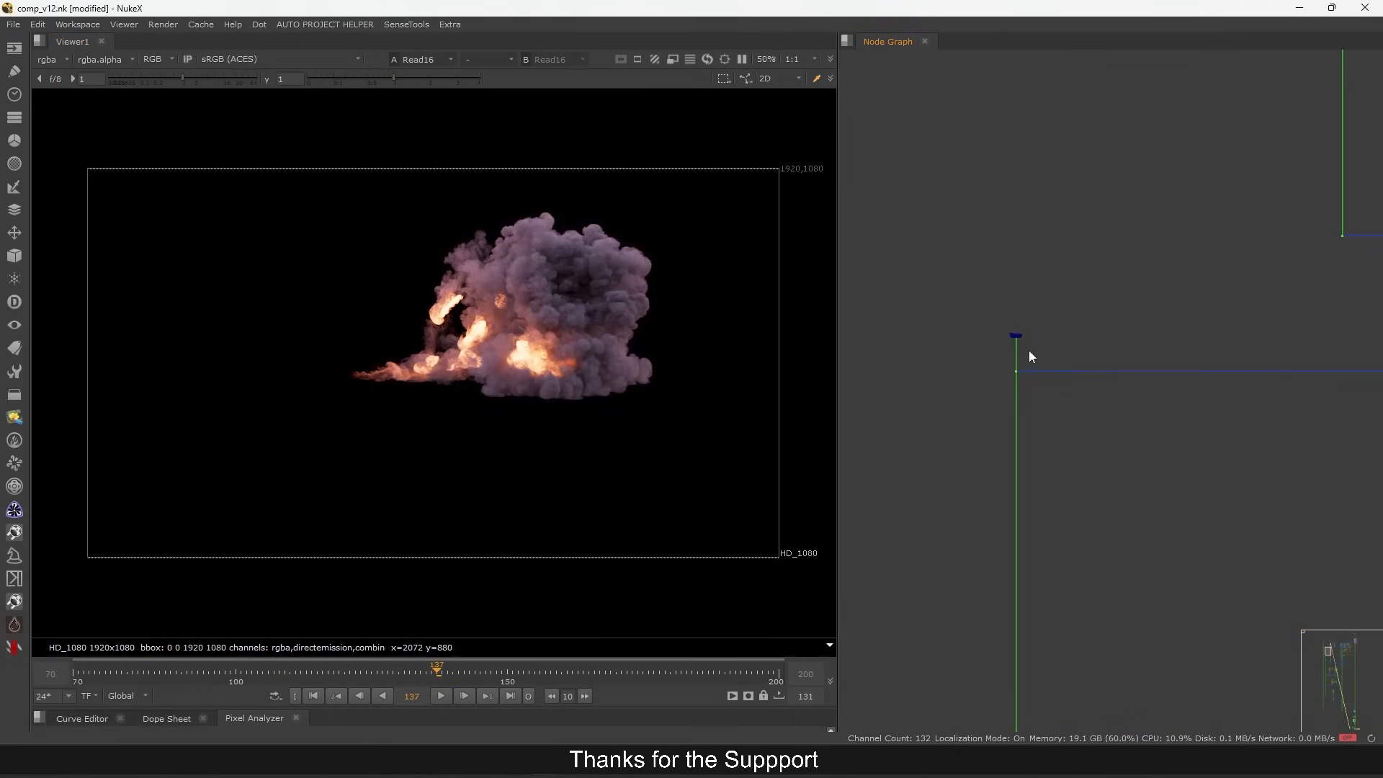
left_click_drag(1043, 400, 1043, 402)
key("1")
left_click_drag(1069, 533, 1072, 178)
left_click(50, 59)
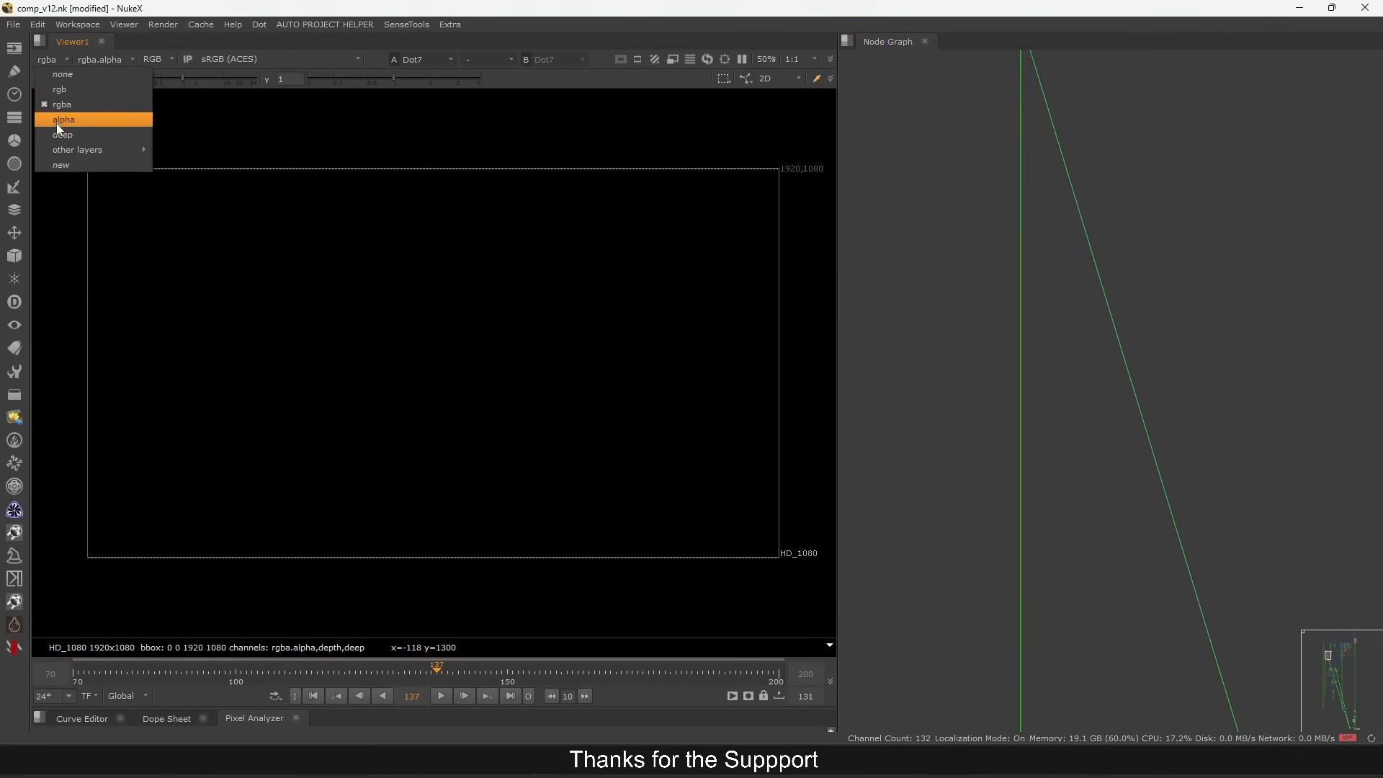
left_click(112, 115)
left_click_drag(151, 87, 111, 85)
- View the deep channel of the DeepMerge that combines the ocean and the explosion
scroll(1097, 171, "down", 9)
left_click_drag(1123, 251, 1136, 348)
scroll(1082, 278, "up", 4)
scroll(1109, 417, "up", 6)
left_click_drag(1078, 402, 1078, 402)
key("1")
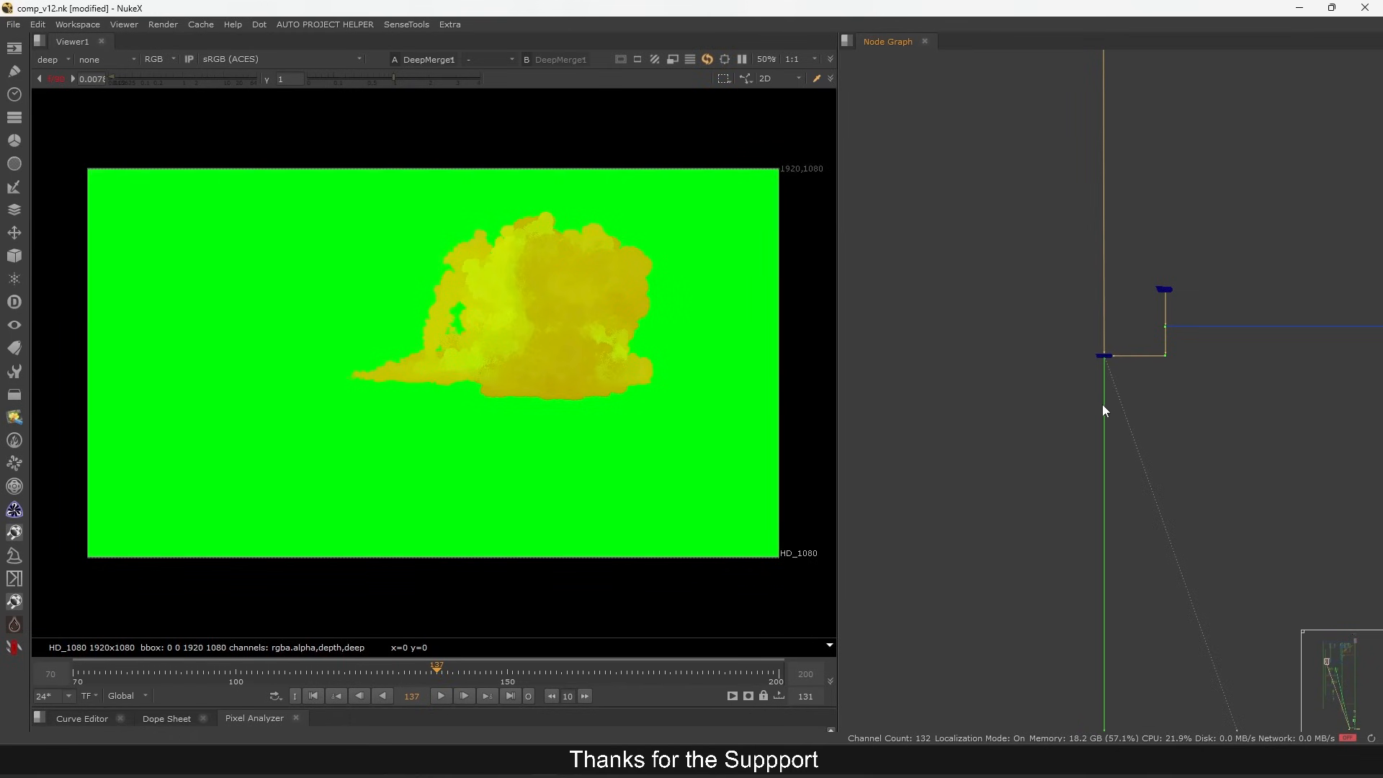
left_click_drag(352, 466, 368, 460)
- View the deep channel of the DeepMerge8 further down the column and scrub back to frame 107
scroll(1104, 254, "down", 8)
scroll(1113, 227, "up", 9)
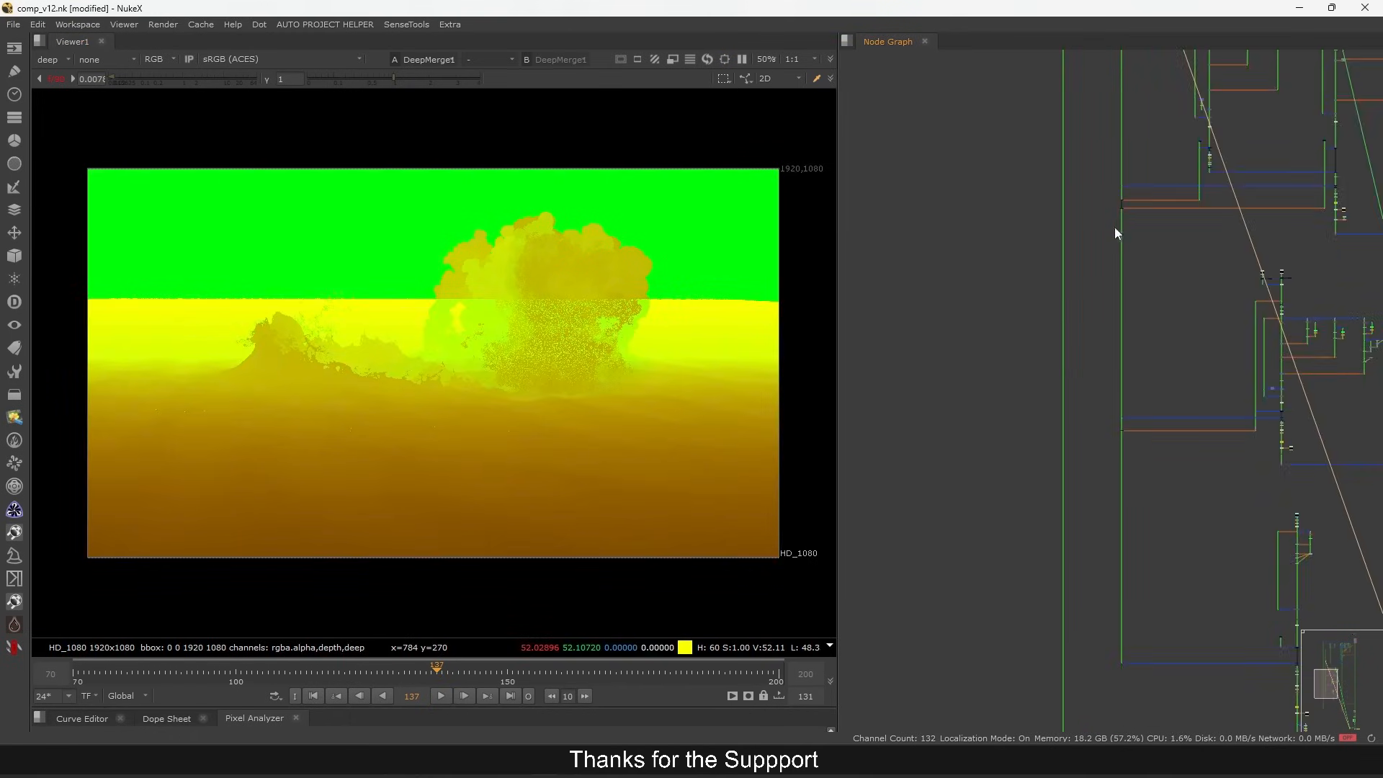
left_click_drag(1174, 125, 1087, 188)
key("1")
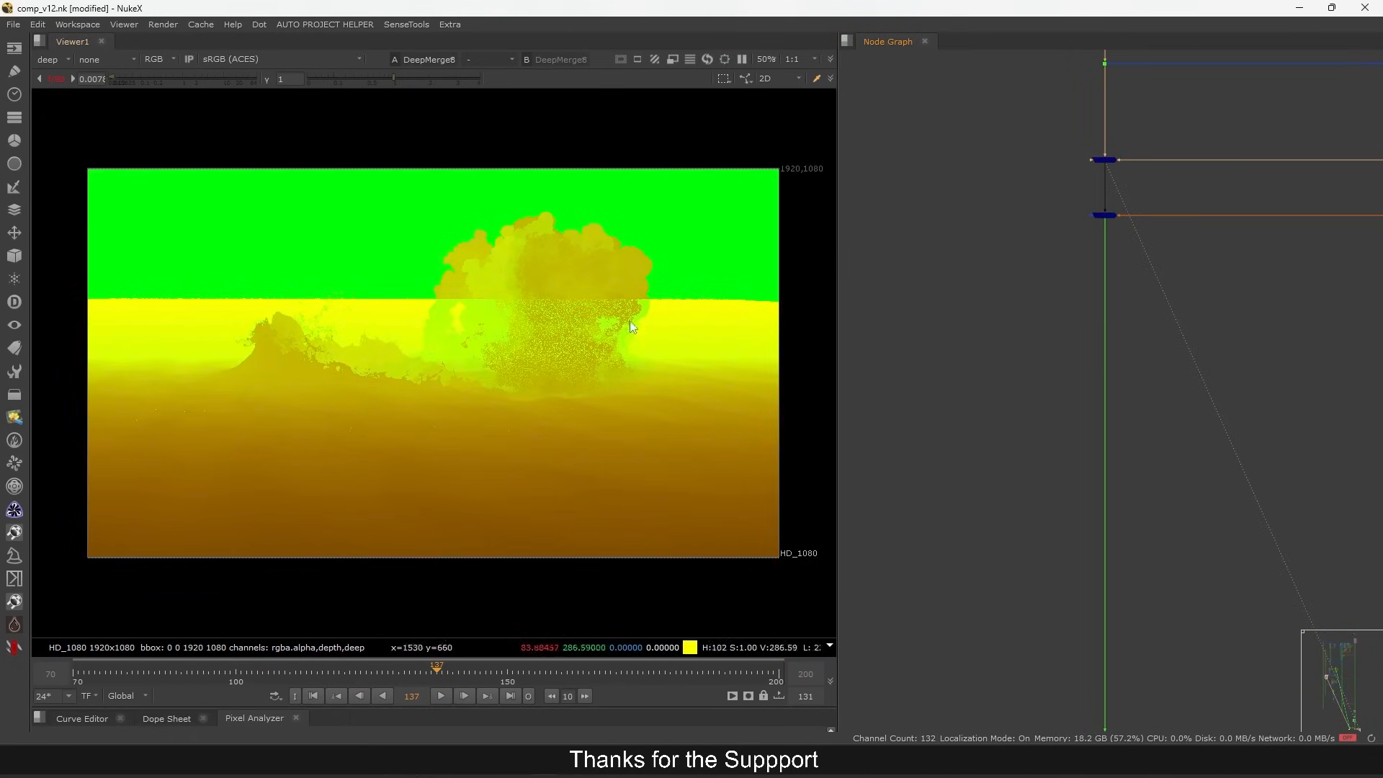
left_click_drag(381, 679, 272, 689)
- View the DeepMerge directly below DeepMerge8 that adds the missile trail and scrub to frame 119
left_click_drag(1063, 133, 1057, 268)
key("d")
key("1")
left_click(1071, 264)
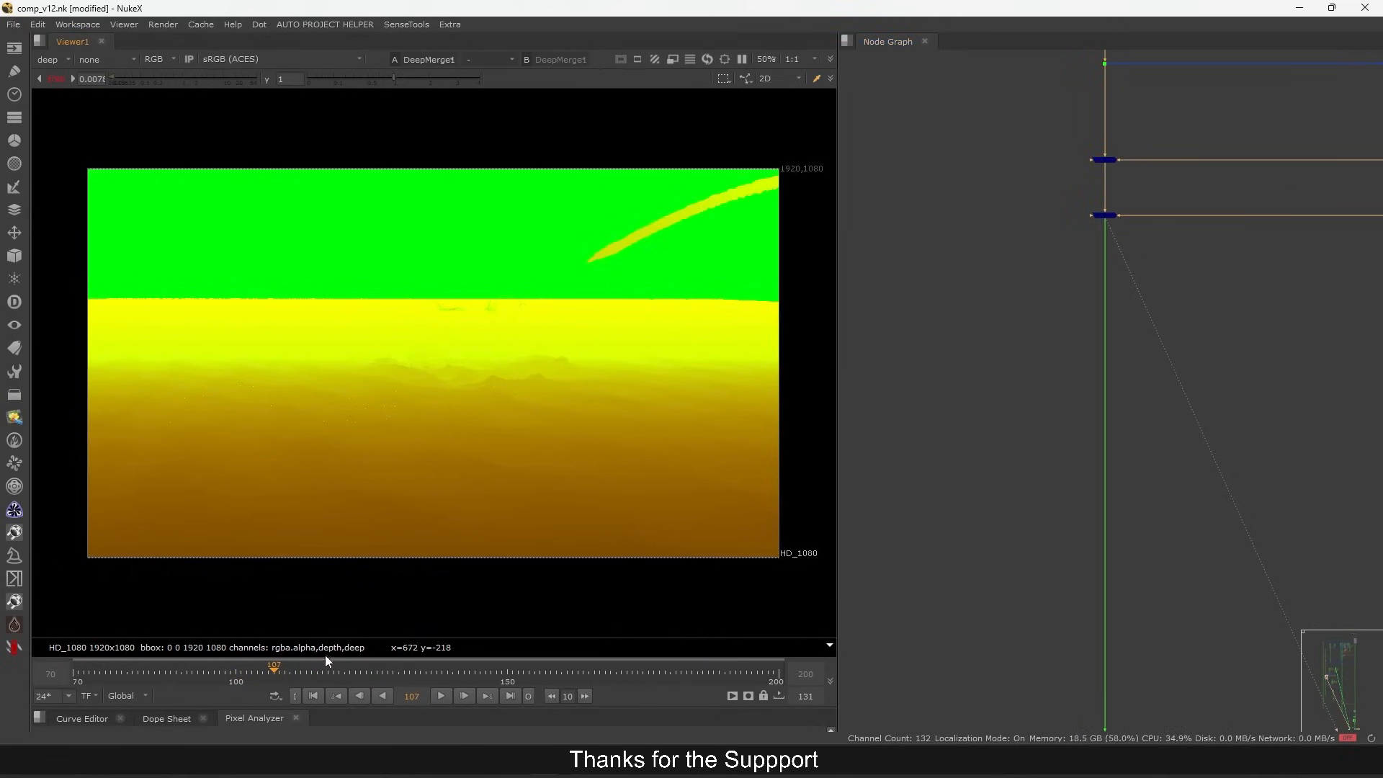
left_click_drag(299, 675, 338, 672)
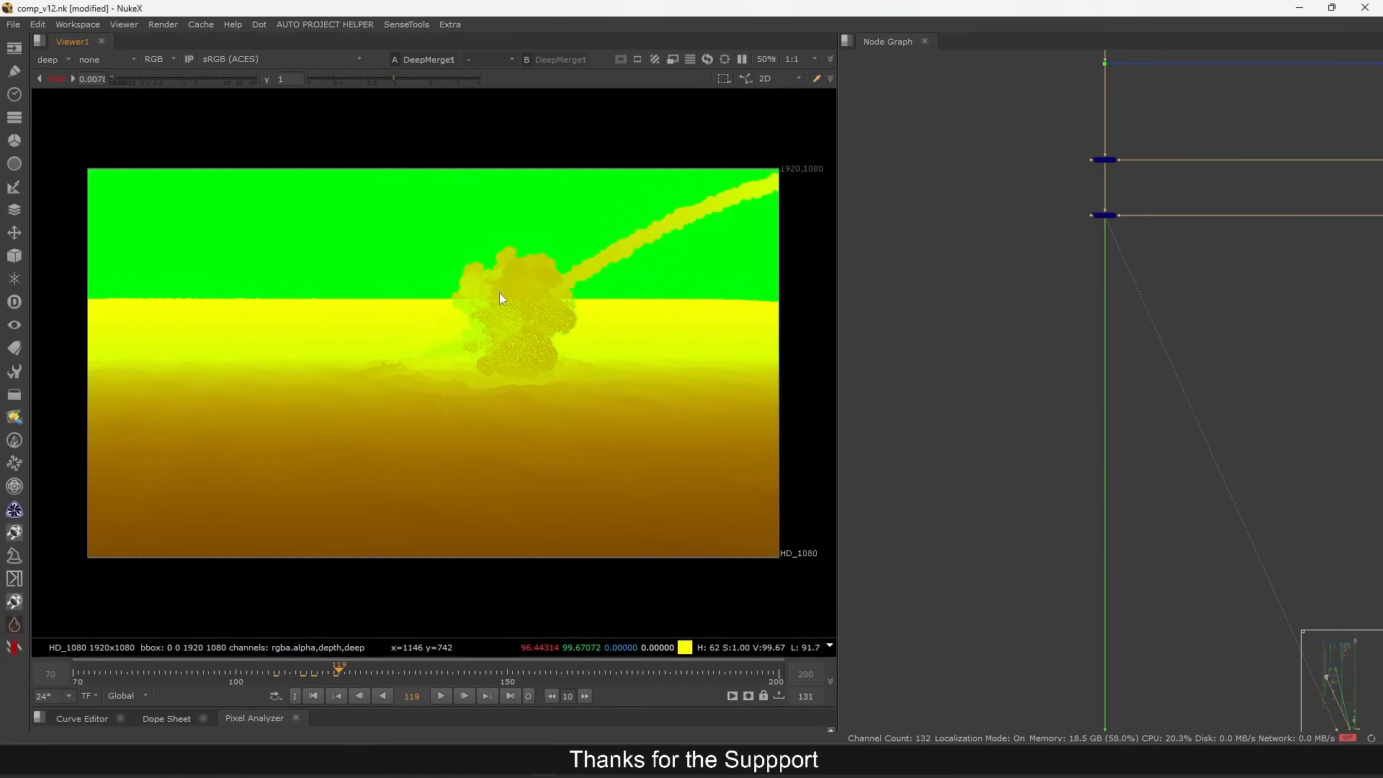
- Return to the missile trail branch in rgba at gain 1 and view its combining DeepMerge and the DeepMerge6 holdout
scroll(1130, 300, "down", 5)
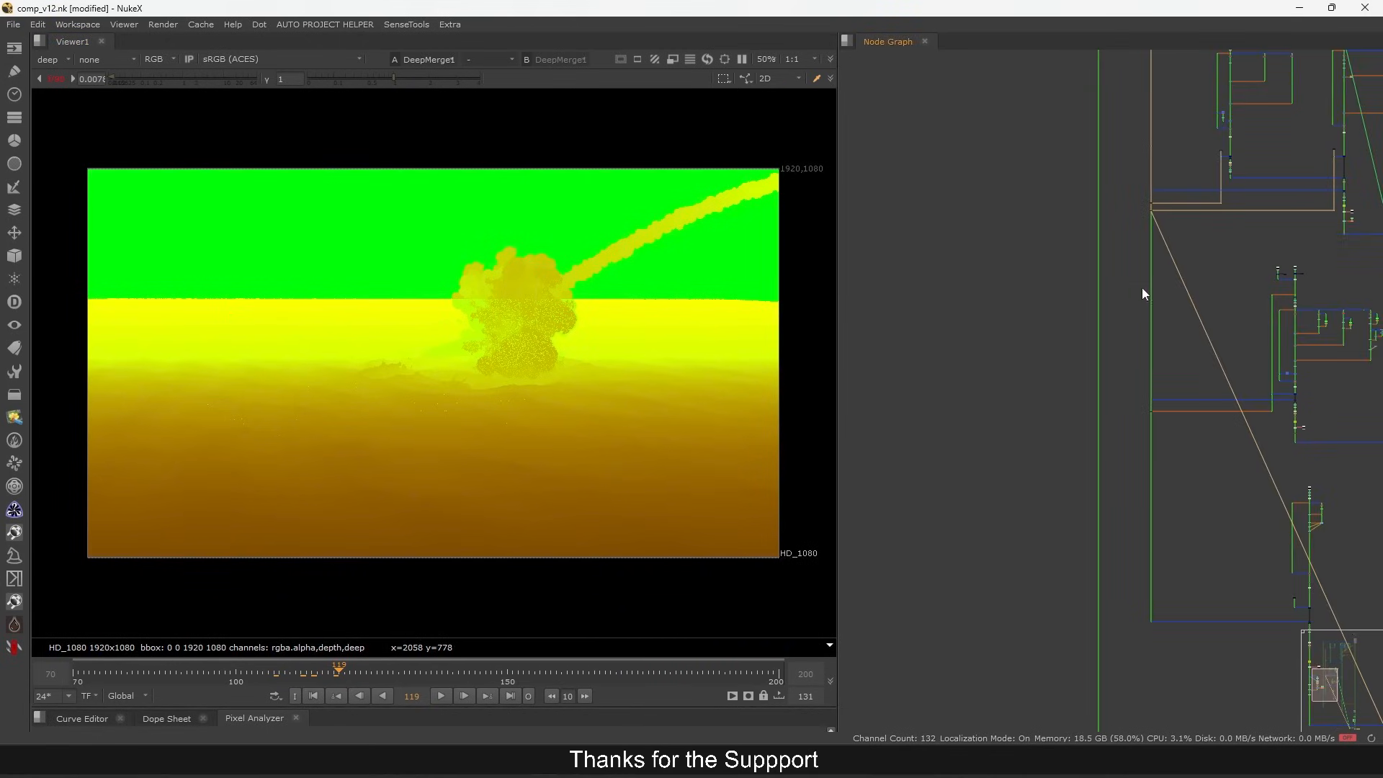
left_click_drag(954, 232, 1045, 578)
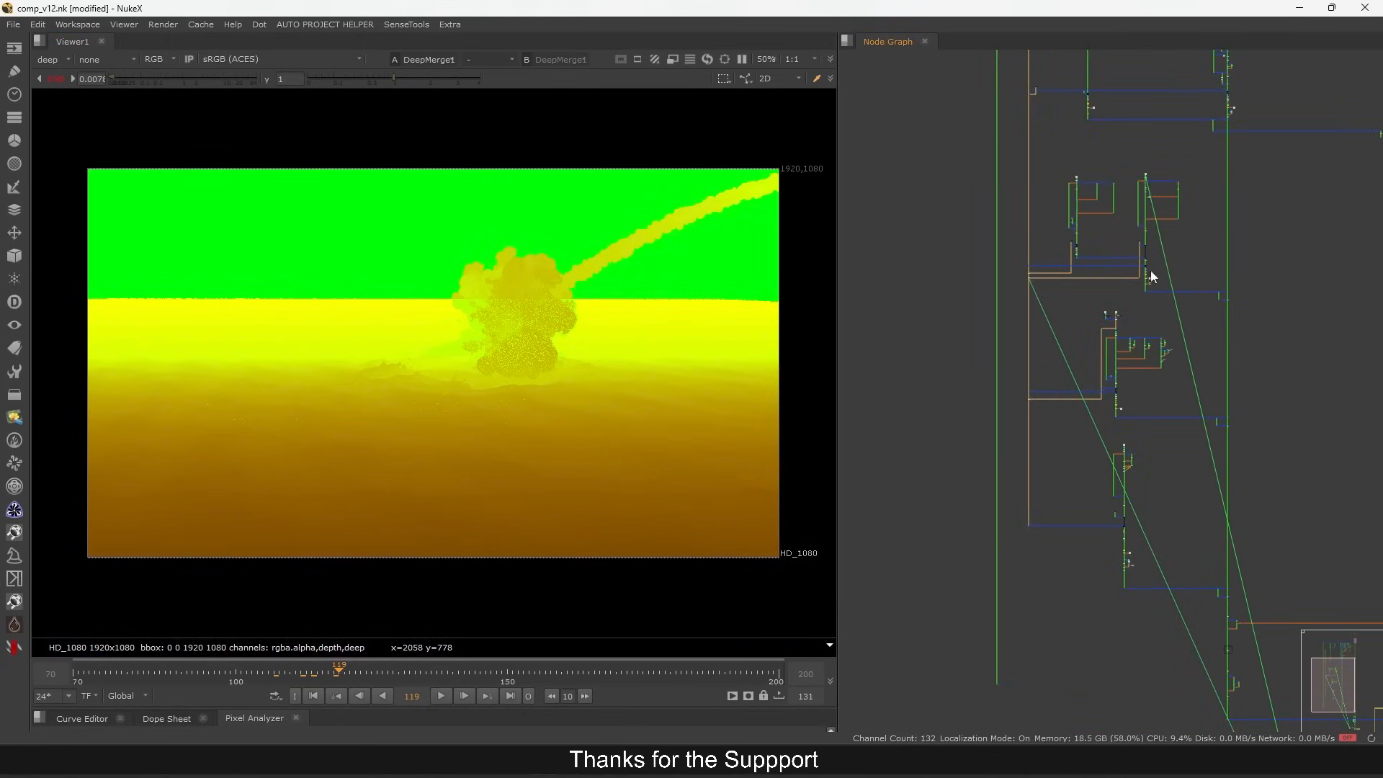
scroll(1202, 222, "up", 4)
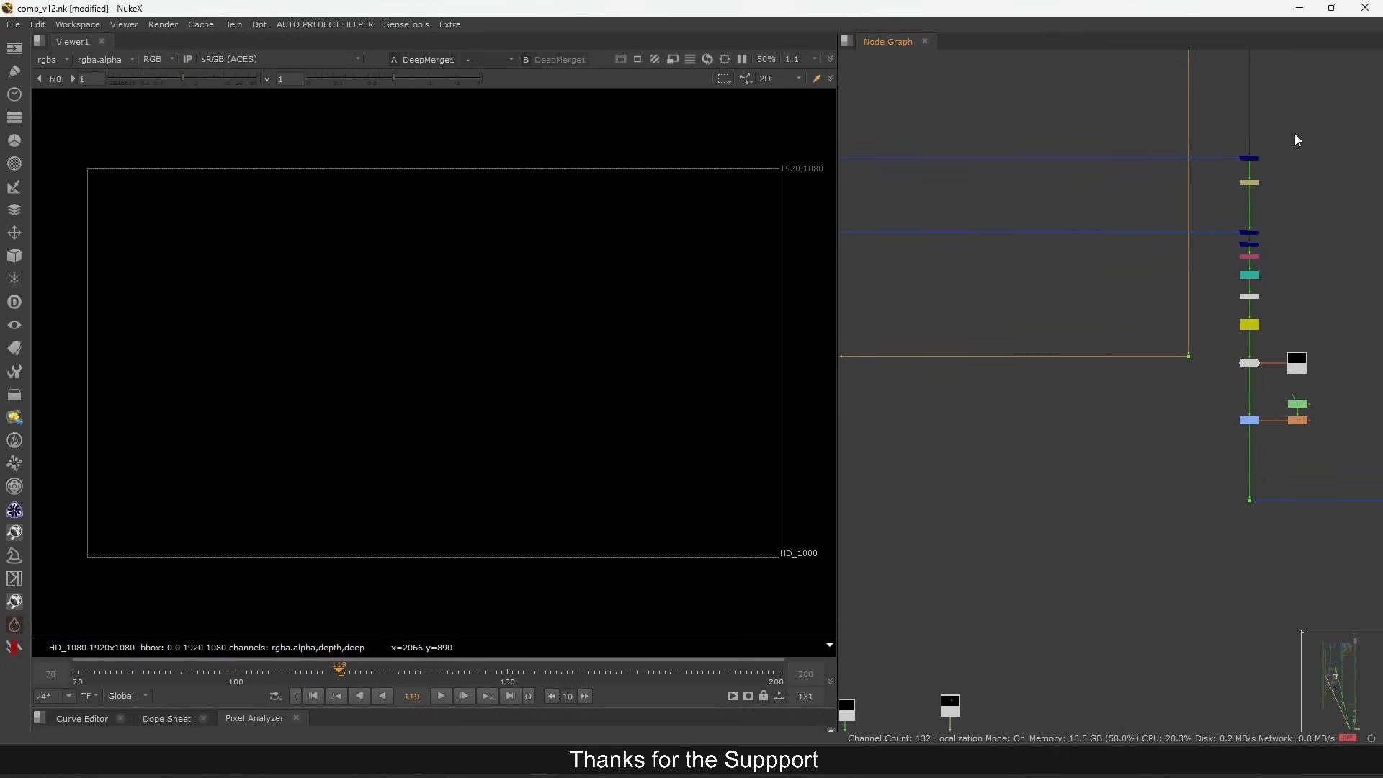
left_click(1251, 157)
key("1")
scroll(1236, 232, "up", 5)
left_click(1190, 256)
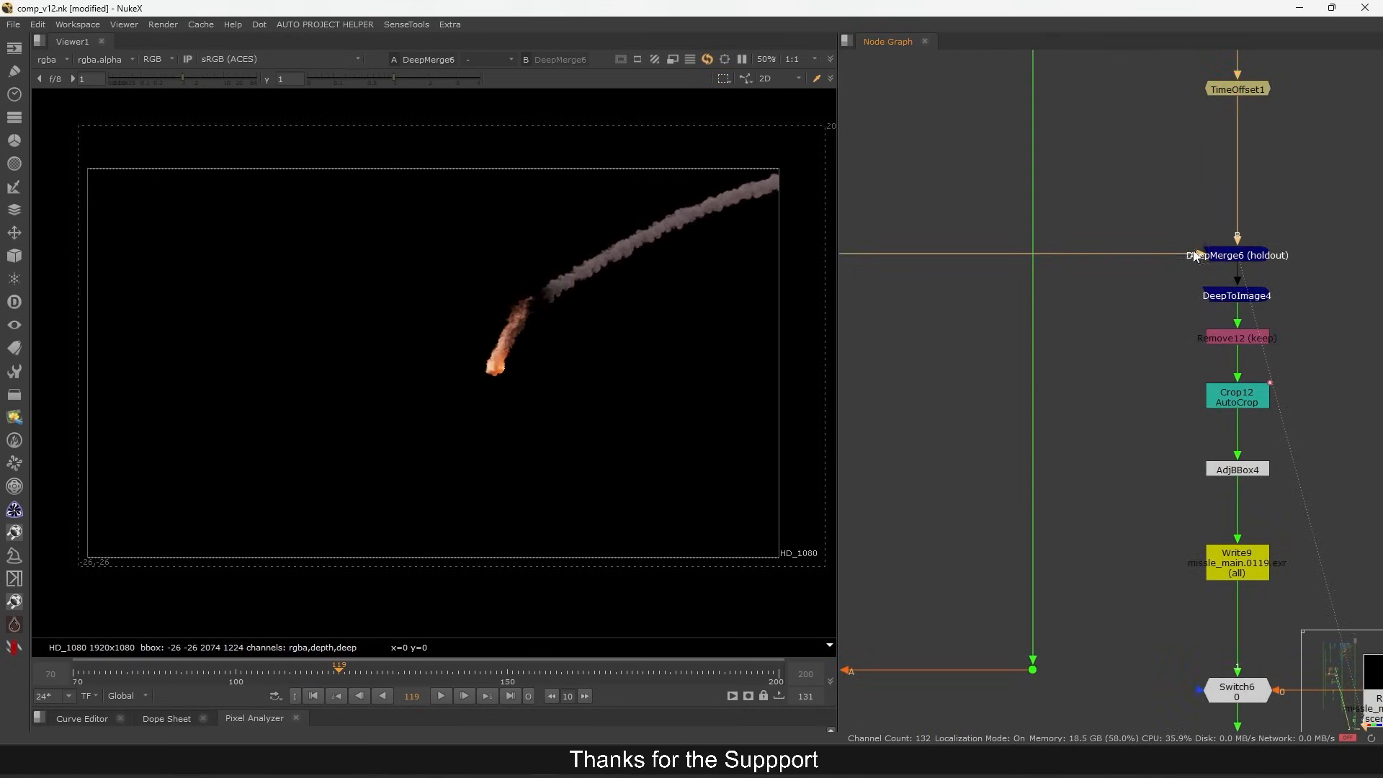
key("1")
- Trace the holdout input of DeepMerge6 back to the deep merge column and view its source
scroll(1190, 259, "down", 8)
scroll(1151, 281, "down", 5)
left_click_drag(1047, 319, 1211, 367)
scroll(1041, 294, "up", 3)
left_click_drag(1087, 339, 1088, 338)
key("1")
- Return to the missile trail branch and view the DeepMerge6 holdout result again
scroll(1102, 288, "down", 5)
scroll(1152, 328, "up", 8)
left_click_drag(1222, 272, 1145, 318)
key("1")
scroll(1144, 325, "up", 4)
left_click(1169, 321)
key("1")
- Go down the missile trail branch and view its Read39 pre-render beside Switch6
left_click_drag(1159, 434, 1151, 296)
left_click(1153, 293)
key("1")
left_click(1160, 363)
key("1")
left_click_drag(1228, 543, 1156, 362)
- View Merge40, which places the missile trail over the ocean and explosion, and inspect the blend up close
scroll(1160, 369, "down", 5)
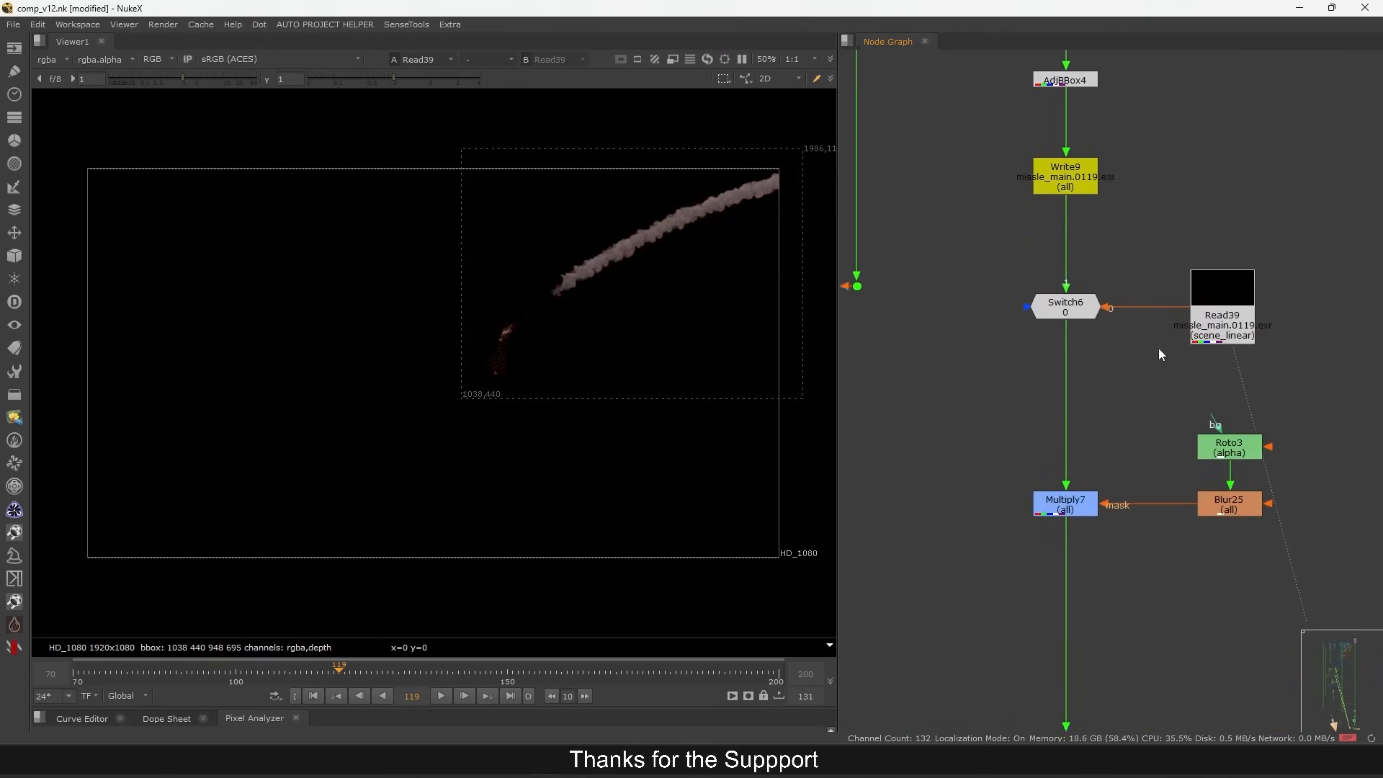
scroll(1191, 421, "up", 10)
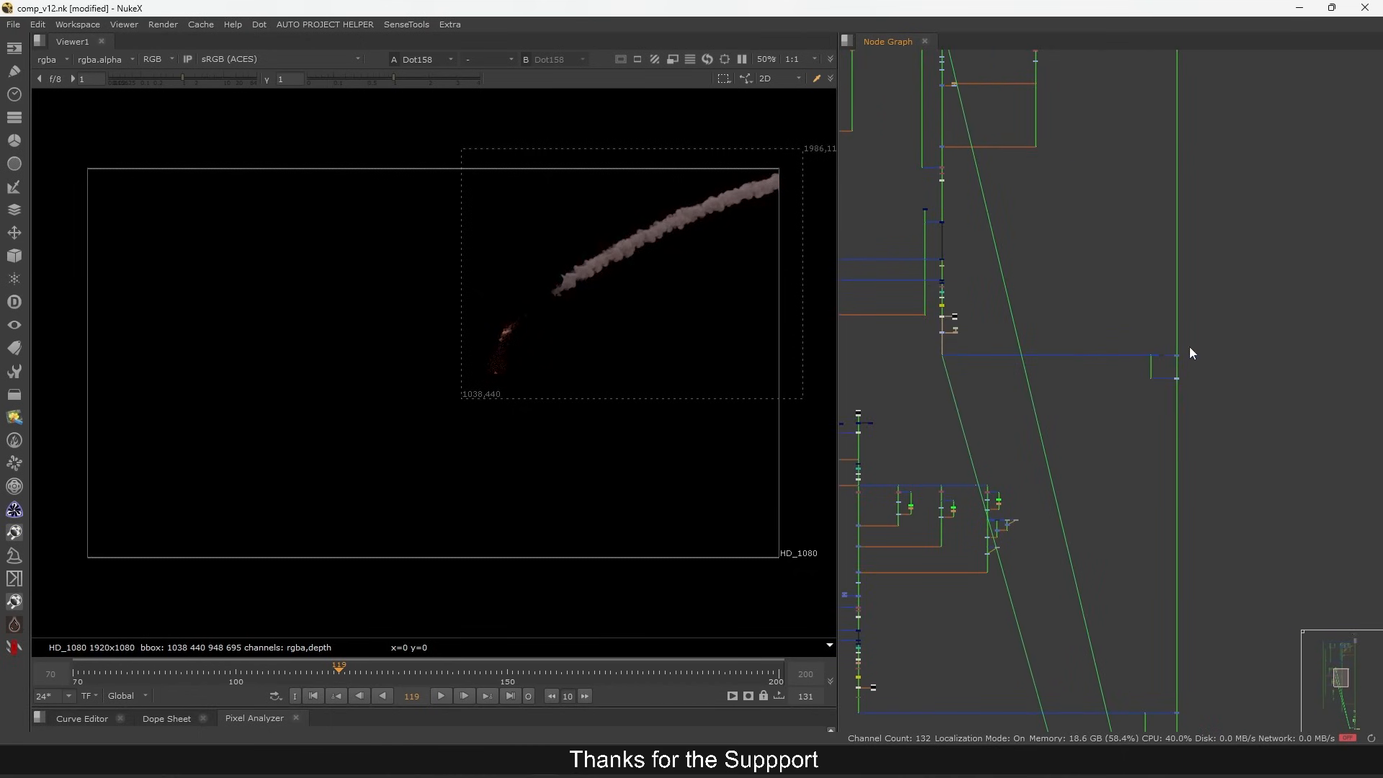
left_click_drag(1274, 301, 1169, 386)
key("1")
scroll(1208, 360, "up", 3)
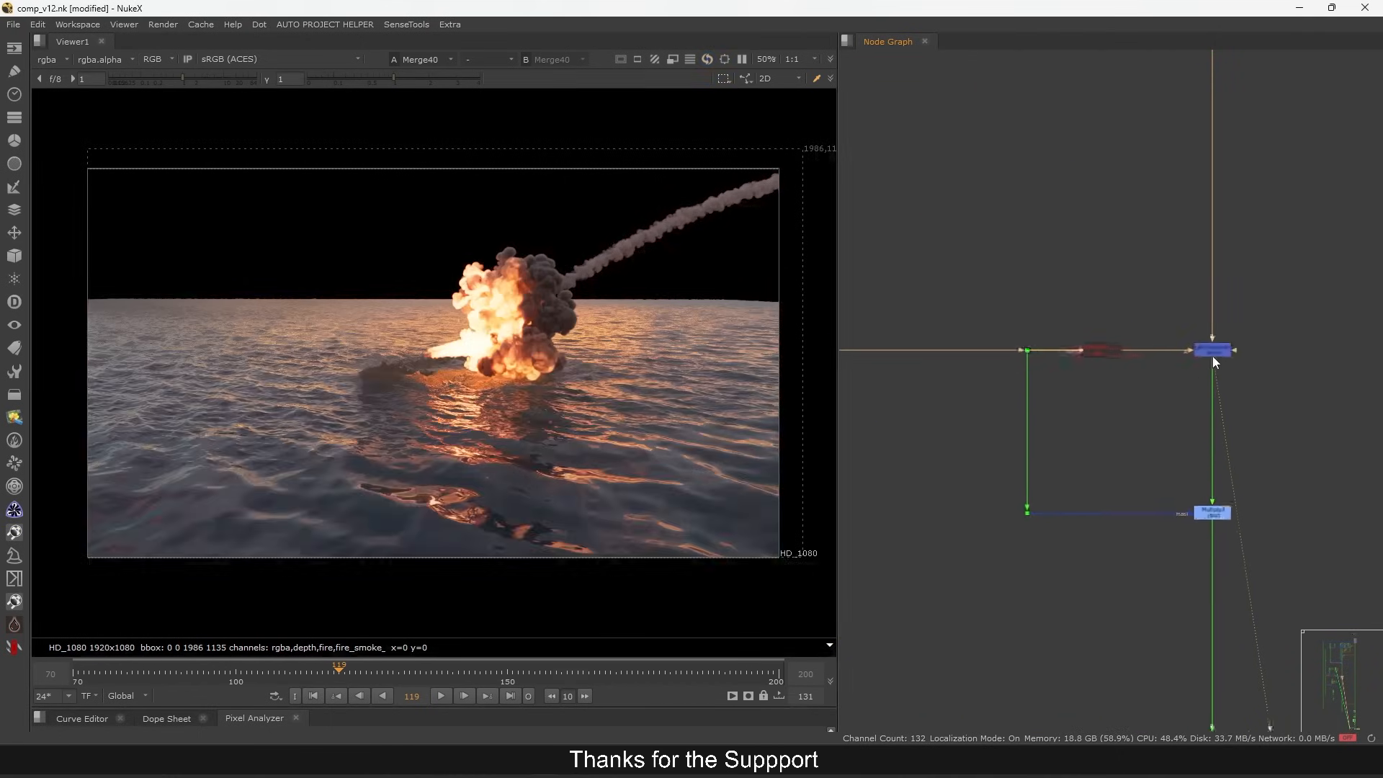
scroll(567, 284, "up", 3)
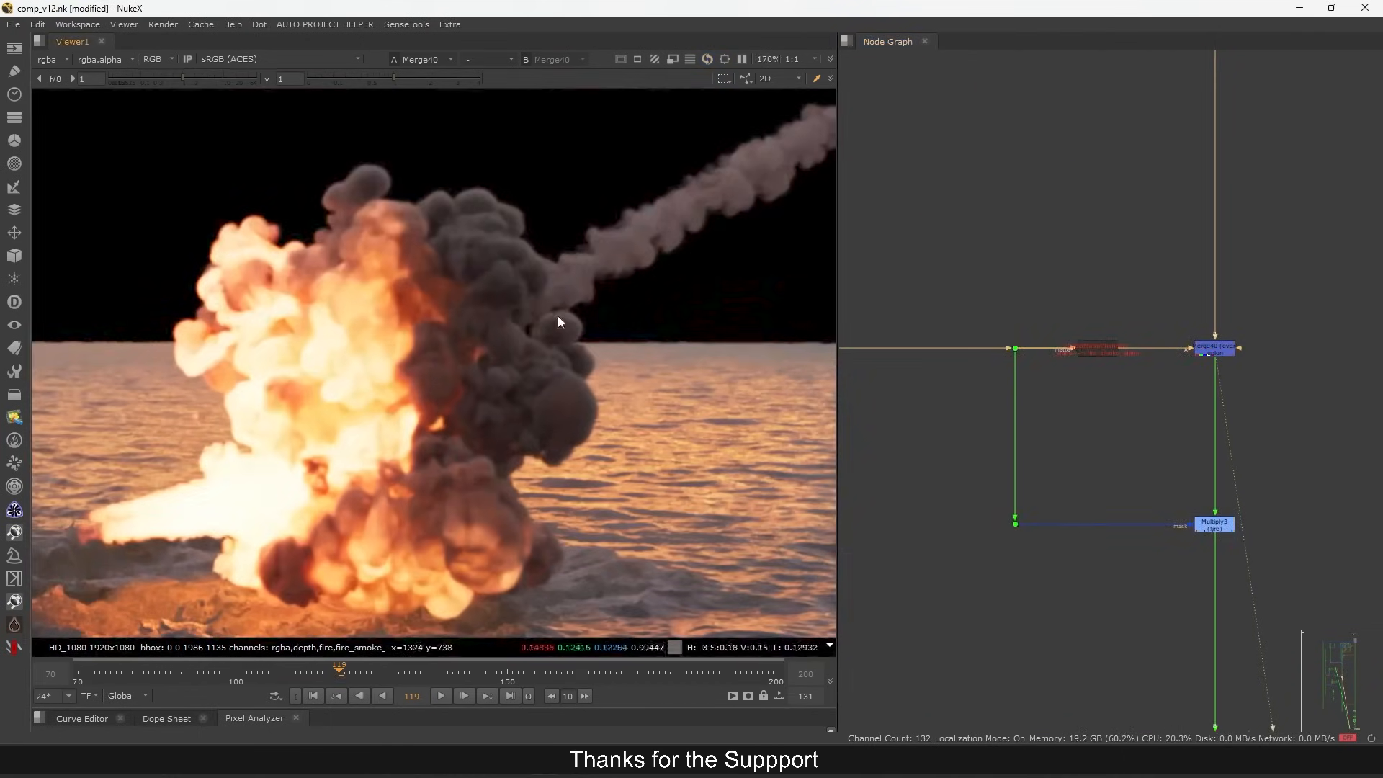
- Compare Merge40 with the node feeding it and toggle Merge40 off and on to check the trail's contribution
left_click(1100, 355)
key("1")
left_click(1210, 346)
key("1")
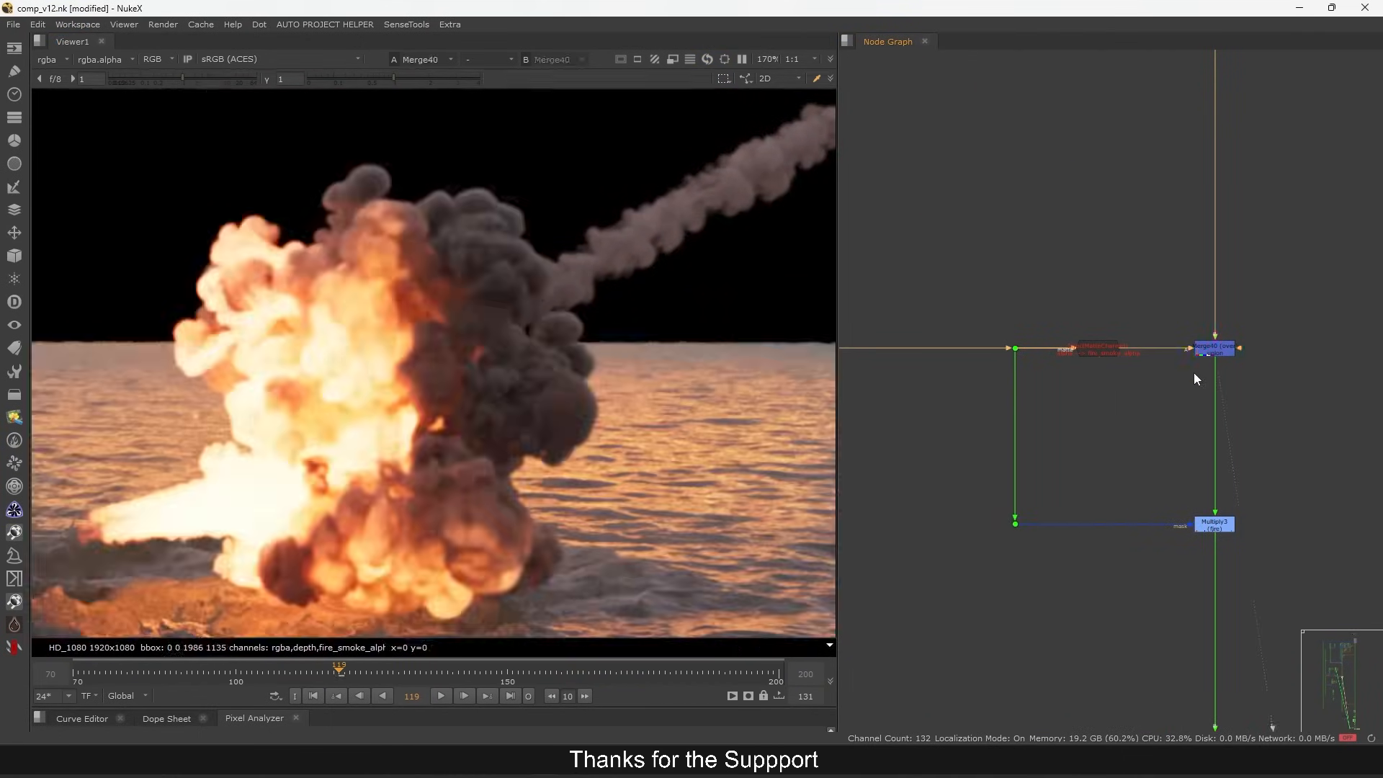
key("d")
key("d")
key("d")
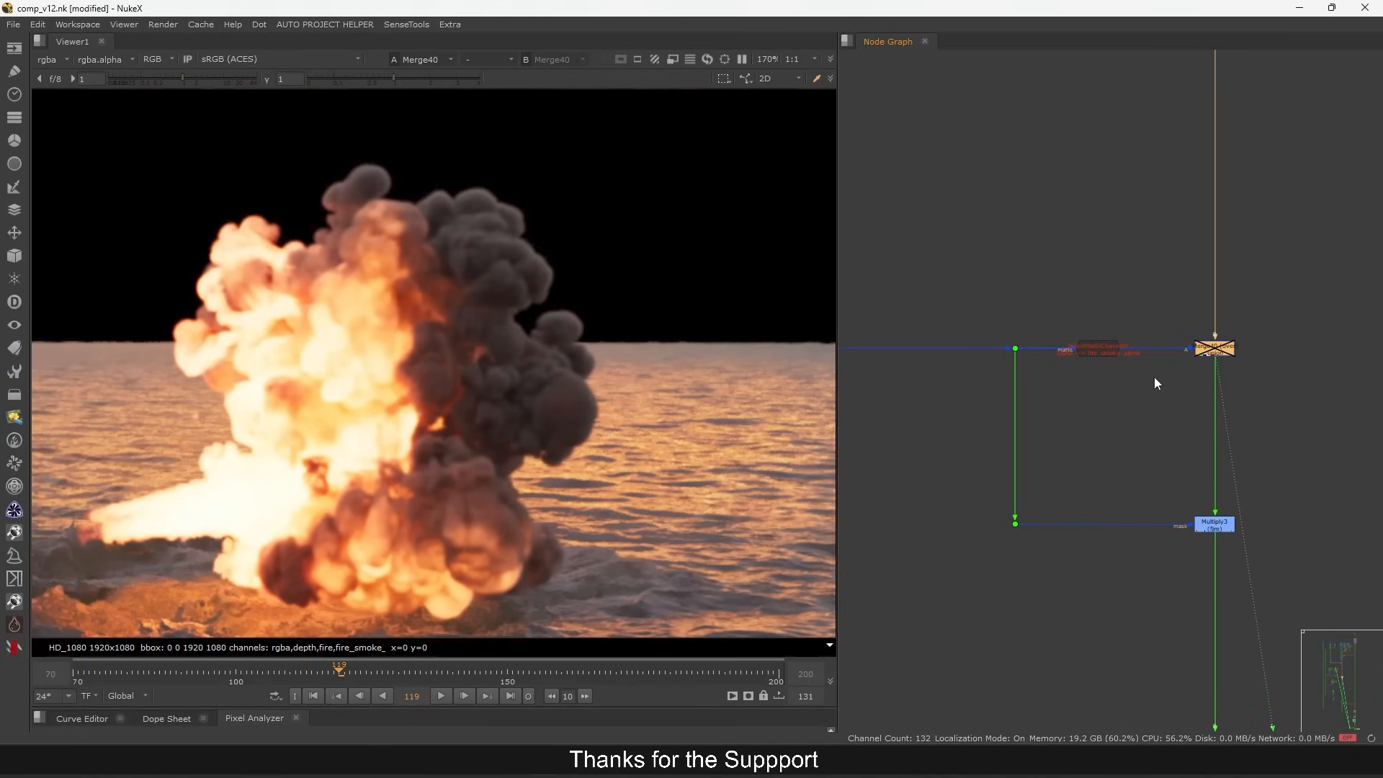
key("d")
- Go to the aircraft branch, view its Premult6 shader rebuild fitted in the viewer, and scrub to frame 102
scroll(1086, 450, "down", 6)
scroll(1126, 241, "up", 3)
scroll(1108, 374, "up", 10)
left_click(1151, 249, "ctrl")
key("1")
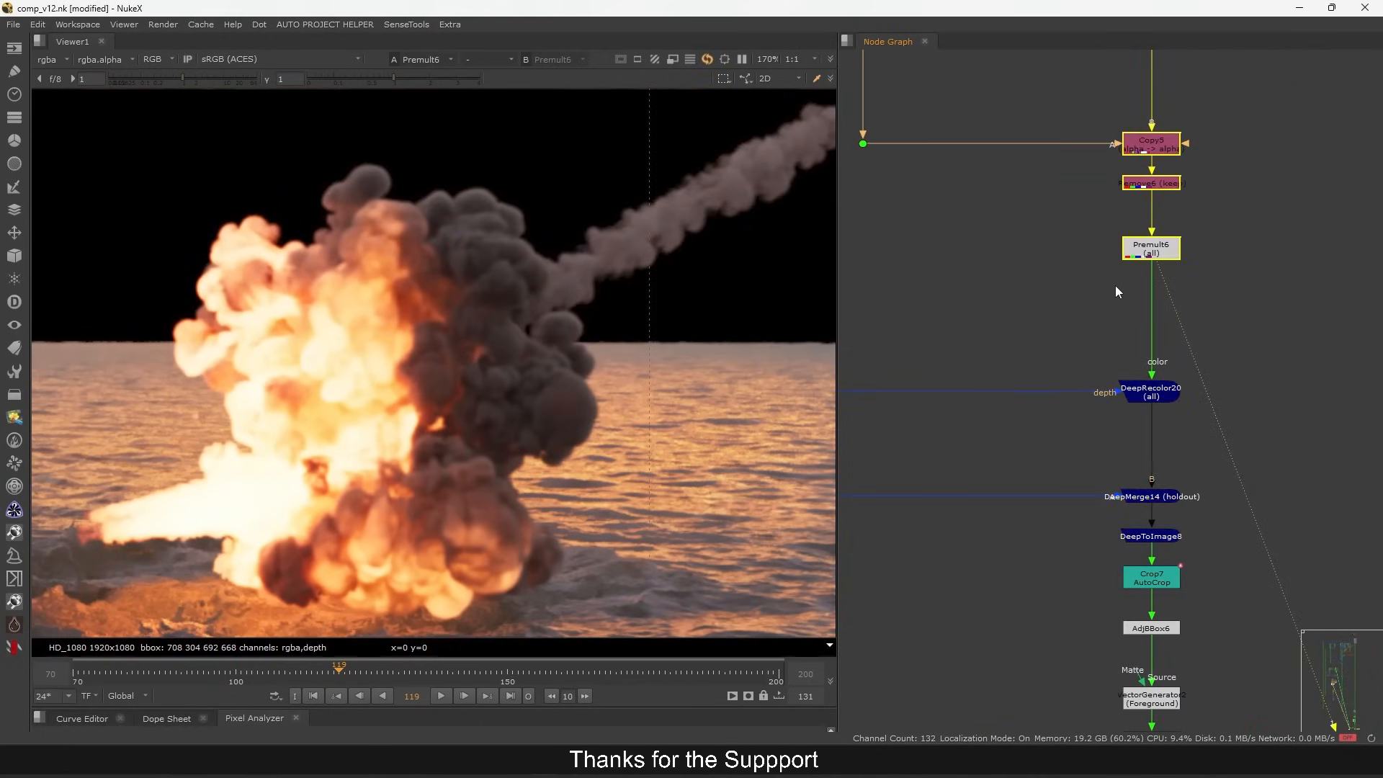
left_click(1124, 285)
key("f")
left_click_drag(337, 672, 247, 674)
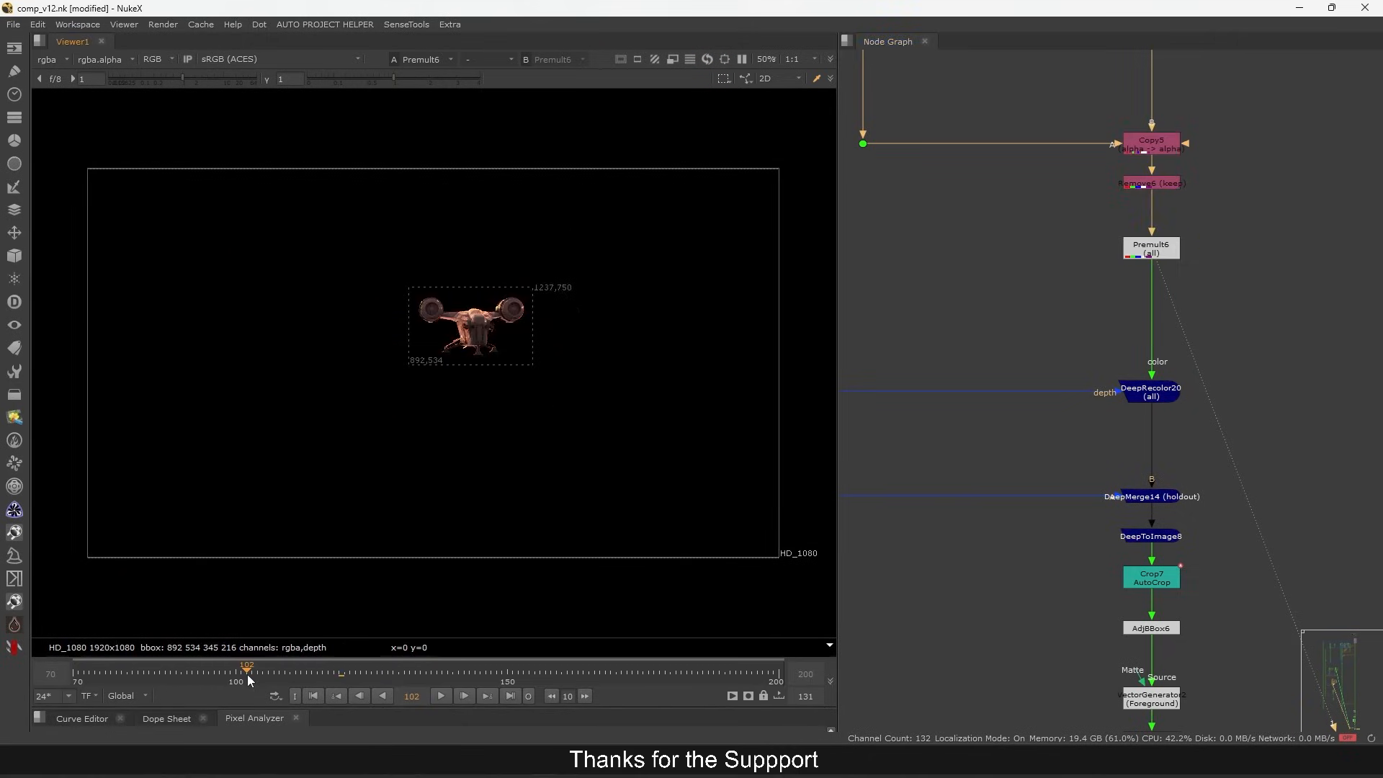
- View the aircraft's source render at Switch2 at the start of its branch
scroll(1089, 241, "down", 12)
scroll(1109, 144, "up", 9)
left_click(1097, 189)
key("1")
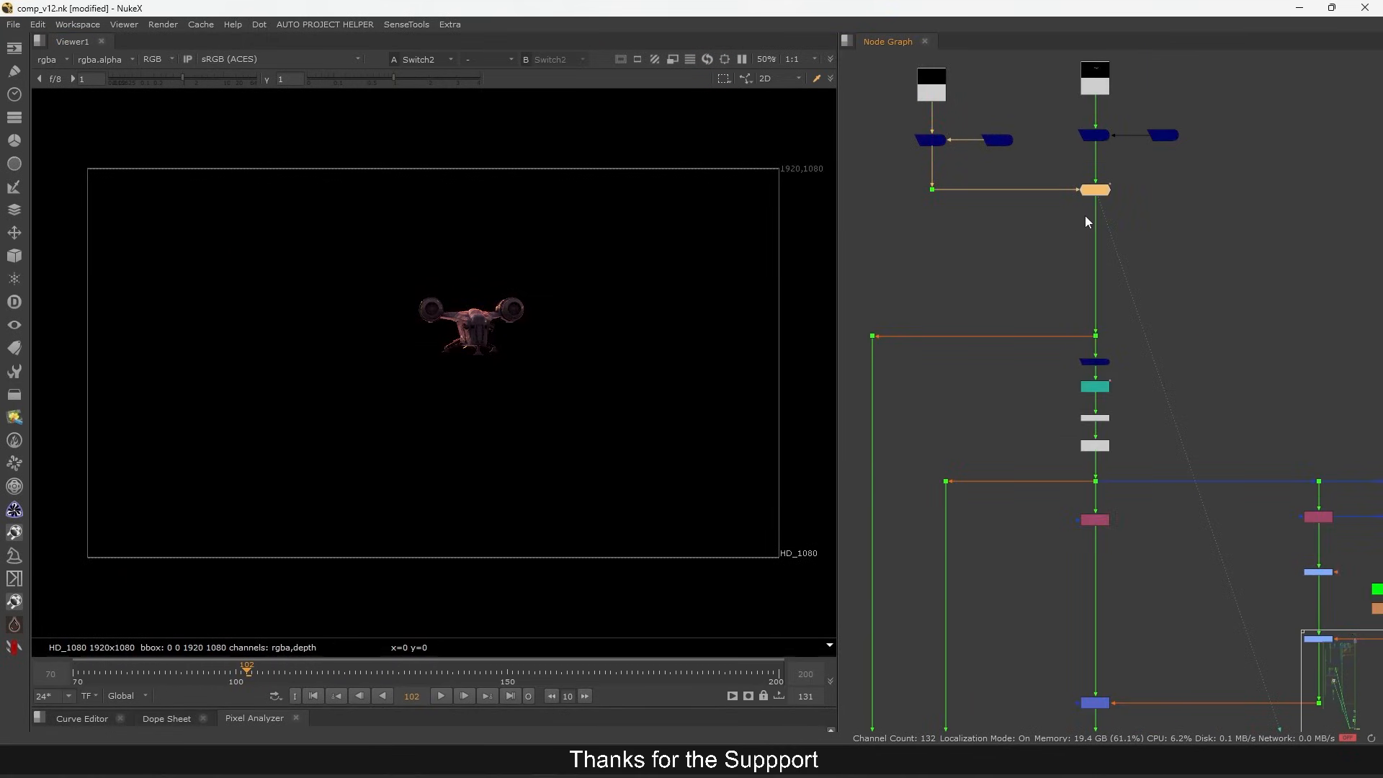
- Follow the aircraft branch down to DeepMerge14 (holdout), view it up close and move to frame 126
scroll(1094, 217, "down", 6)
scroll(1147, 254, "up", 8)
left_click(1129, 184)
key("1")
left_click(1122, 353)
key("1")
left_click_drag(1113, 365, 1193, 250)
left_click(1217, 290)
key("1")
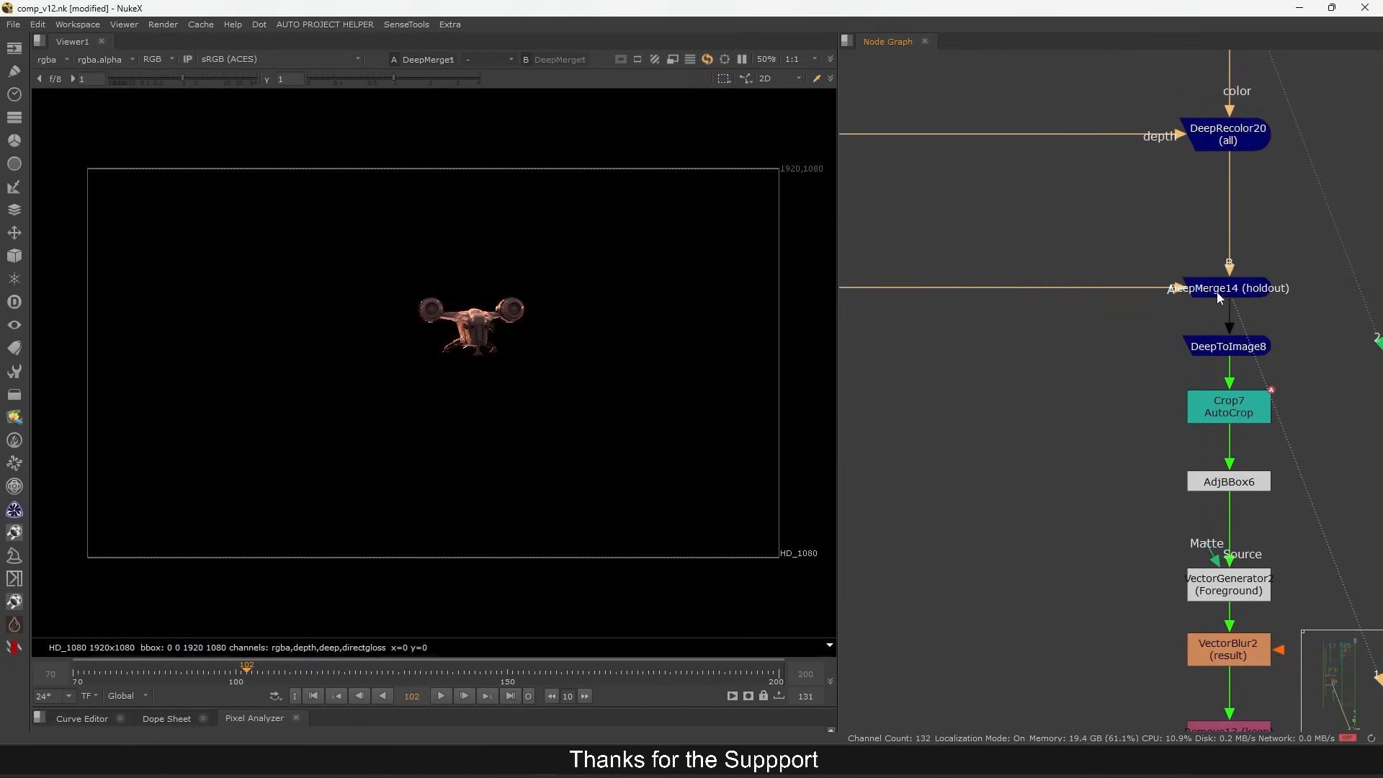
scroll(462, 358, "up", 5)
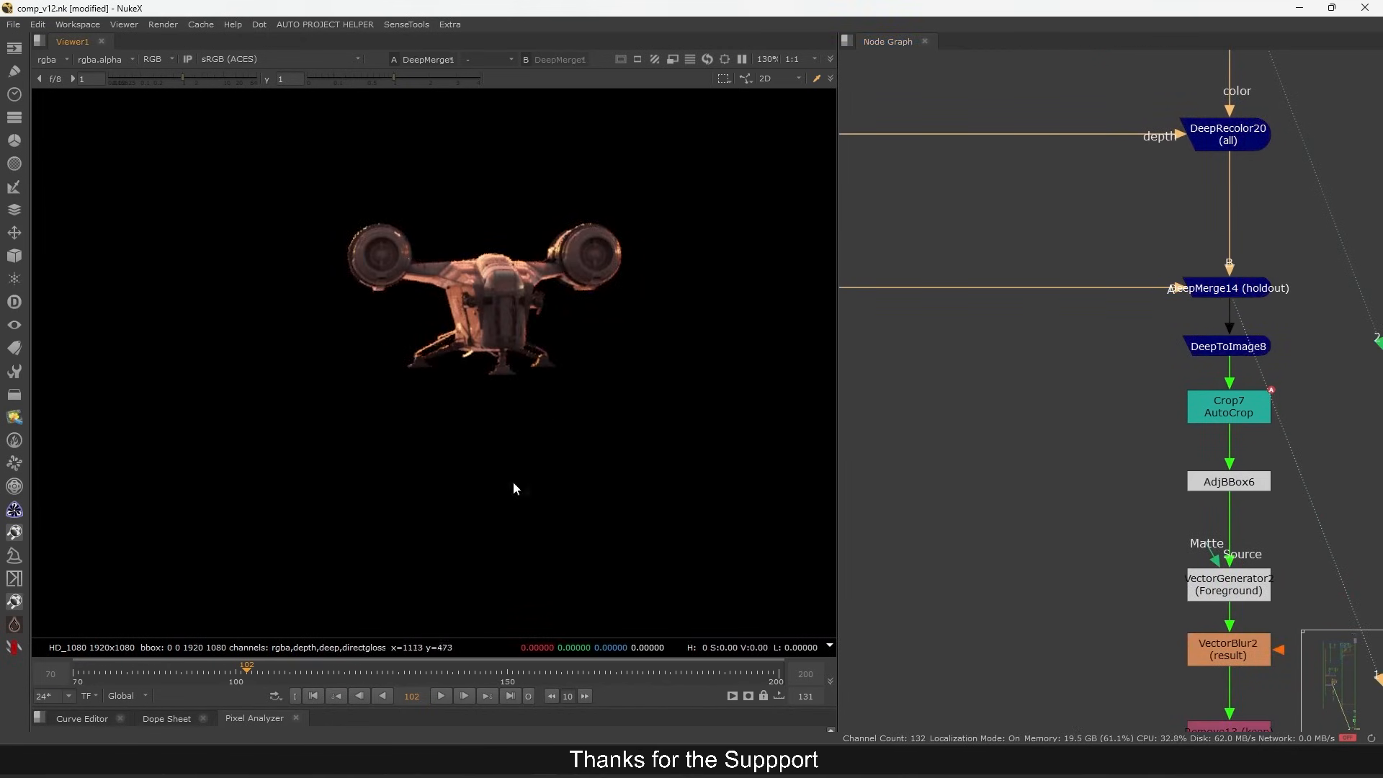
left_click(378, 680)
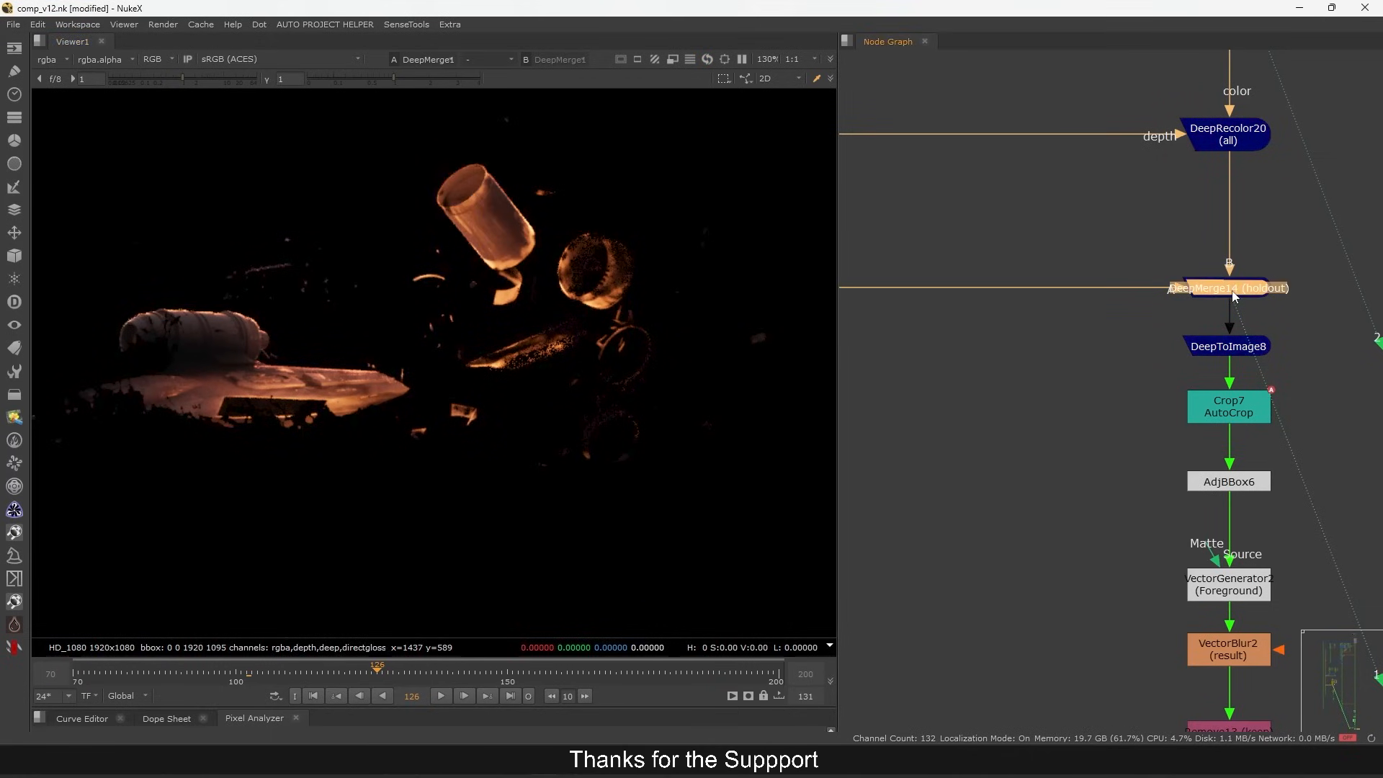
- Disable DeepMerge14 to compare the aircraft debris with and without the deep holdout
scroll(732, 363, "down", 4)
left_click_drag(1142, 246, 1262, 296)
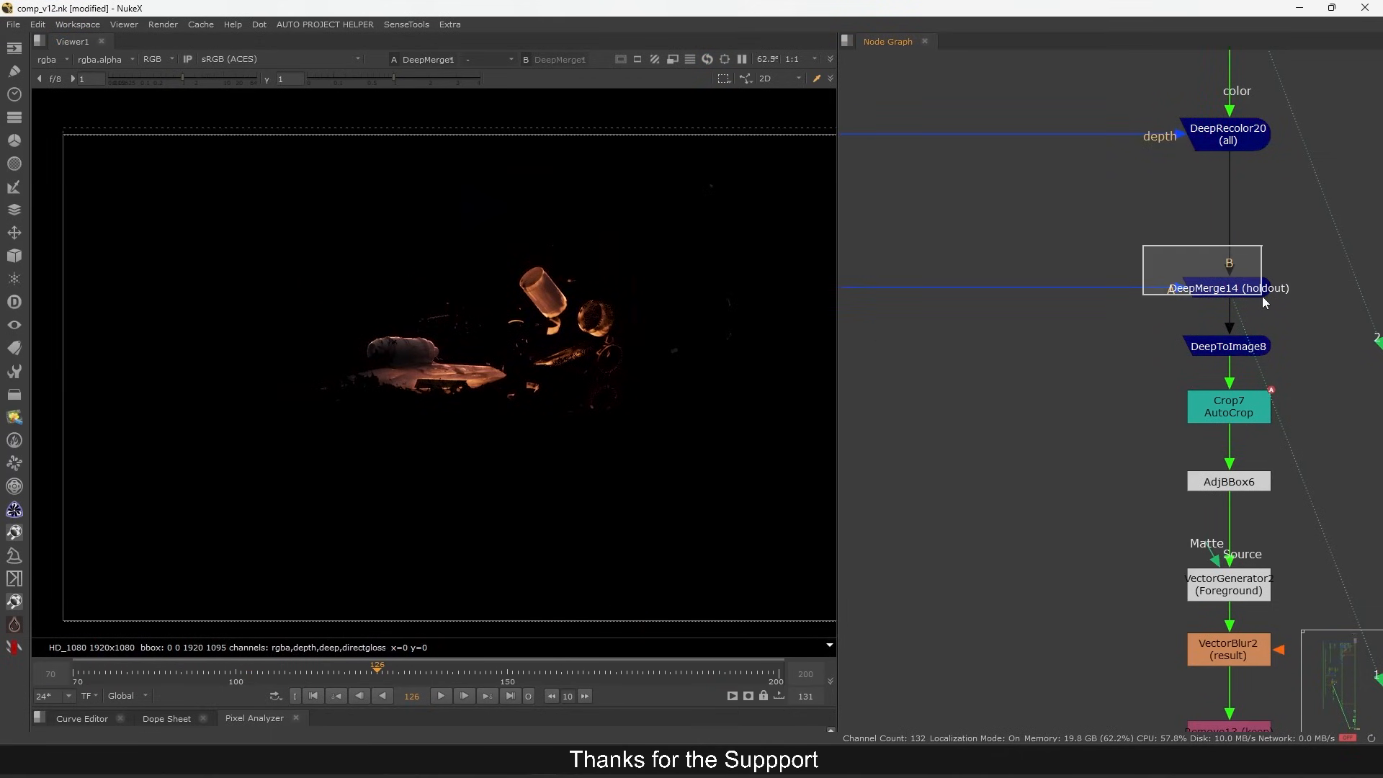
scroll(1228, 273, "down", 5)
scroll(1219, 282, "up", 5)
left_click(1238, 275)
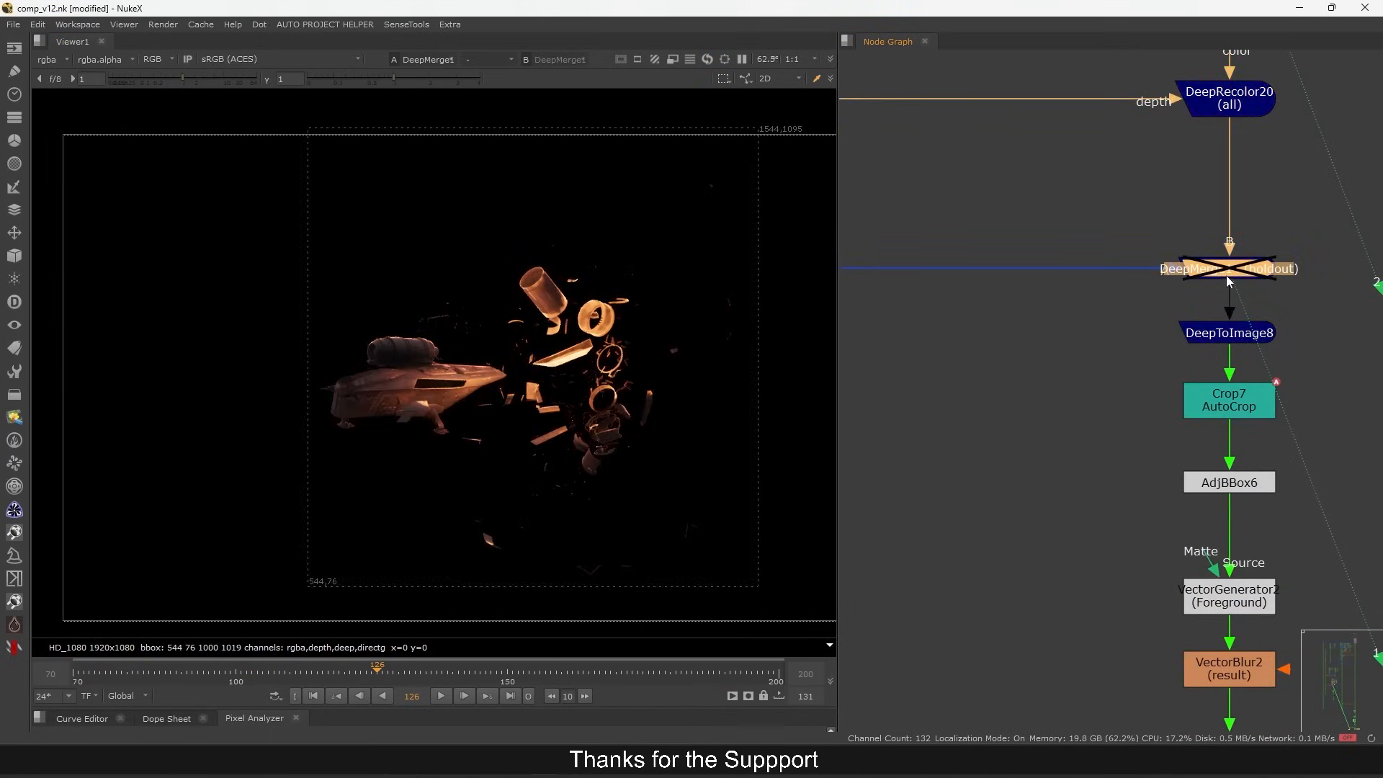
- Go to the main comp line and view Merge41, which places the aircraft over the ocean and explosion
scroll(1188, 308, "down", 5)
left_click(1126, 449)
key("1")
scroll(1221, 413, "down", 6)
mouse_move(1220, 413)
left_mouse_down()
mouse_move(1080, 374)
mouse_move(1057, 292)
mouse_move(1032, 287)
left_mouse_up()
scroll(1204, 301, "up", 4)
left_click_drag(1303, 290, 1160, 410)
key("1")
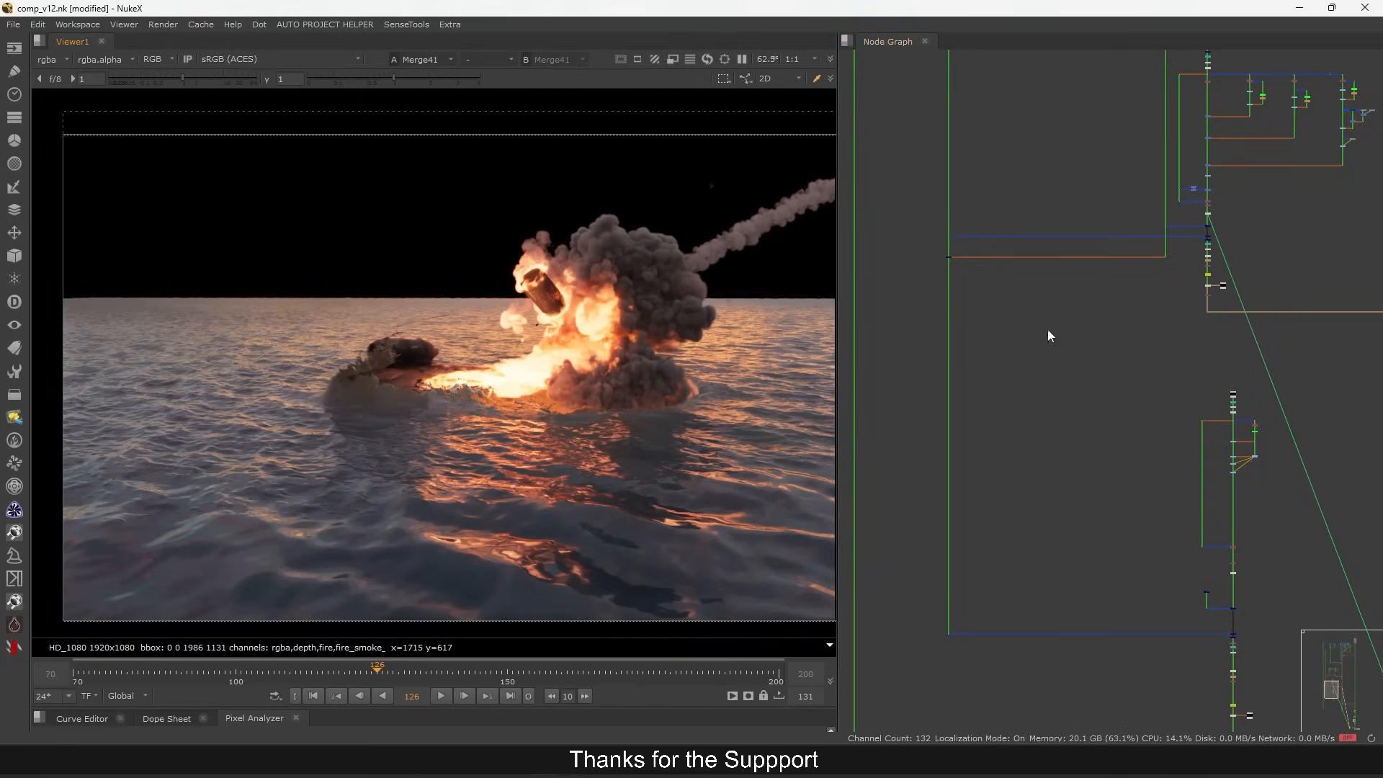
- View the aircraft input at Dot14, check its alpha channel and return to colour
left_click_drag(1345, 321, 1024, 327)
scroll(1204, 332, "up", 6)
left_click(1108, 260)
key("1")
key("a")
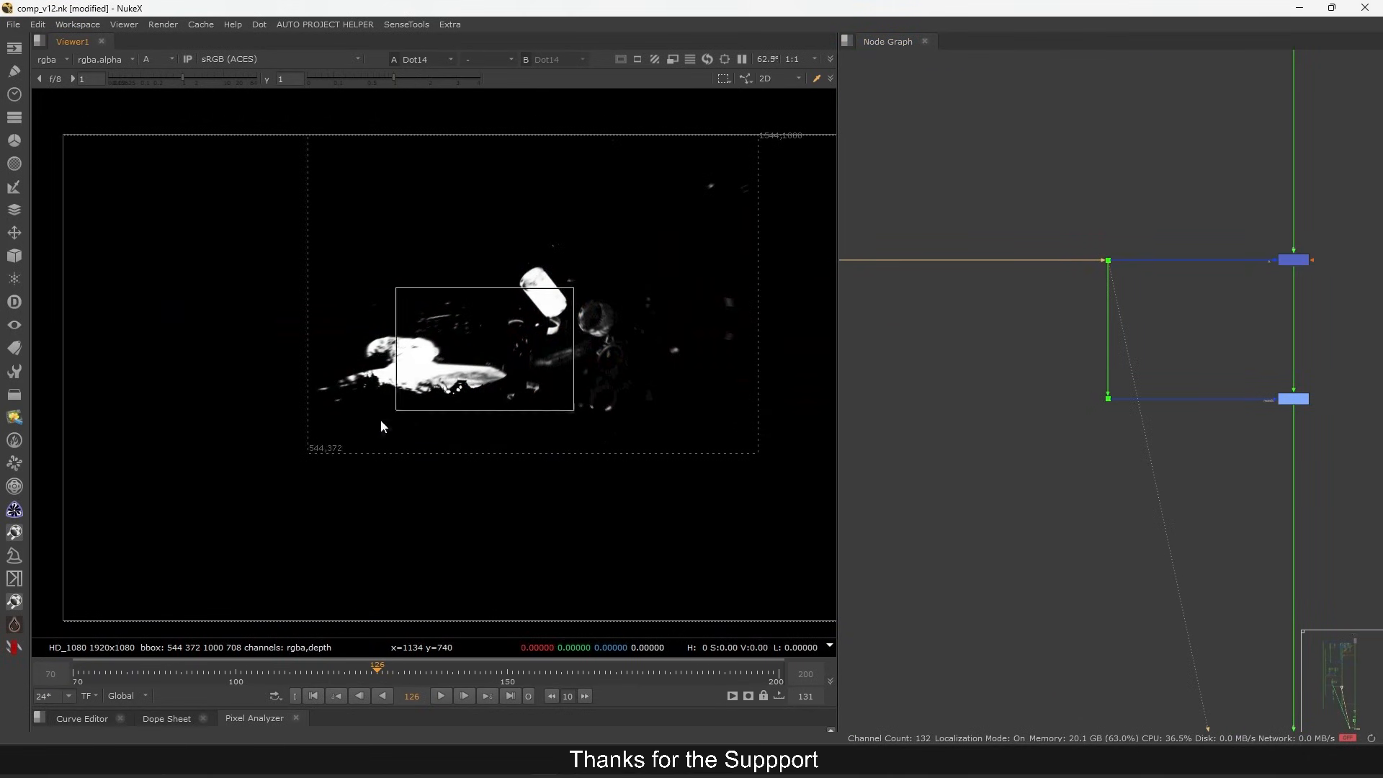
key("a")
- Move on to the water splash branch and view its final output at Dot13
left_click_drag(1248, 216, 1377, 310)
key("1")
scroll(1257, 281, "down", 8)
left_click_drag(1160, 456, 1090, 250)
scroll(1090, 256, "up", 3)
left_click_drag(1053, 463, 1108, 395)
key("1")
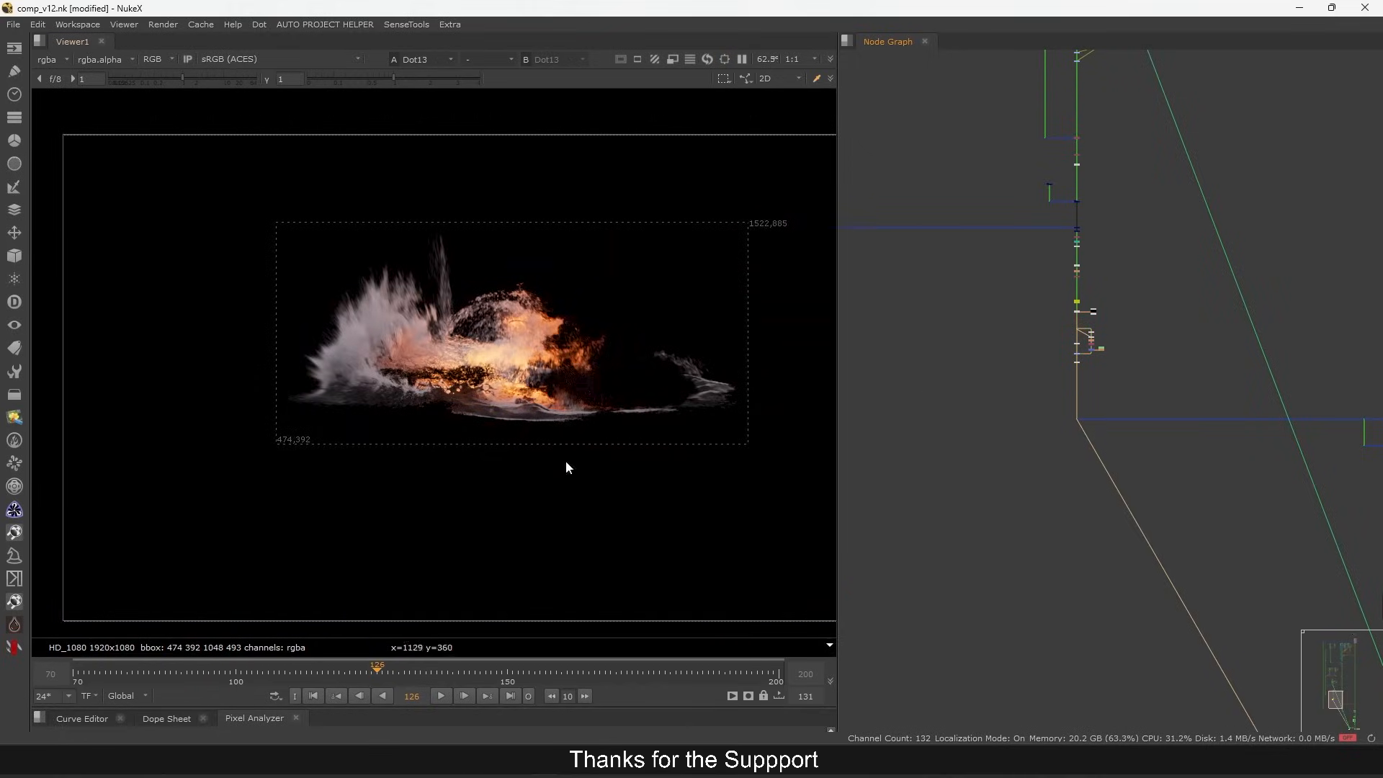
- Inspect the nodes inside the splash branch, working up to its deep holdout merge
left_click_drag(947, 235, 1027, 358)
scroll(1157, 277, "up", 6)
left_click_drag(1139, 291, 1181, 322)
key("1")
left_click_drag(1120, 394, 1190, 387)
key("1")
scroll(1146, 352, "up", 4)
scroll(1170, 378, "up", 4)
left_click_drag(1068, 317, 1230, 383)
key("1")
scroll(1117, 356, "down", 4)
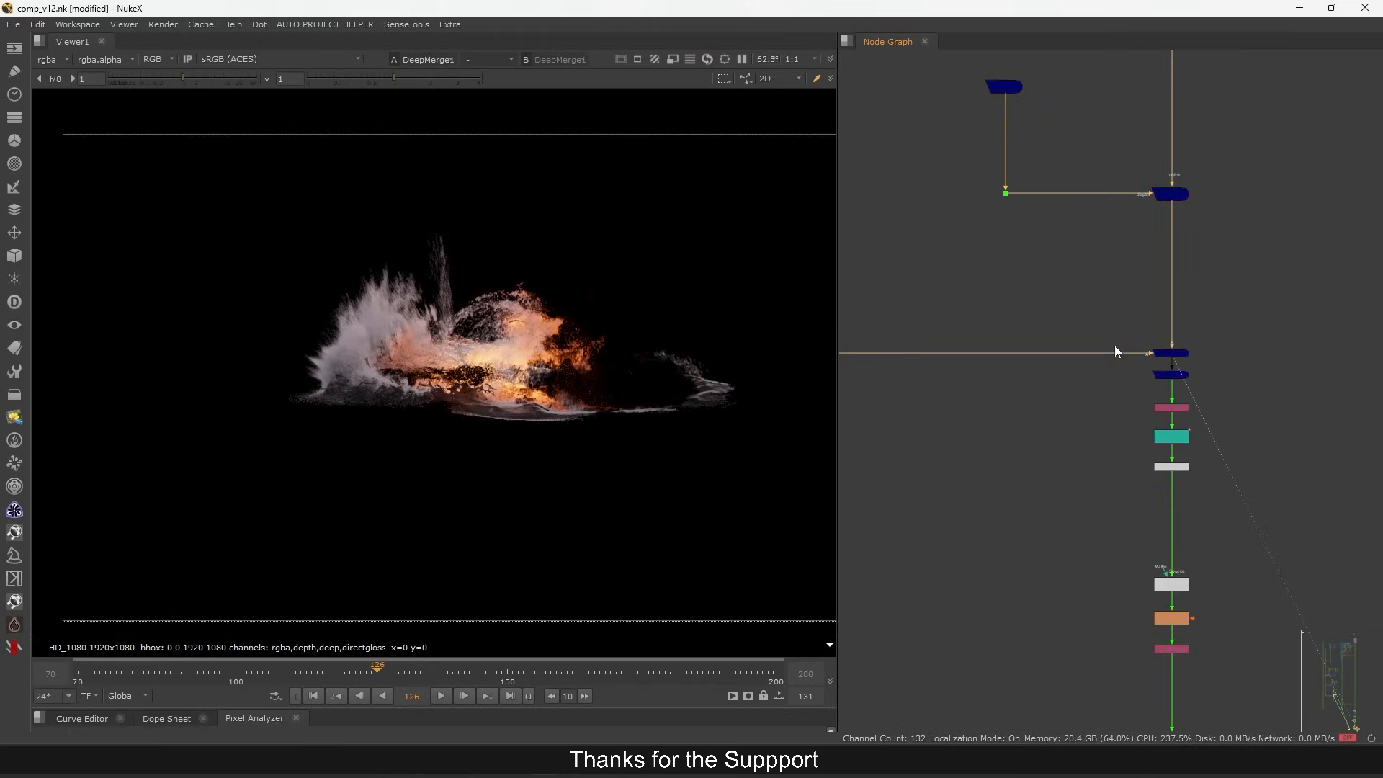
- Trace the deep line feeding the splash holdout back up the graph and view nodes along it
scroll(1138, 393, "down", 10)
left_click_drag(1050, 437, 1137, 585)
scroll(1101, 306, "up", 4)
scroll(1124, 237, "up", 6)
left_click_drag(1182, 149, 1014, 257)
key("1")
left_click_drag(988, 290, 1161, 376)
key("1")
- Follow the combined deep line down the graph and view its output at Dot157
scroll(1161, 363, "down", 5)
left_click_drag(1159, 589, 1121, 249)
scroll(1121, 252, "down", 5)
left_click_drag(1150, 710, 1119, 198)
scroll(1120, 199, "down", 5)
scroll(1090, 357, "up", 5)
left_click_drag(1072, 389, 1146, 302)
key("1")
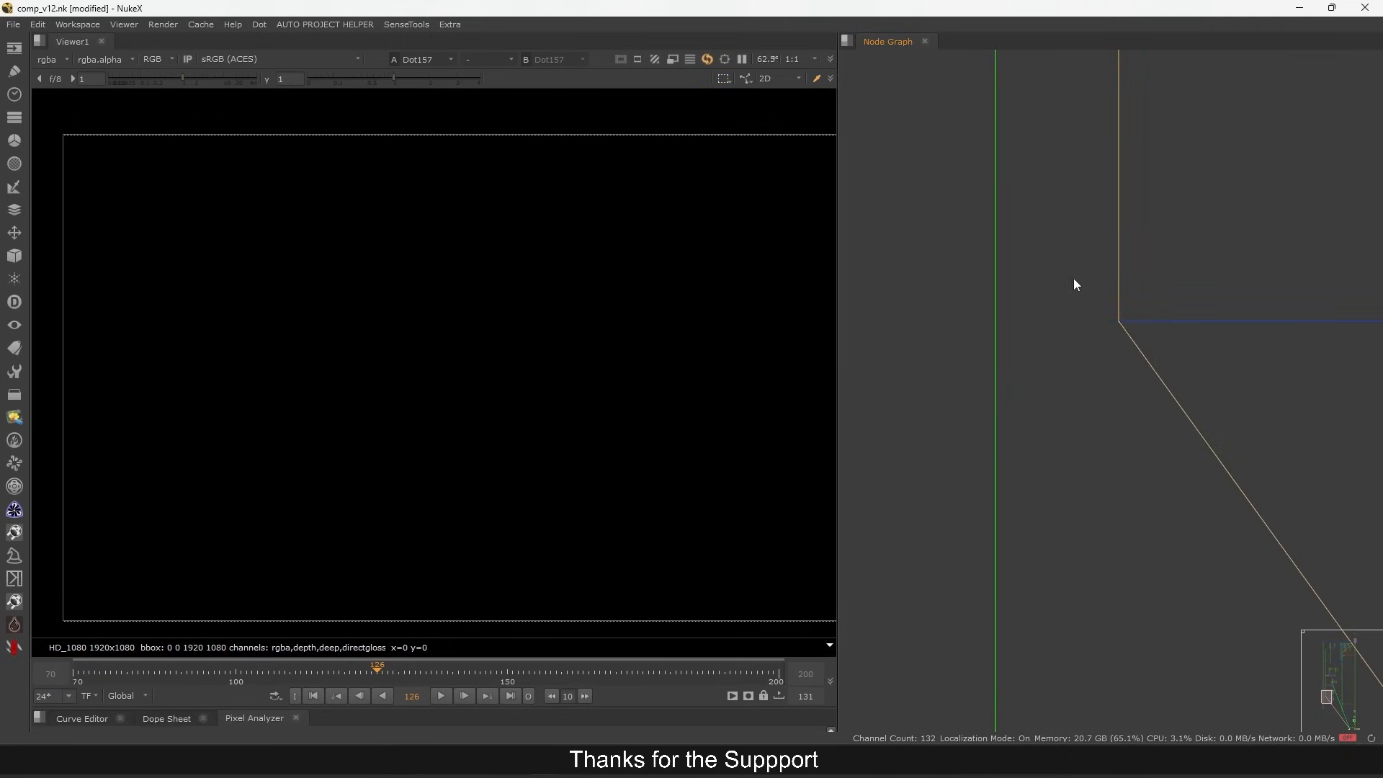
- Display the deep channel of Dot157, lower the viewer gain until depth is readable, and show the full frame
left_click(49, 59)
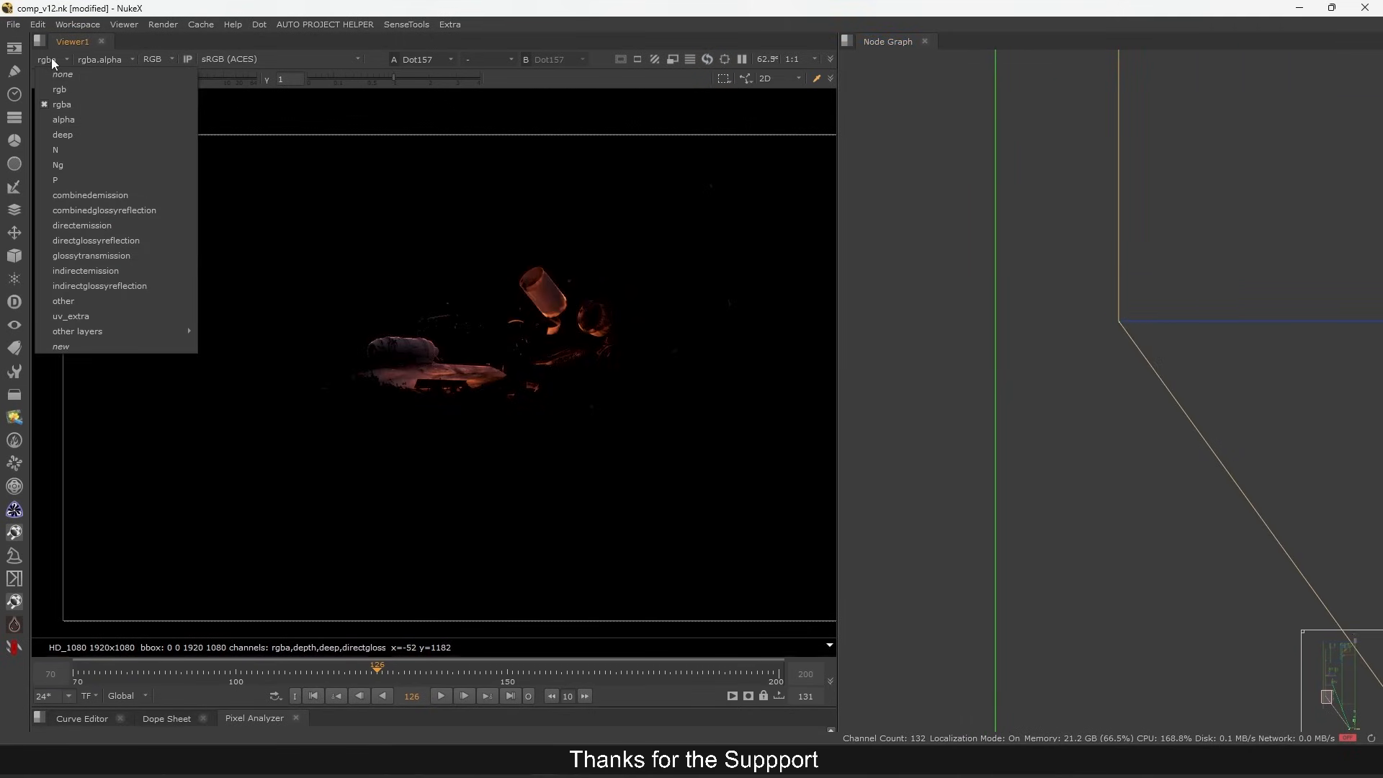
left_click(66, 136)
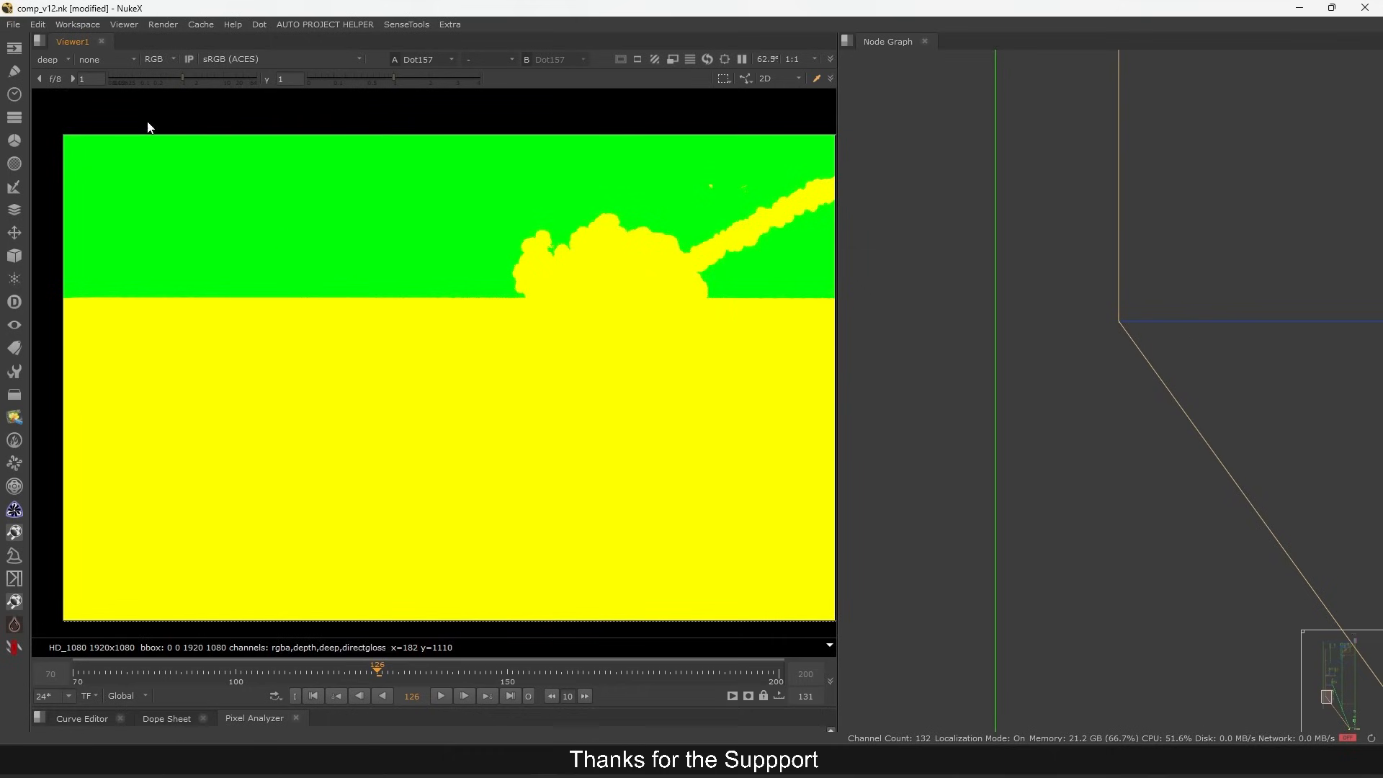
left_click_drag(164, 85, 45, 148)
left_click(39, 79)
left_click(39, 79)
left_click(40, 79)
scroll(481, 325, "down", 4)
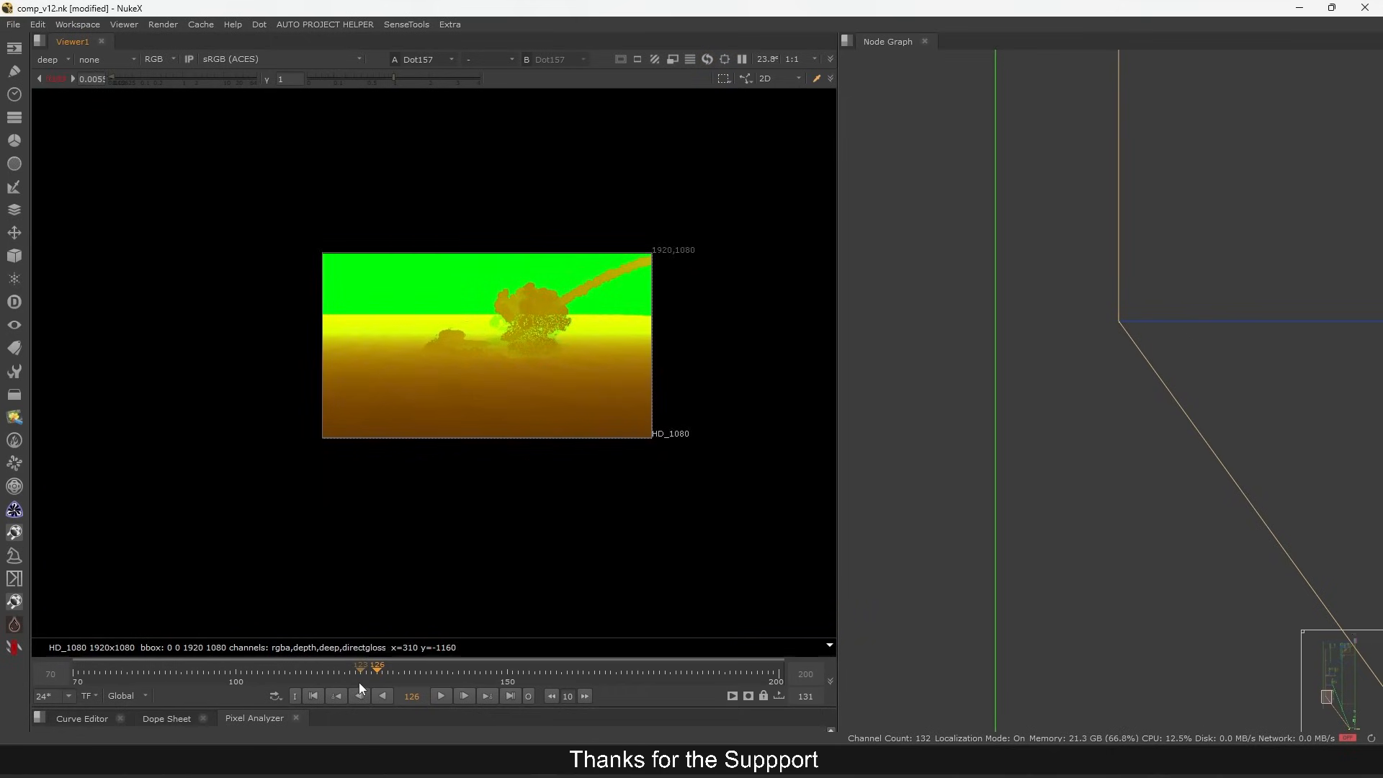
- Play the sequence to review the combined deep data of all elements over time
left_click(440, 696)
scroll(521, 348, "up", 2)
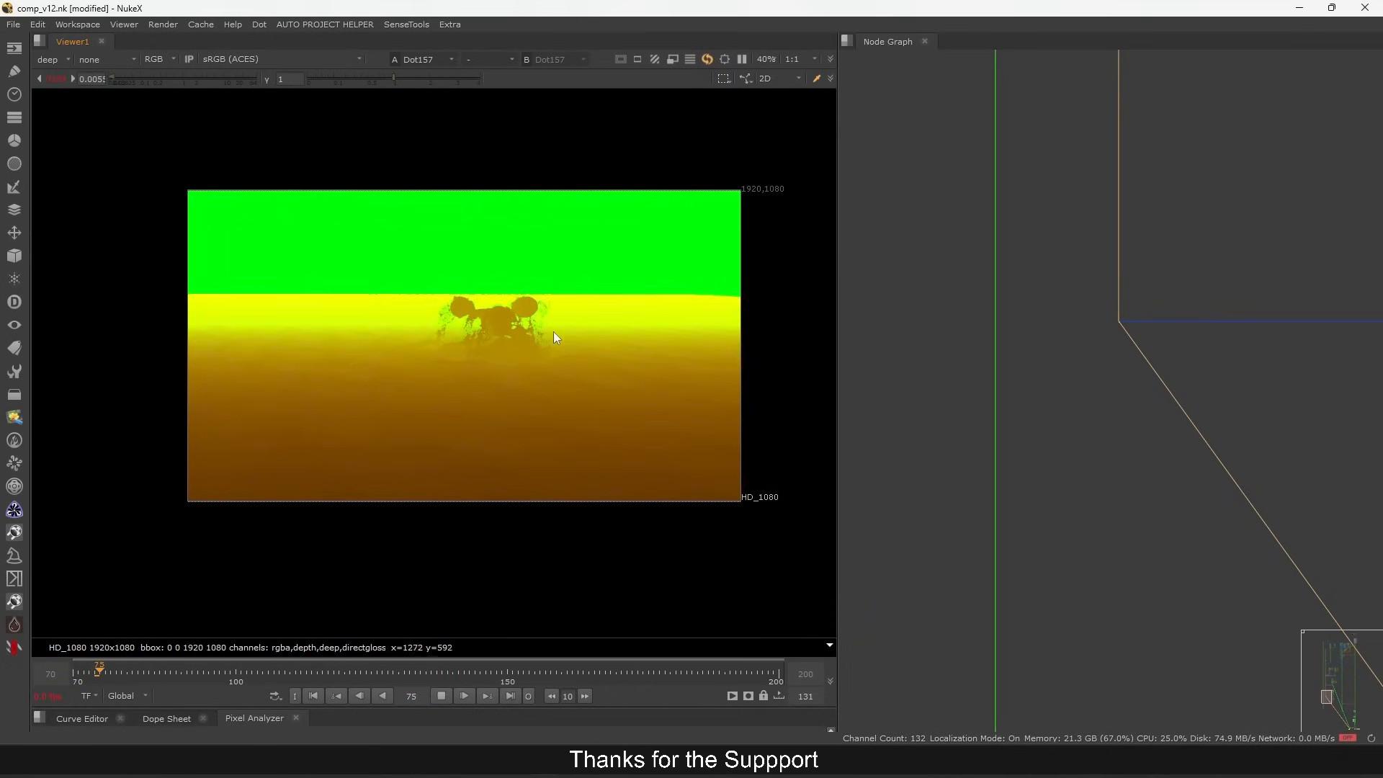
scroll(535, 338, "up", 1)
left_click_drag(590, 293, 296, 485)
left_click_drag(704, 219, 184, 490)
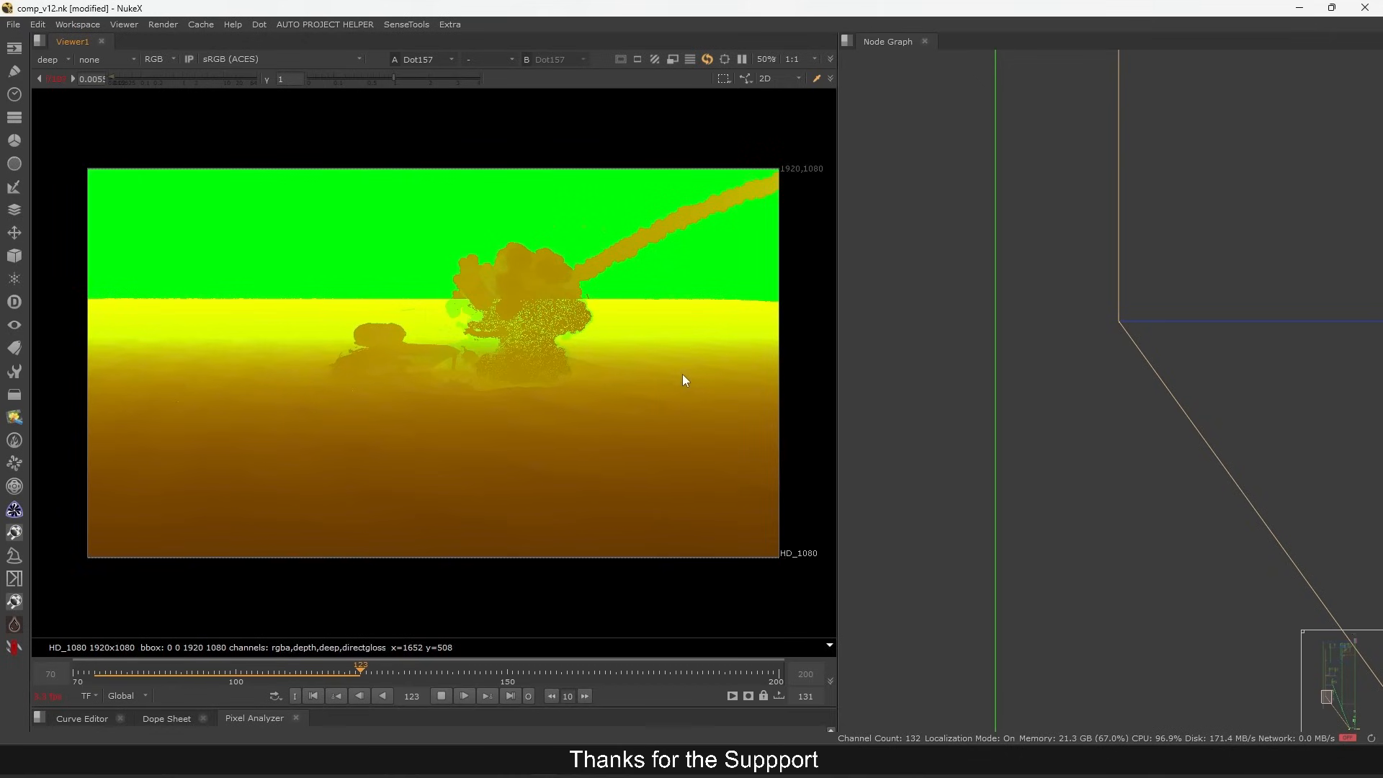
- Stop playback, go to frame 145, reset the viewer gain and switch the display back to rgba
left_click(439, 699)
left_click(482, 677)
left_click(55, 79)
left_click(54, 59)
left_click(62, 105)
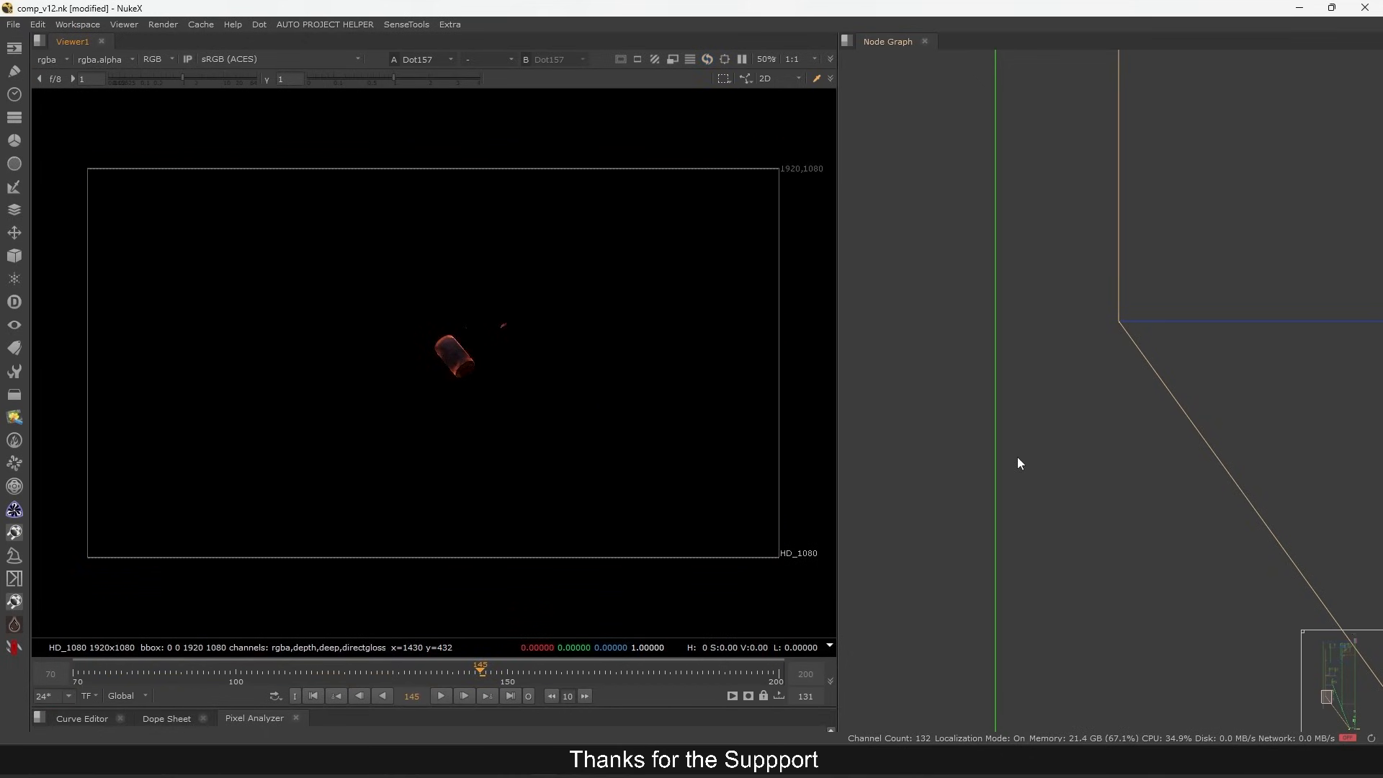
- Return to the end of the splash branch and view Dot13 at frame 145
scroll(1100, 419, "down", 9)
left_click_drag(1213, 390, 1122, 350)
scroll(1017, 352, "up", 7)
key("1")
left_click_drag(1245, 355, 1161, 340)
scroll(1163, 337, "up", 5)
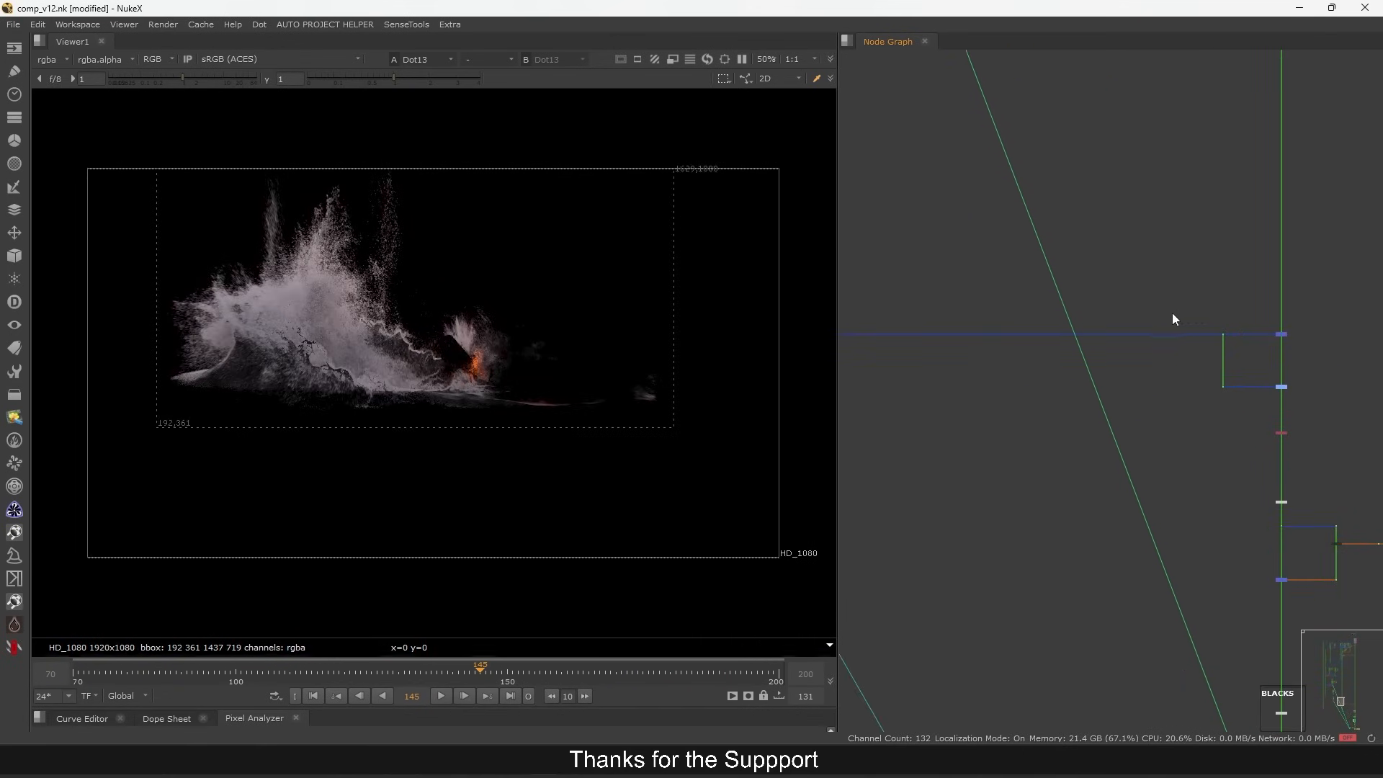
- View Merge42 and toggle it off and on to check the splash's contribution
left_click_drag(1307, 360, 1308, 361)
key("1")
left_click_drag(1286, 338, 1199, 386)
scroll(1233, 354, "up", 1)
key("d")
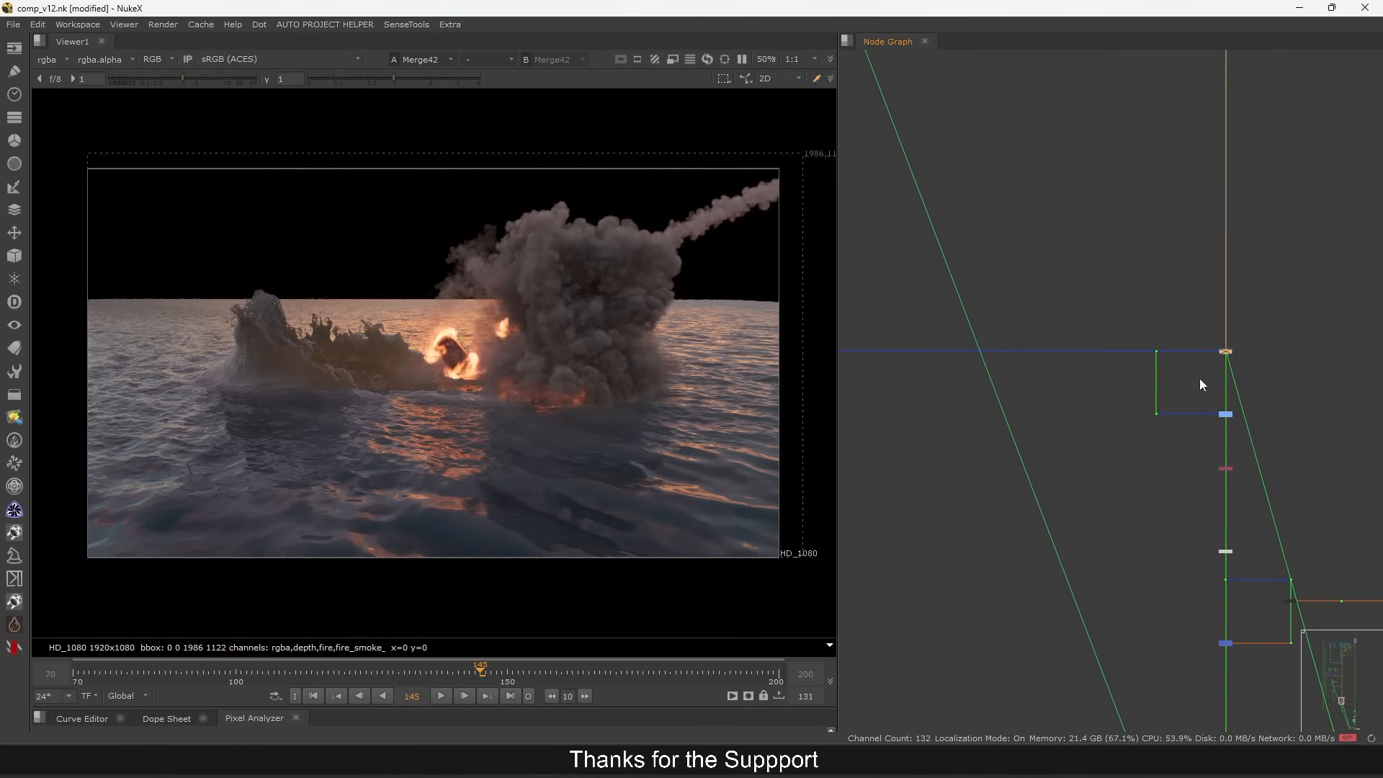
key("d")
- Look over the whole node graph, marking out the element branches and their shared deep line
scroll(1182, 526, "down", 10)
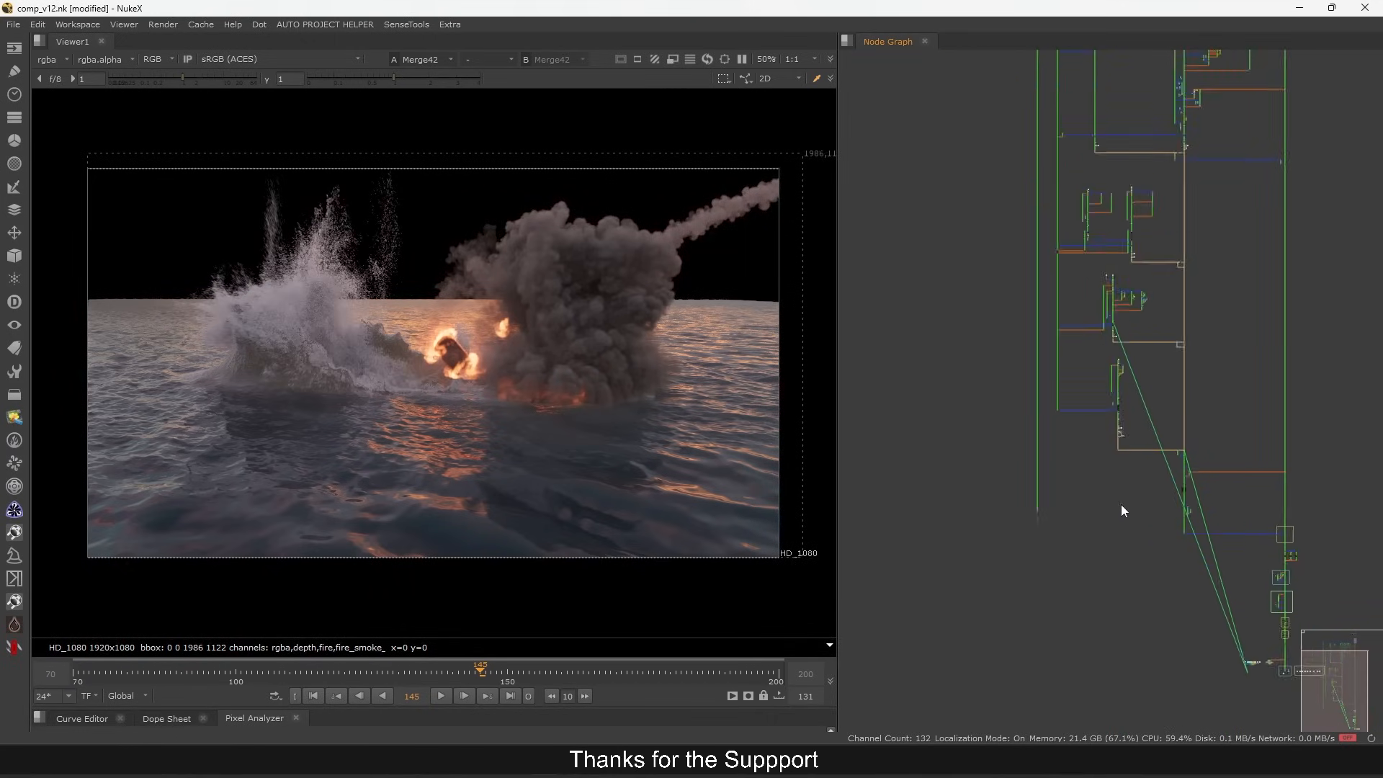
scroll(1081, 314, "up", 3)
left_click_drag(1044, 295, 1231, 541)
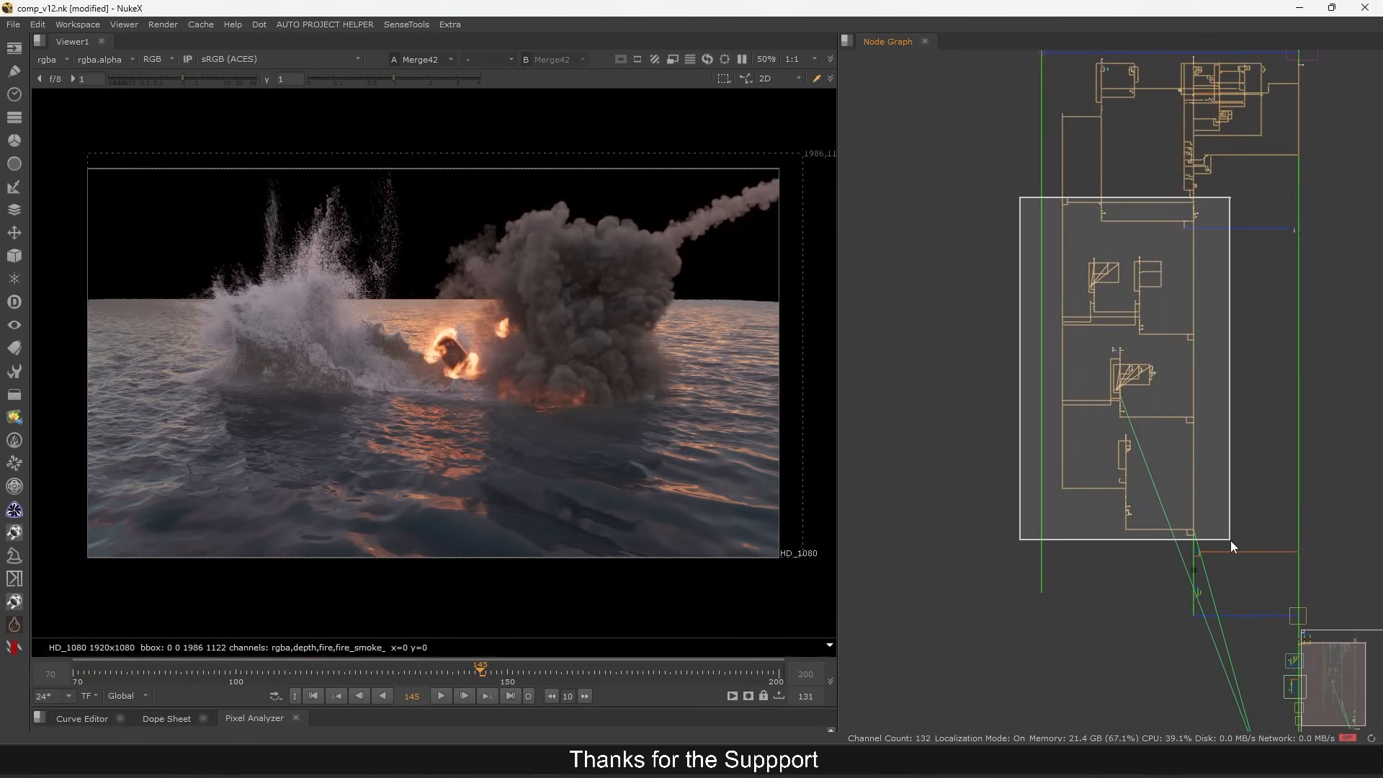
left_click_drag(1013, 95, 1082, 529)
left_click_drag(1170, 555, 1222, 274)
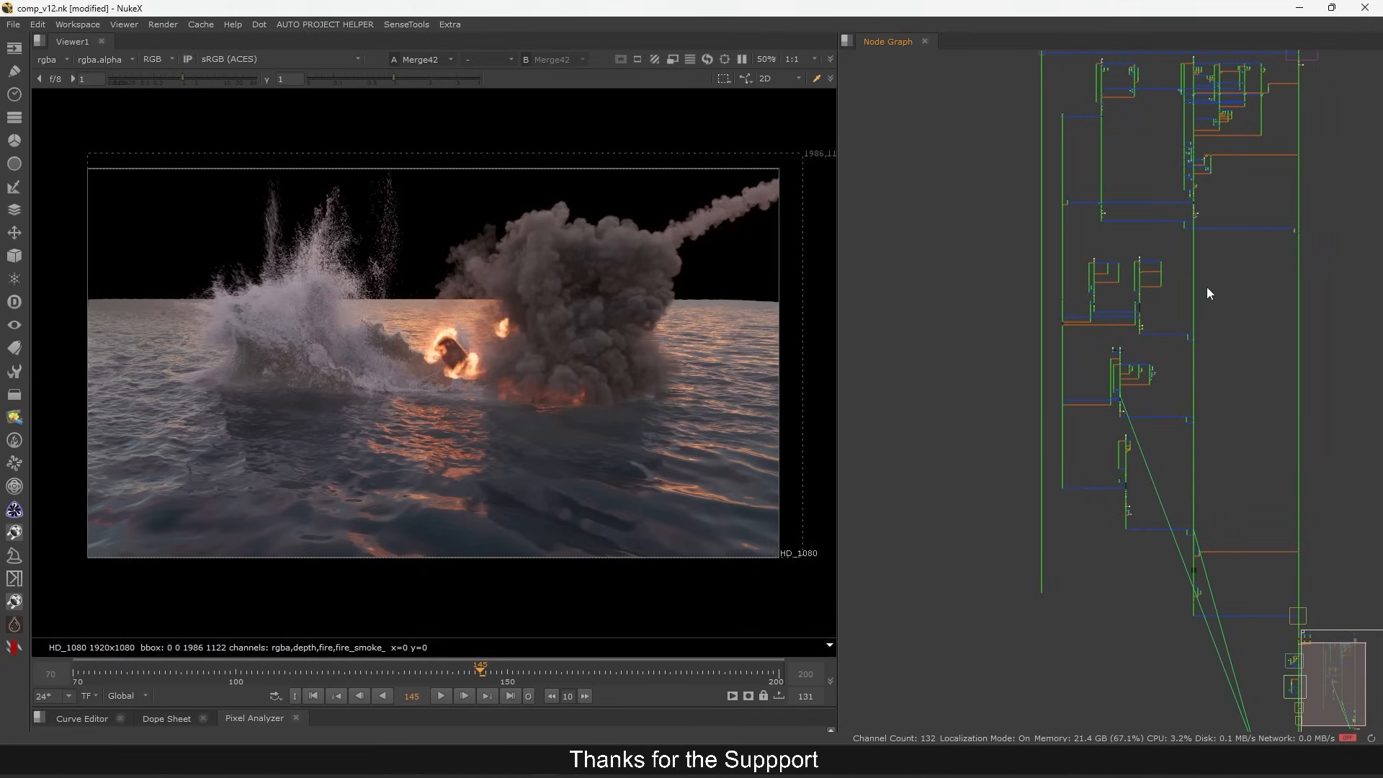
- Go to the explosion branch and view DeepToImage7 directly after DeepMerge11 (holdout)
scroll(1195, 256, "up", 6)
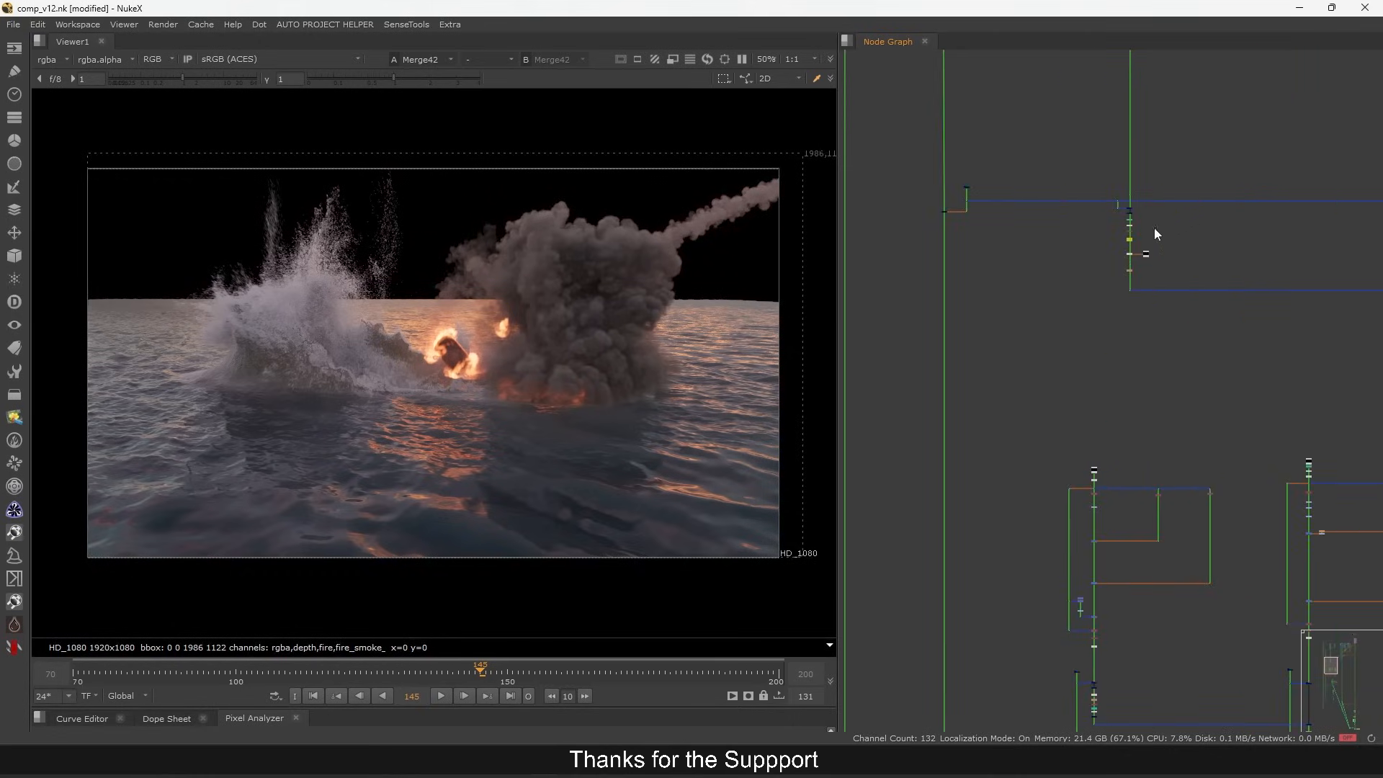
scroll(1167, 220, "up", 3)
left_click_drag(1074, 149, 1255, 393)
scroll(1164, 206, "up", 5)
left_click(1144, 300)
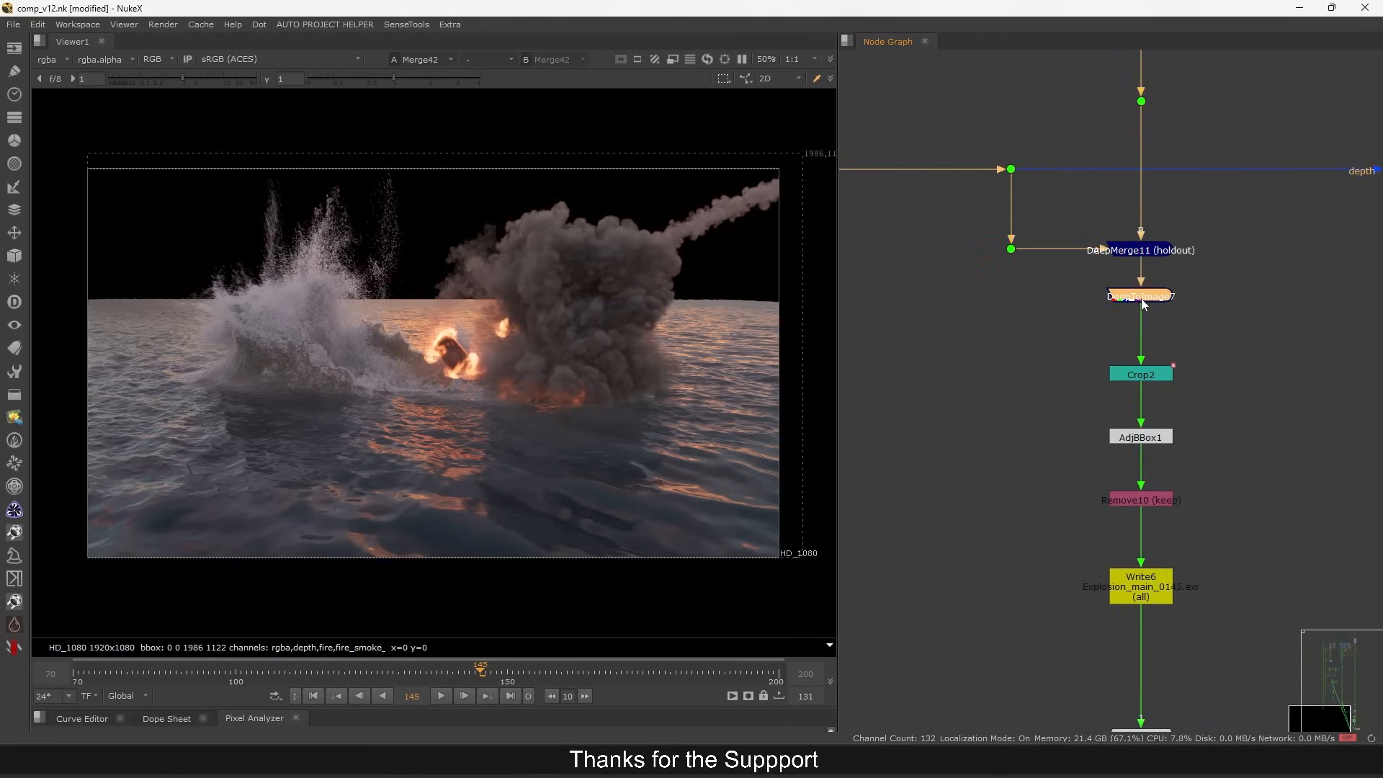
key("1")
- Go to the missile branch and view DeepToImage5, which follows DeepRecolor15
scroll(1117, 412, "down", 10)
scroll(1126, 346, "up", 10)
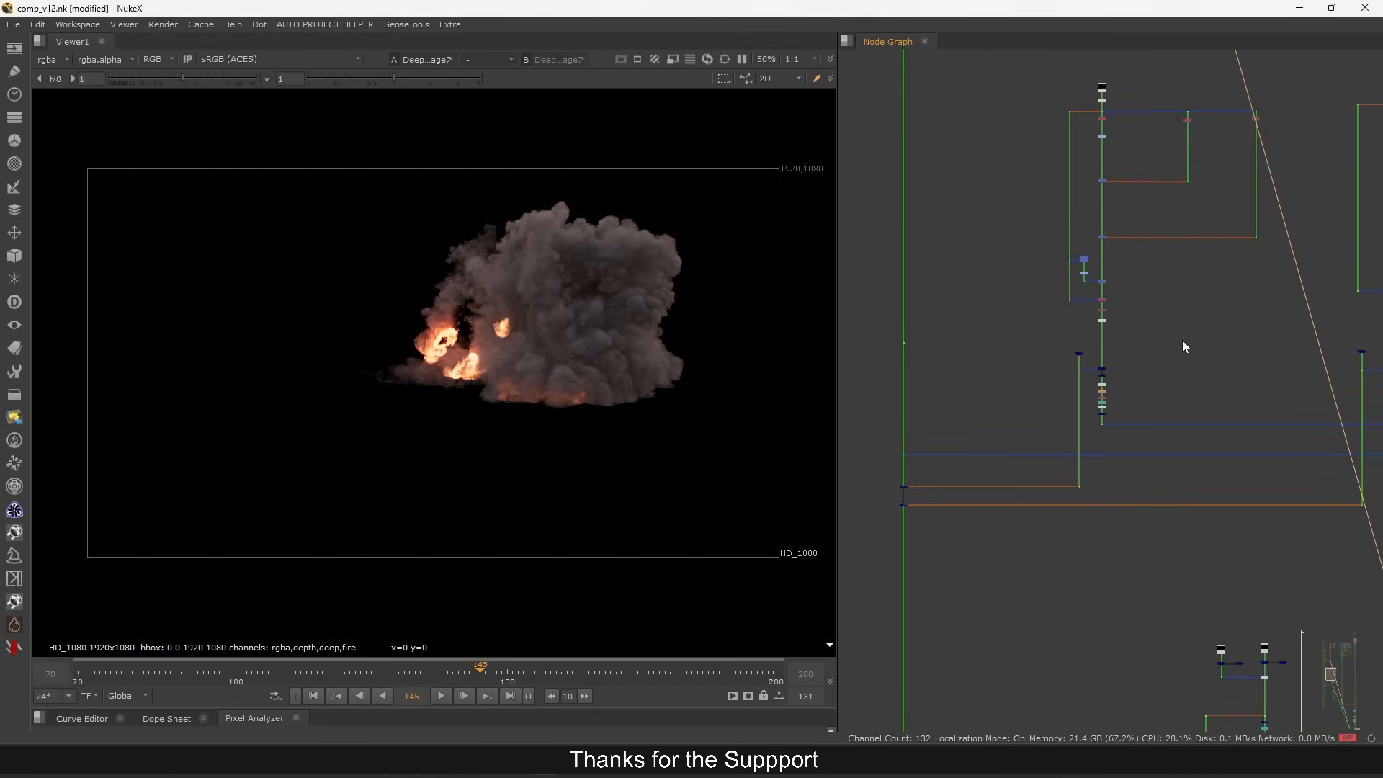
left_click(1113, 322)
key("1")
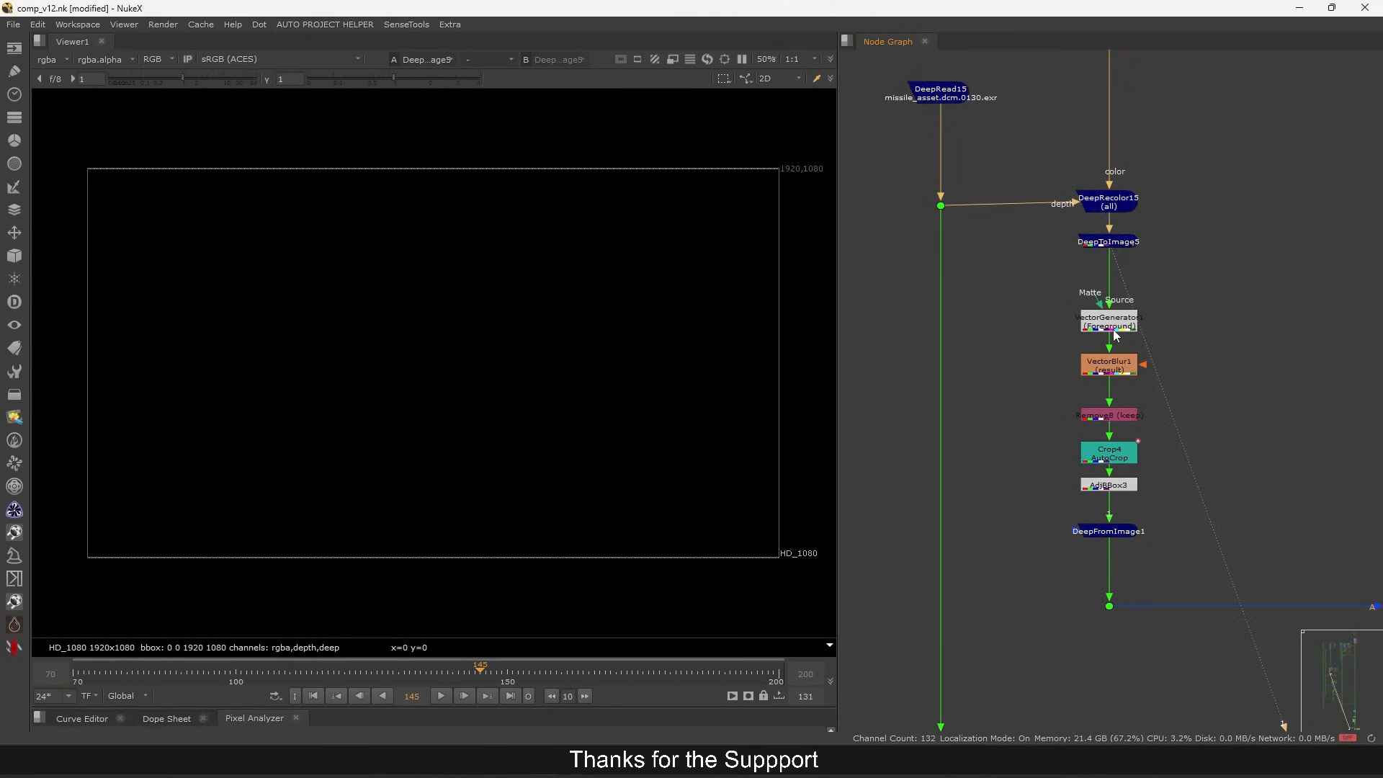
- Go to the ocean branch and view the render around DeepToImage6 and Clamp1
scroll(1095, 438, "down", 8)
scroll(1135, 425, "down", 5)
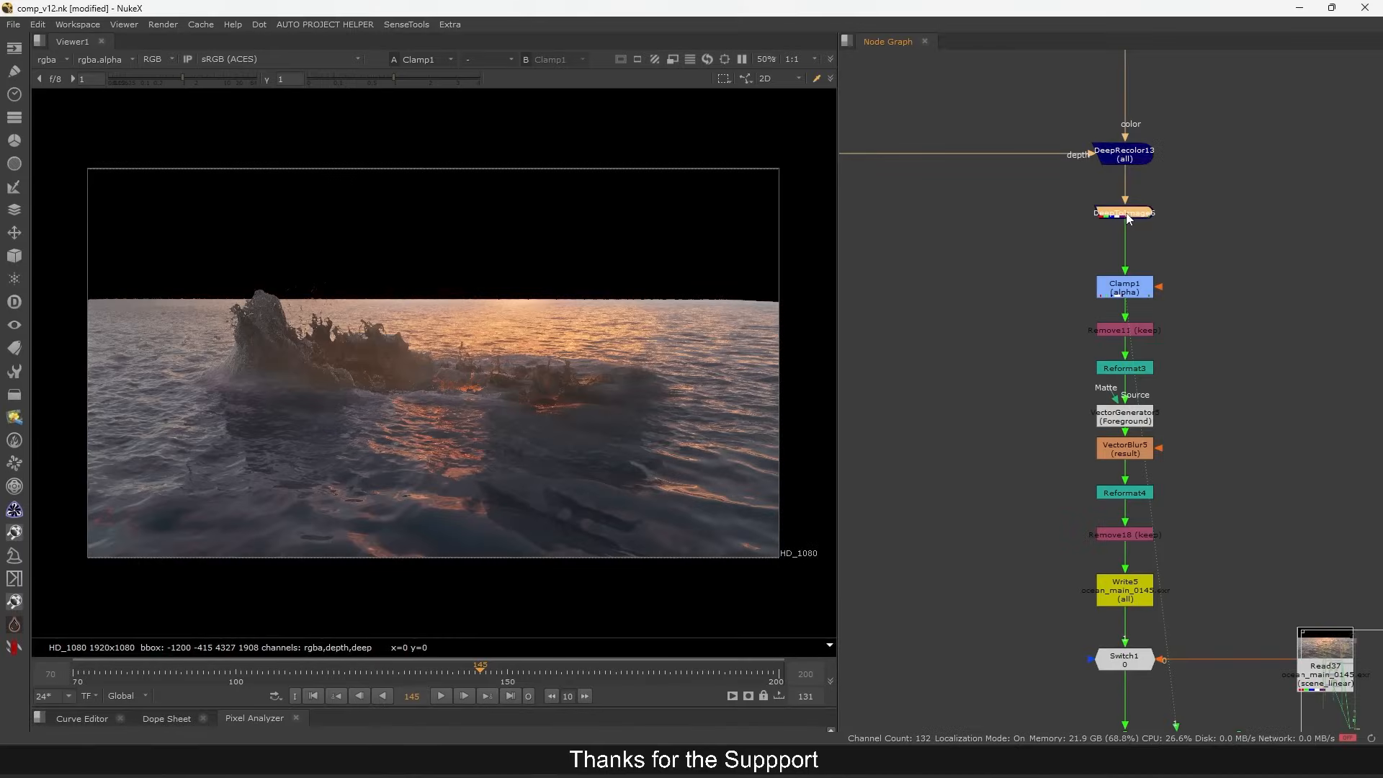
scroll(1095, 281, "down", 3)
scroll(1096, 280, "up", 4)
scroll(1181, 288, "up", 3)
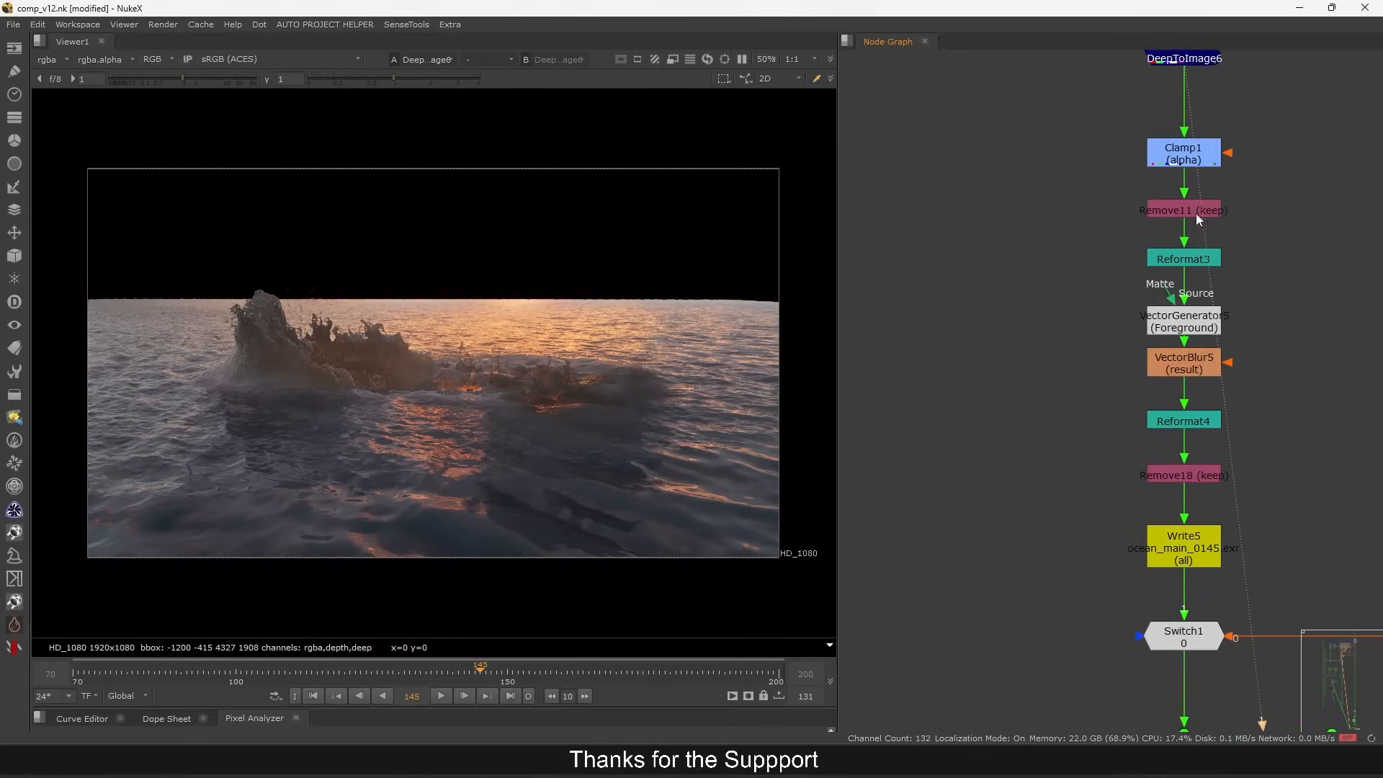
- View the ocean's motion blur at VectorBlur5 and Reformat4, and shift VectorGenerator5 slightly up in the chain
left_click(1171, 367)
key("1")
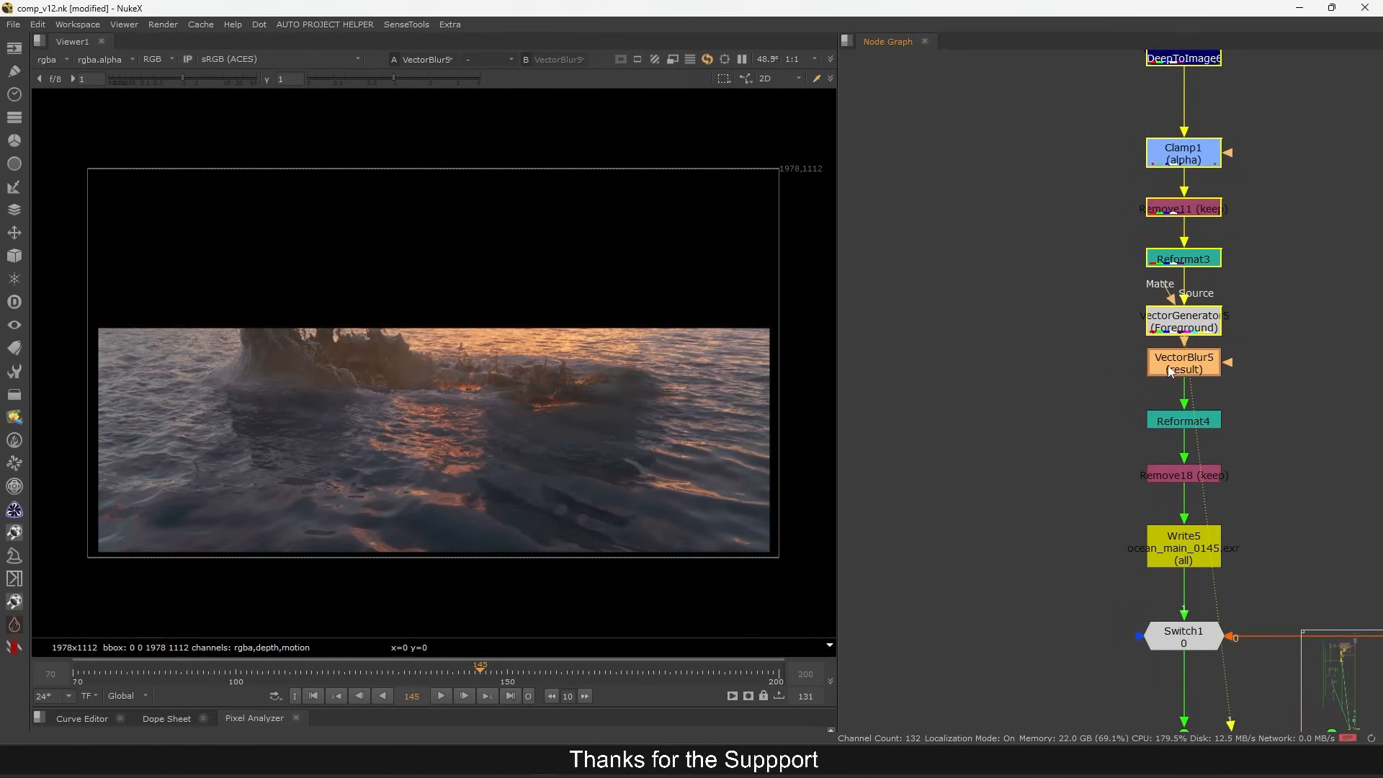
left_click(1183, 421)
key("1")
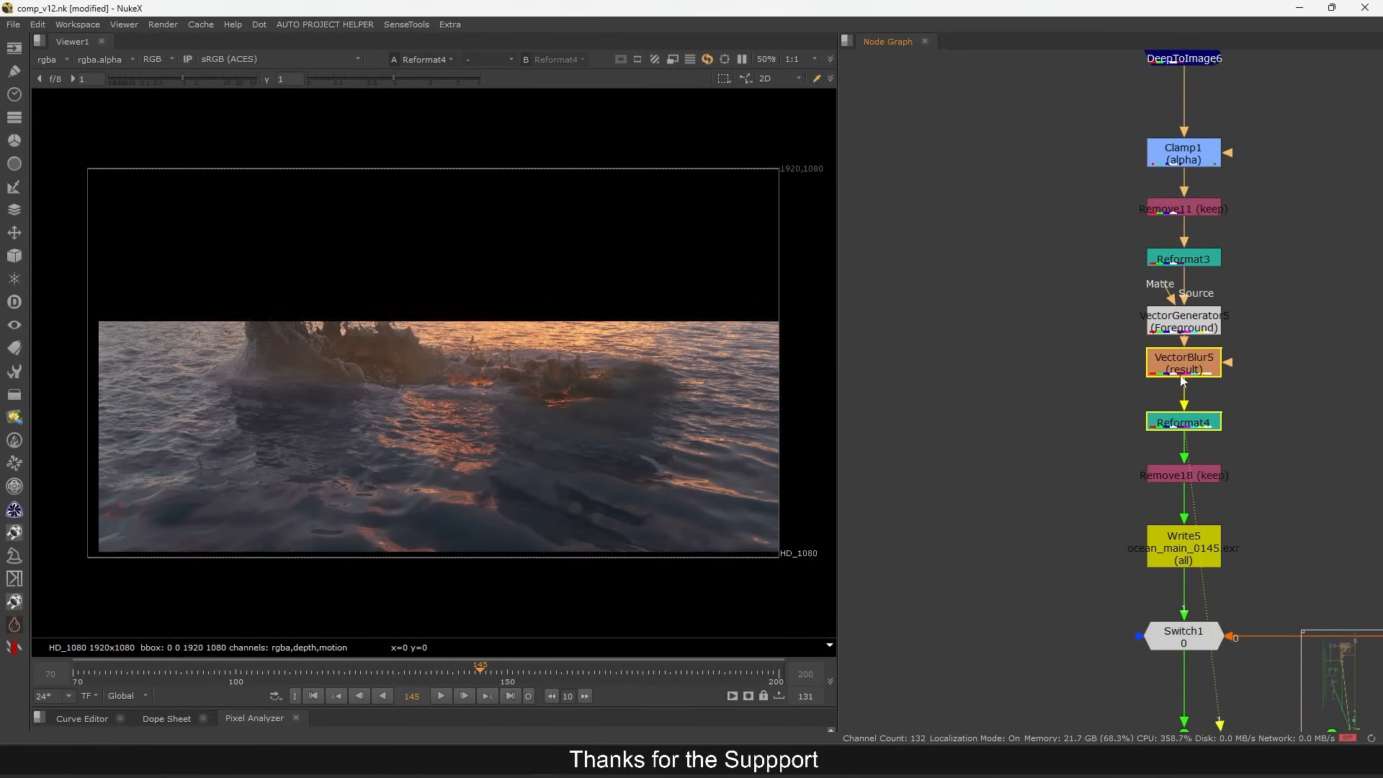
left_click_drag(1187, 311, 1198, 309)
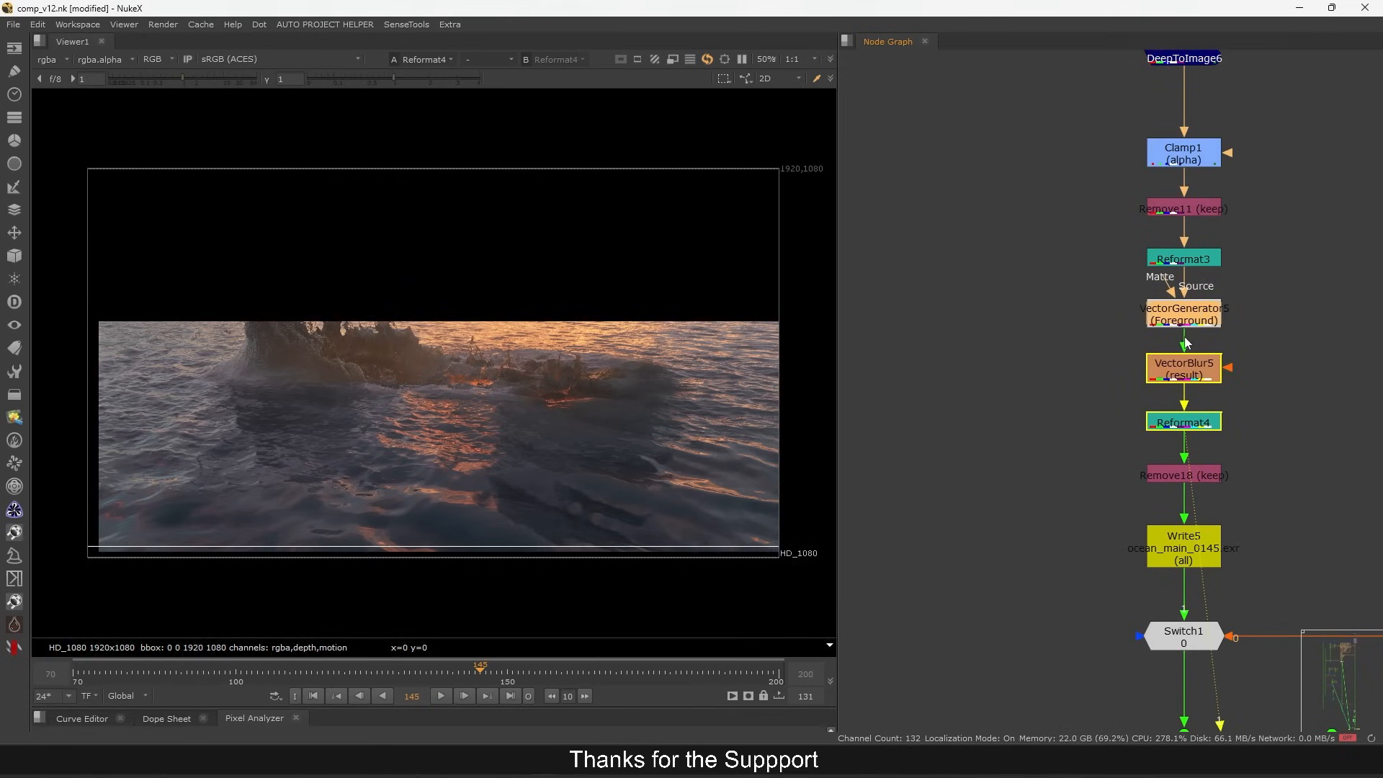
- View the prerendered ocean in Read37, scrub to frame 76 and inspect the water surface up close
scroll(1182, 470, "down", 3)
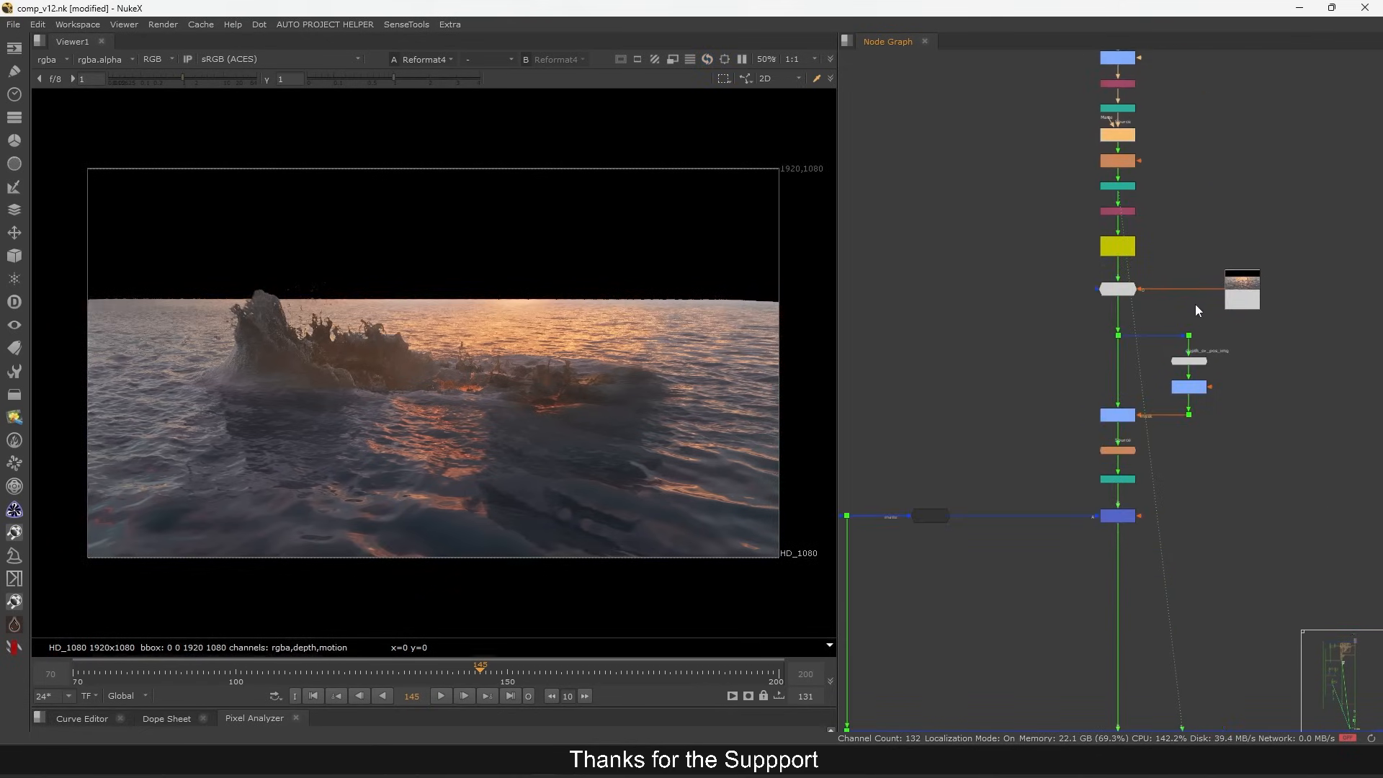
left_click(1250, 298)
key("1")
left_click_drag(382, 678, 105, 679)
scroll(389, 399, "up", 6)
scroll(1057, 431, "up", 4)
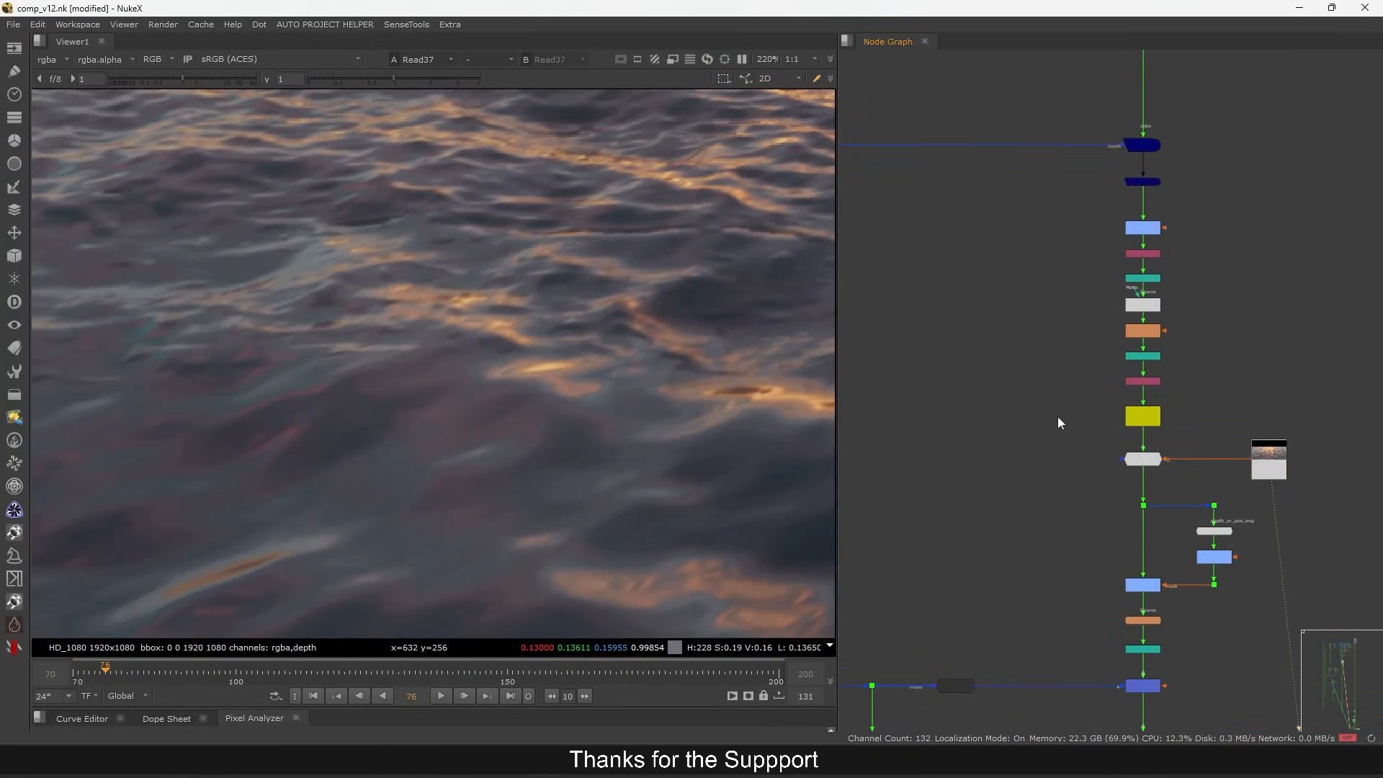
- Compare the unblurred ocean at DeepToImage6 with the Read37 prerender at frame 76
left_click(1153, 145)
key("1")
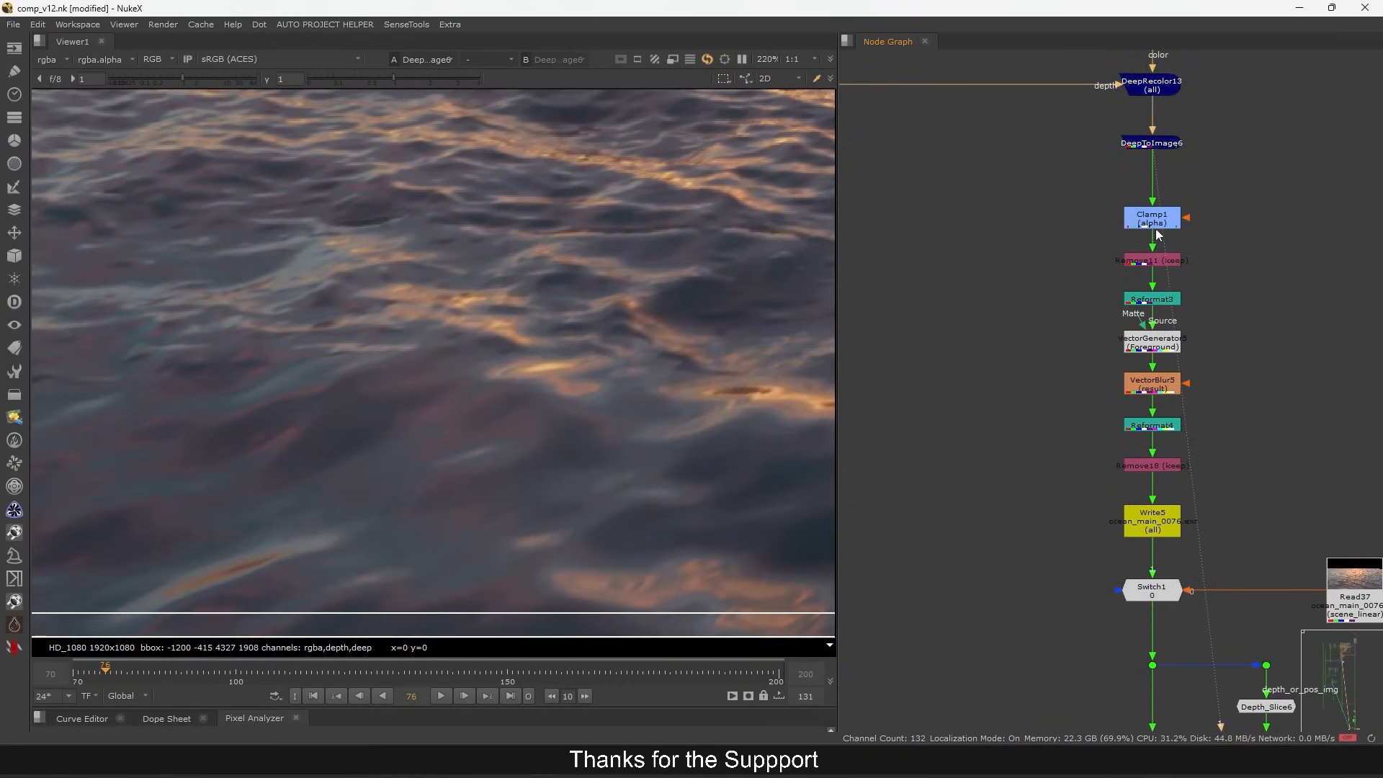
left_click_drag(1193, 483, 1117, 327)
left_click(1278, 446)
key("2")
left_click(1221, 310)
key("1")
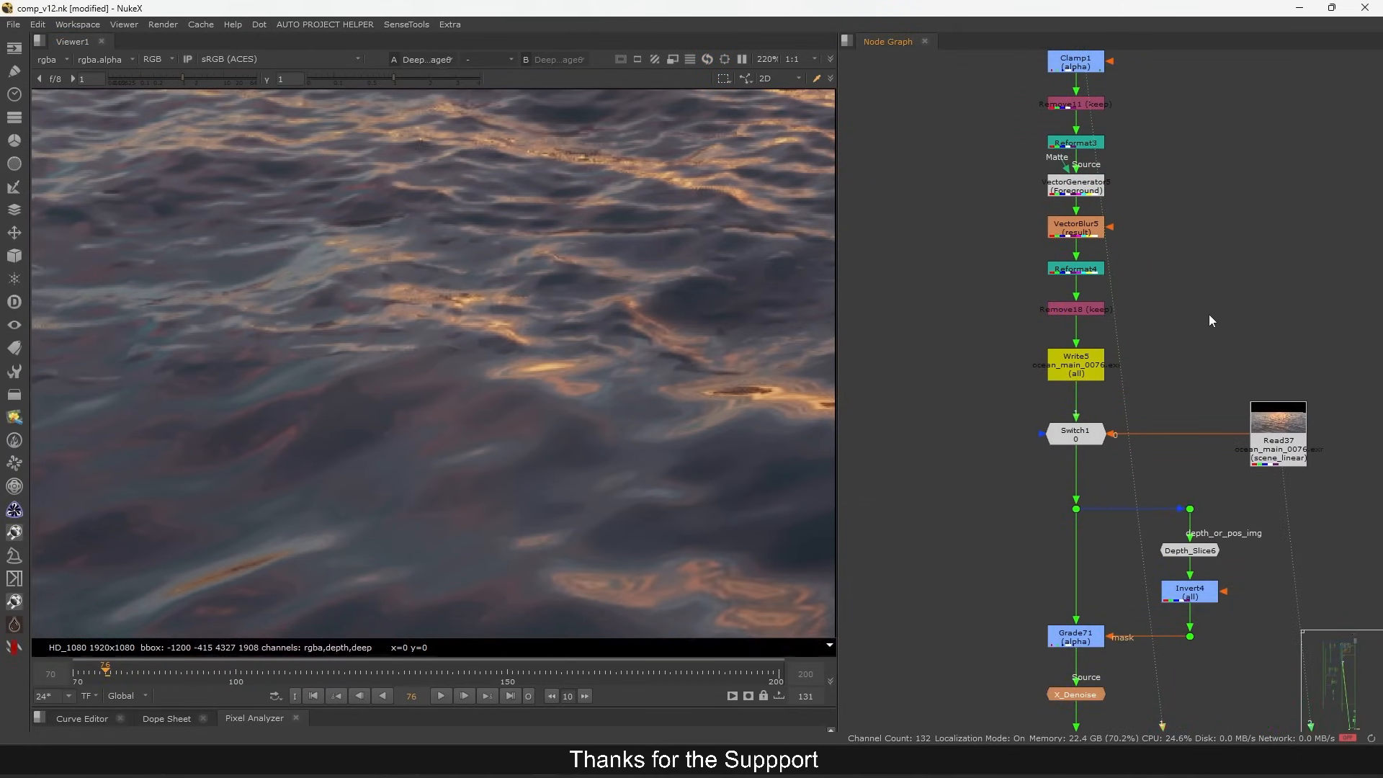
left_click_drag(1101, 492, 1123, 325)
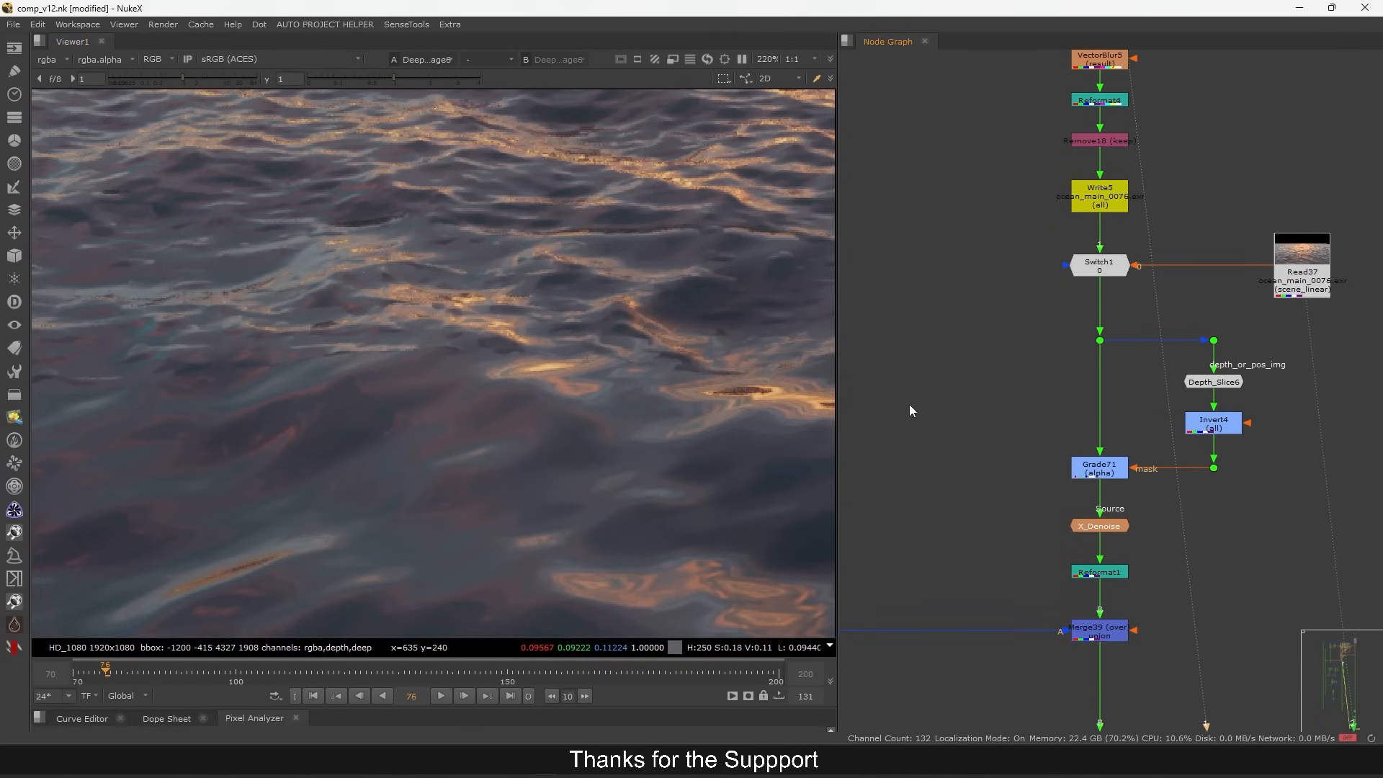
- View the ocean render at the X_Denoise node and inspect the water and horizon up close
key("f")
left_click_drag(1096, 537, 1107, 413)
scroll(1107, 408, "up", 4)
left_click(1118, 405)
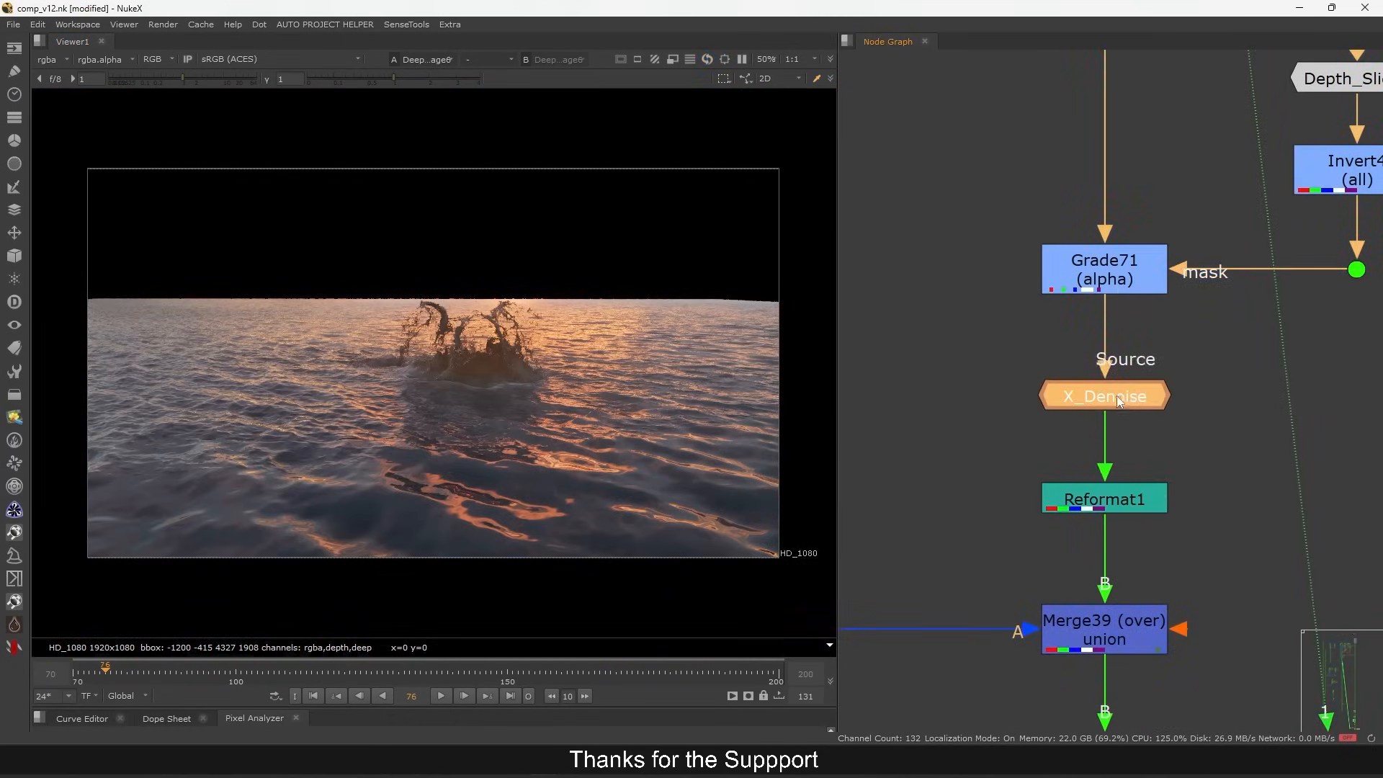
key("1")
scroll(500, 370, "up", 8)
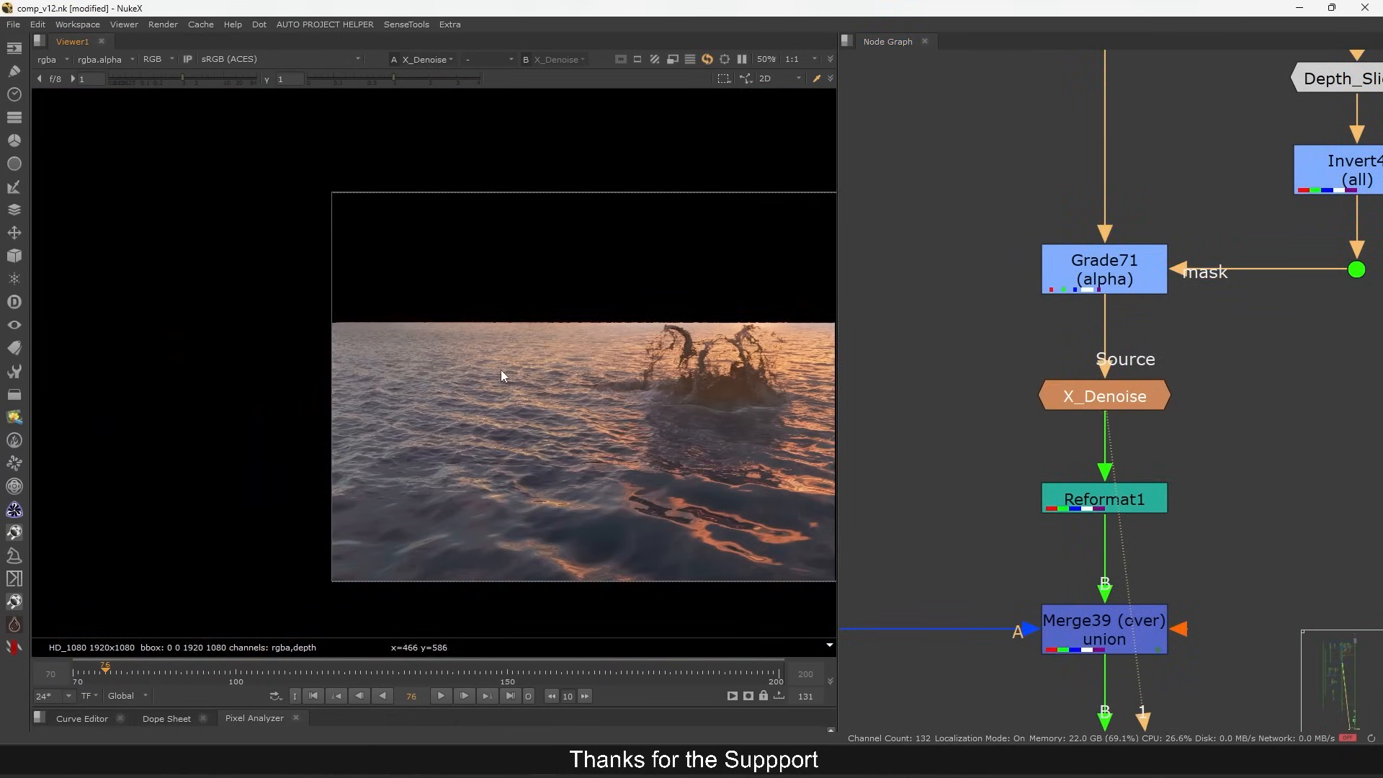
- Disable X_Denoise to compare the ocean without denoising, and enable it again
left_click(1110, 402)
key("d")
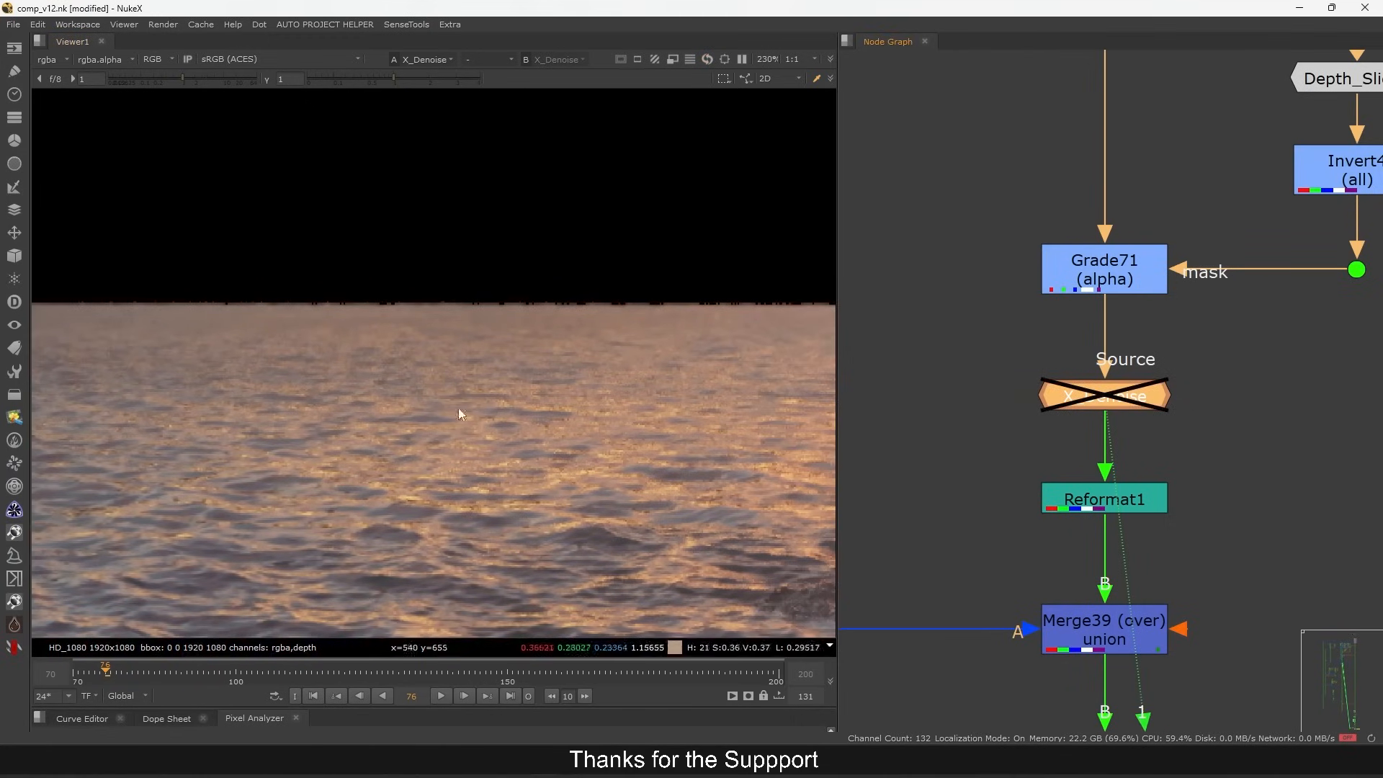
key("f")
left_click(1102, 402)
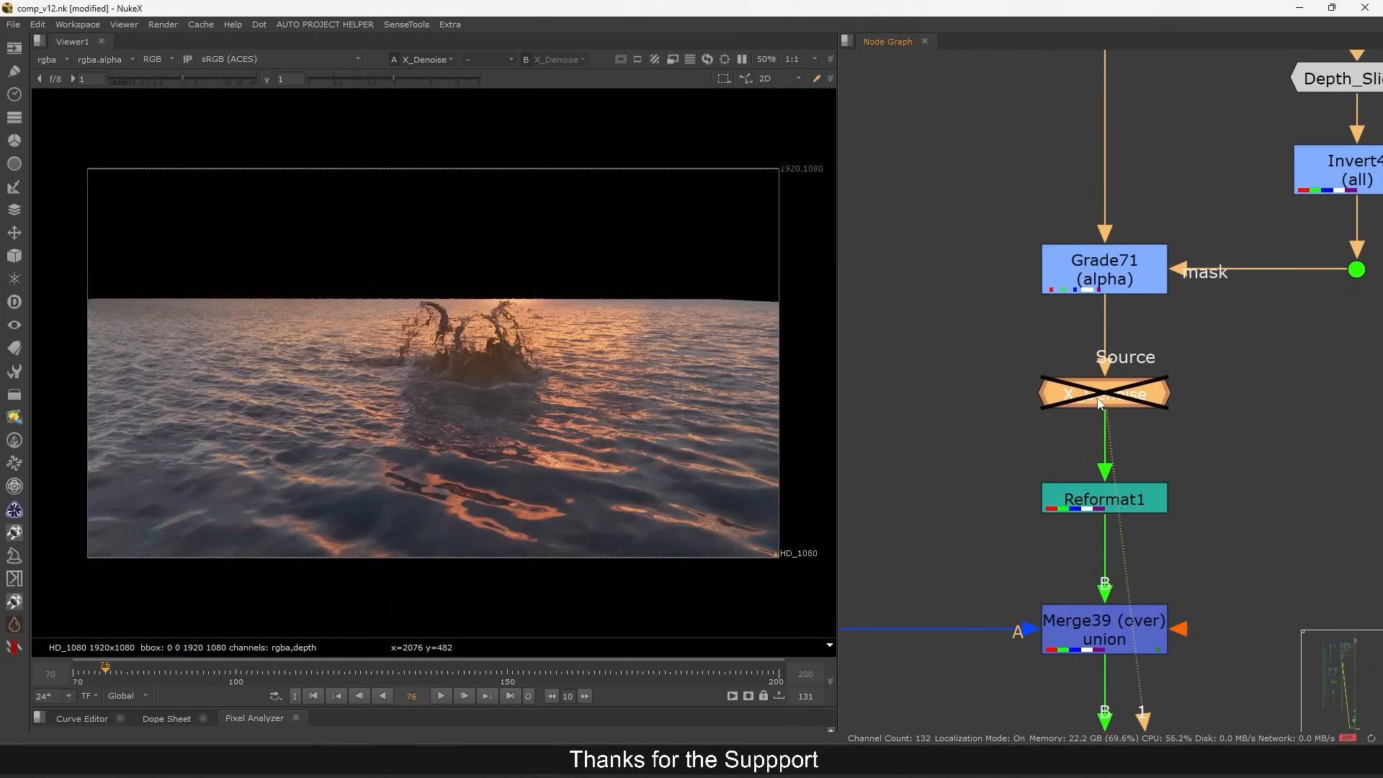
key("d")
- Follow the ocean branch down to the main merge column and view the comp at Merge42
scroll(1138, 390, "down", 5)
left_click_drag(1120, 254, 1283, 426)
left_click_drag(1102, 403, 1102, 392)
left_click_drag(1097, 448, 1096, 437)
left_click(1098, 484)
scroll(1081, 461, "down", 4)
left_click_drag(1057, 482, 1143, 421)
scroll(1065, 435, "up", 4)
left_click(1095, 407)
scroll(1151, 394, "up", 2)
scroll(1159, 366, "down", 12)
scroll(1132, 560, "up", 8)
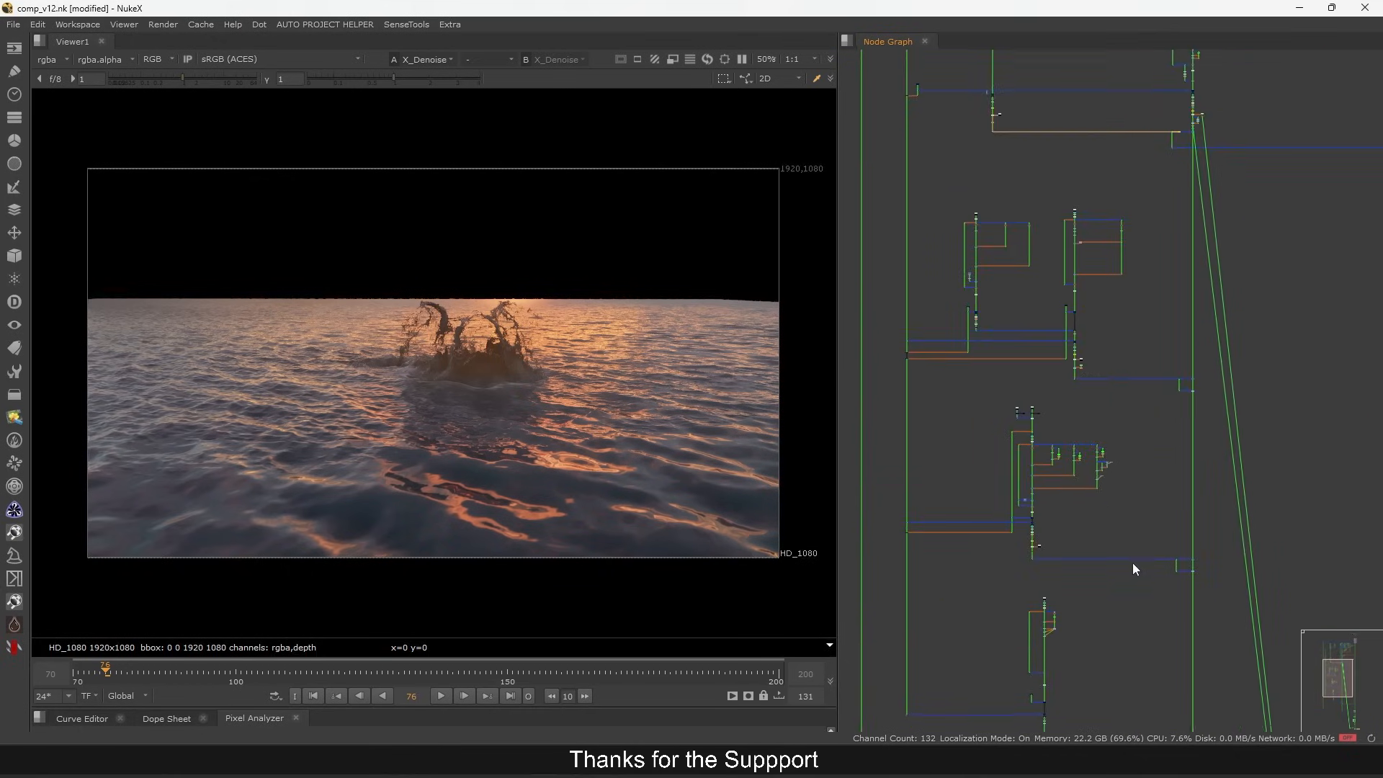
left_click_drag(1165, 263, 1111, 309)
key("1")
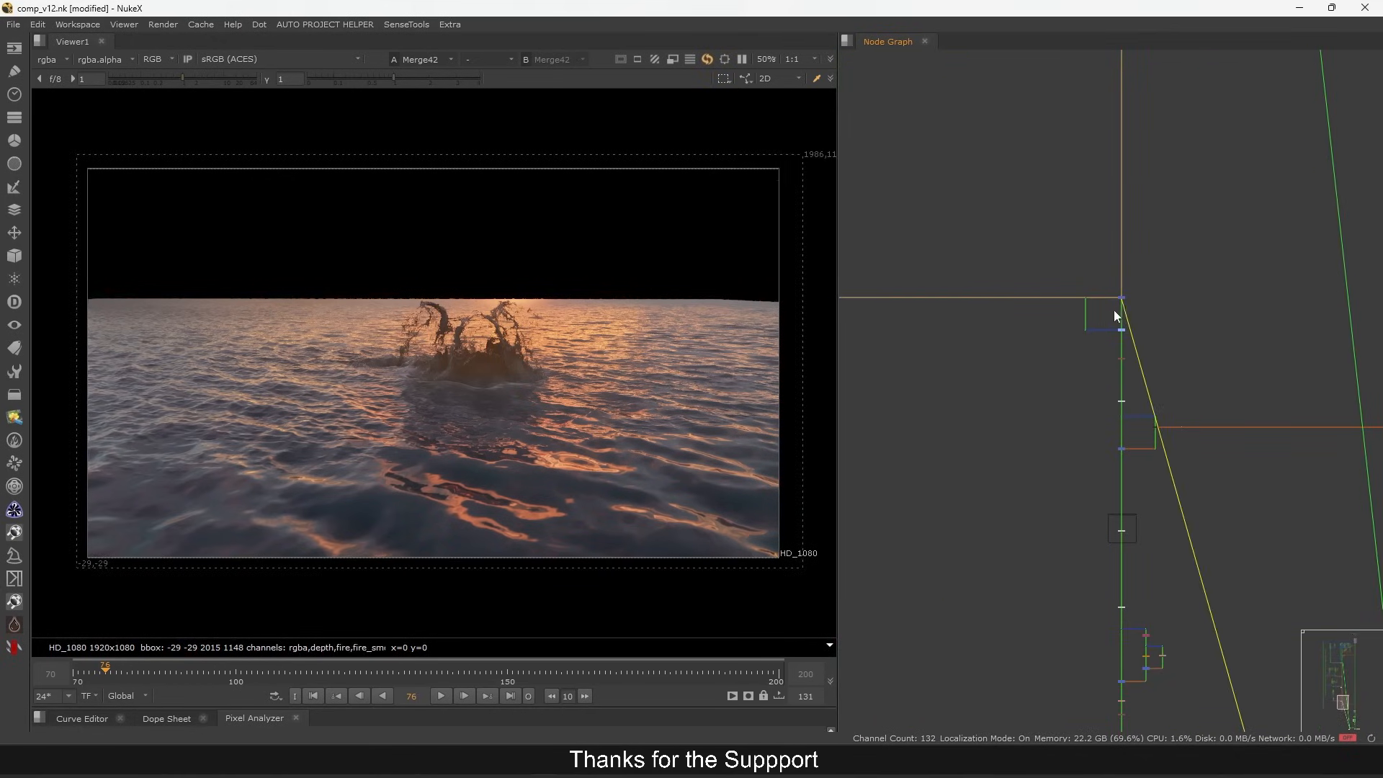
- Examine the nodes between Merge42 and the BLACKS section in the main pipe
left_click_drag(1129, 574, 1105, 415)
scroll(1088, 369, "up", 4)
left_click_drag(1098, 237, 1123, 356)
scroll(1122, 356, "up", 3)
scroll(1121, 353, "down", 5)
left_click_drag(1111, 266, 1106, 397)
scroll(1108, 309, "up", 9)
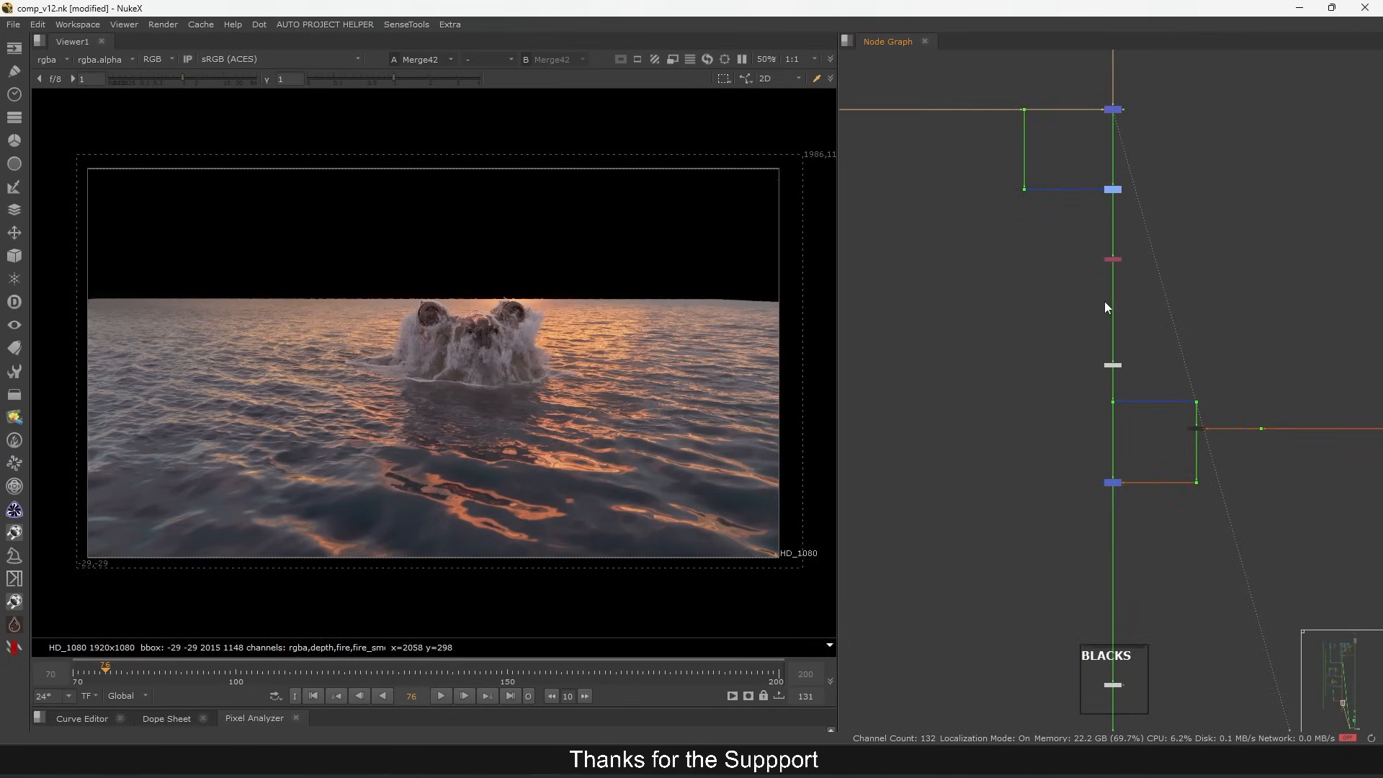
left_click_drag(1160, 357, 1055, 428)
key("1")
- View the comp at Merge28, go to frame 102 and inspect the aircraft rising from the water
scroll(1066, 424, "down", 3)
left_click_drag(1213, 580, 1174, 398)
left_click_drag(1187, 449, 1295, 566)
key("1")
left_click_drag(1132, 435, 1026, 507)
key("1")
scroll(505, 304, "up", 7)
left_click_drag(946, 456, 1080, 522)
left_click(441, 670)
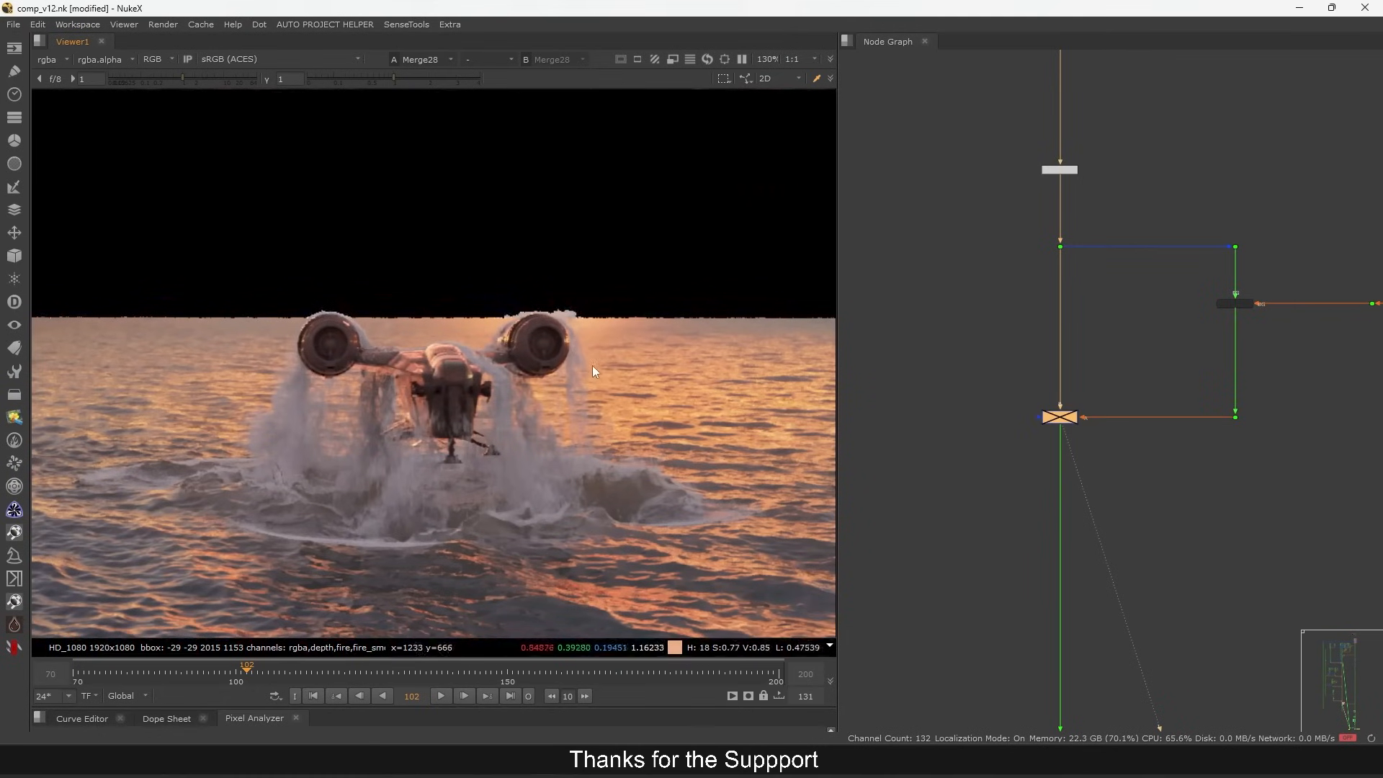
left_click_drag(626, 265, 439, 422)
scroll(1080, 339, "down", 6)
- View the Toe1 node in the BLACKS section at frame 102
left_click_drag(1049, 460, 1099, 336)
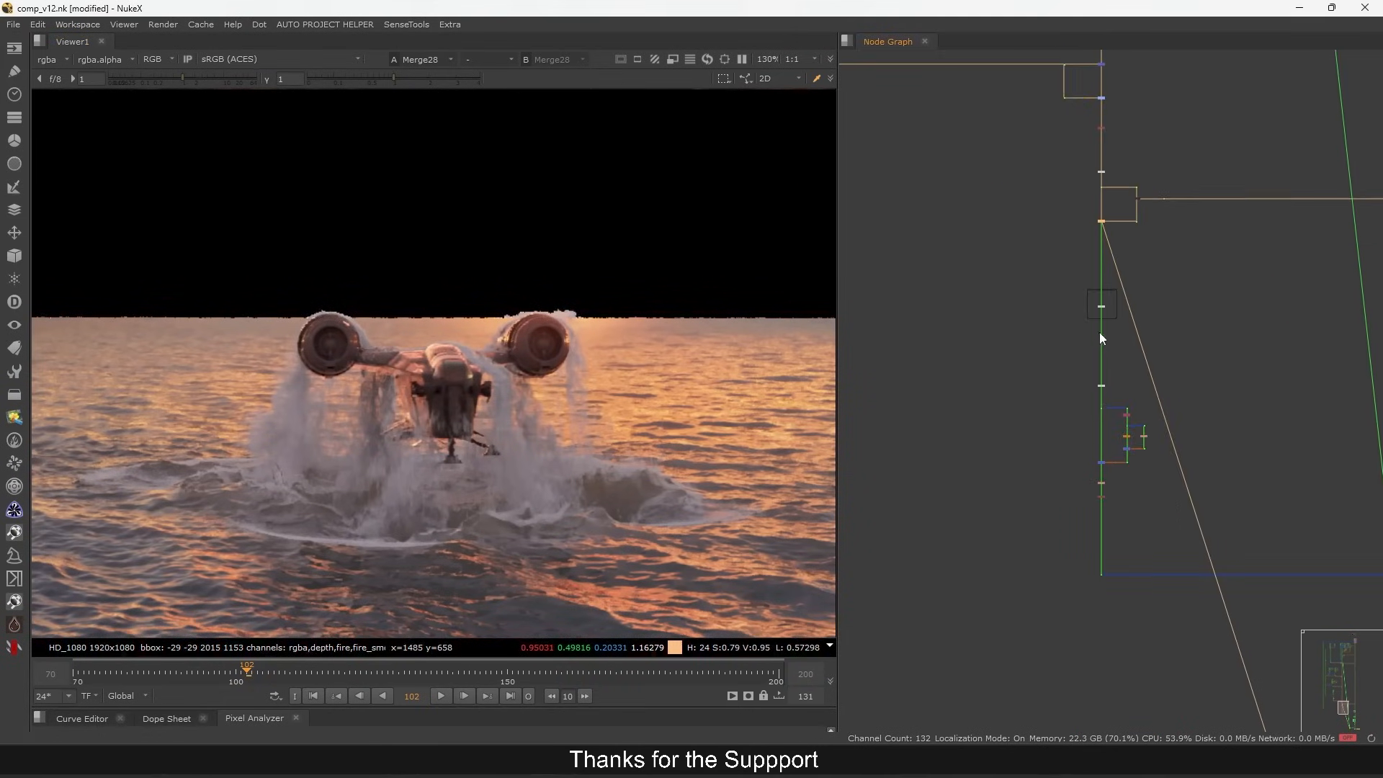
scroll(1108, 340, "up", 6)
left_click_drag(1133, 226, 1043, 286)
key("1")
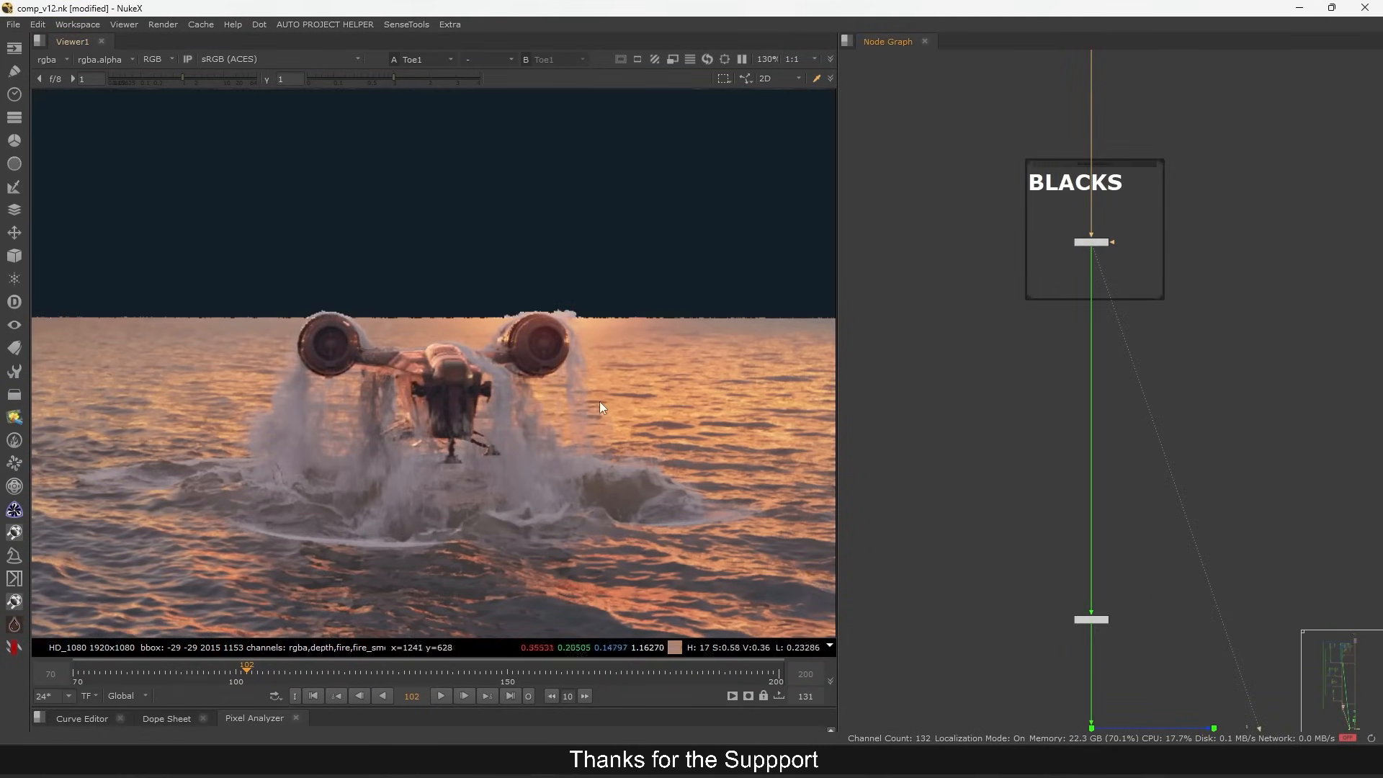
- View the Premult2 node below the BLACKS section and check the explosion at frames 127 and 139
scroll(598, 414, "down", 4)
left_click_drag(983, 546, 1178, 665)
key("1")
left_click(381, 674)
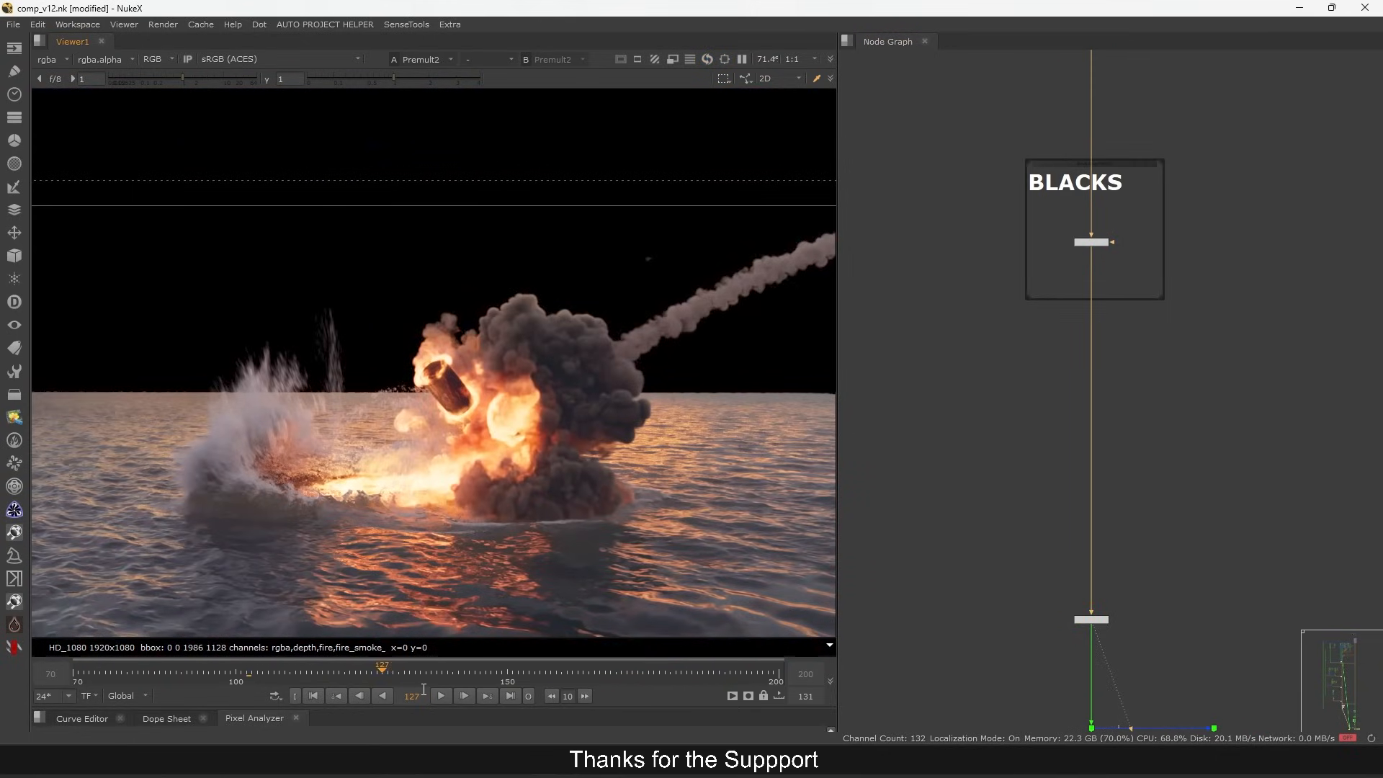
left_click(448, 675)
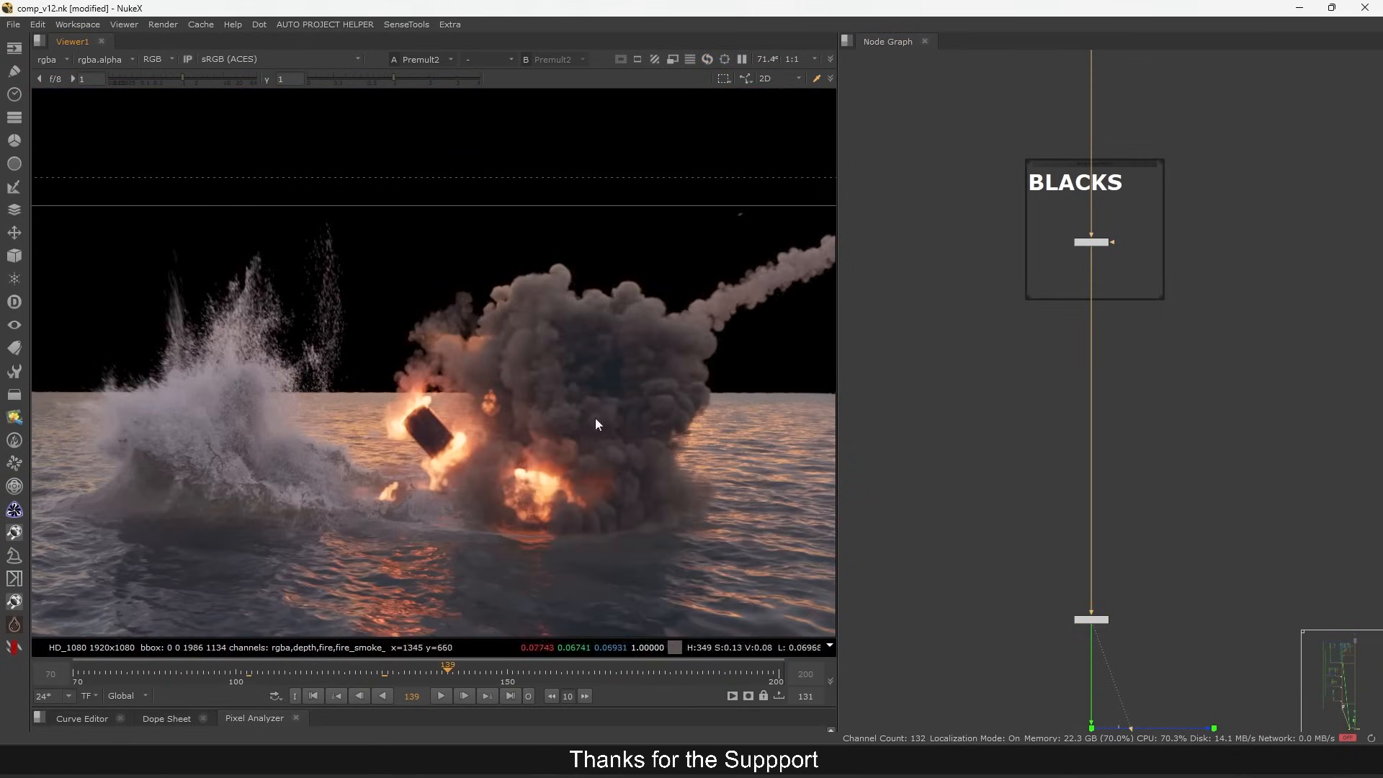
- Inspect the dark areas of the explosion smoke up close at frame 139
scroll(630, 356, "up", 3)
mouse_move(1074, 223)
left_mouse_down()
mouse_move(1124, 269)
mouse_move(1064, 272)
left_mouse_up()
scroll(648, 352, "up", 5)
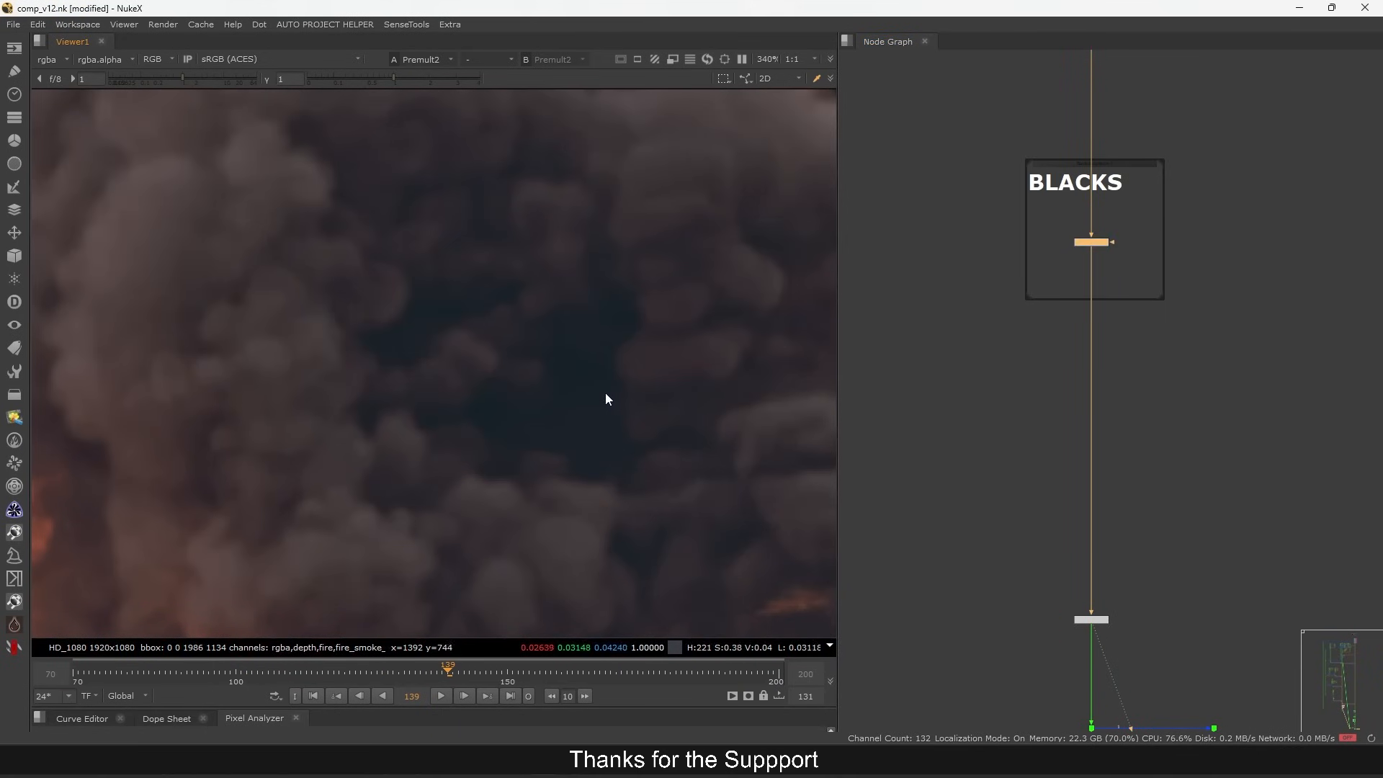
key("f")
- Go down to the fire glow setup and view the fire pass isolated at Shuffle19
scroll(1086, 288, "down", 10)
scroll(1095, 411, "up", 5)
left_click_drag(1165, 409, 1105, 491)
key("1")
scroll(1192, 403, "up", 6)
left_click_drag(1140, 157, 1021, 233)
key("1")
scroll(1158, 243, "up", 7)
mouse_move(1114, 285)
left_mouse_down()
mouse_move(1123, 313)
mouse_move(1121, 278)
mouse_move(1115, 298)
left_mouse_up()
key("1")
left_click(943, 307)
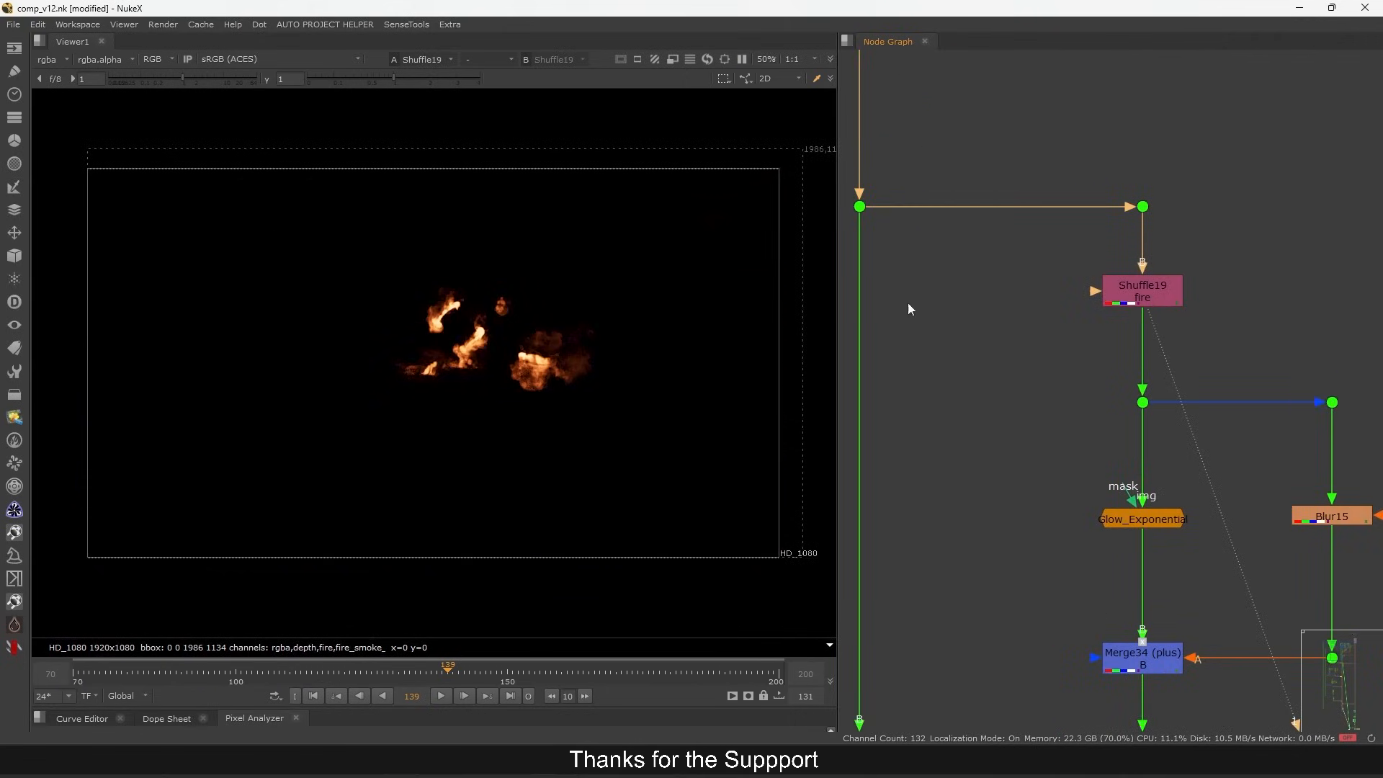
- Play the isolated fire pass from the first frame and scrub to frame 129
left_click(312, 697)
left_click(439, 697)
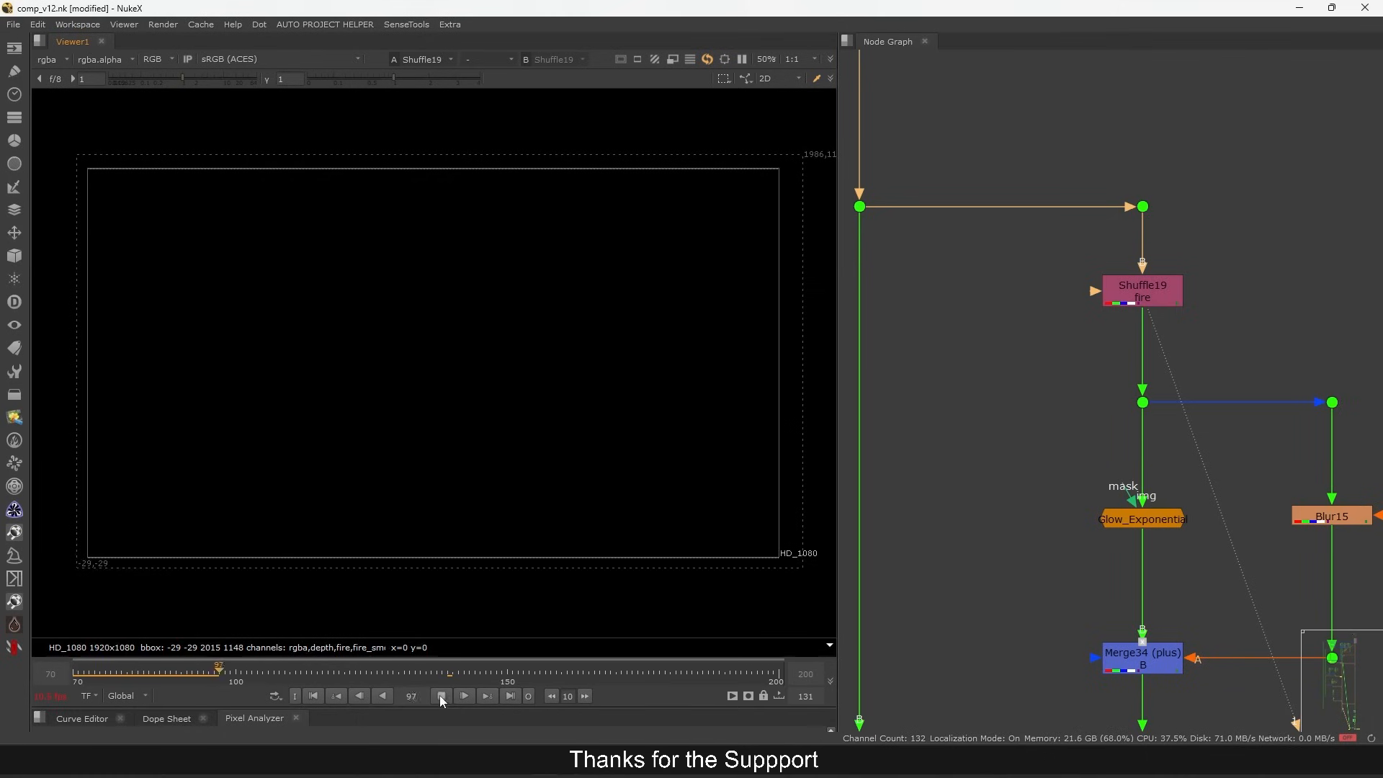
left_click(440, 701)
left_click_drag(407, 679, 387, 679)
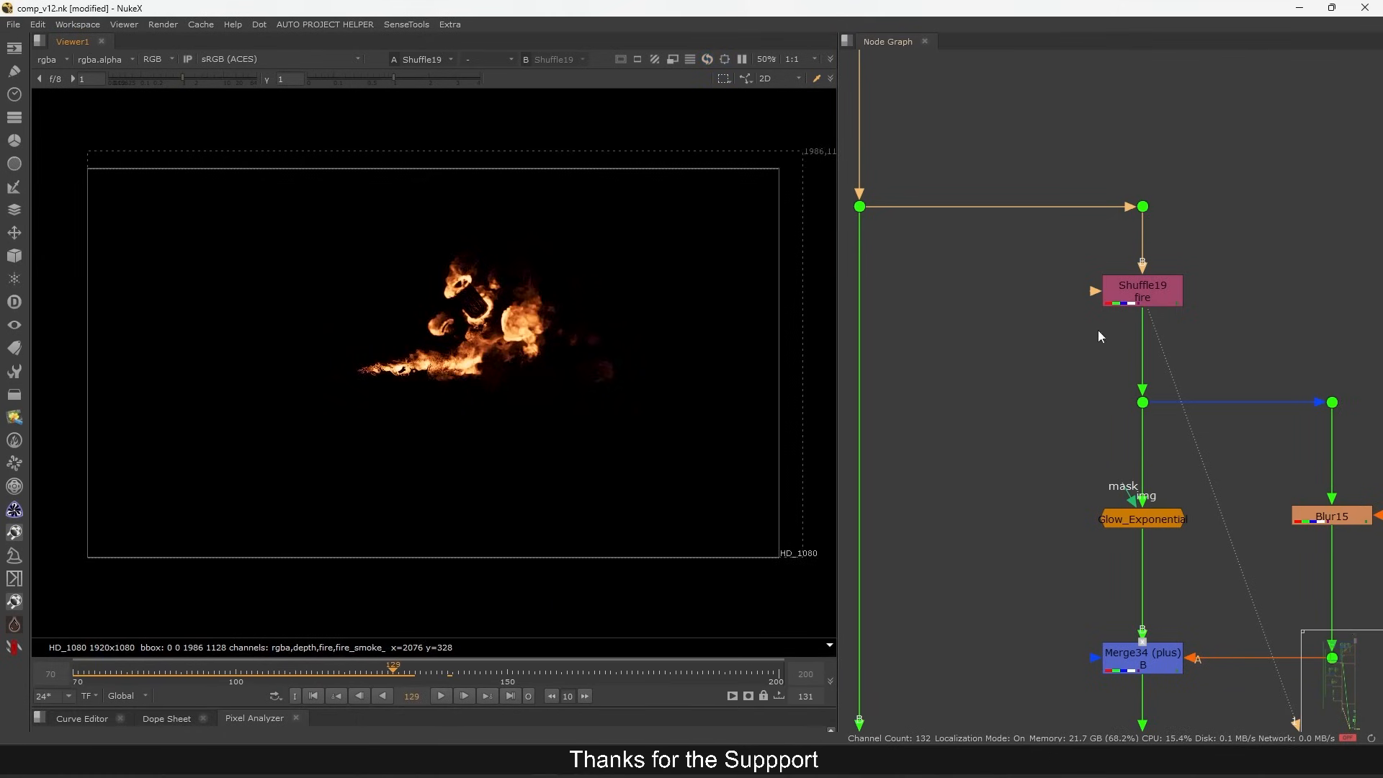
- Go back to the explosion branch and view its prerender in Read14
scroll(1078, 339, "down", 5)
scroll(1143, 362, "up", 3)
scroll(1167, 296, "up", 8)
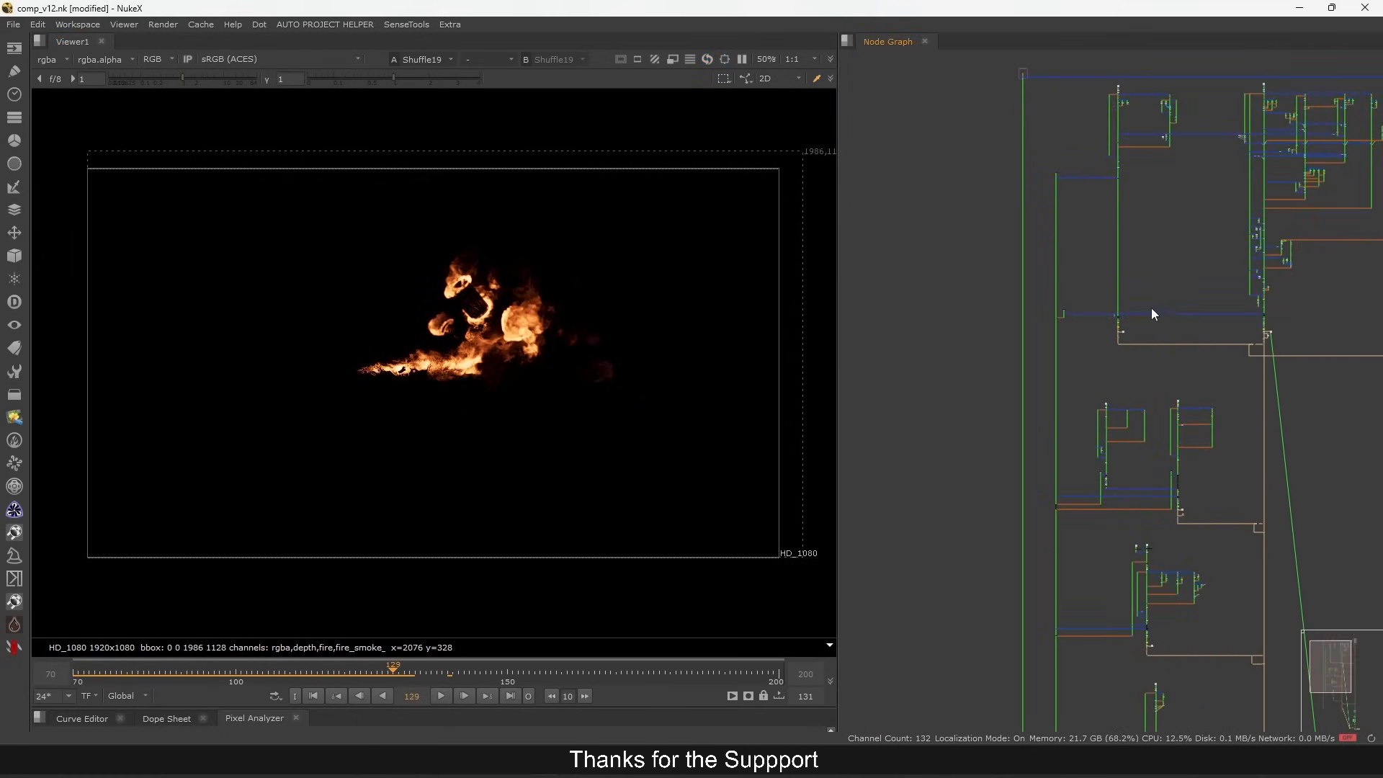
left_click(1161, 354)
key("1")
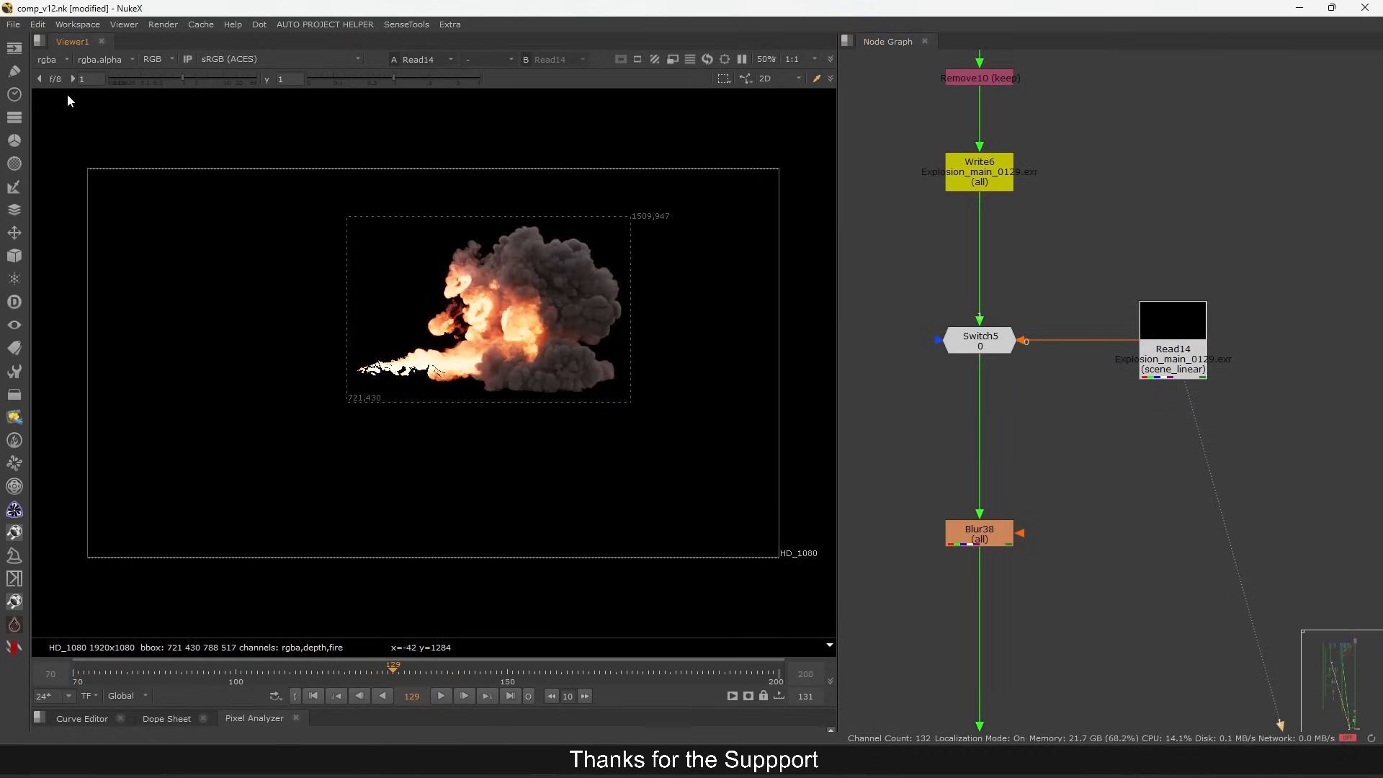
- Show the fire layer of the Read14 prerender in the viewer, and switch back to rgba
left_click(52, 59)
left_click(64, 151)
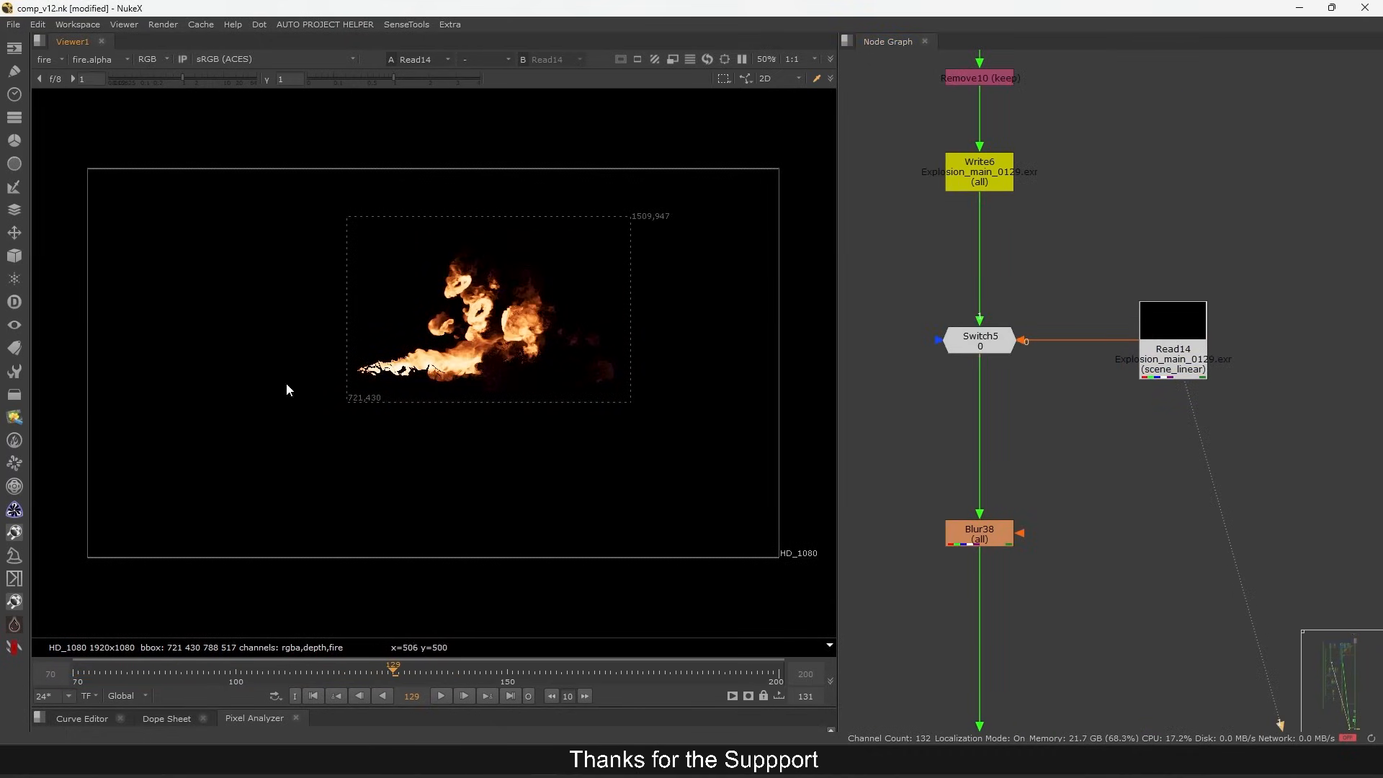
scroll(1122, 344, "down", 10)
left_click(53, 59)
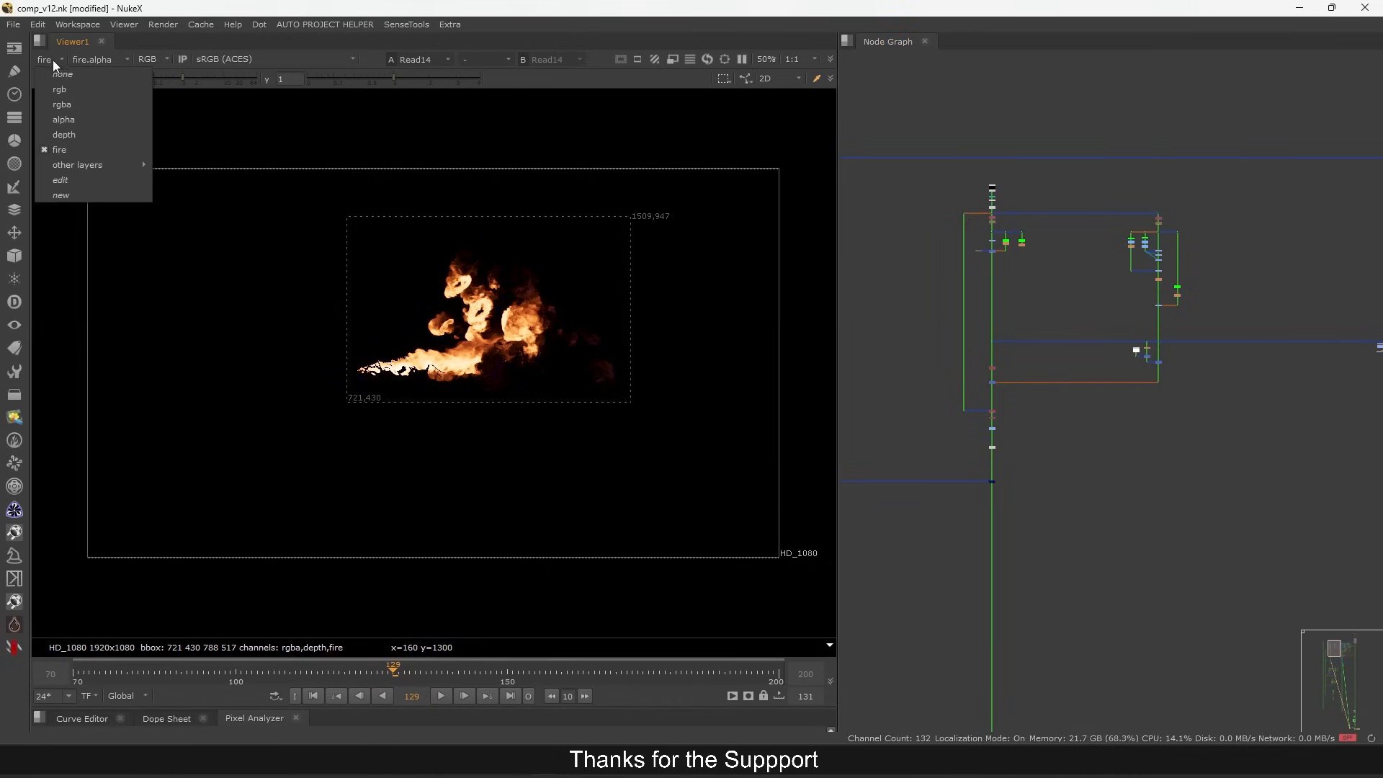
left_click(62, 104)
- View the source explosion render in Read16 at the head of the branch
scroll(1061, 200, "up", 8)
left_click(1028, 298)
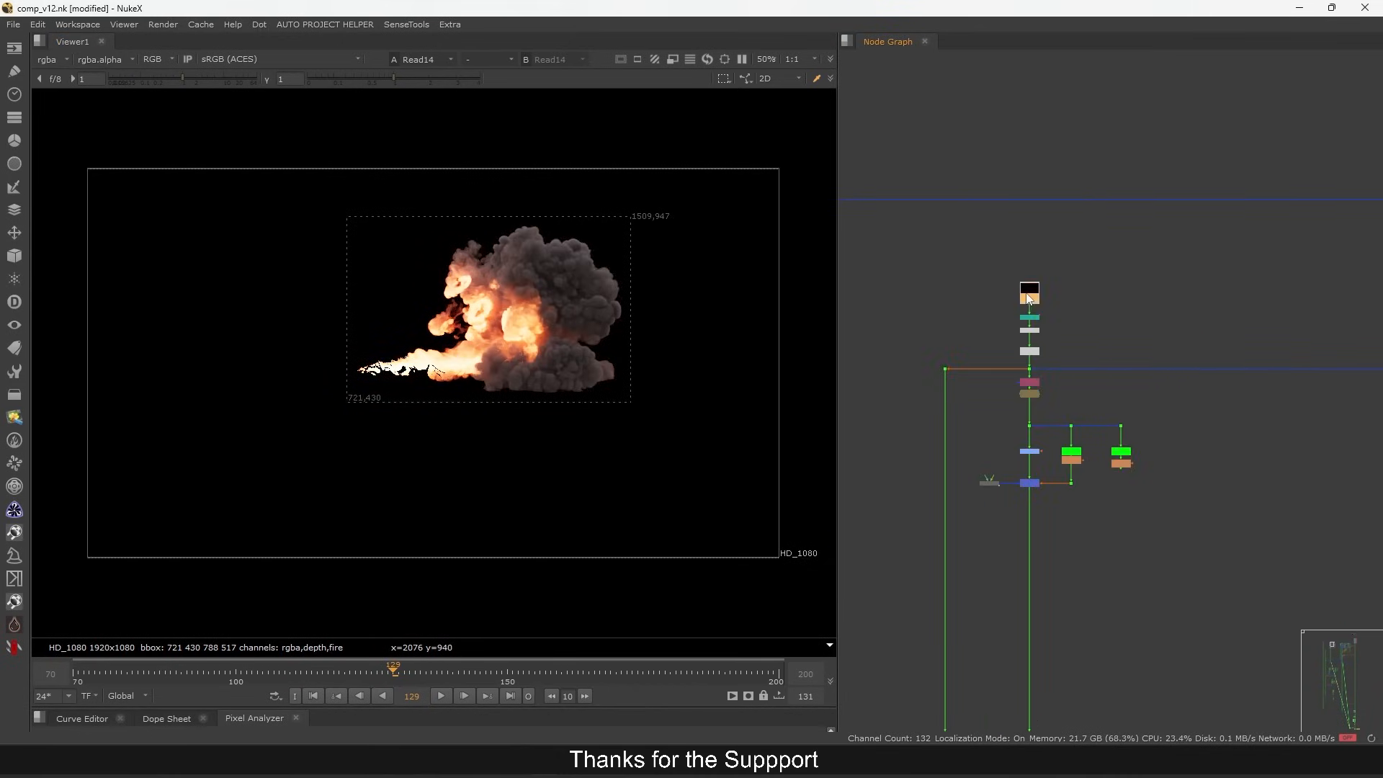
key("1")
scroll(1036, 338, "down", 7)
left_click_drag(540, 312, 334, 435)
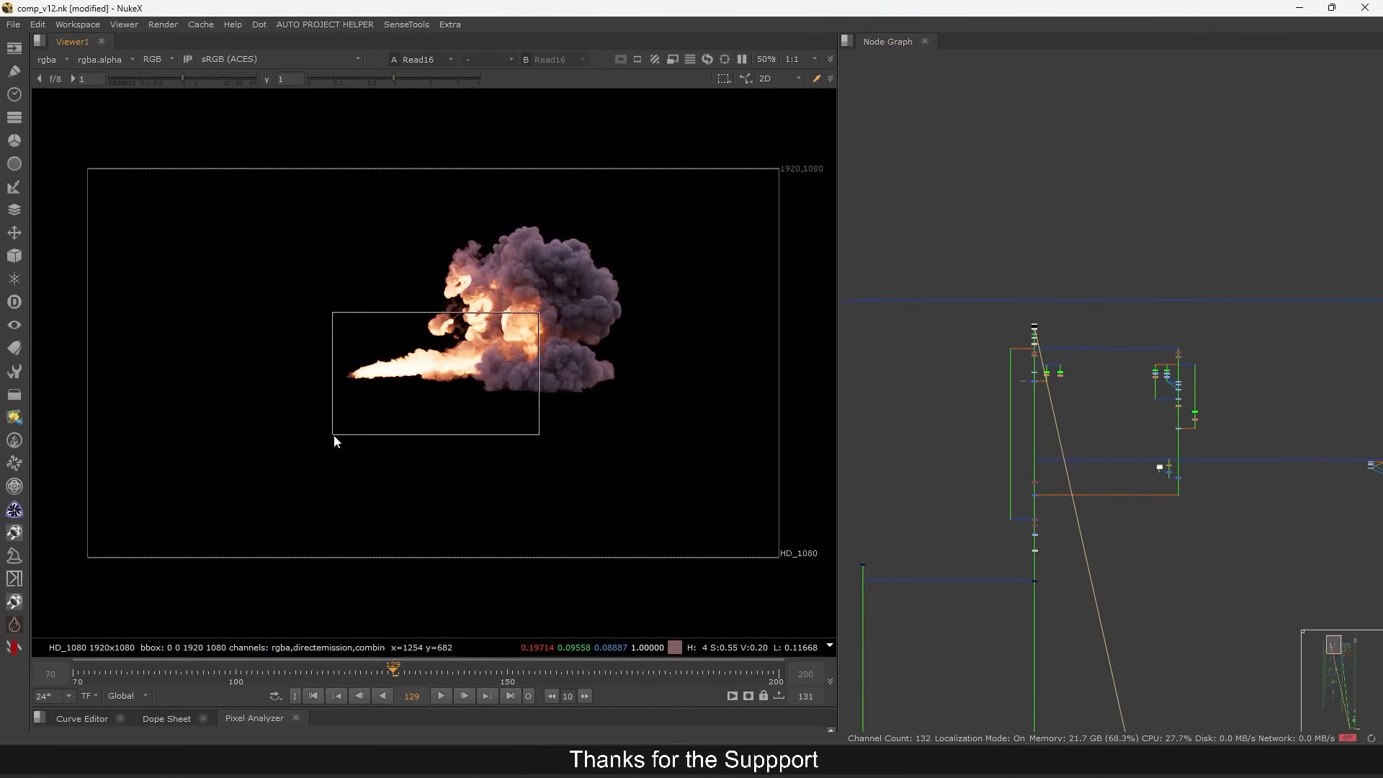
- View the smoke component at Shuffle7 and look over its grading branch
scroll(1165, 416, "up", 8)
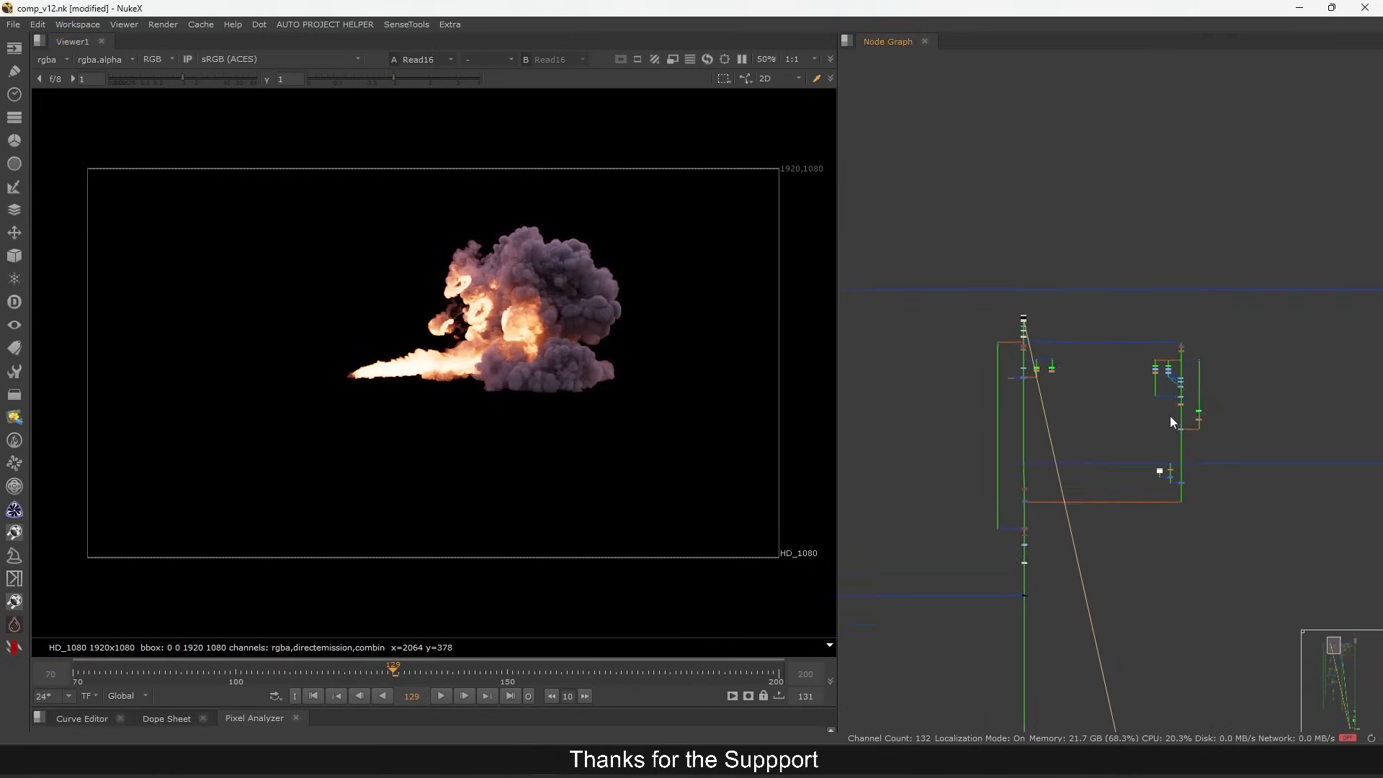
left_click(1173, 284)
key("1")
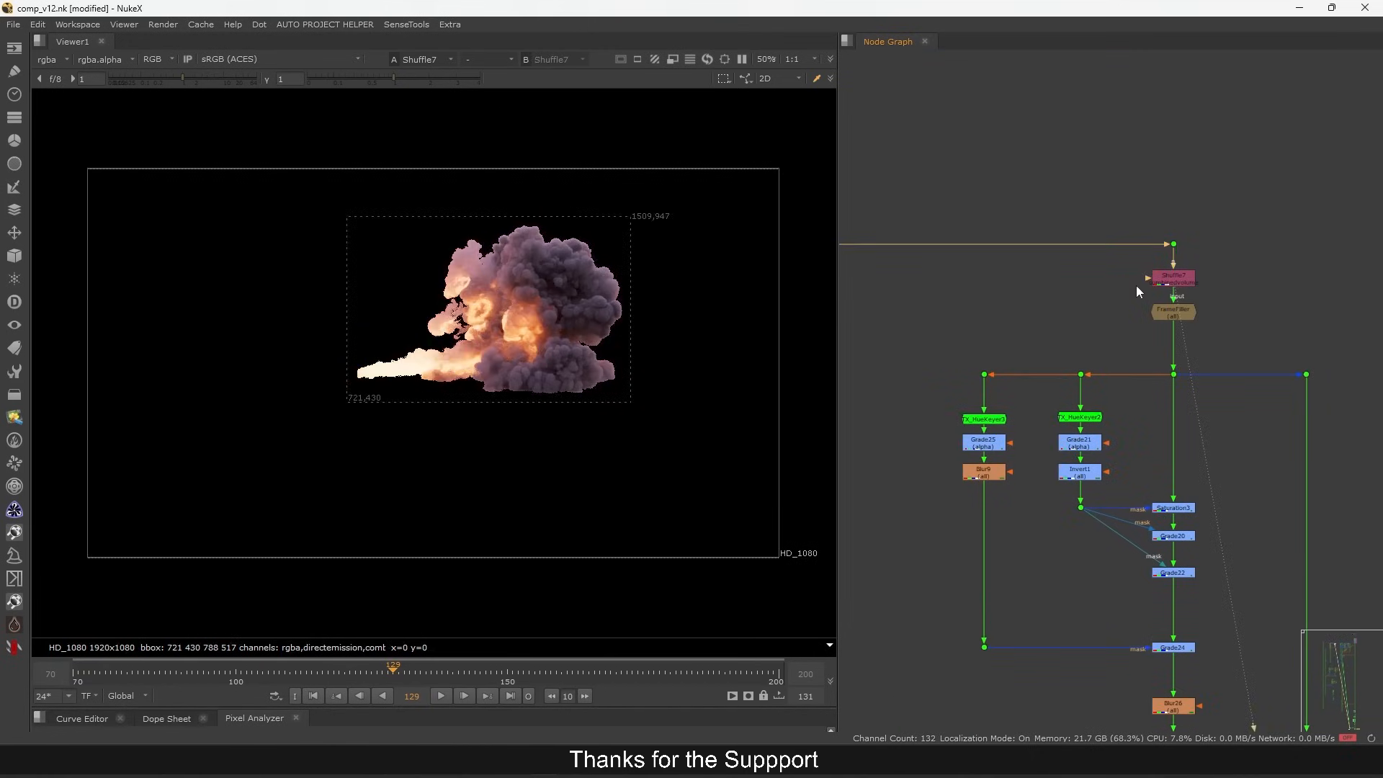
scroll(1130, 360, "down", 6)
scroll(1153, 364, "down", 3)
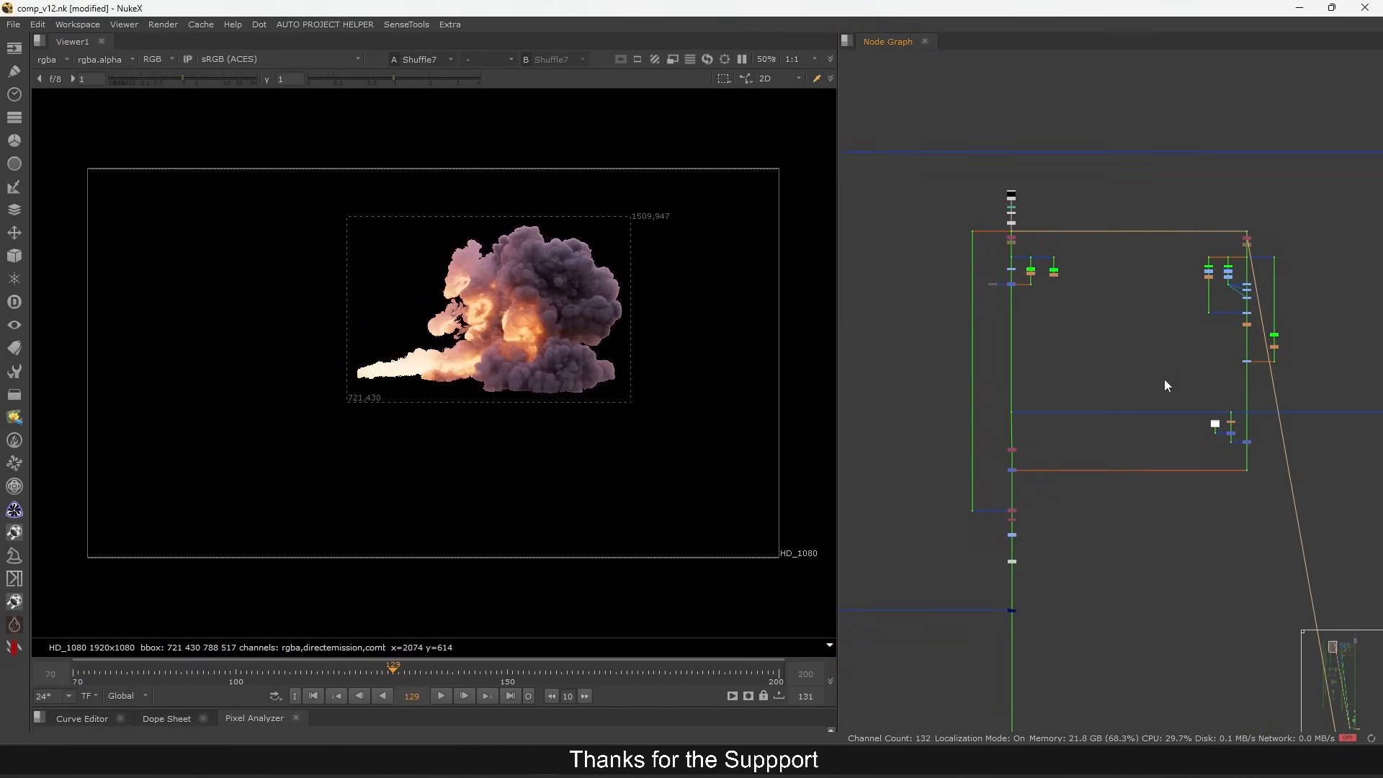
- View the graded fire component at Merge60
scroll(1008, 295, "up", 3)
left_click(1007, 275)
key("1")
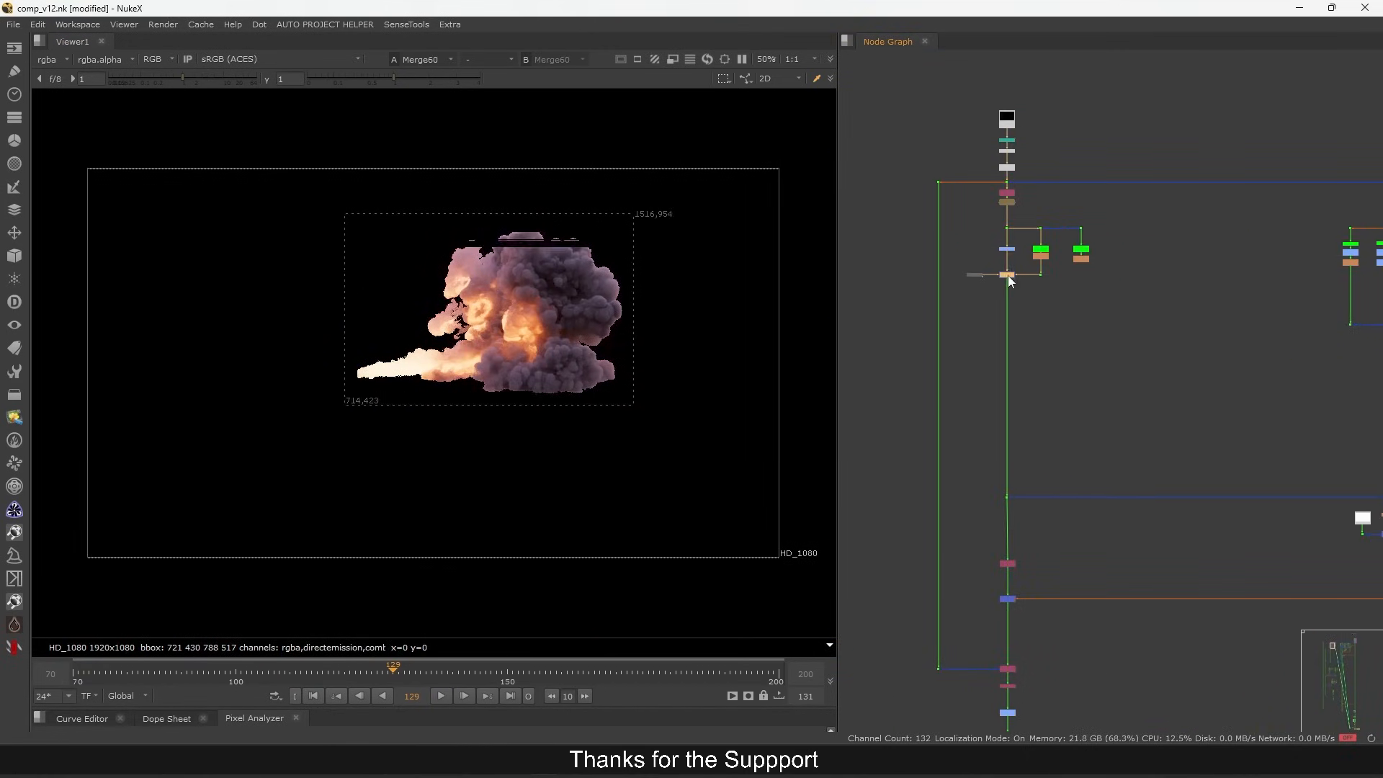
scroll(1073, 403, "up", 8)
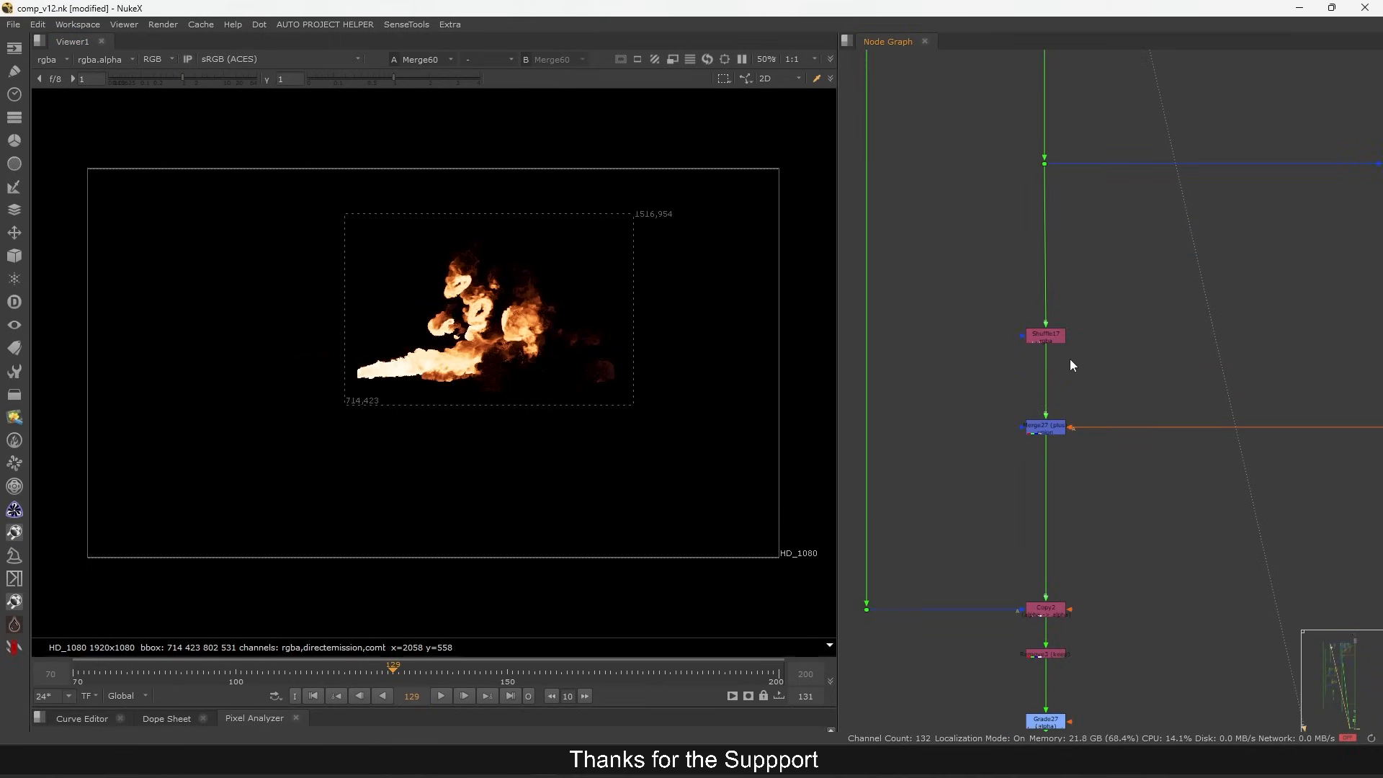
- Check Shuffle17's routing from rgba into the fire layer and view the recombined explosion at Merge27
left_click(1071, 331)
double_click(1071, 329)
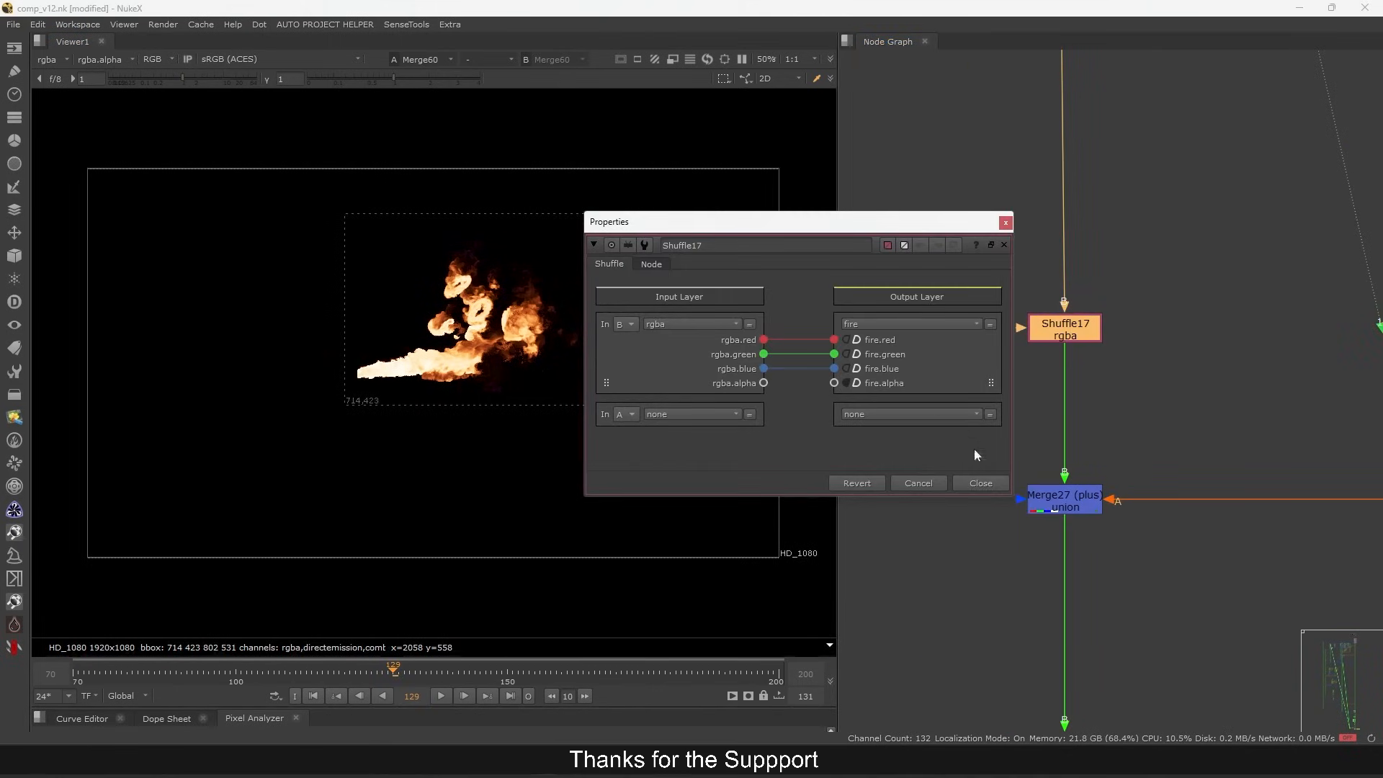
left_click(980, 482)
left_click(1040, 497)
key("1")
scroll(1134, 401, "down", 10)
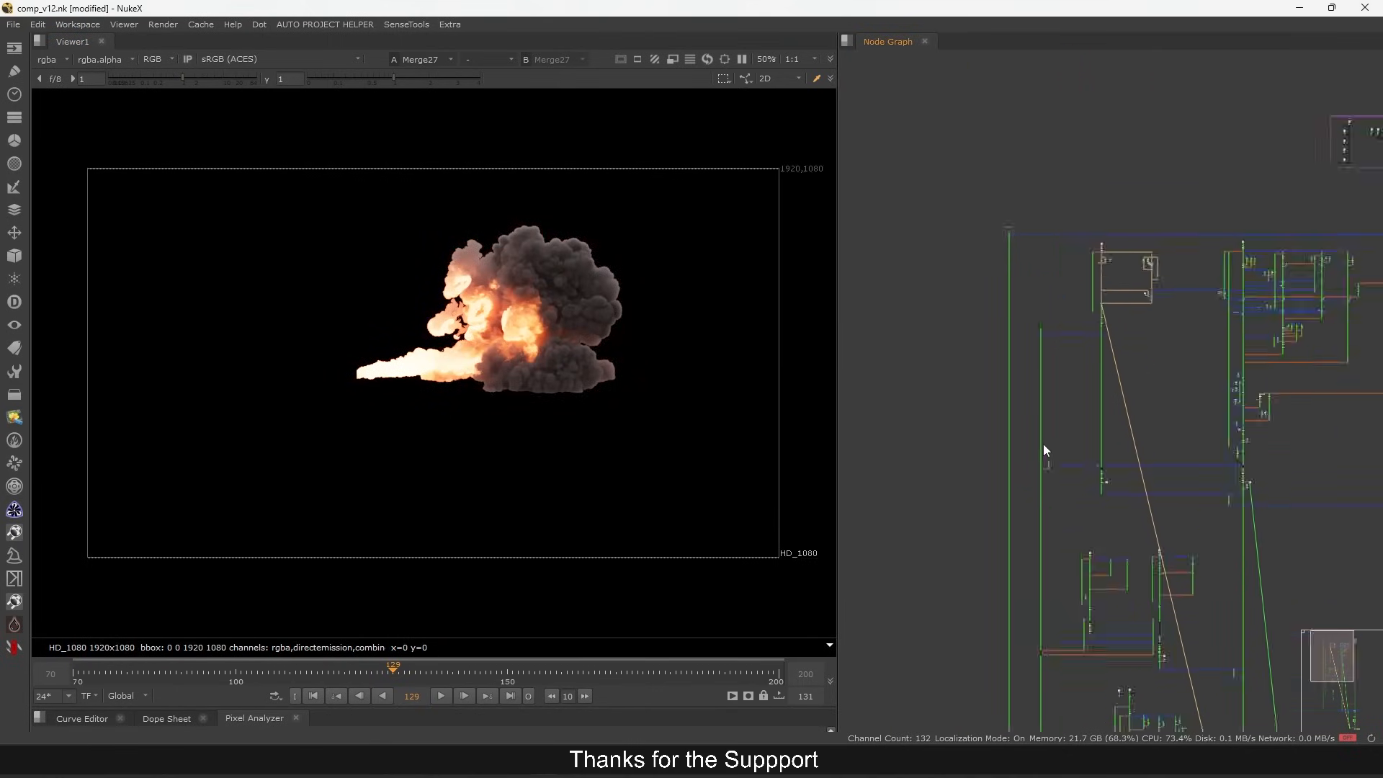
- Return to the fire glow setup in the main pipe and view the Glow_Exponential result
left_click_drag(1150, 534, 1118, 418)
scroll(1128, 393, "up", 10)
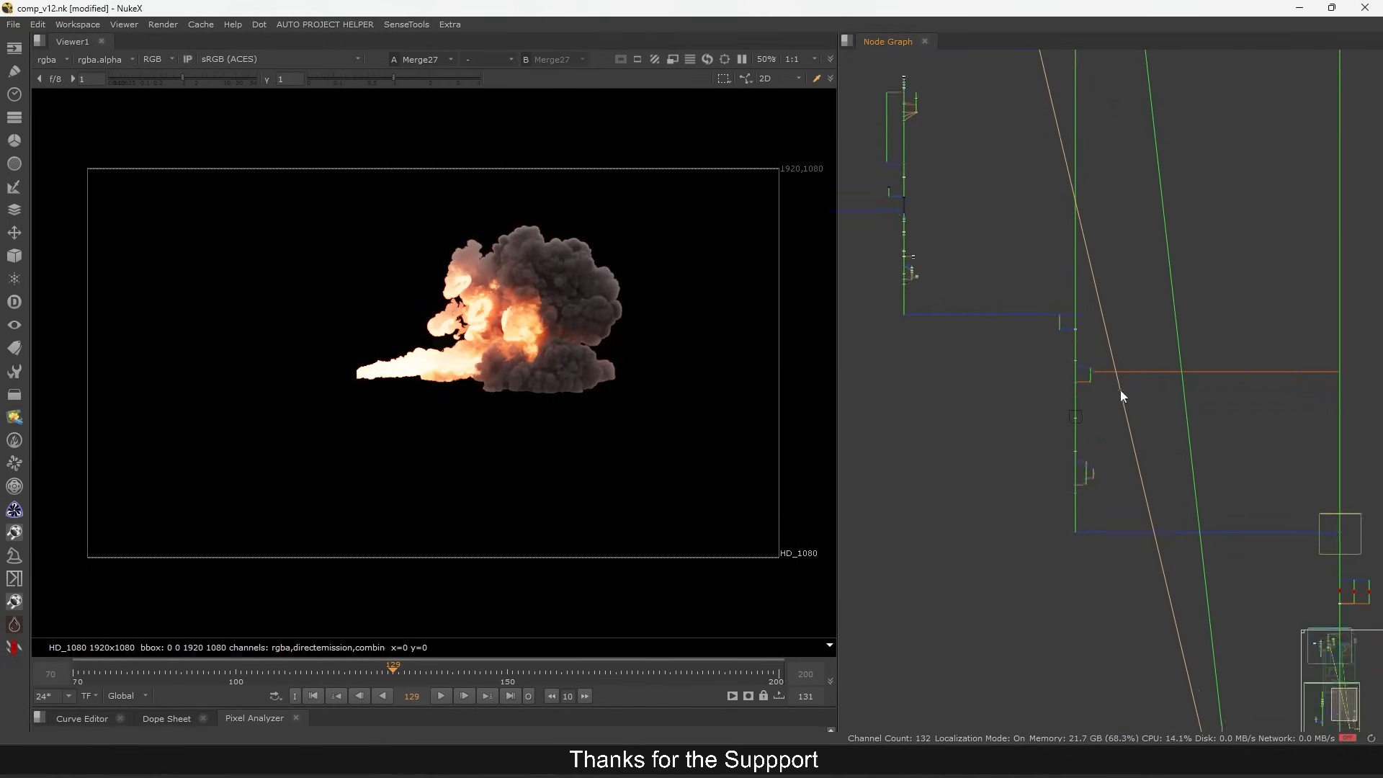
left_click(1136, 329)
key("1")
scroll(1129, 389, "up", 4)
left_click(1142, 419)
key("1")
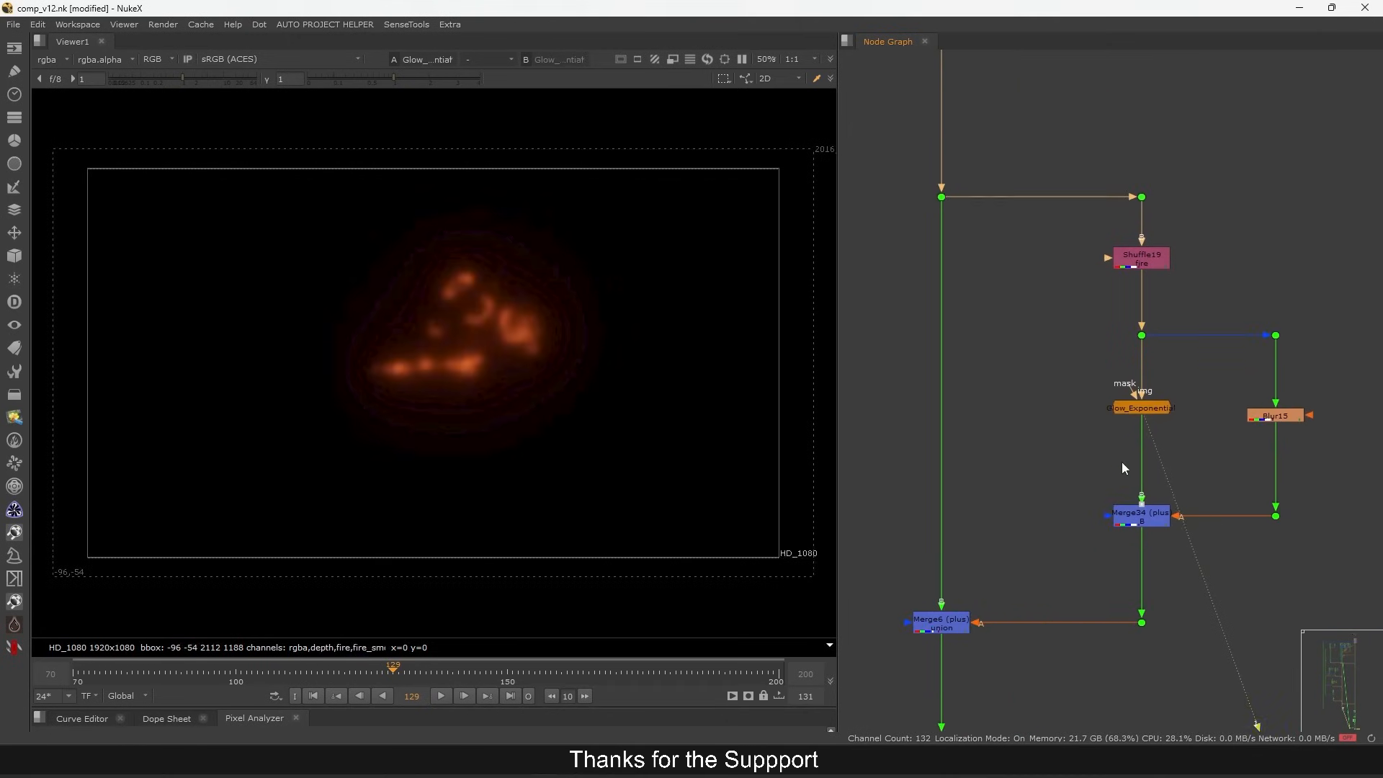
- View the wide fire blur at Blur15 and the combined glow at Merge34
left_click_drag(1126, 468, 1139, 417)
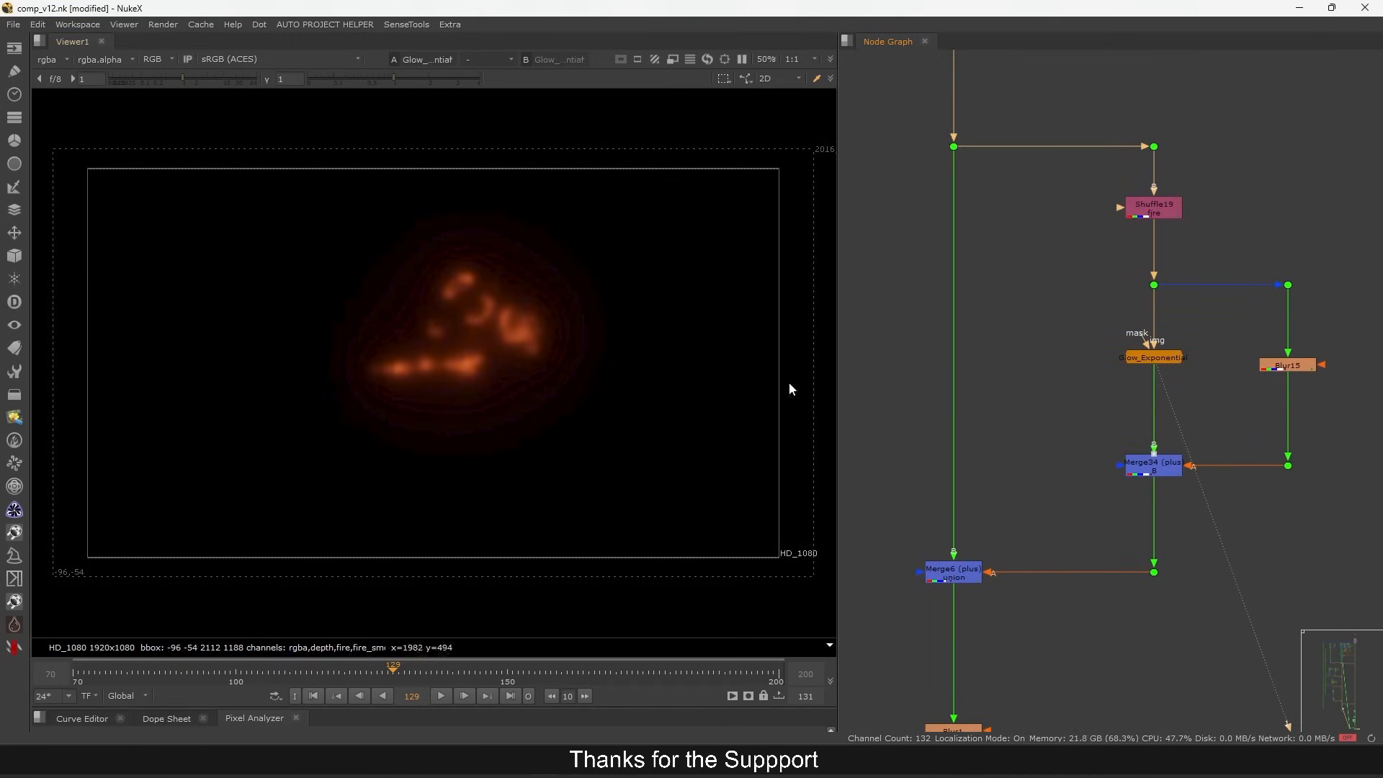
left_click(1288, 367)
key("1")
left_click(1152, 467)
key("1")
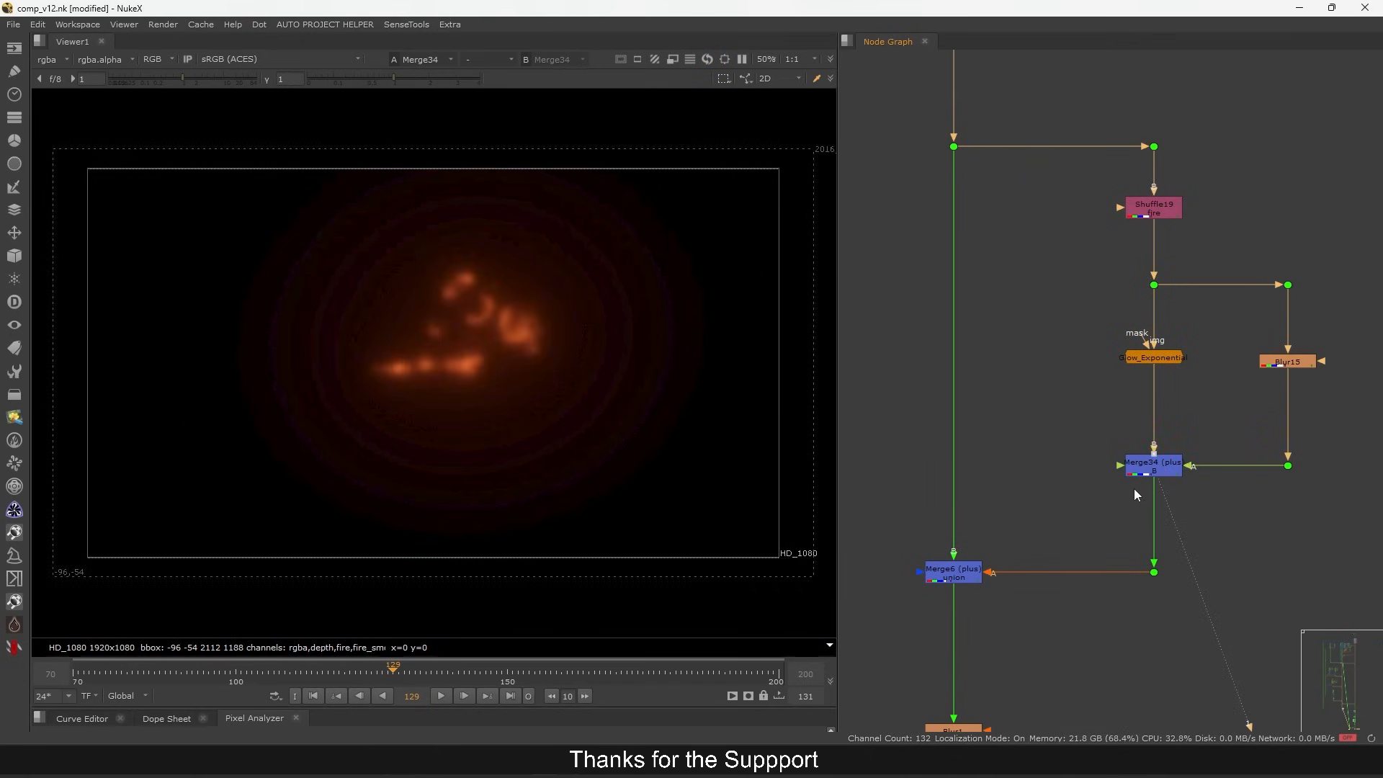
- View the comp at Merge6 and toggle the fire glow off and on repeatedly to compare
left_click(953, 573)
key("1")
mouse_move(992, 528)
left_mouse_down()
mouse_move(1016, 508)
mouse_move(1064, 531)
left_mouse_up()
mouse_move(1077, 480)
left_mouse_down()
mouse_move(1120, 426)
mouse_move(962, 534)
left_mouse_up()
scroll(547, 361, "up", 3)
key("d")
key("d")
key("d")
key("d")
key("d")
key("d")
key("d")
key("d")
- View the comp at Remove15, check the settings of Blur1 and inspect the softened render up close
scroll(1066, 411, "down", 4)
scroll(1043, 532, "up", 3)
left_click_drag(1071, 532, 1103, 487)
left_click_drag(1036, 493, 1165, 583)
key("1")
scroll(1148, 458, "up", 5)
double_click(1155, 429)
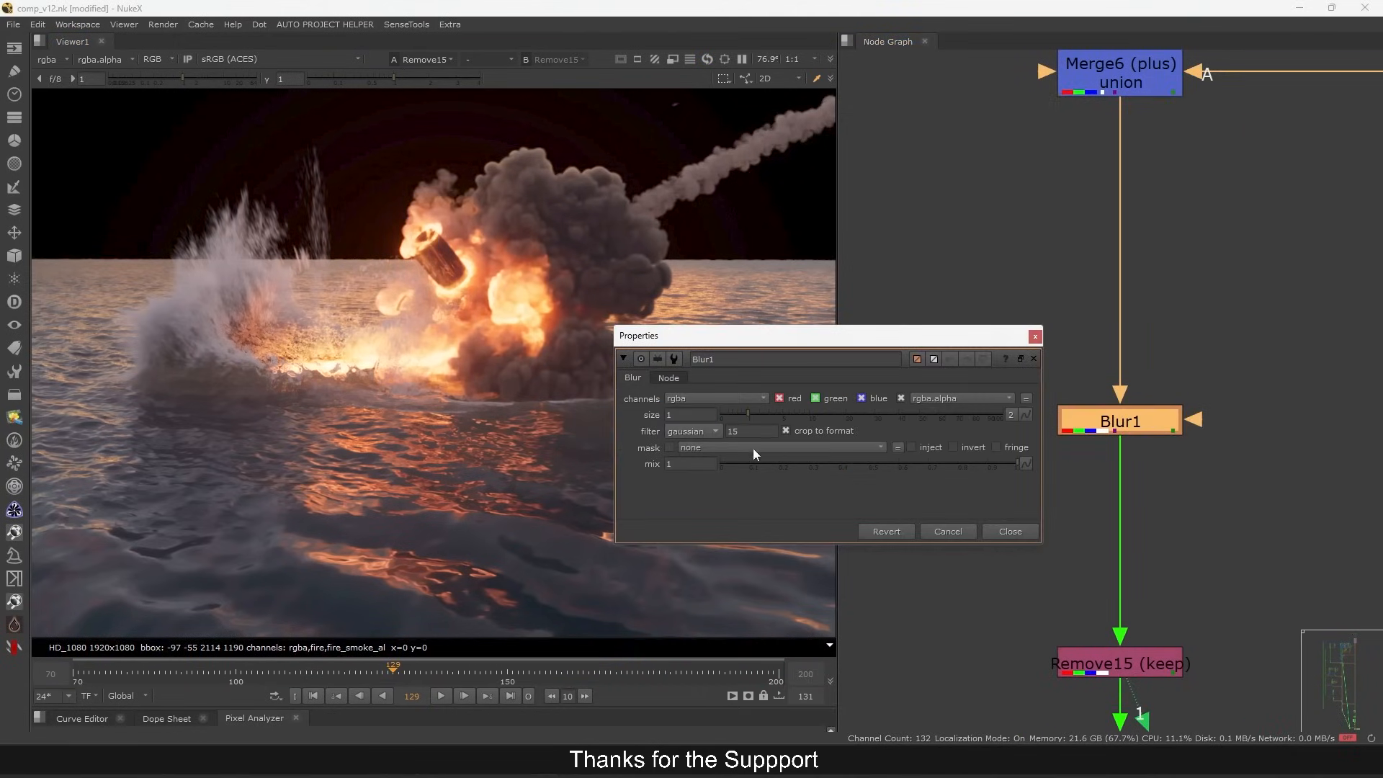
left_click(1035, 336)
scroll(626, 403, "up", 3)
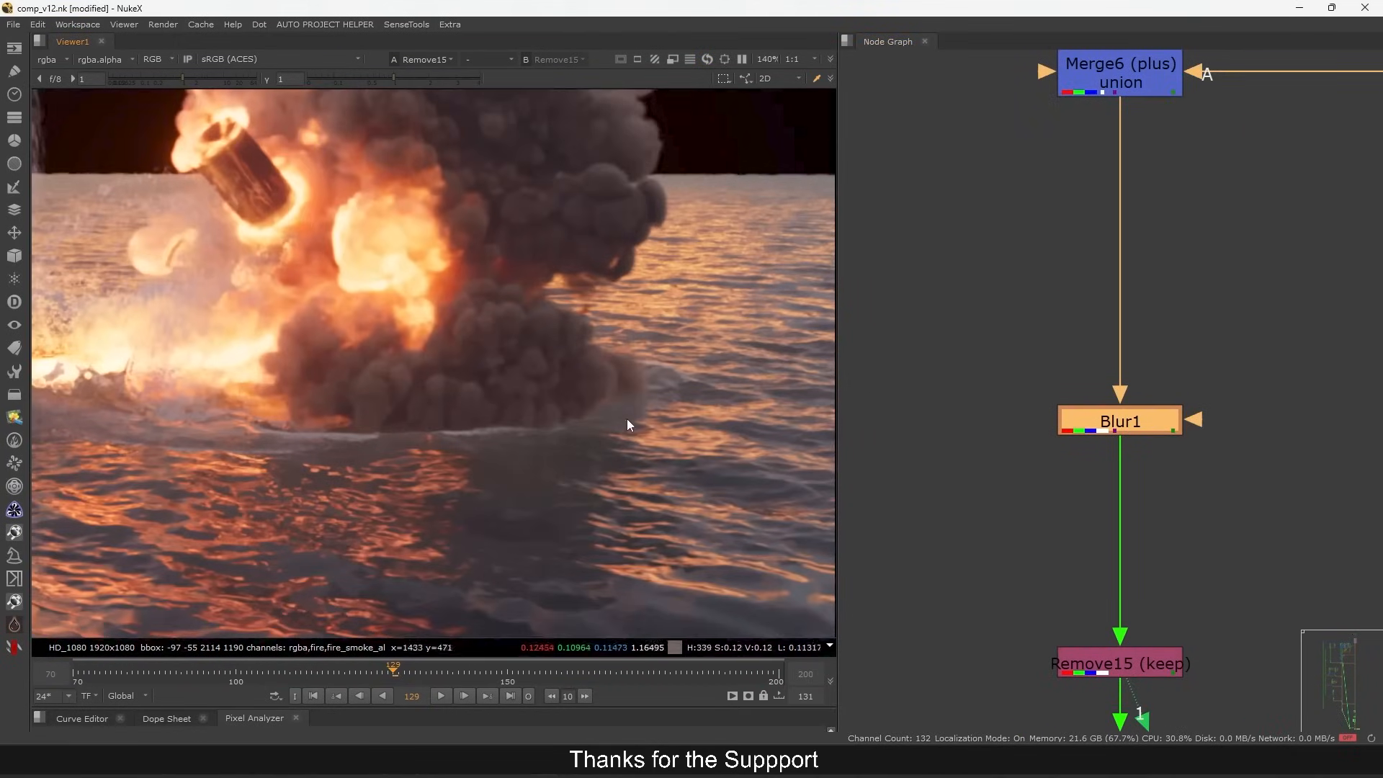
- Toggle Blur1 off and on repeatedly while examining the water detail up close, and return to the full frame
scroll(574, 487, "up", 8)
left_click_drag(982, 370, 1225, 438)
key("d")
key("d")
key("d")
key("d")
key("d")
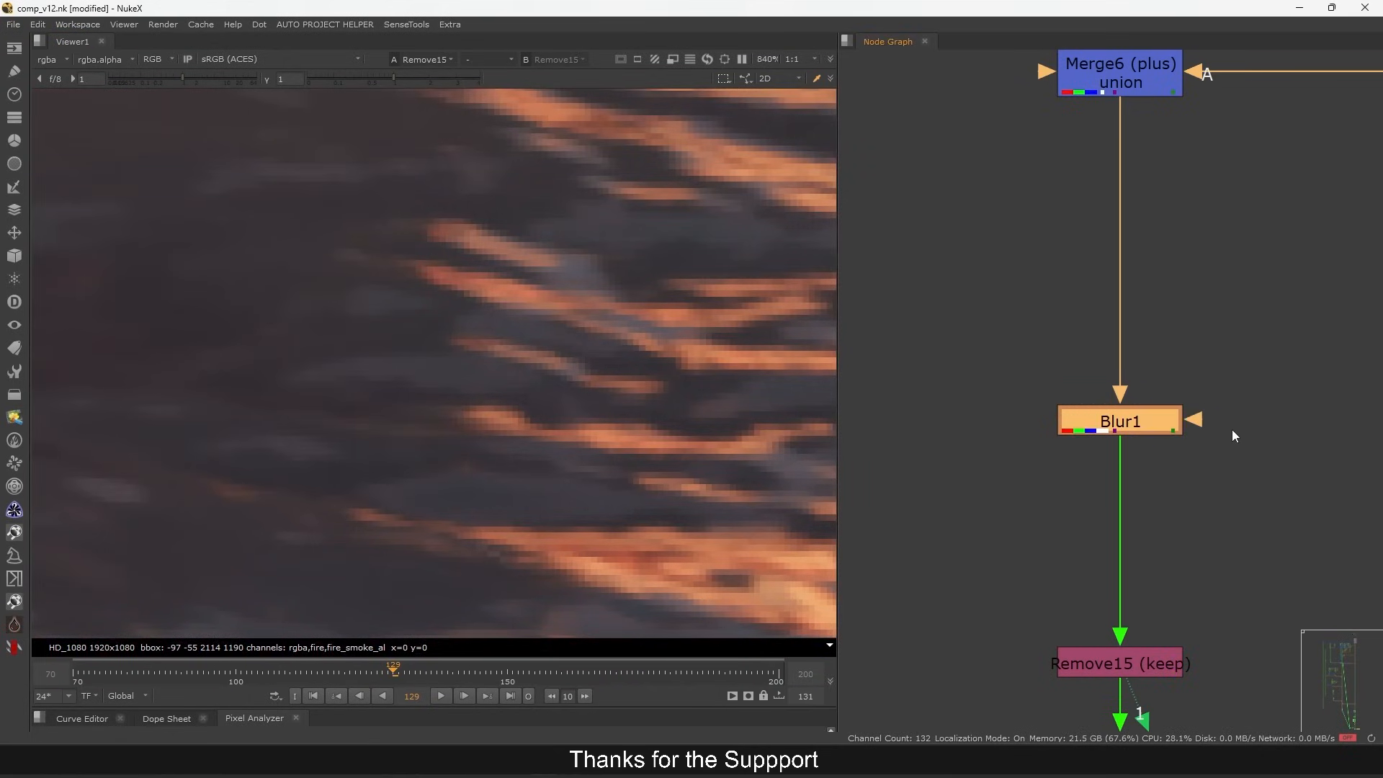
key("d")
key("f")
- View the comp at Merge2 in the MERGE section and toggle the merge off and on to compare
scroll(1010, 472, "down", 14)
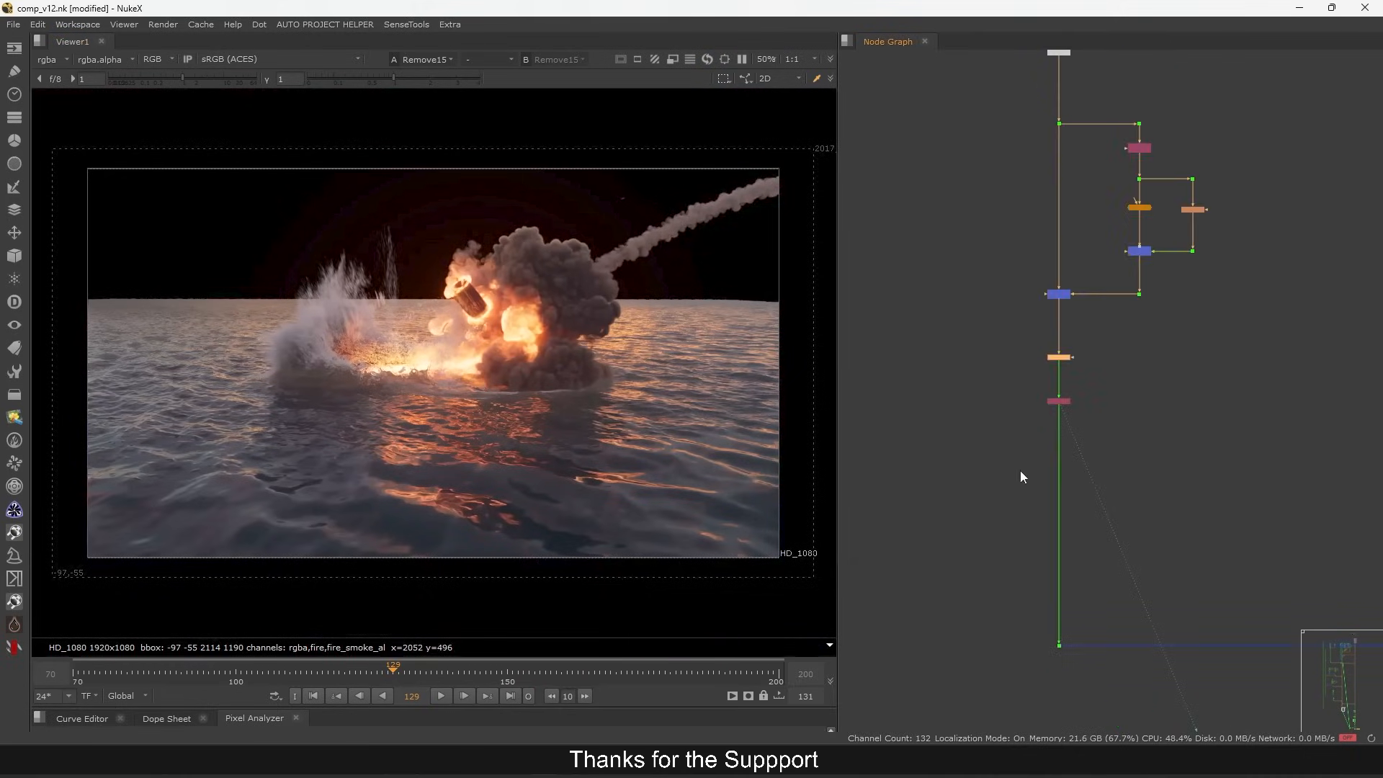
left_click_drag(1277, 525, 998, 395)
scroll(1185, 402, "up", 7)
left_click_drag(1304, 299, 1199, 371)
key("1")
key("d")
key("d")
key("d")
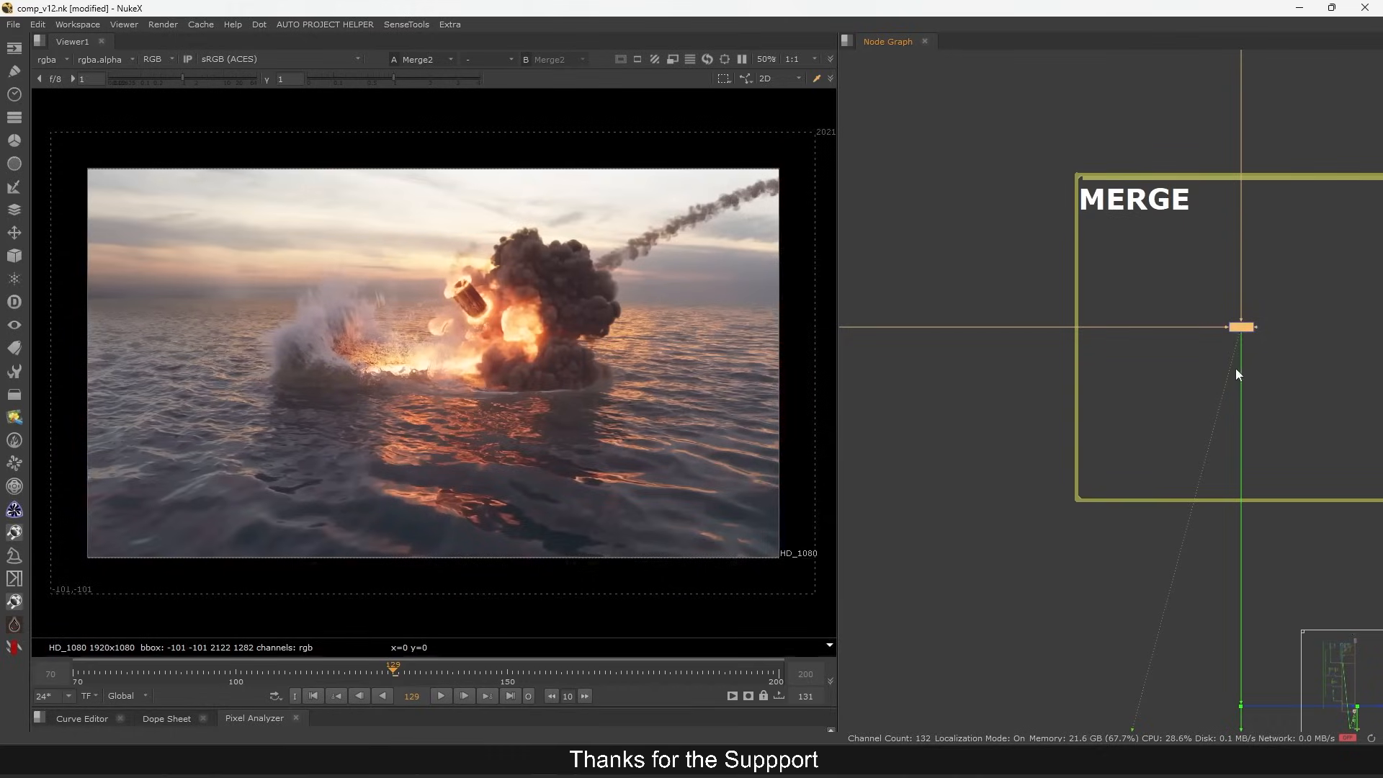
left_click(1190, 317)
left_click(1240, 326)
key("d")
- Examine the smoke edges and fire up close in the Merge2 result and locate the explosion branch's output
scroll(1272, 309, "down", 10)
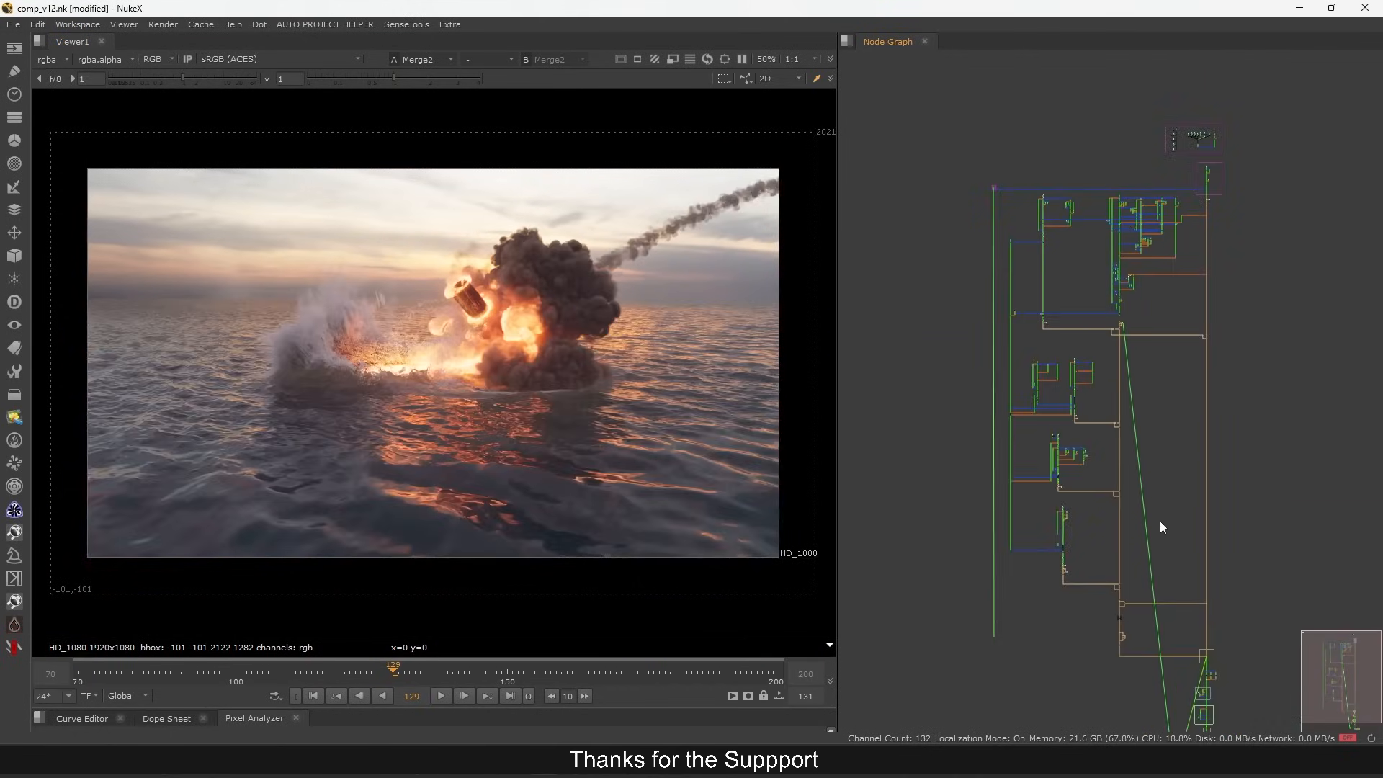
scroll(642, 313, "up", 6)
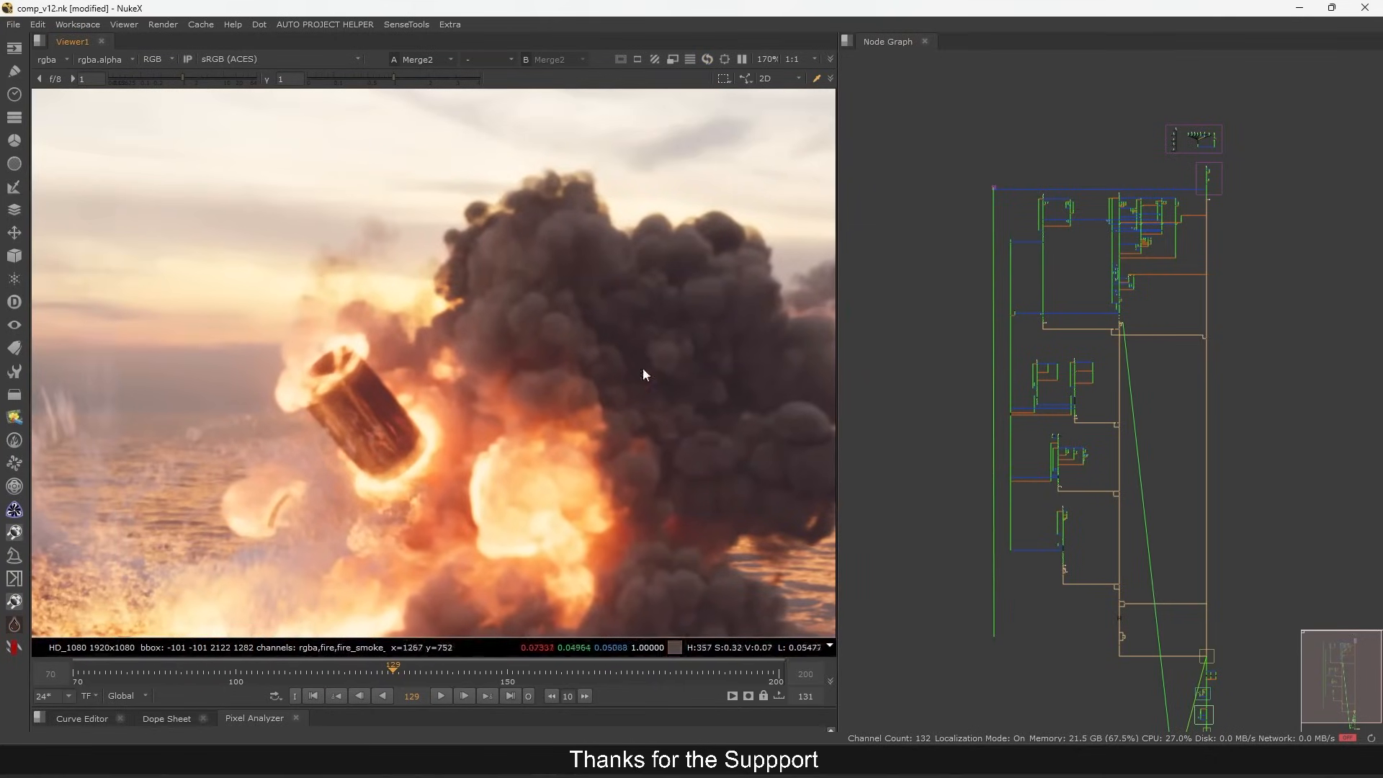
scroll(1195, 332, "up", 5)
scroll(1191, 376, "down", 2)
scroll(1153, 370, "up", 2)
scroll(1151, 339, "down", 1)
scroll(1092, 382, "up", 3)
- View the isolated explosion element at Dot147 and check its alpha over the full frame
left_click(1157, 325)
key("1")
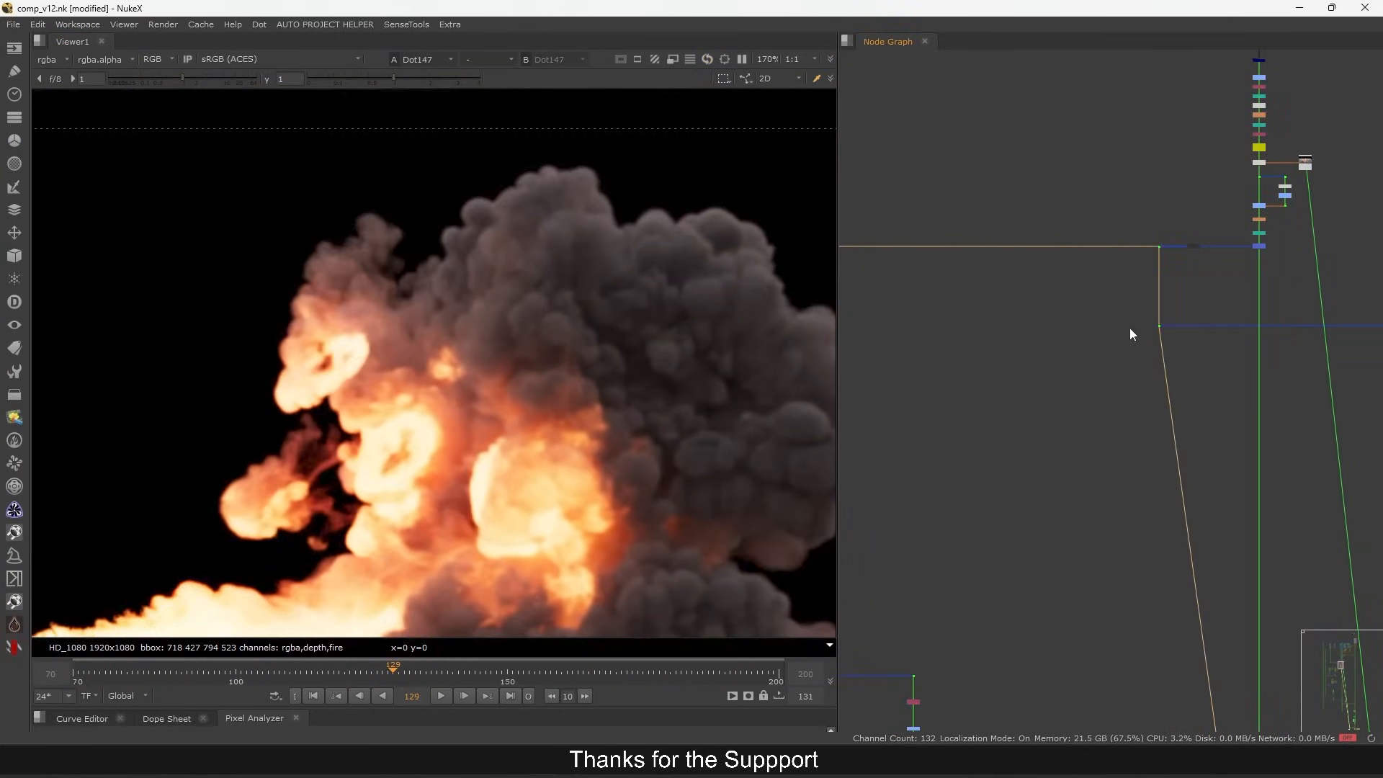
scroll(569, 357, "down", 6)
key("a")
key("a")
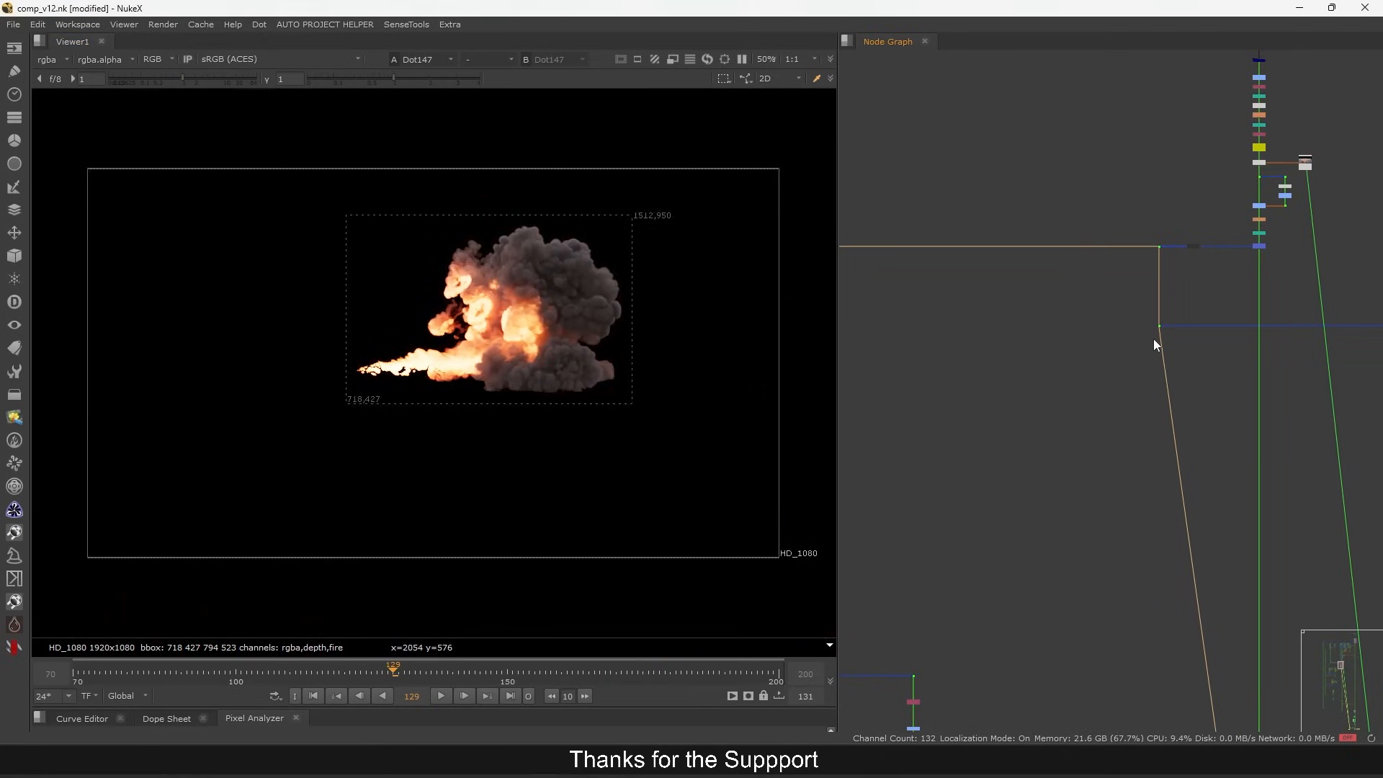
- View the sky background at Grade7, where the explosion alpha is used as a mask, and check its alpha
scroll(1152, 339, "down", 2)
scroll(1218, 360, "up", 5)
scroll(1268, 324, "up", 2)
left_click(1234, 344)
key("1")
key("a")
key("a")
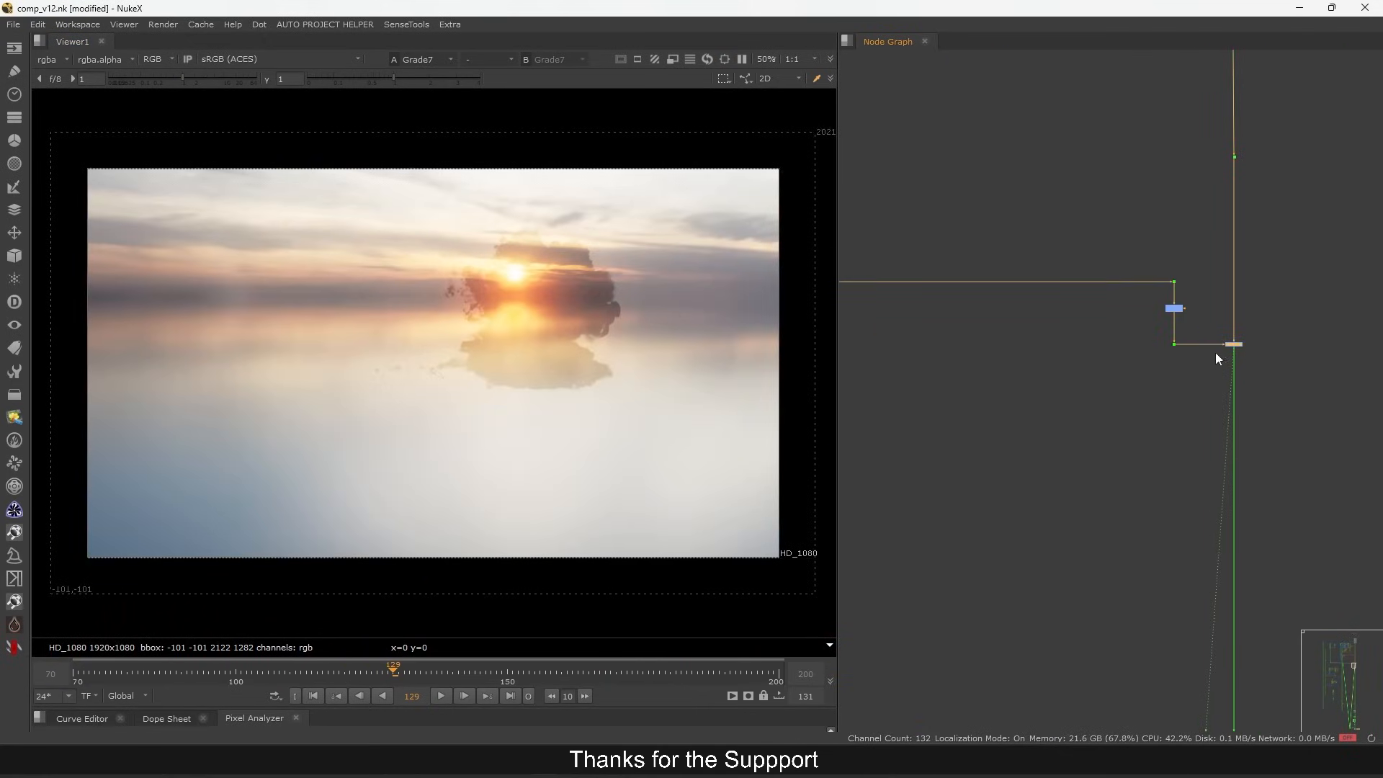
- Return to viewing the comp at Merge2 and inspect the smoke against the sky up close
scroll(1224, 375, "down", 5)
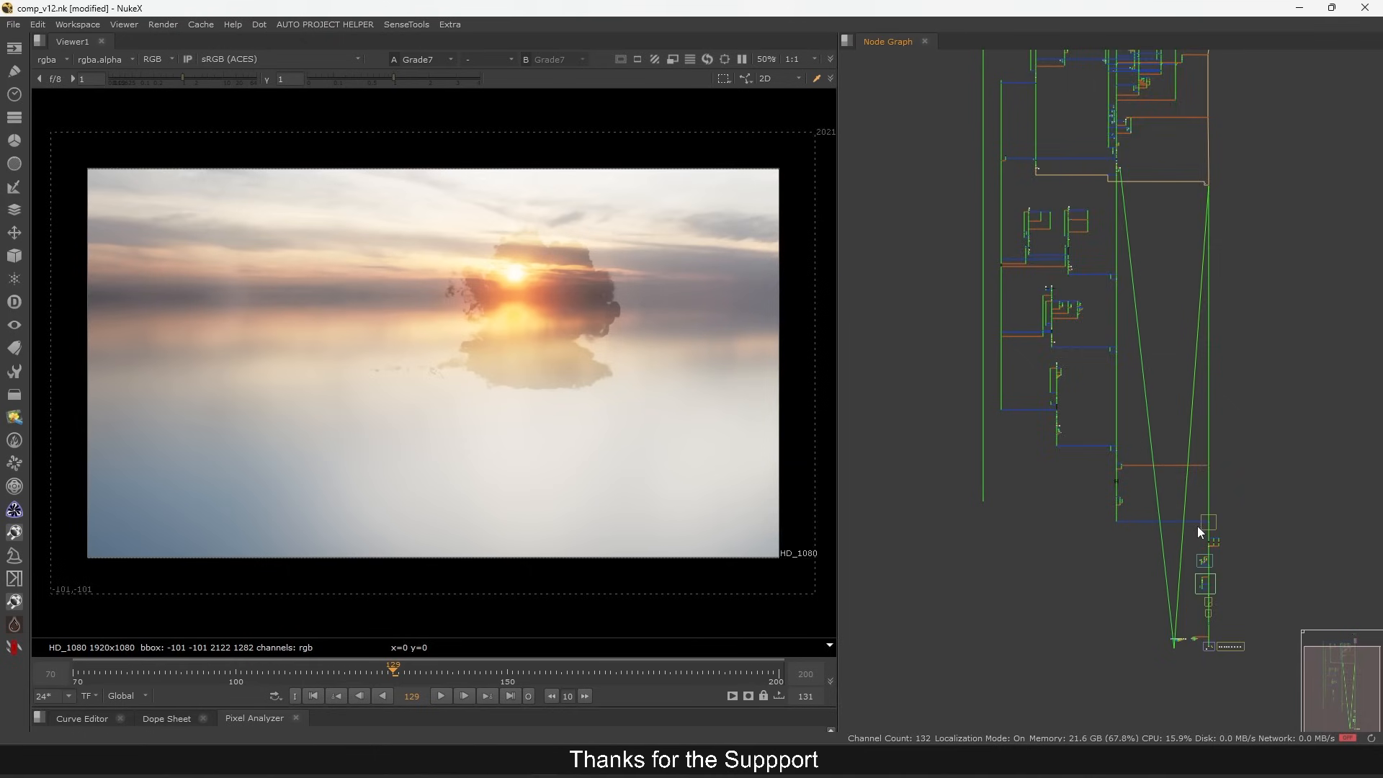
scroll(1233, 510, "up", 3)
left_click(1233, 510)
key("1")
scroll(1104, 651, "down", 4)
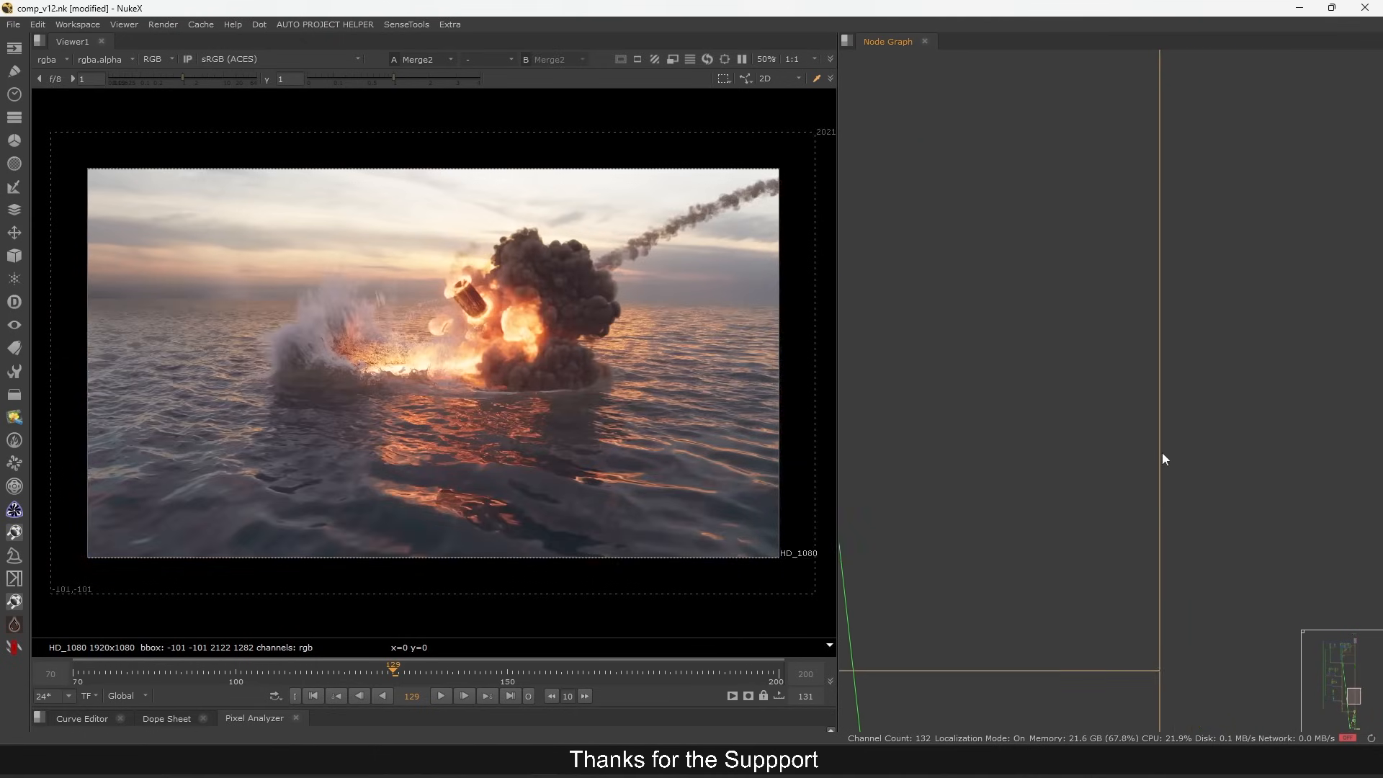
scroll(1146, 423, "up", 5)
scroll(586, 260, "up", 4)
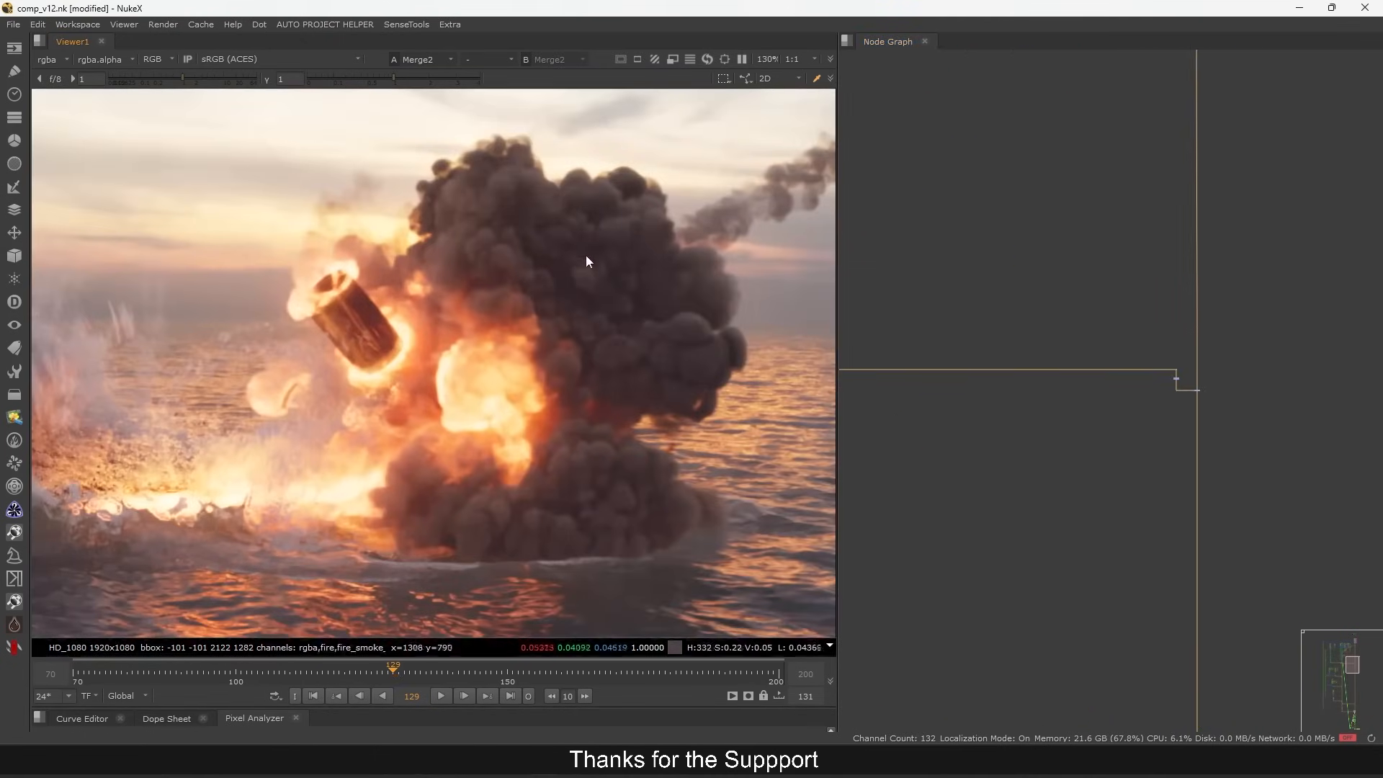
scroll(1253, 332, "down", 5)
- Toggle Grade7 off and on repeatedly to compare the smoke edges against the sky, and return to the full frame
left_click_drag(1346, 256, 1185, 417)
key("d")
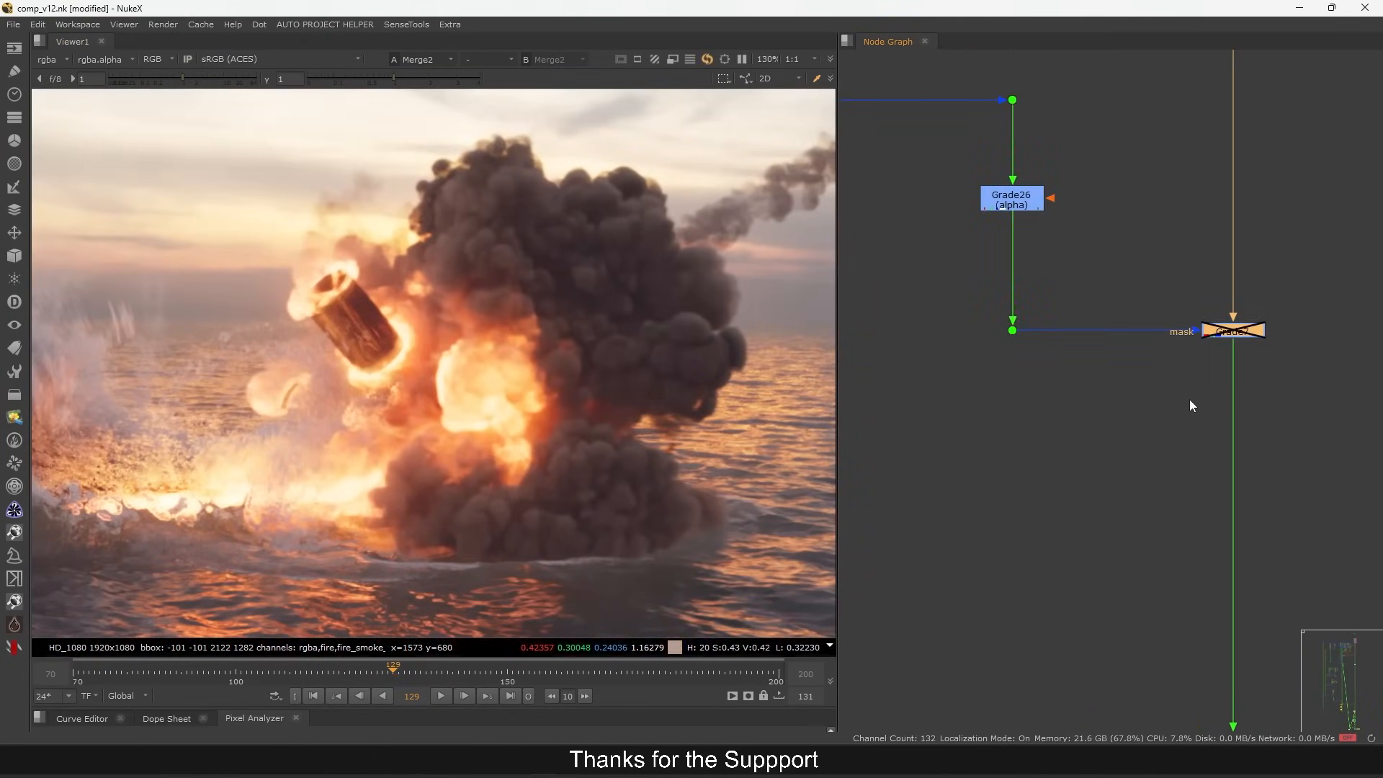
key("d")
key("d")
left_click_drag(509, 146, 481, 154)
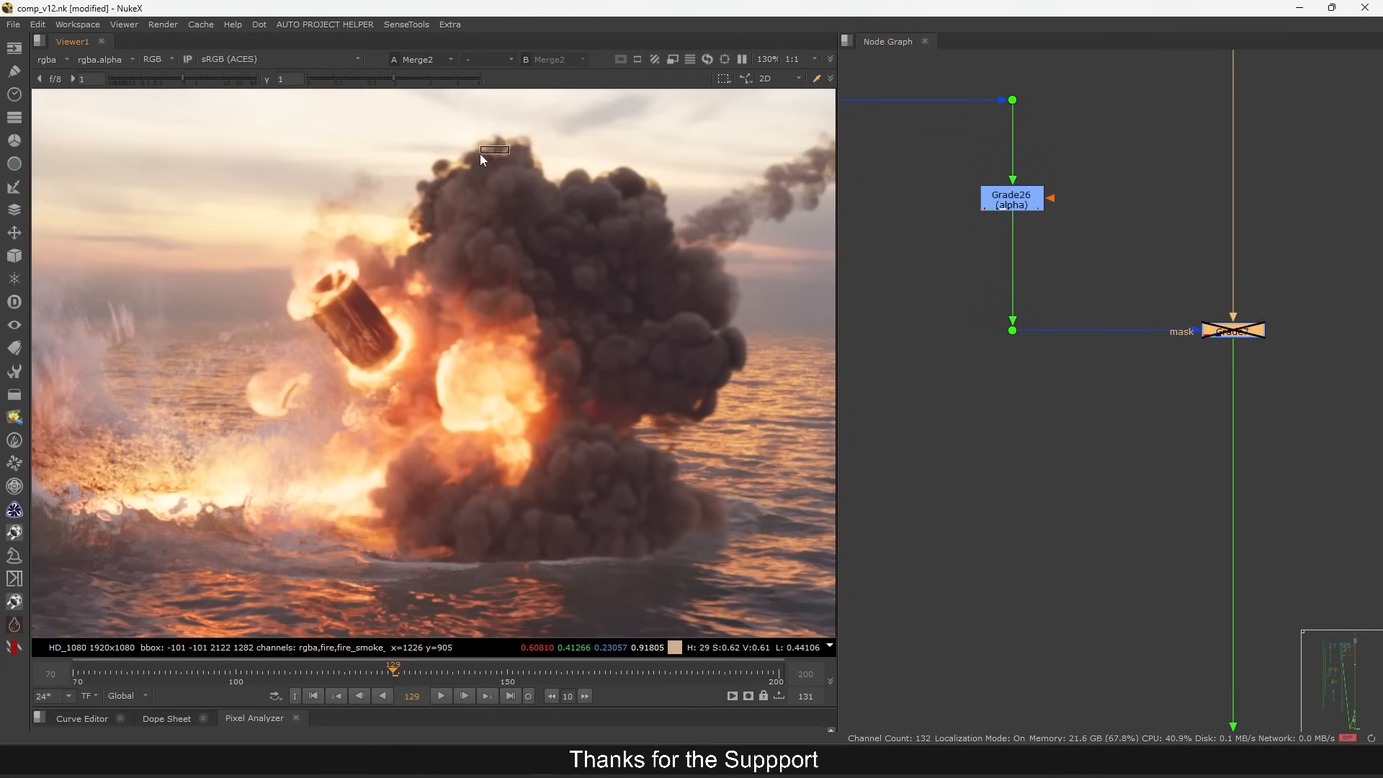
left_click_drag(1135, 268, 1324, 392)
key("d")
key("d")
key("d")
key("d")
key("d")
key("f")
- Go back down the main pipe to the MERGE section and toggle Merge2 off and on to compare
scroll(1066, 440, "down", 10)
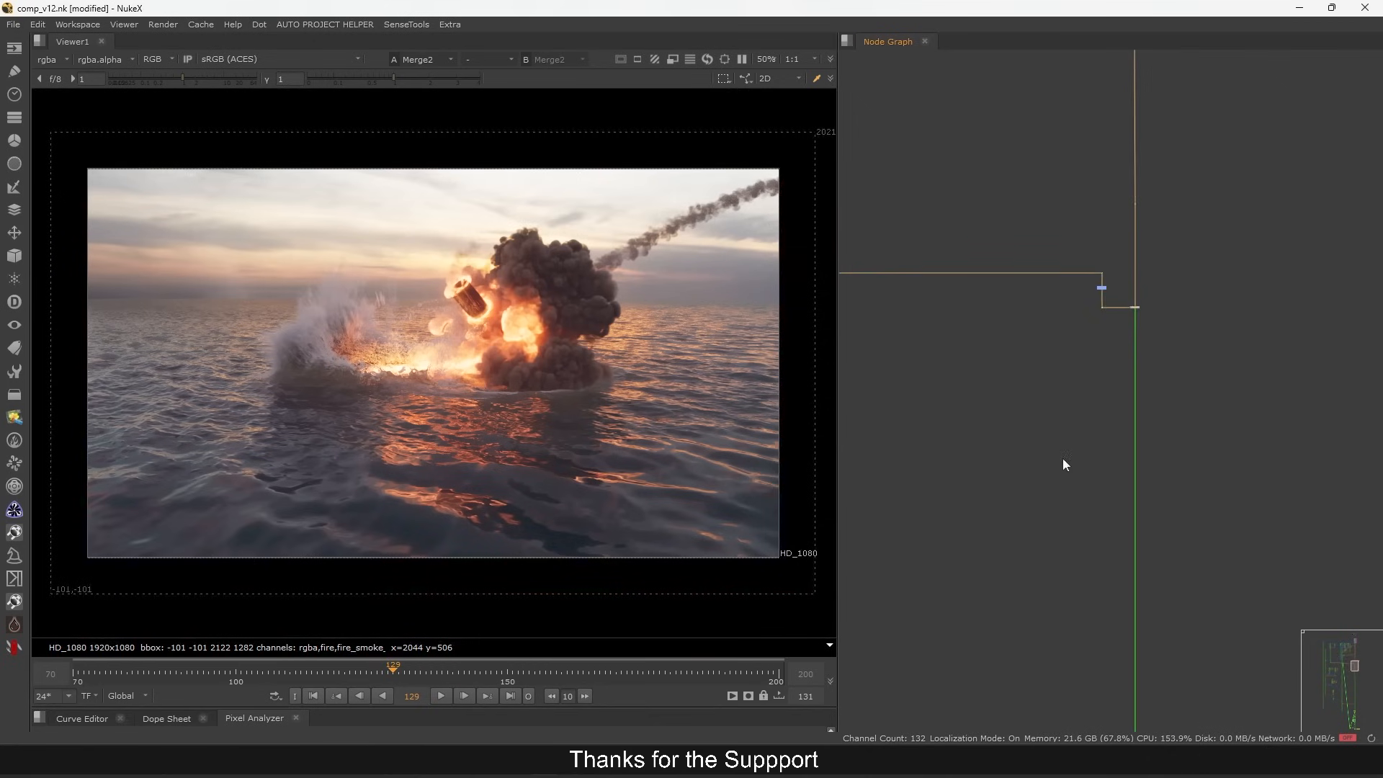
left_click_drag(1066, 439, 1116, 317)
scroll(1117, 318, "down", 5)
left_click_drag(1115, 537, 1114, 337)
scroll(1149, 401, "up", 6)
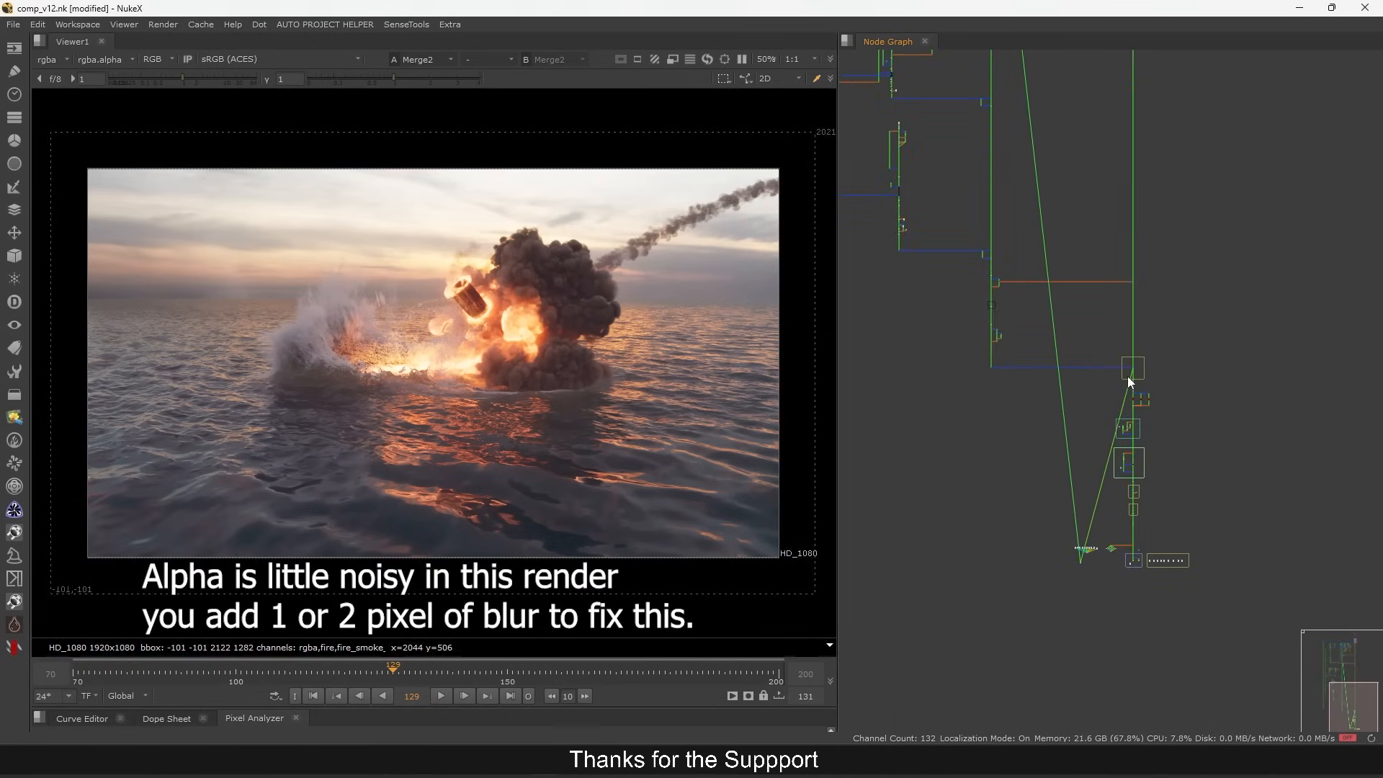
scroll(1170, 353, "up", 3)
scroll(1153, 382, "up", 2)
scroll(1170, 382, "down", 3)
scroll(1220, 338, "up", 4)
left_click_drag(1282, 292, 1169, 401)
key("d")
key("d")
key("d")
key("d")
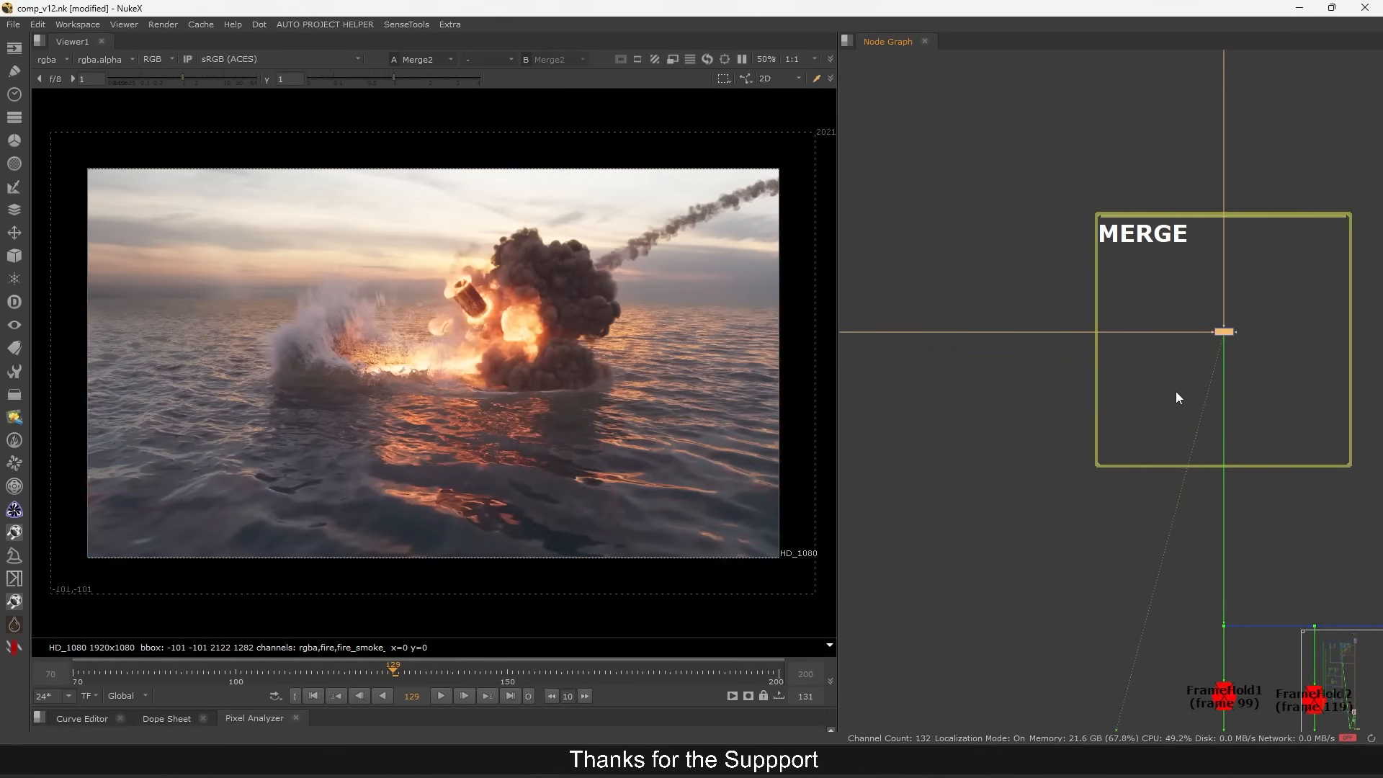
- View the comp at Merge15 after the flare setup and check it at frame 146
scroll(1175, 396, "down", 4)
left_click_drag(1174, 555, 1157, 350)
scroll(1169, 416, "up", 4)
left_click_drag(1301, 412, 1218, 508)
key("1")
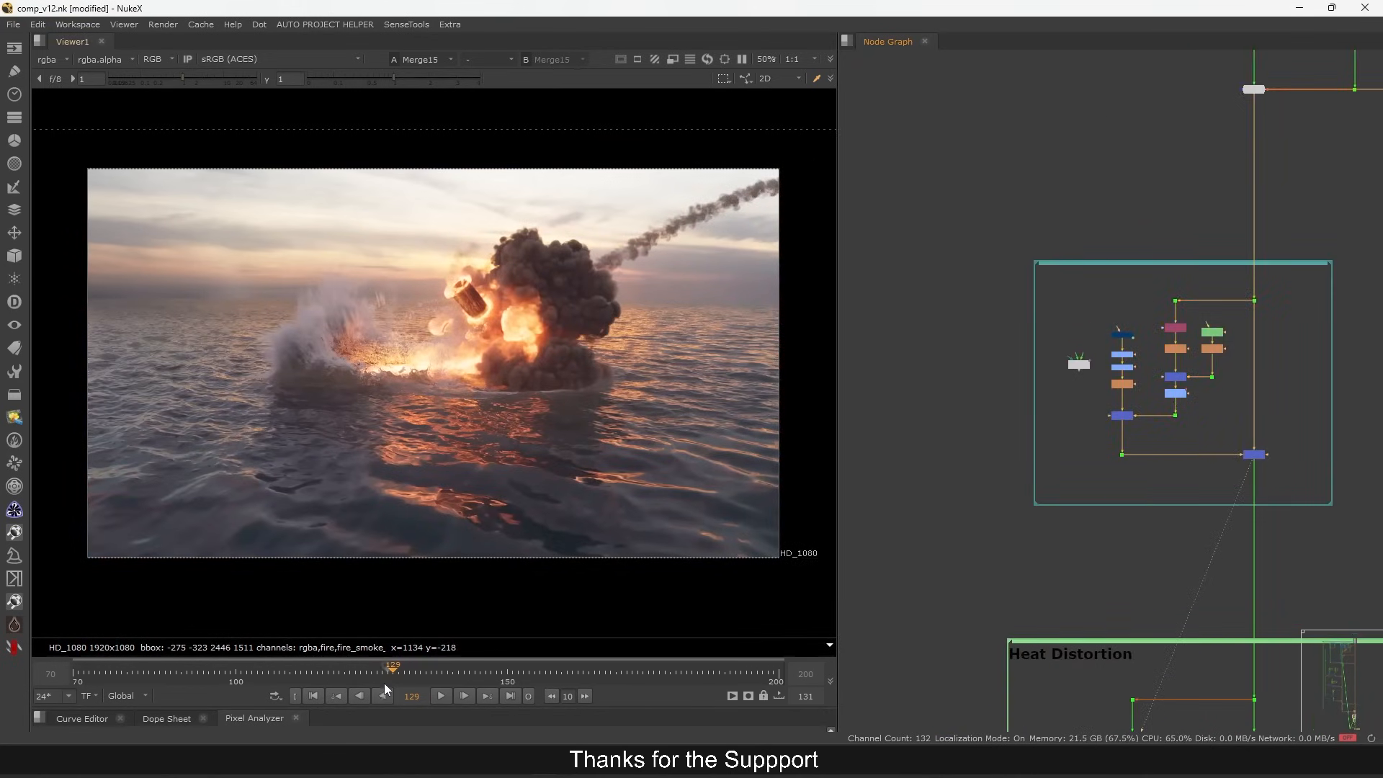
left_click(481, 674)
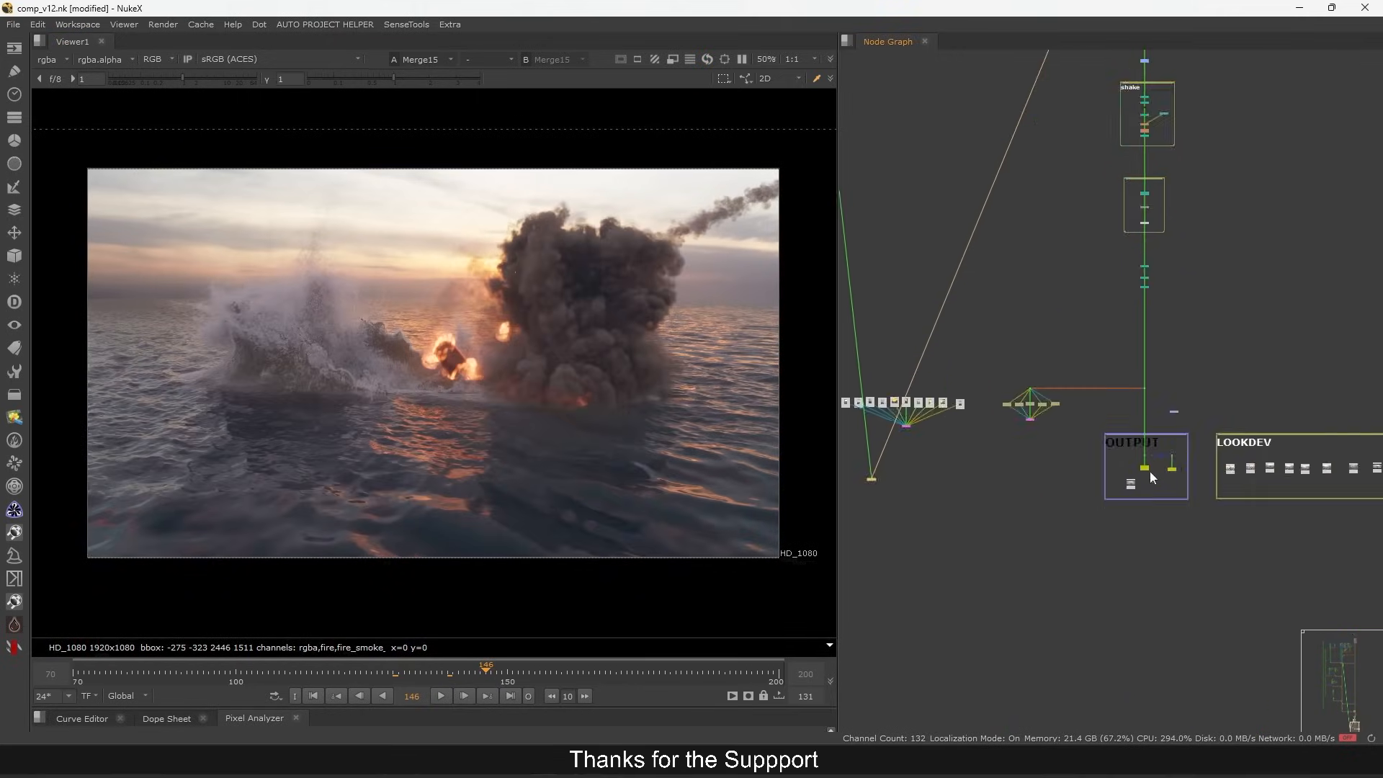
- View the rendered output at Read12 in the OUTPUT section and scrub through the shot to frame 105
scroll(1143, 460, "up", 3)
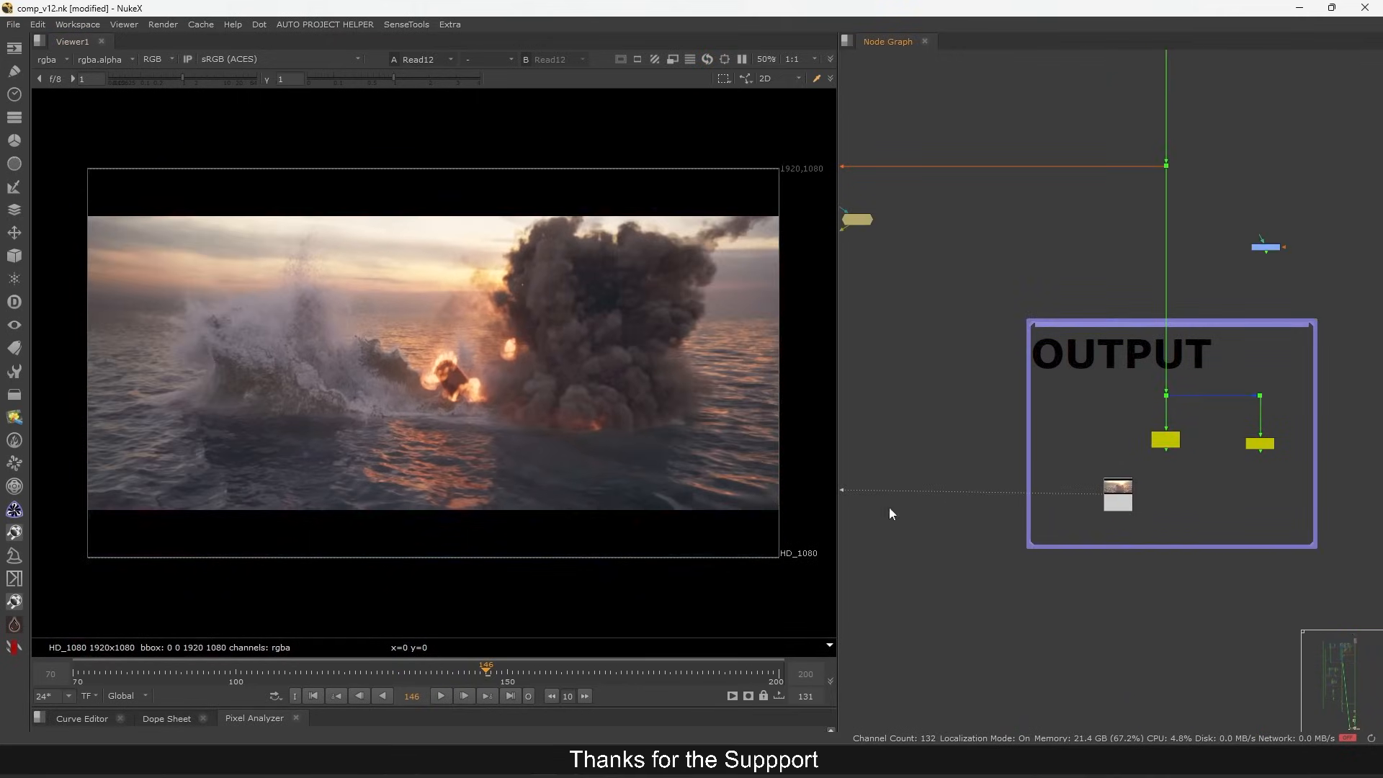
left_click(562, 674)
left_click_drag(536, 657, 605, 685)
left_click_drag(210, 672, 263, 674)
- Go back up to the flare setup and view the comp before the flare at Dot210
scroll(1066, 348, "down", 6)
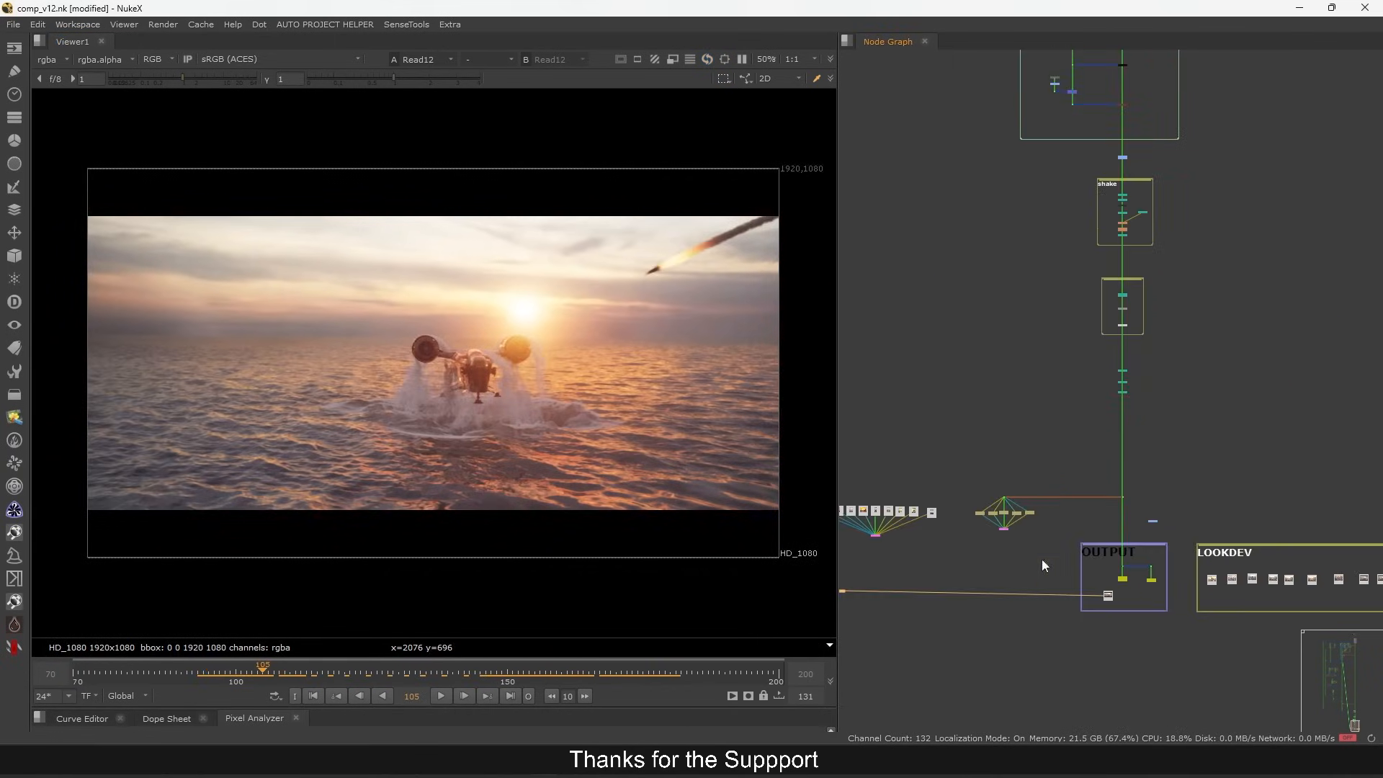
left_click_drag(1044, 579, 1064, 651)
left_click(1166, 312)
key("1")
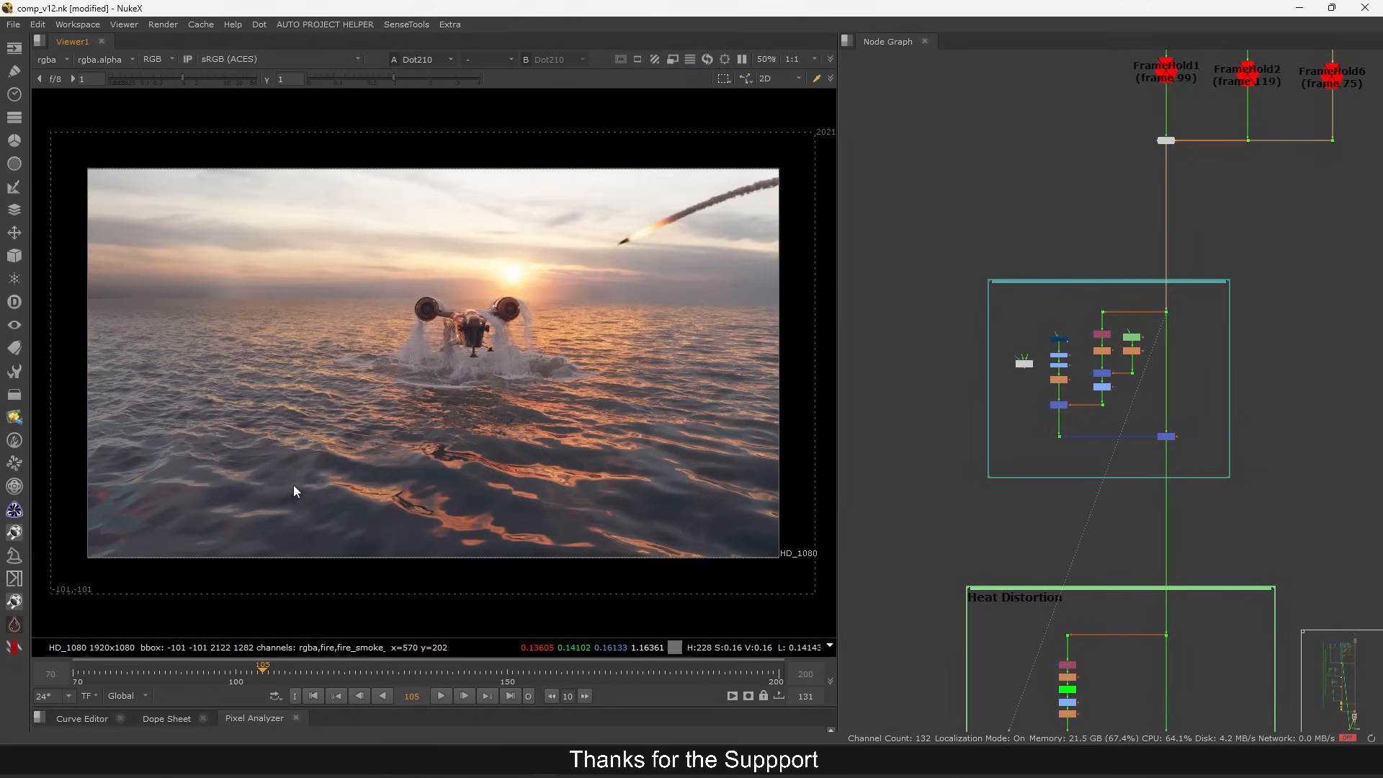
- Lower the viewer gain to examine the sun's highlight and reset the gain to 1
left_click_drag(1117, 362, 1121, 366)
left_click_drag(534, 315, 465, 255)
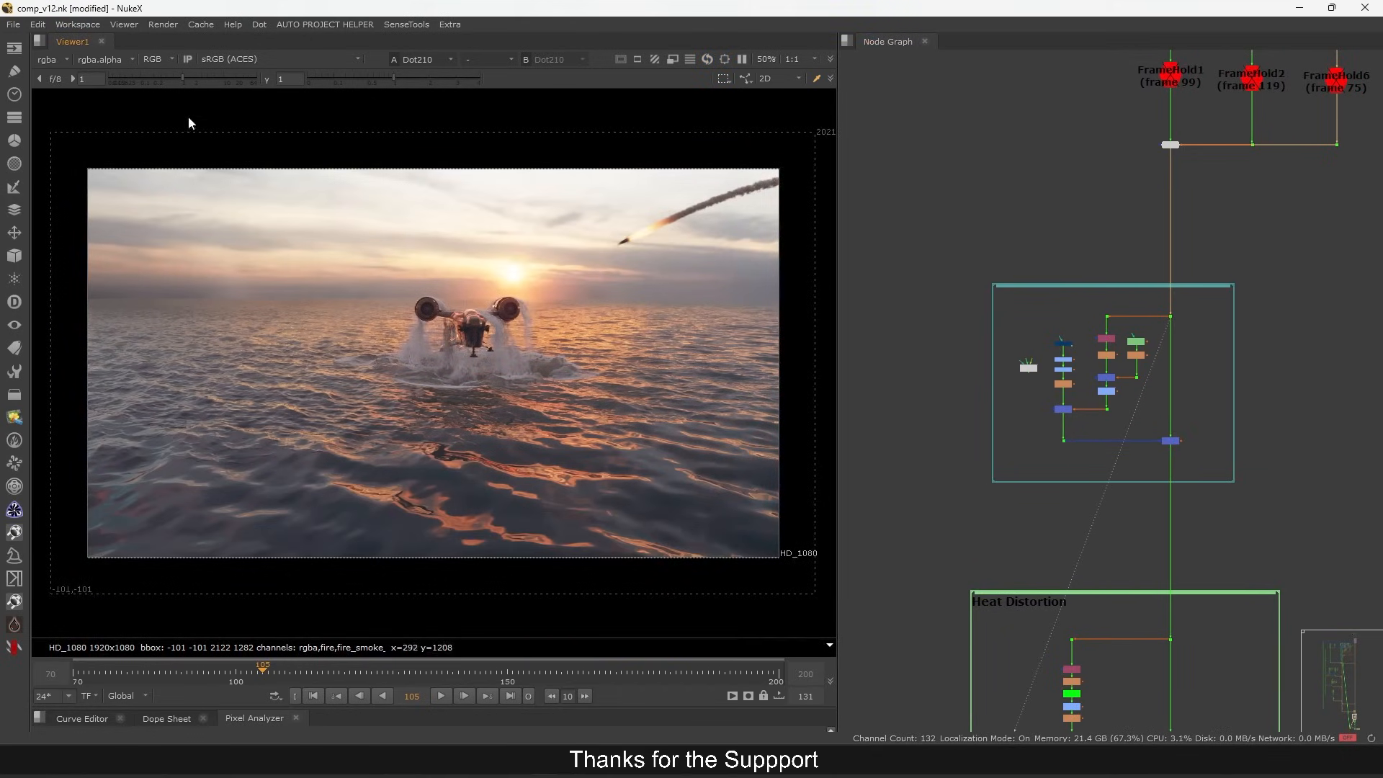
left_click_drag(162, 82, 102, 92)
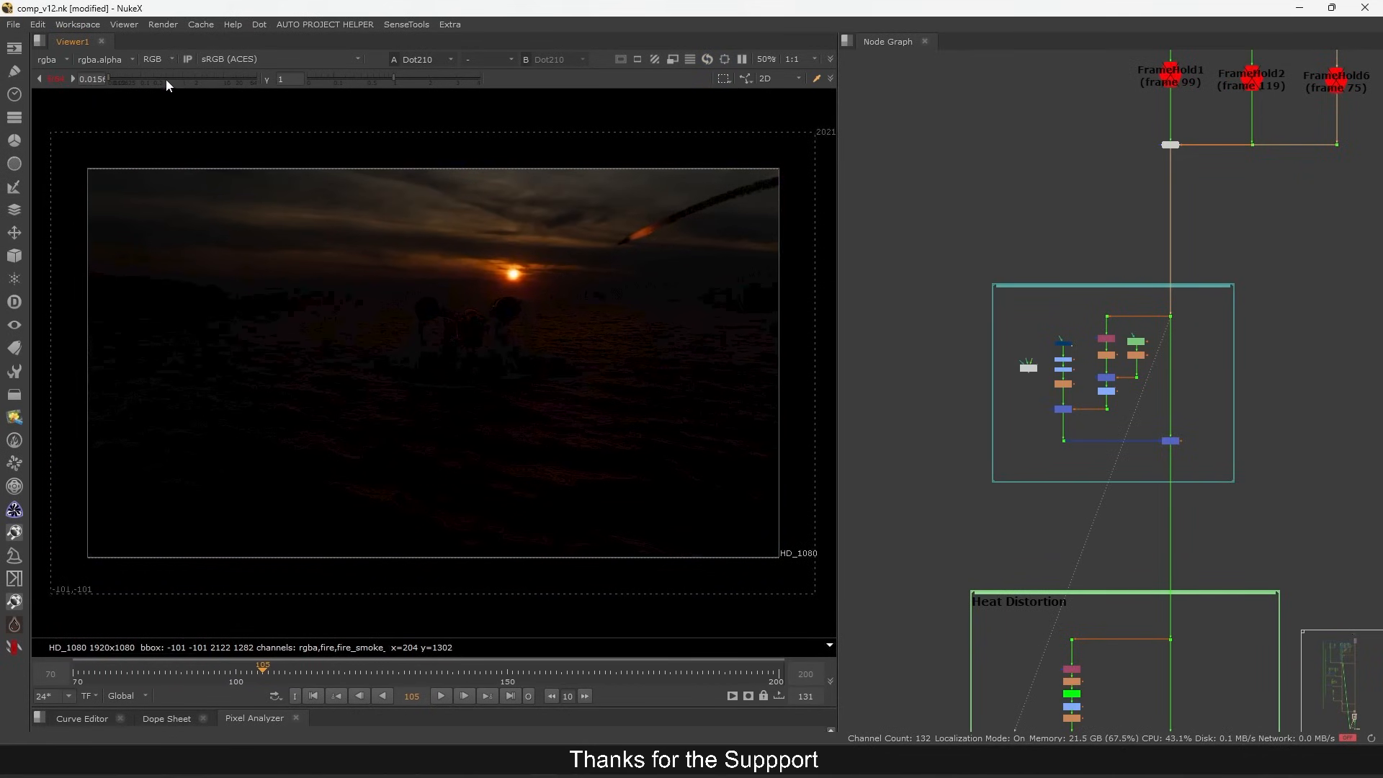
left_click(166, 79, "ctrl")
- View the fire_smoke_alpha channel at Shuffle20 and play the range through to frame 121
scroll(1100, 338, "up", 8)
left_click(1113, 344)
key("1")
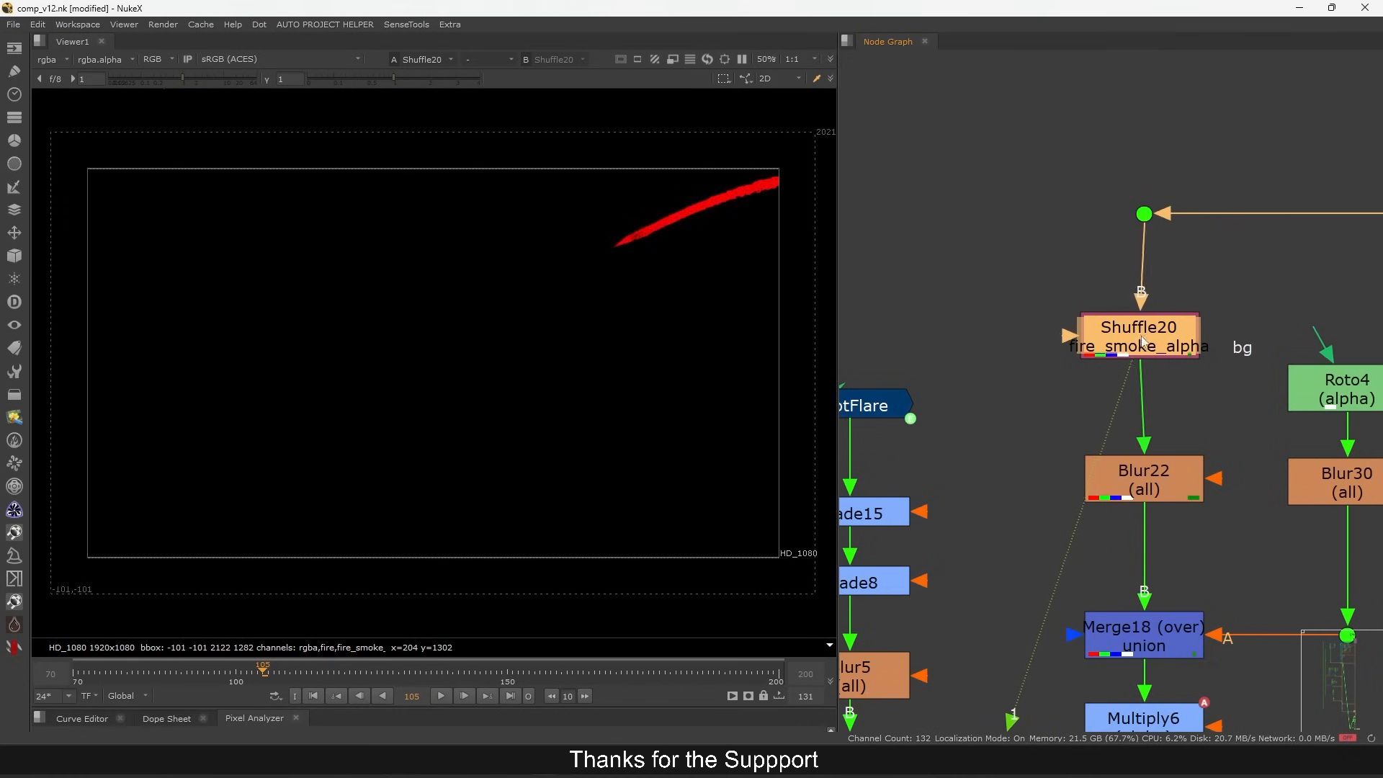
left_click(1142, 346)
scroll(1144, 349, "down", 6)
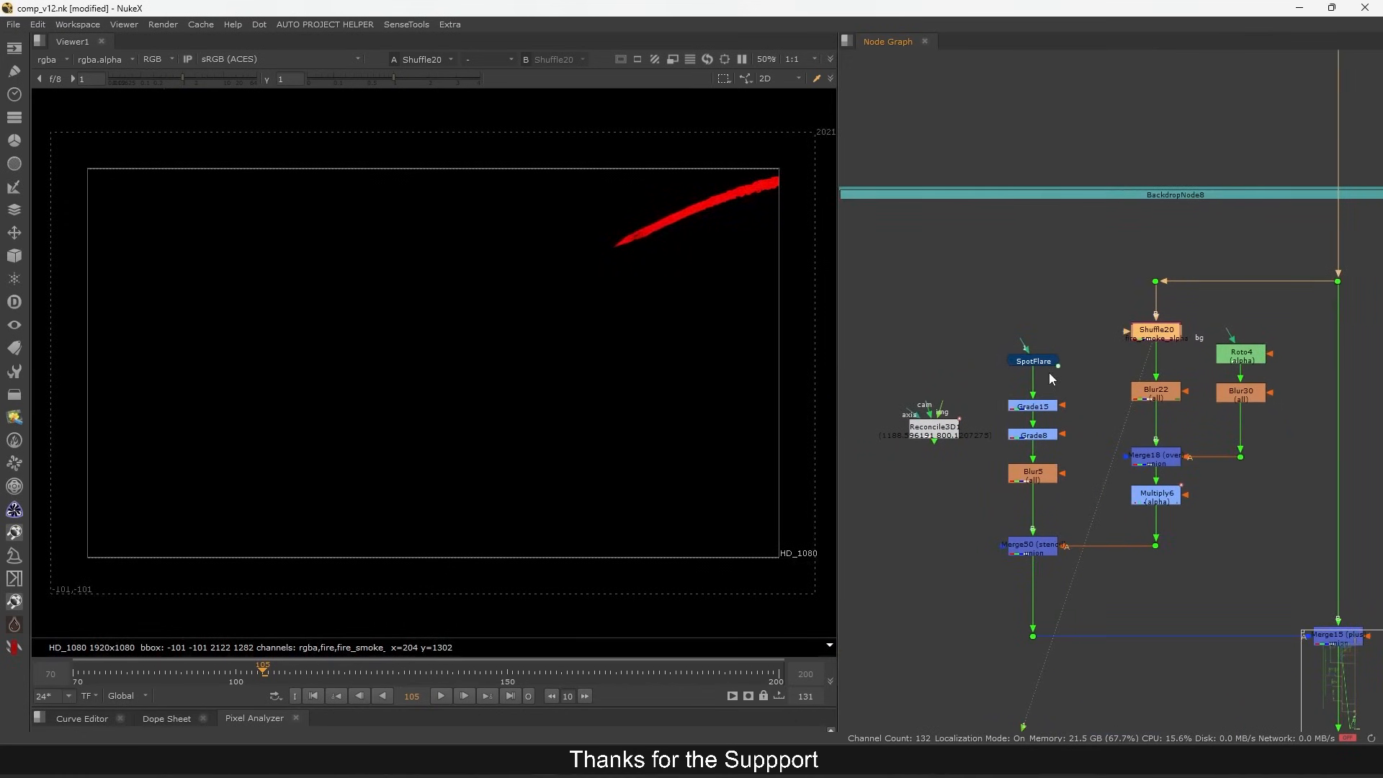
left_click(441, 696)
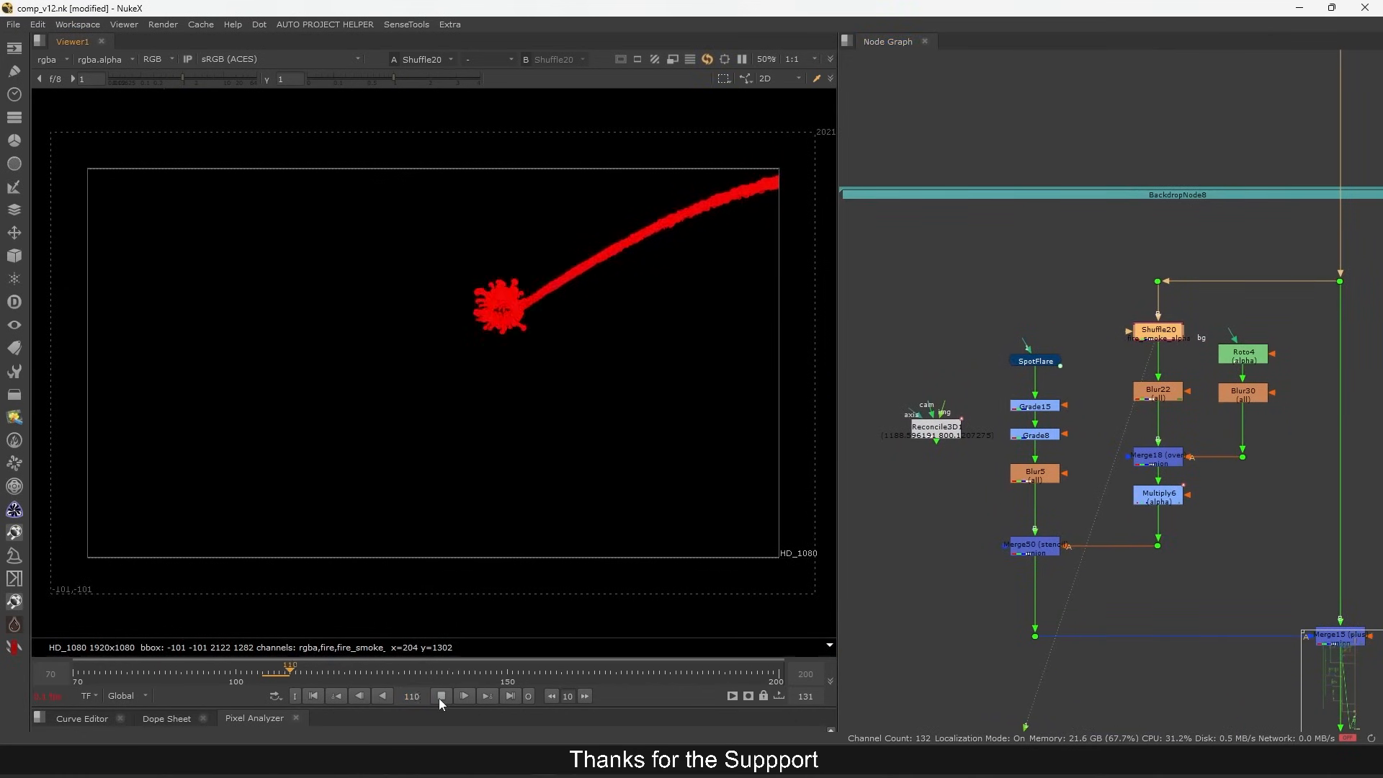
left_click(441, 696)
- View the sun flare at SpotFlare, check its alpha, and look over the flare branch with Reconcile3D1
scroll(1035, 361, "up", 5)
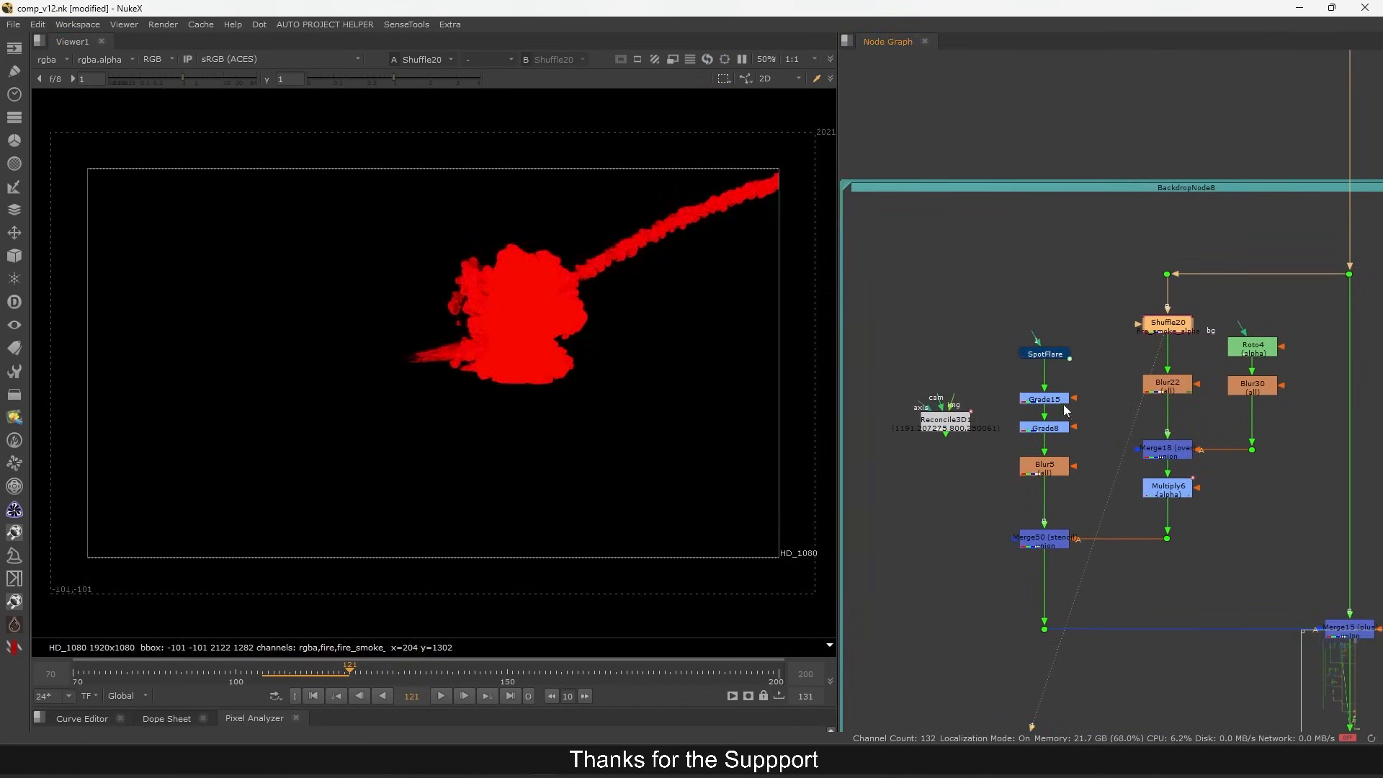
left_click(1035, 360)
key("1")
key("a")
key("a")
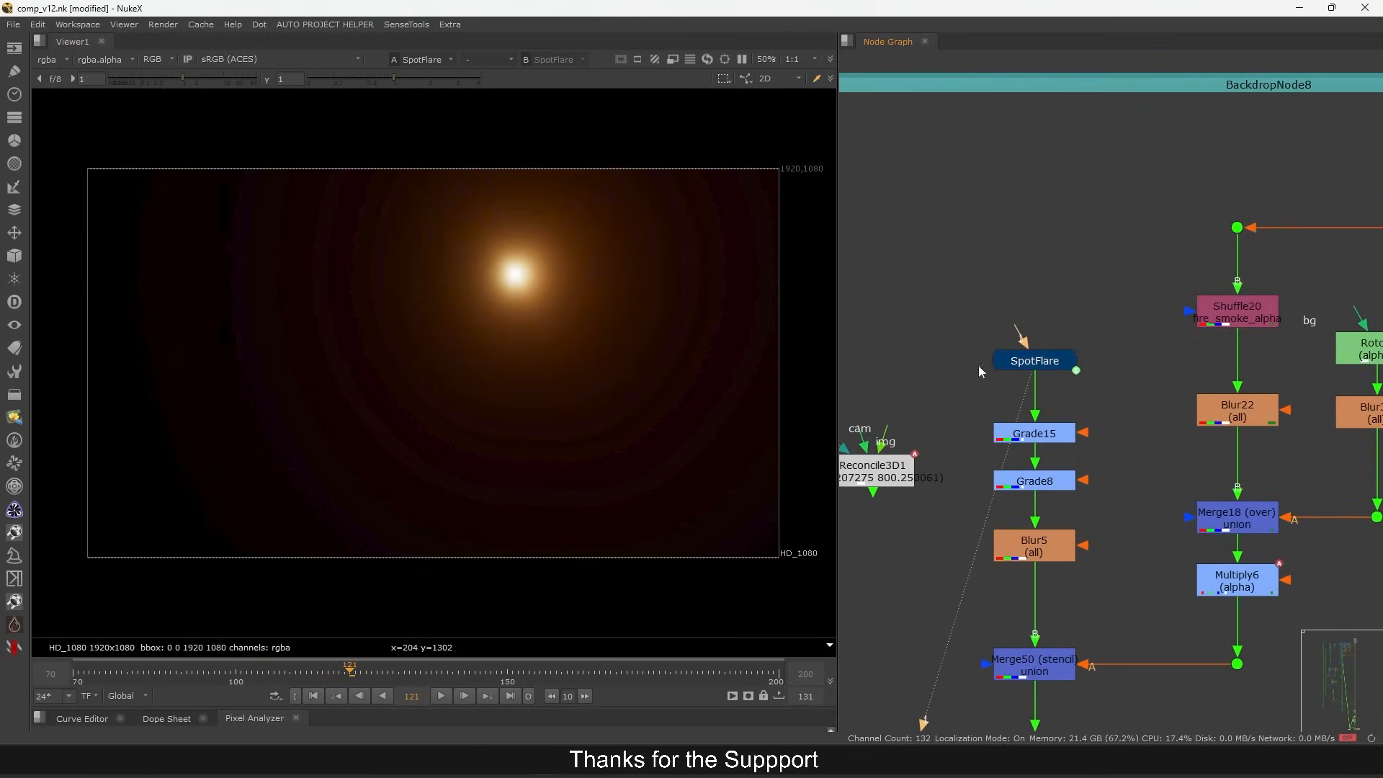
left_click_drag(1022, 509, 1128, 370)
left_click_drag(981, 319, 950, 343)
left_click_drag(1119, 285, 1151, 261)
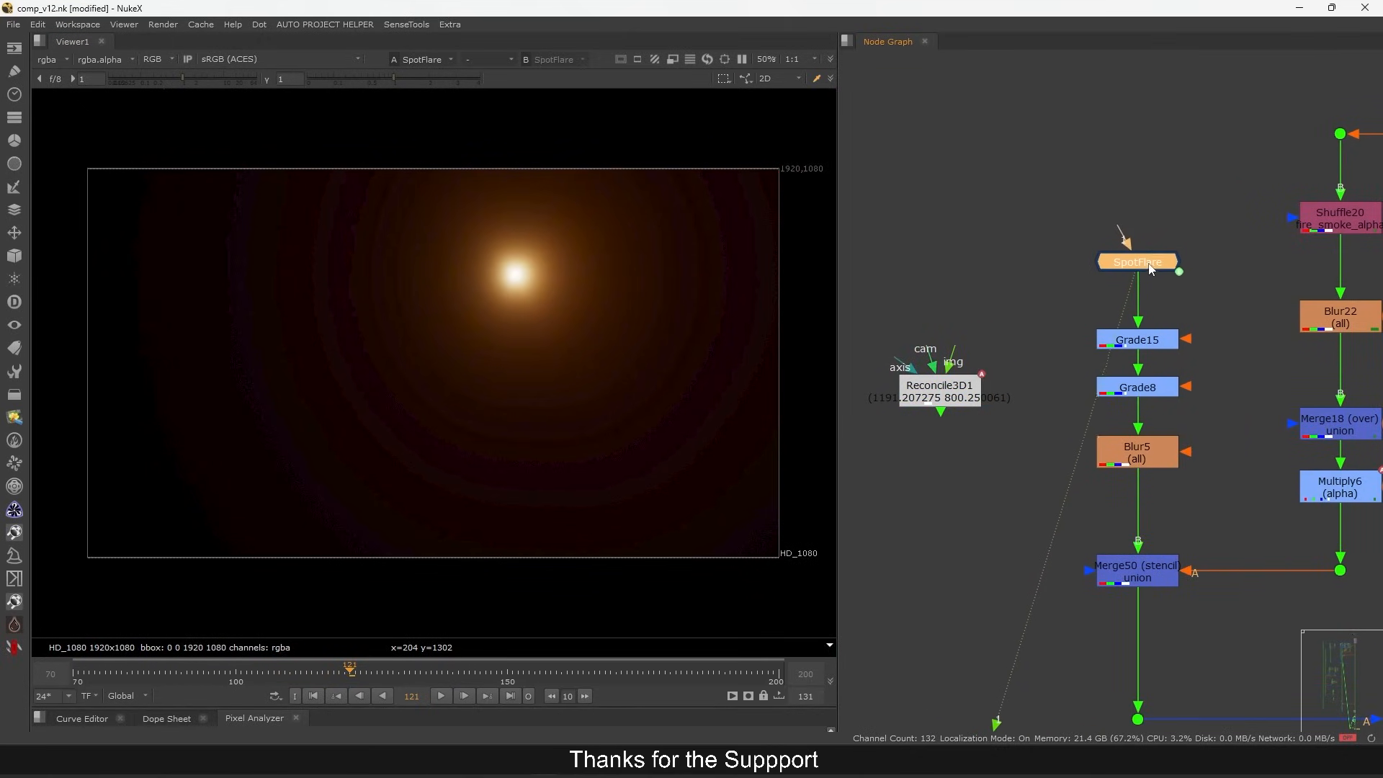
- Open the SpotFlare settings and scrub to frame 127 to examine the flare's tracked position up close
scroll(1151, 265, "down", 5)
double_click(1138, 262)
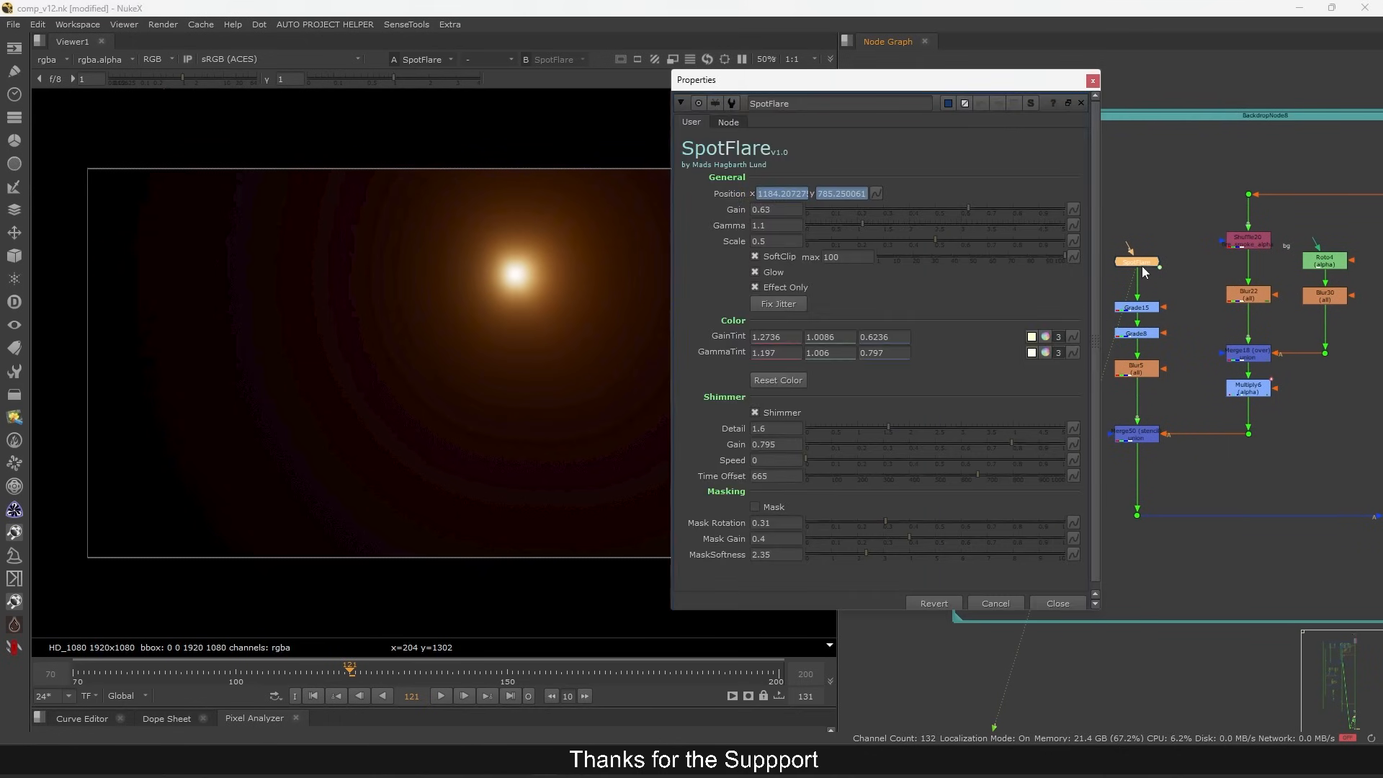
scroll(550, 284, "up", 8)
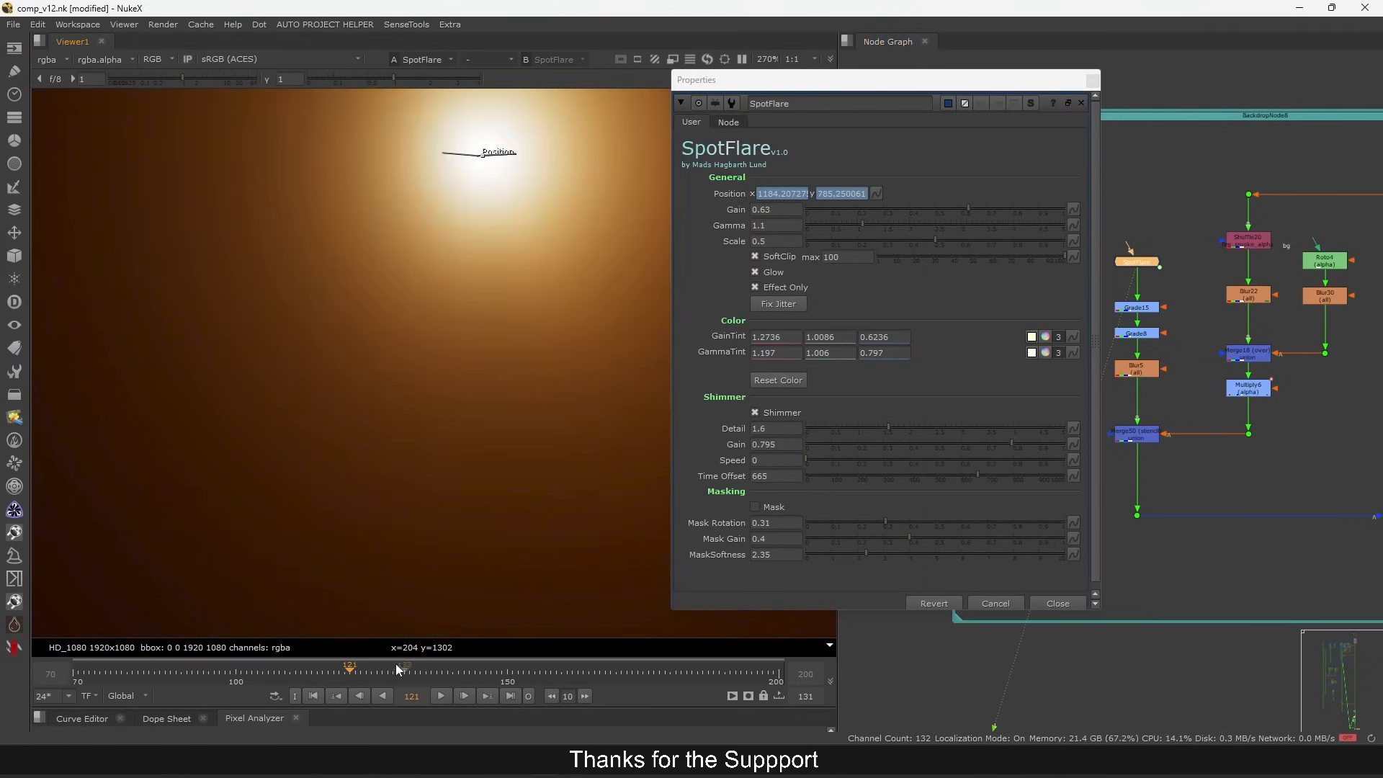
left_click_drag(481, 382, 481, 469)
left_click_drag(328, 671, 381, 672)
- Close the SpotFlare settings, check the Reconcile3D1 output settings, and close them with the full frame in view
left_click(1093, 79)
scroll(1073, 266, "up", 3)
double_click(1051, 369)
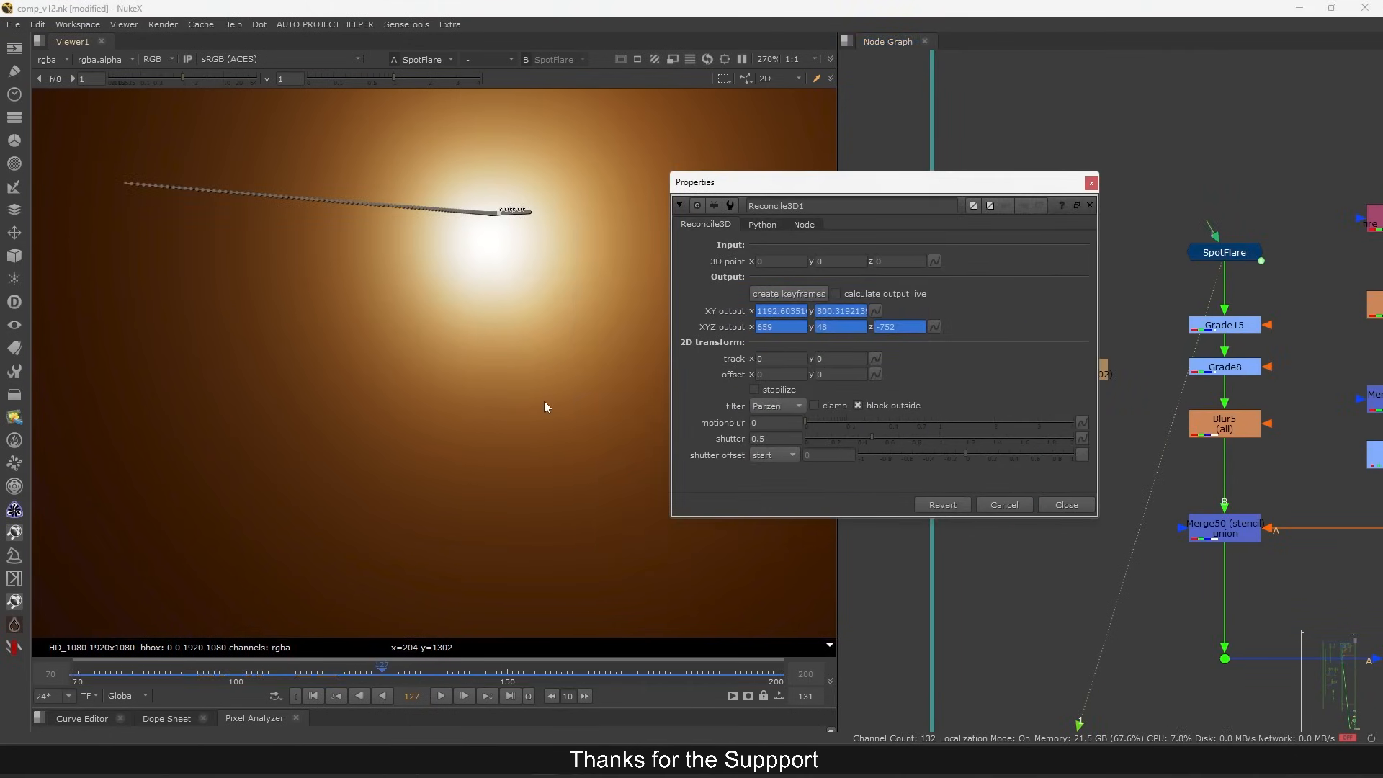
key("f")
left_click(1091, 183)
- Go to the start of the main pipe and view the sky background's scanline render
scroll(997, 345, "down", 10)
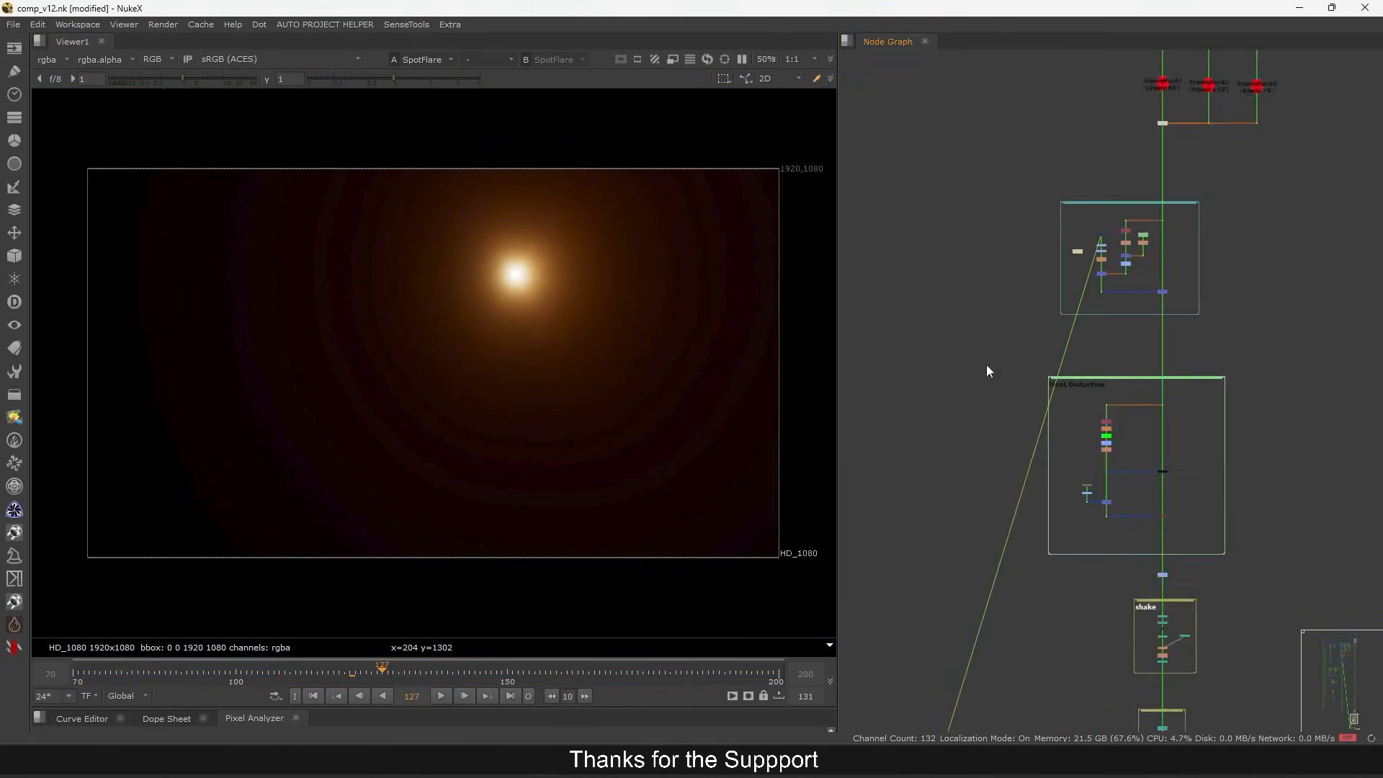
scroll(1071, 321, "up", 10)
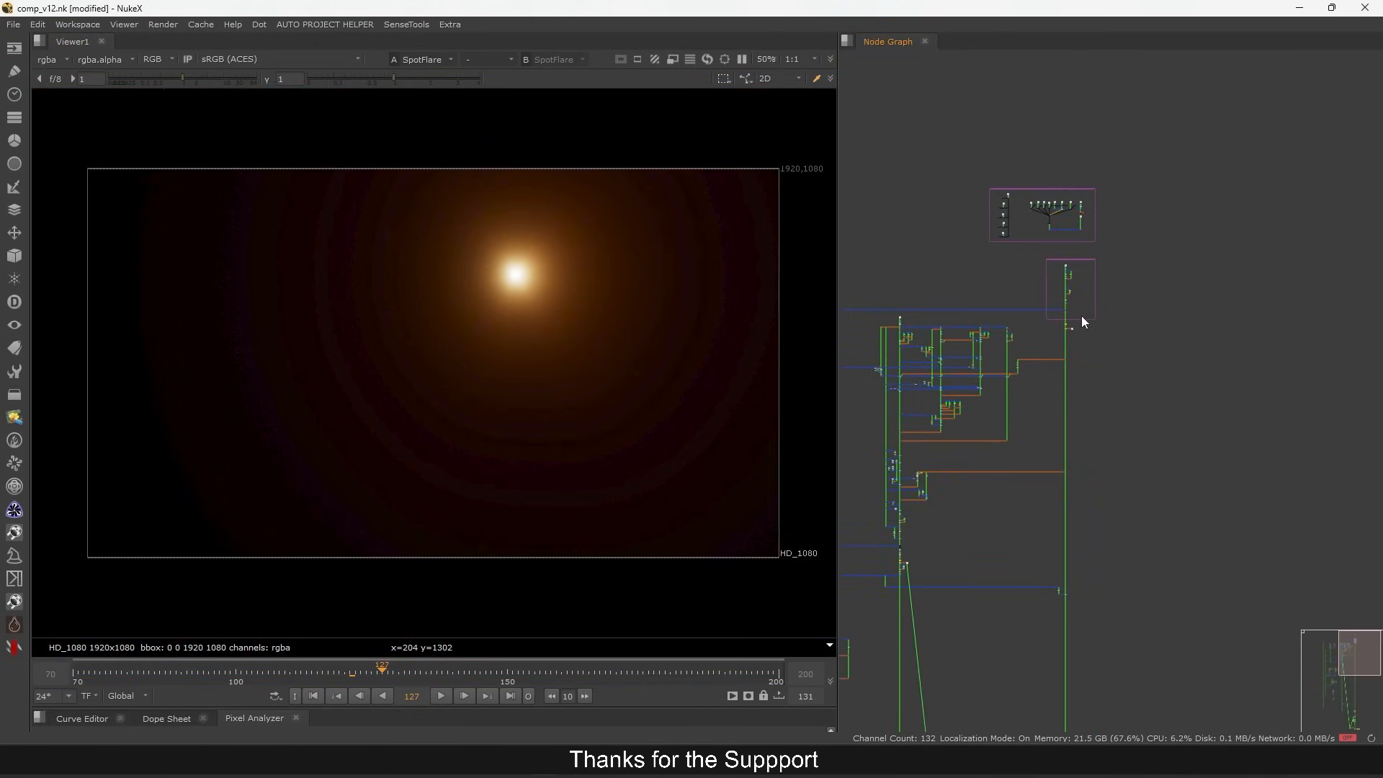
left_click_drag(1047, 286, 1069, 313)
key("1")
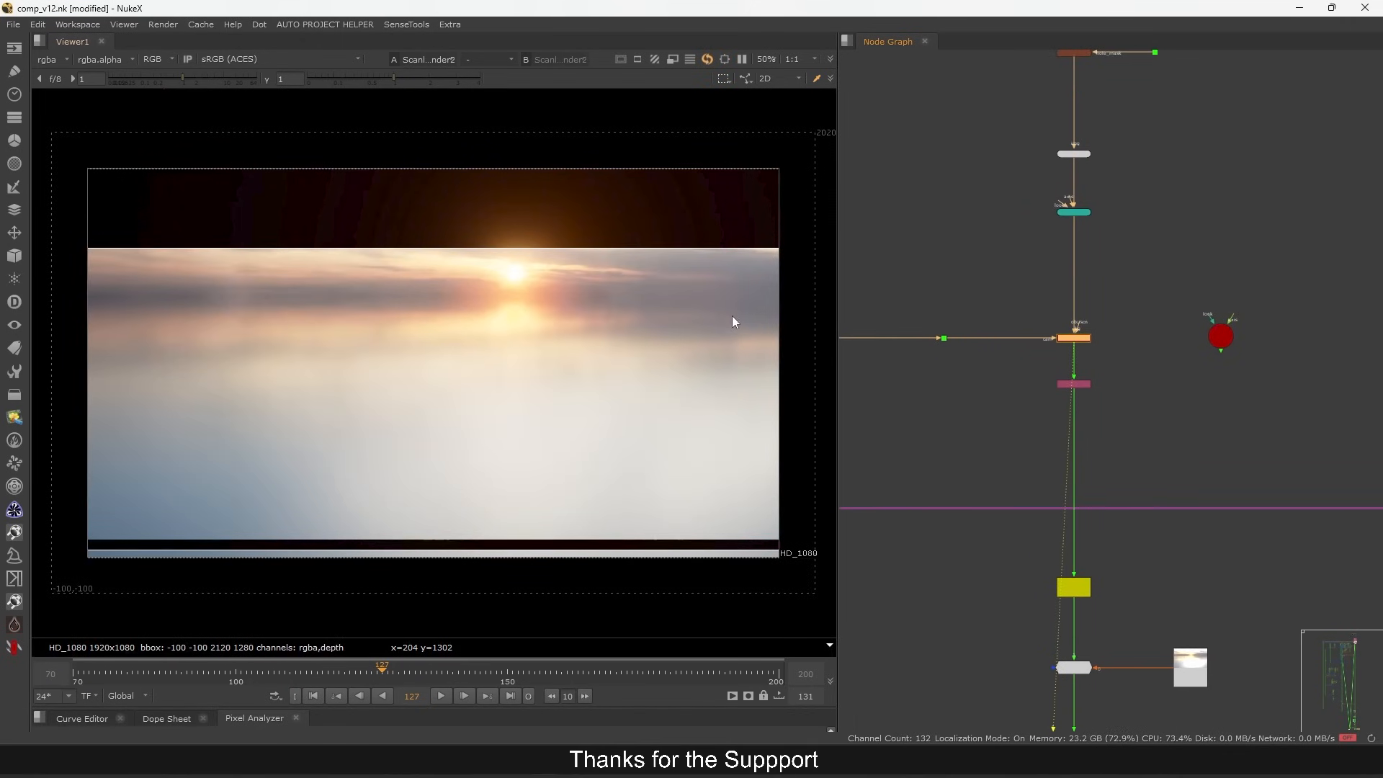
- View Dot209's camera setup in 3D, move to frame 139, and open the Axis1 settings
left_click_drag(970, 296, 906, 392)
key("1")
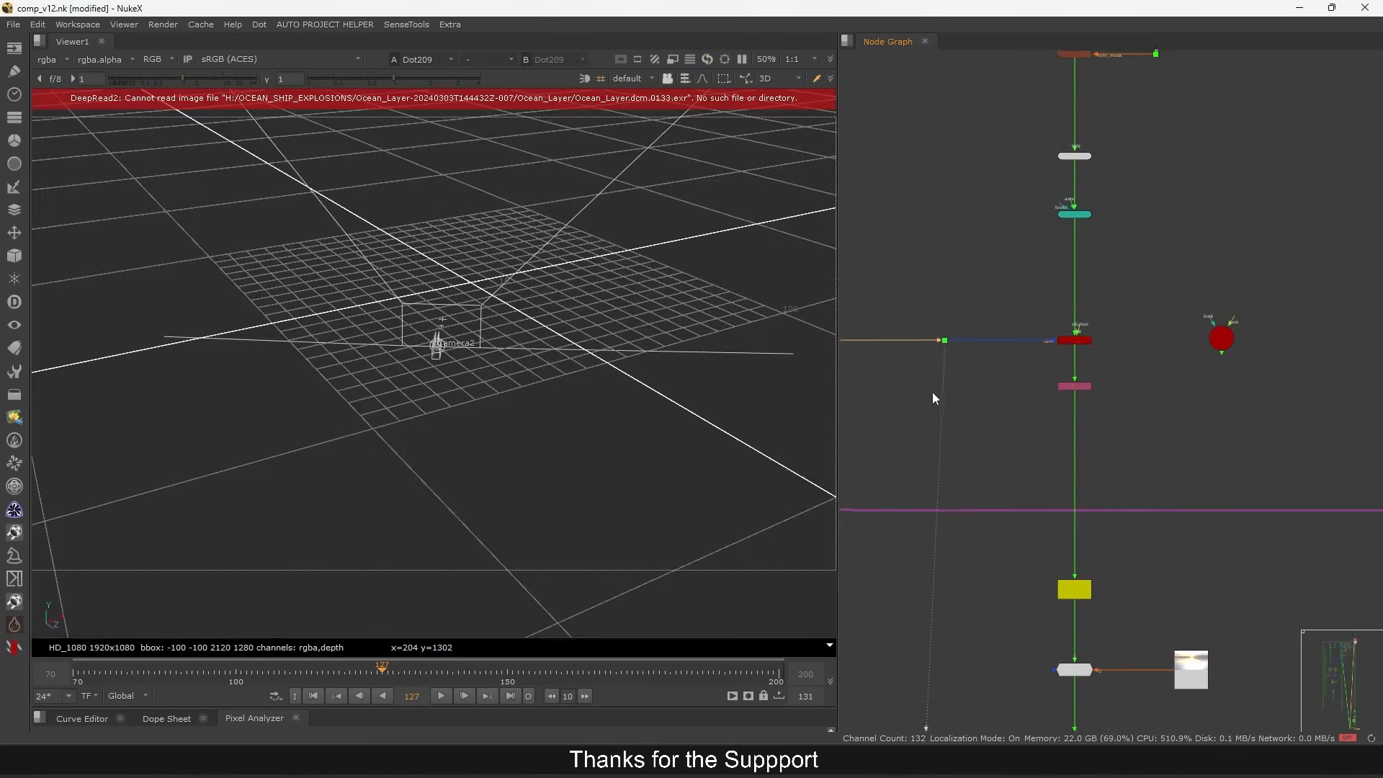
left_click_drag(533, 464, 443, 432)
left_click(441, 698)
left_click_drag(1077, 296, 1108, 426)
left_click_drag(1254, 470, 1254, 438)
double_click(1262, 437)
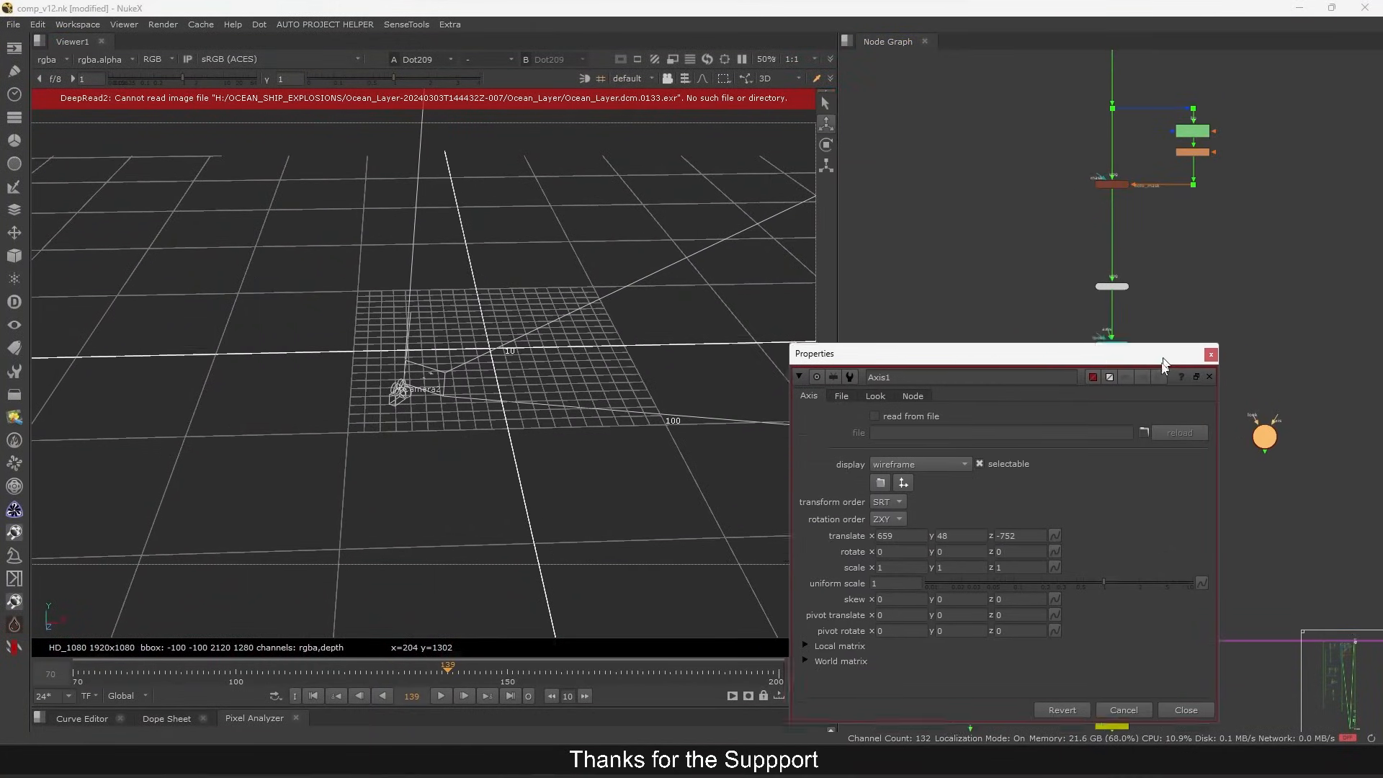
left_click_drag(1082, 363, 1163, 323)
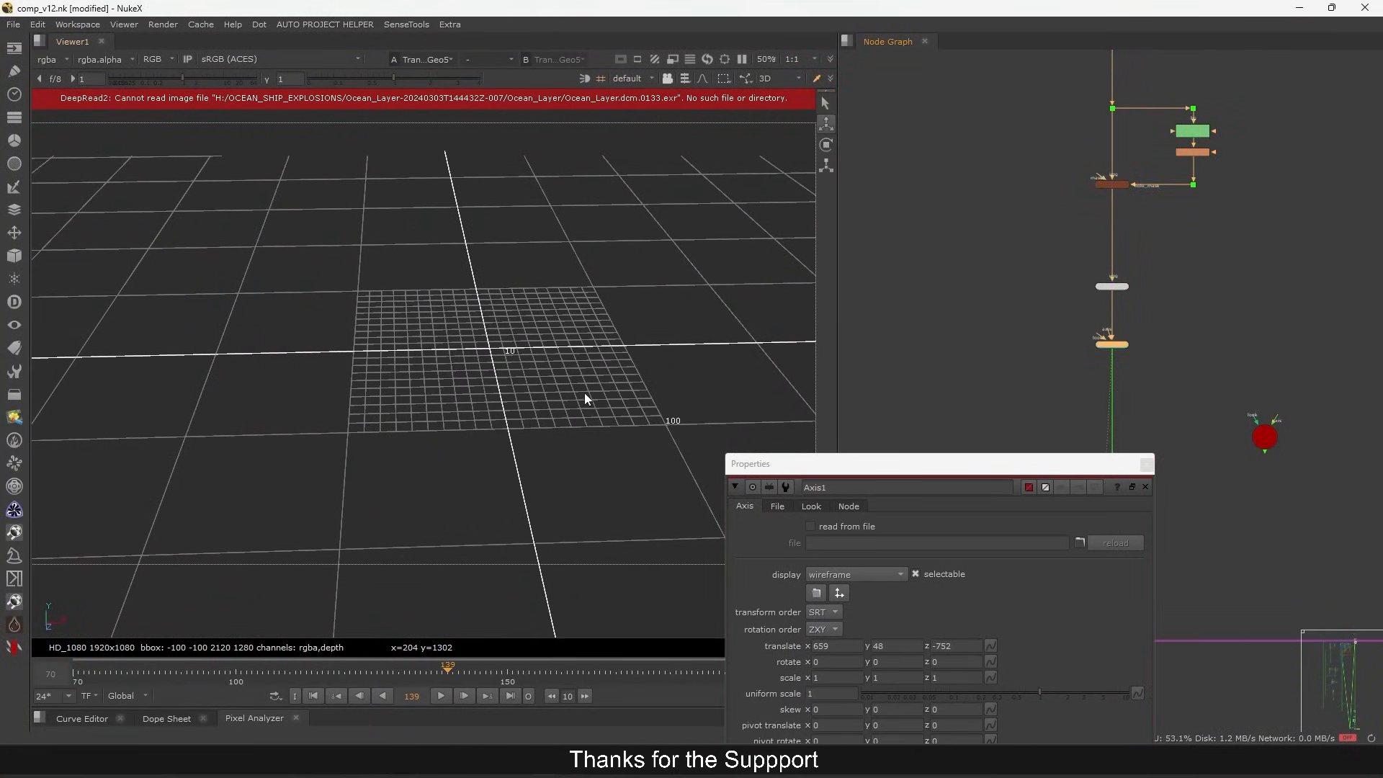
- View the sky sphere's TransformGeo in 3D and select Axis1 to examine its placement at the sun
key("1")
left_click_drag(650, 290, 469, 328)
left_click(1268, 435)
left_click_drag(969, 463, 1149, 261)
left_click_drag(541, 466, 472, 434)
left_click(569, 342)
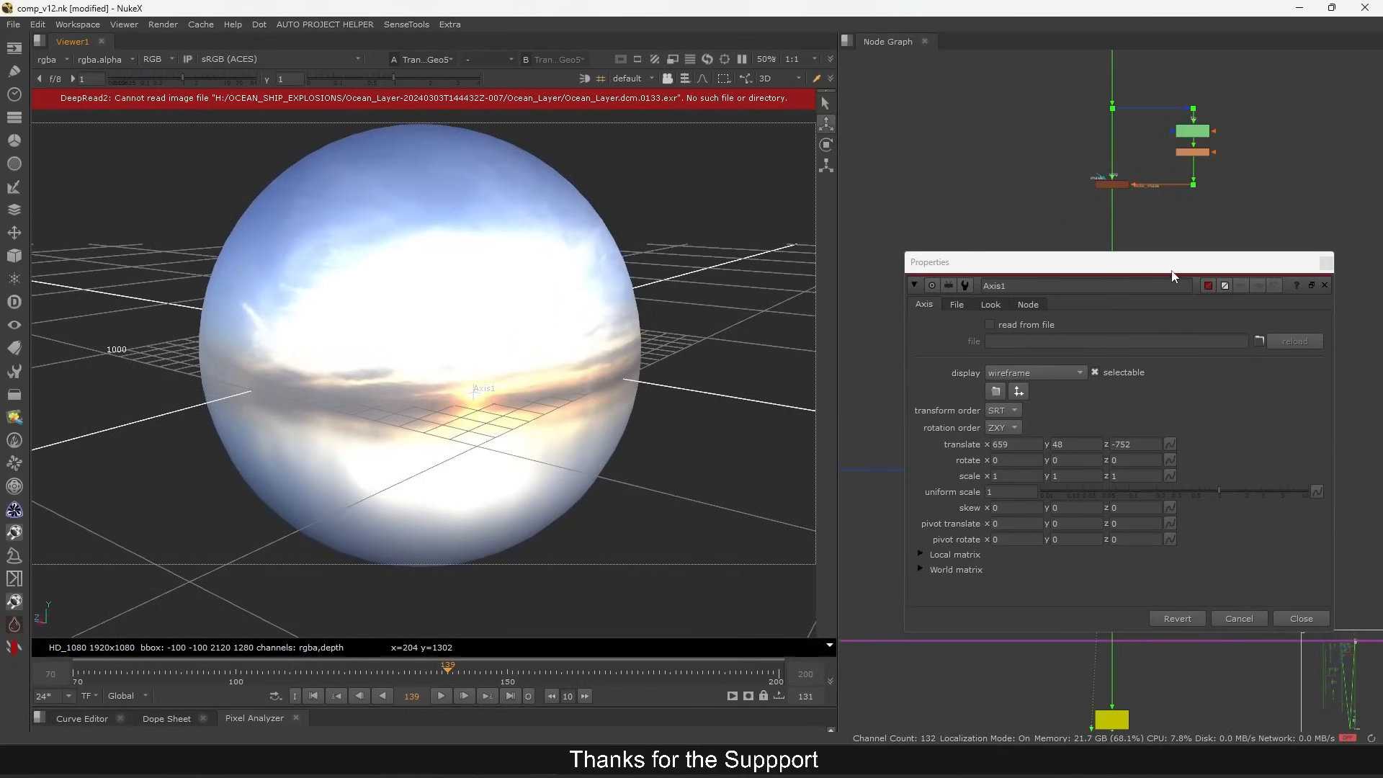
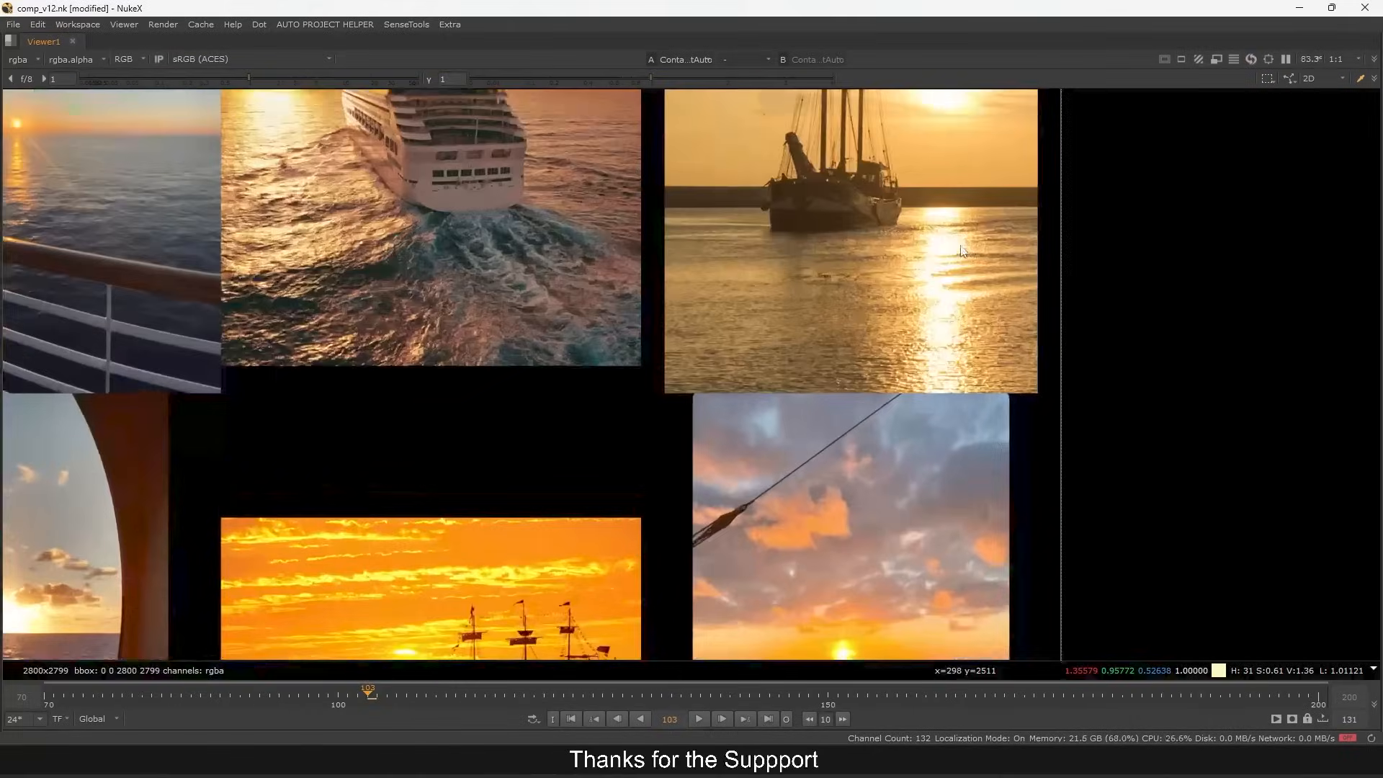
- Examine the ocean sunset and ship reference photos in the contact sheet up close, finishing with the whole sheet framed
scroll(906, 354, "up", 1)
left_click_drag(906, 234, 999, 124)
scroll(903, 239, "down", 5)
left_click_drag(847, 386, 1030, 265)
scroll(857, 401, "up", 3)
scroll(548, 410, "up", 3)
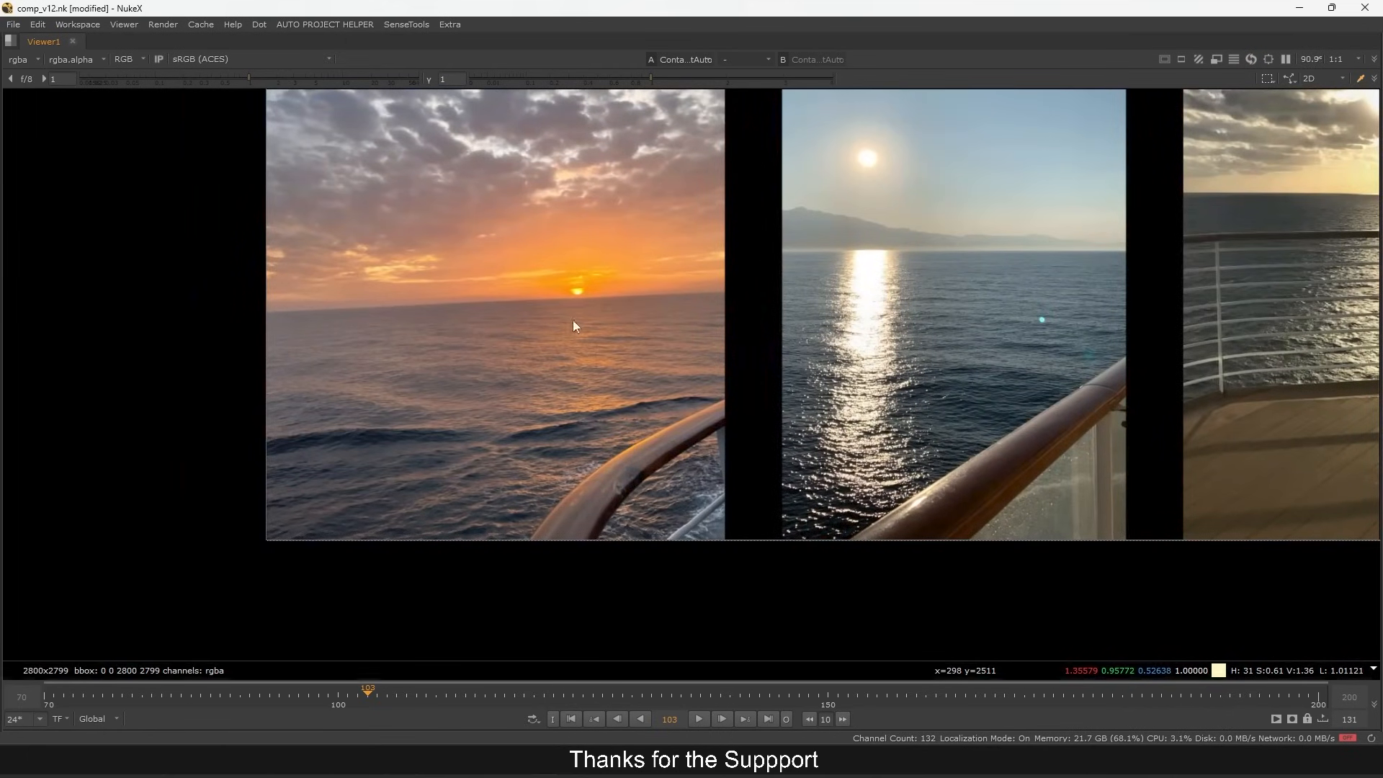
key("f")
key("space")
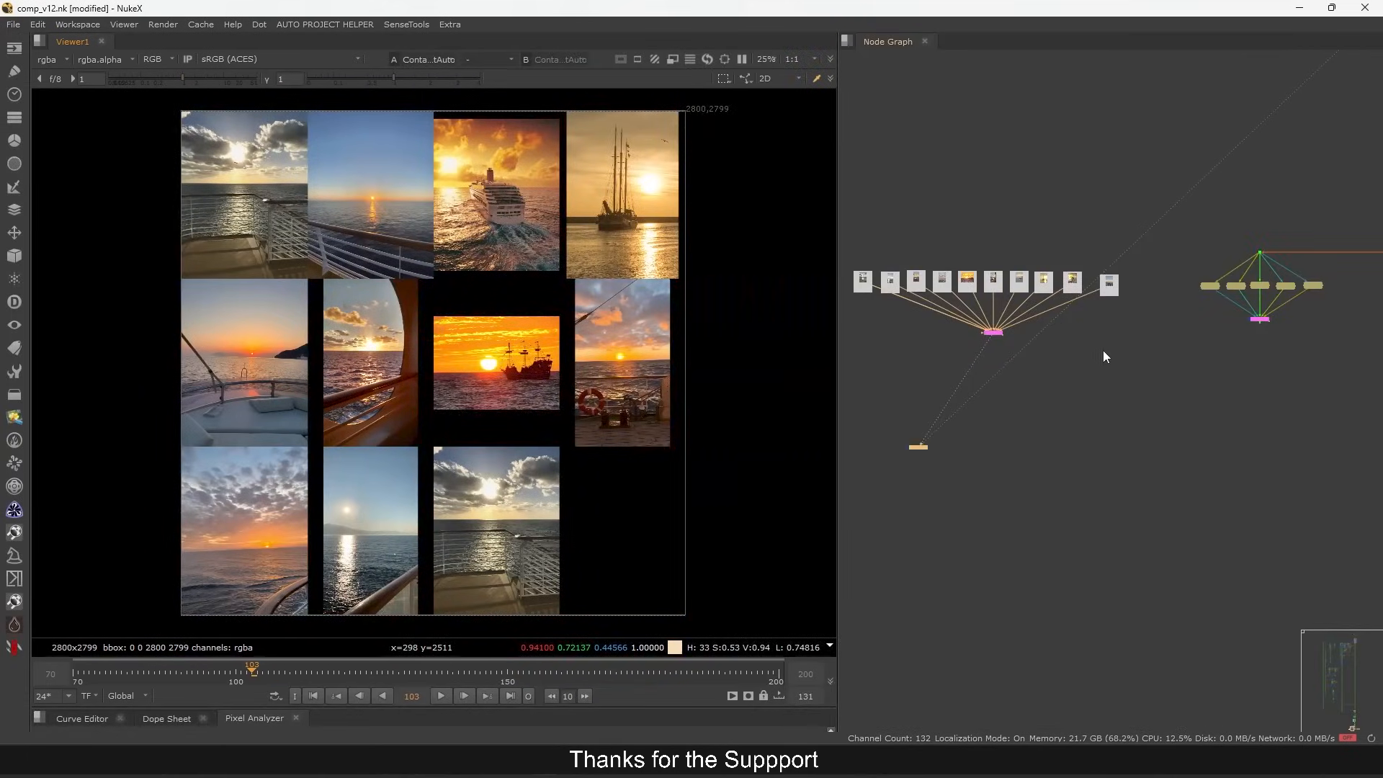
- Look over the nodes between the reference contact sheet and the LOOKDEV backdrop
scroll(1152, 346, "down", 6)
left_click_drag(1173, 367, 1082, 354)
scroll(1188, 333, "up", 3)
left_click_drag(1313, 335, 1195, 308)
key("space")
key("space")
left_click_drag(1173, 378, 1074, 370)
scroll(997, 317, "up", 5)
left_click_drag(873, 358, 935, 355)
key("1")
- View the lookdev_v1 render from Read32 full frame and examine its sky and ocean
left_click_drag(1229, 333, 1027, 321)
scroll(1027, 321, "up", 4)
left_click(962, 291)
key("1")
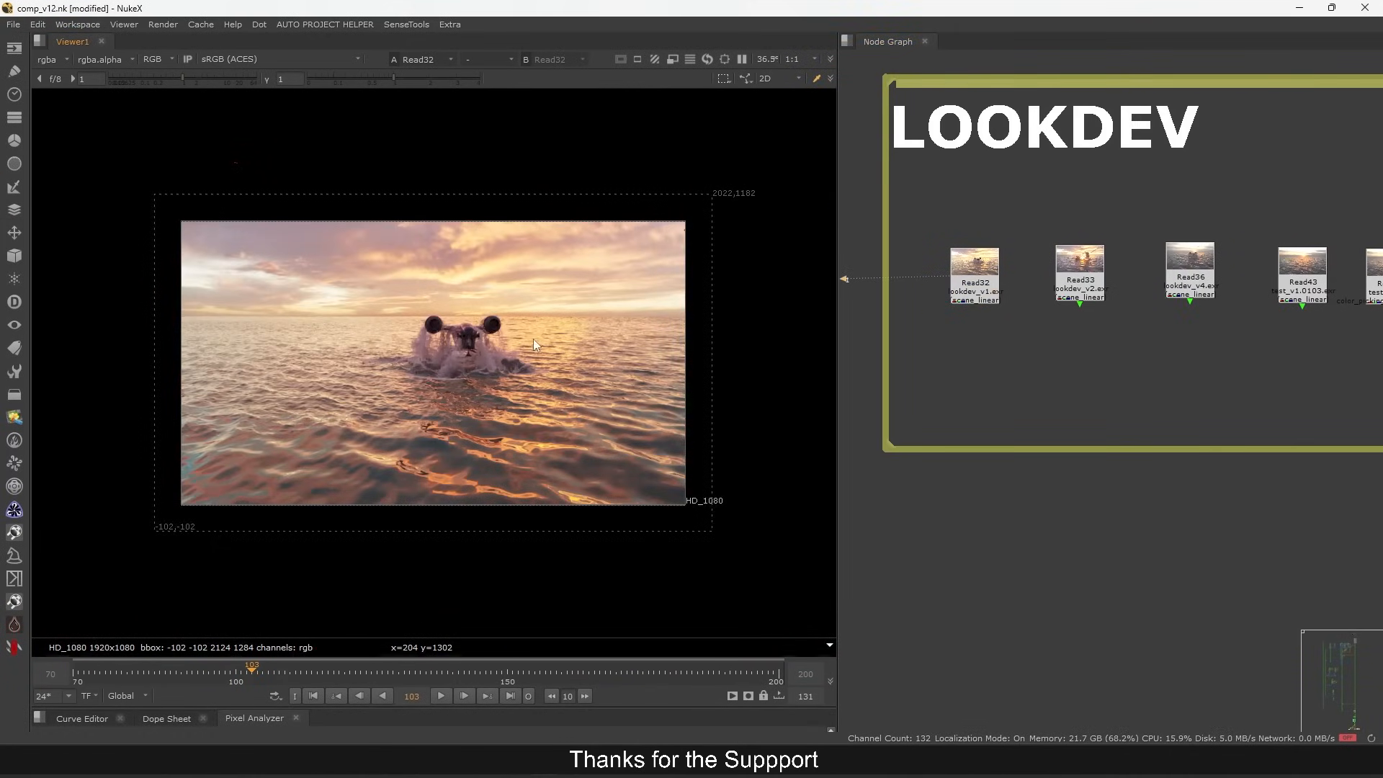
key("f")
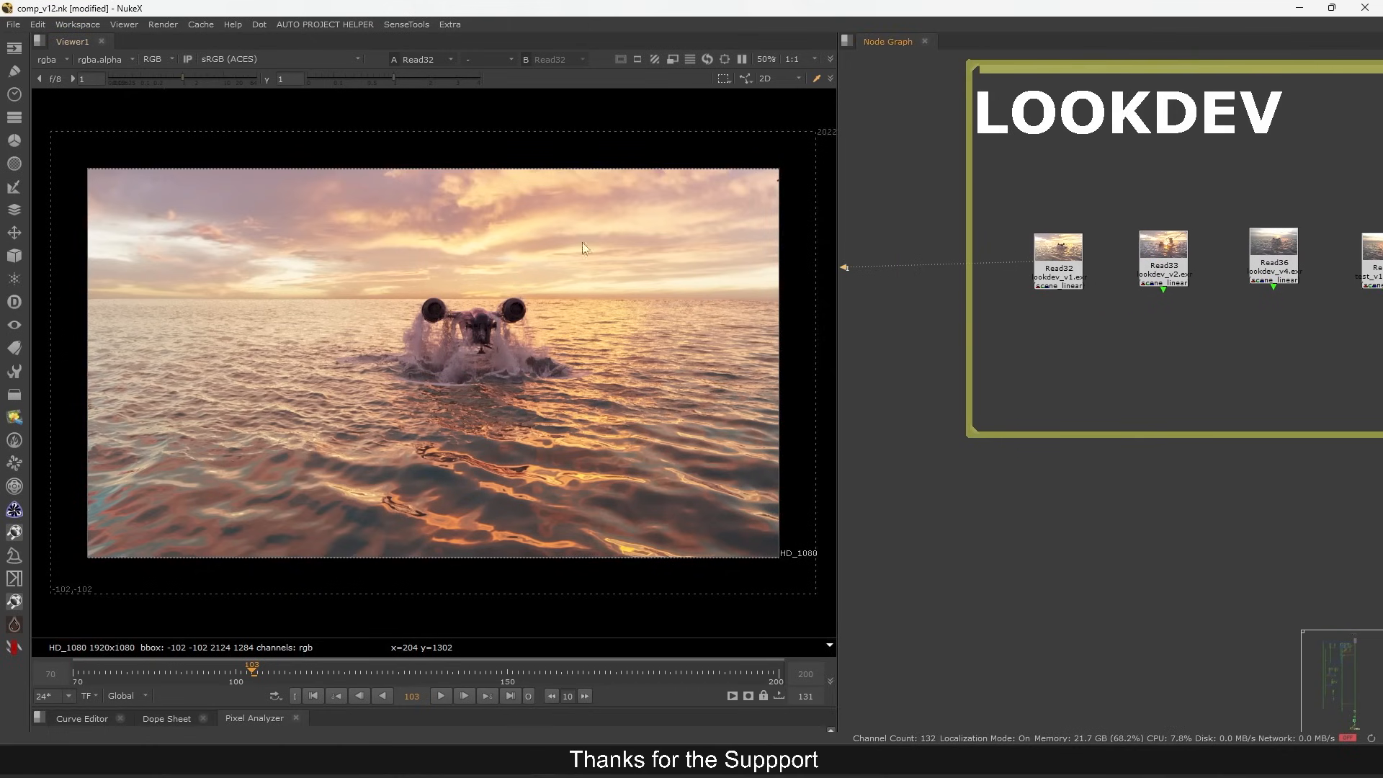
left_click_drag(87, 154, 366, 386)
left_click_drag(793, 300, 237, 559)
- Compare the lookdev_v2 render from Read33 with lookdev_v1 from Read32
left_click(1052, 262)
left_click(1166, 260)
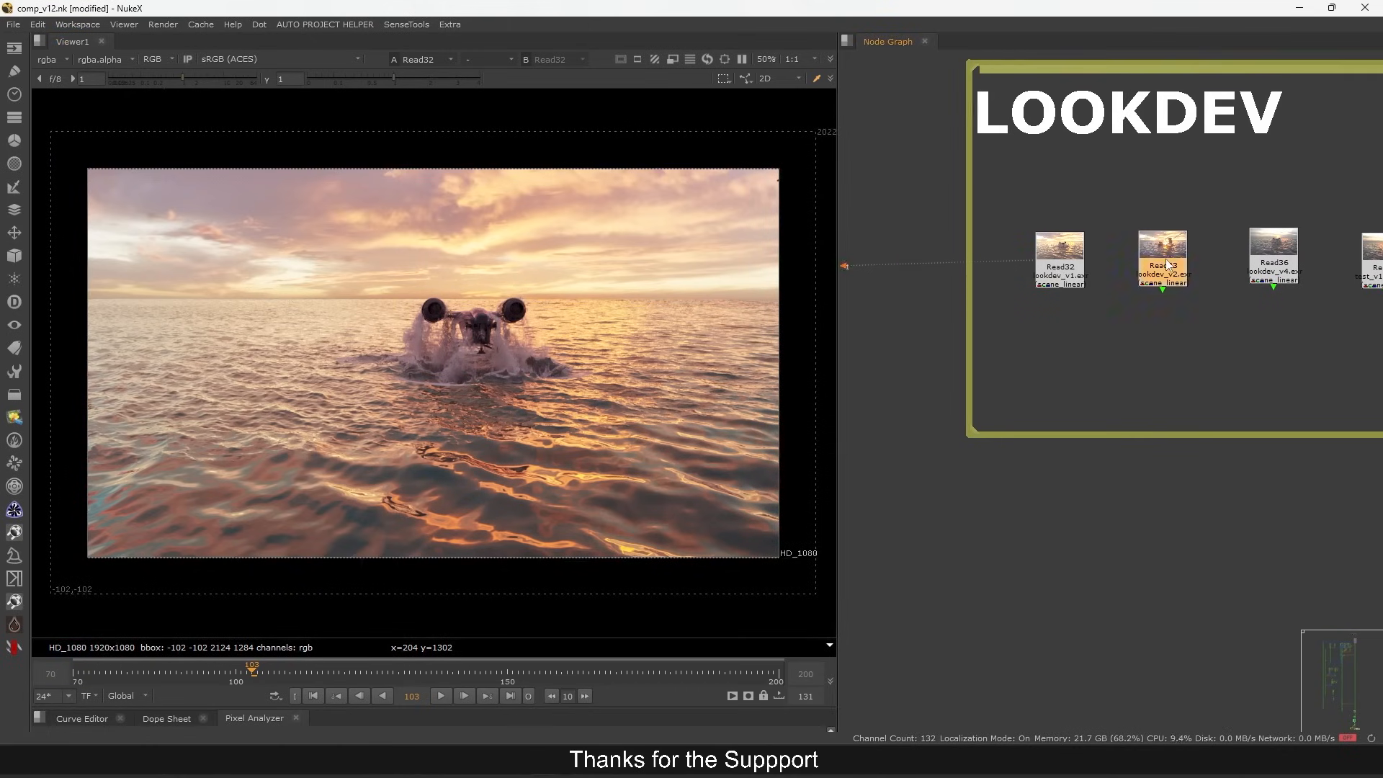
key("1")
left_click_drag(1088, 282, 1061, 275)
left_click(1038, 266)
key("1")
left_click(1123, 268)
key("1")
left_click_drag(717, 298, 278, 547)
- View the lookdev_v4 render from Read36 and examine its sky
left_click_drag(1168, 324, 1041, 333)
left_click(1105, 272)
key("1")
left_click_drag(810, 147, 57, 311)
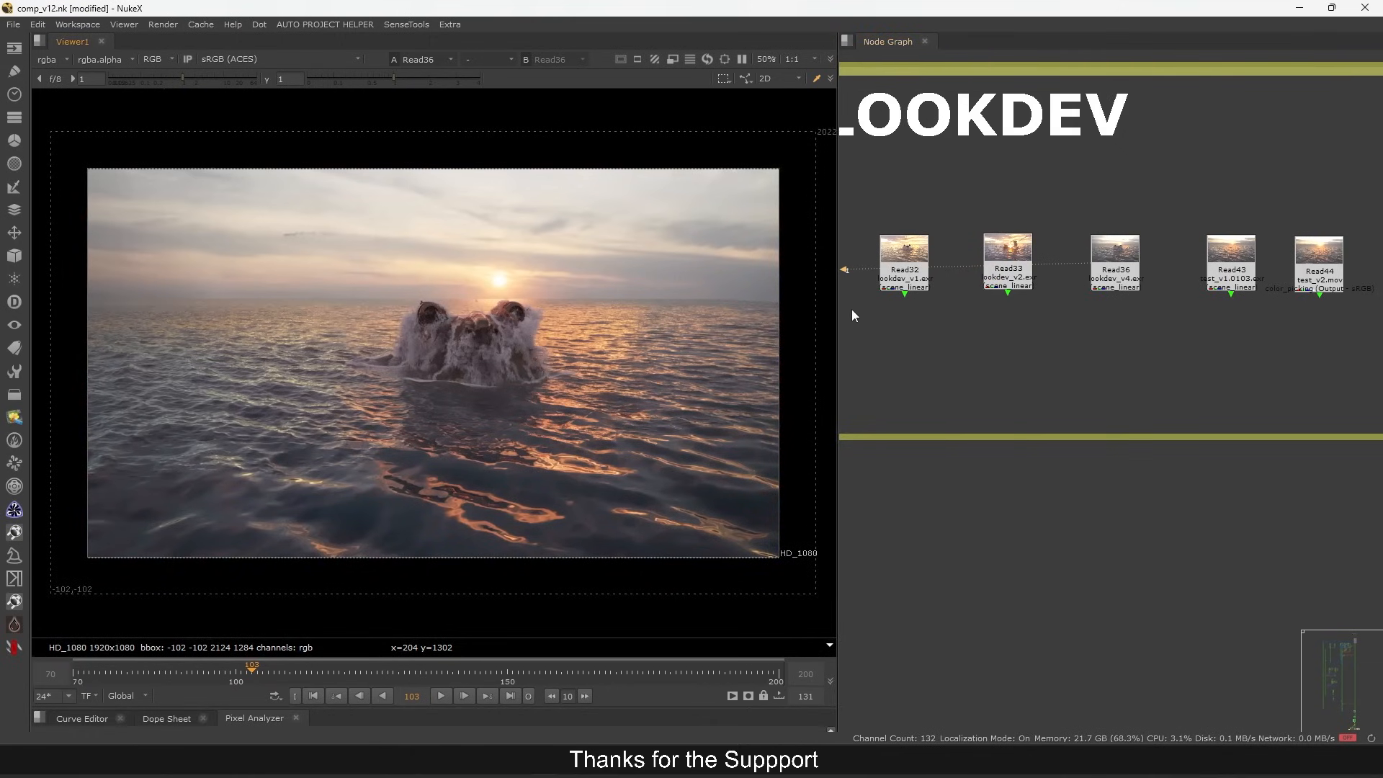
- Compare the lookdev_v4 render in Read36 against the earlier lookdev versions by switching viewer inputs
left_click(1000, 268)
left_click(908, 270)
key("2")
left_click(1073, 288)
left_click(1114, 278)
key("1")
left_click(1087, 330)
key("2")
key("1")
key("2")
key("1")
key("2")
left_click_drag(1128, 278, 1127, 275)
key("2")
- Compare the test_v1 render from Read43 against lookdev_v4 from Read36 by switching viewer inputs
left_click(1151, 272)
left_click_drag(1227, 268, 1167, 320)
key("1")
left_click(1207, 294)
left_click_drag(1073, 278, 1069, 278)
key("2")
left_click_drag(1173, 279, 1172, 278)
left_click(1167, 283)
key("1")
key("2")
key("1")
key("2")
key("1")
key("2")
left_click_drag(121, 209, 727, 304)
key("1")
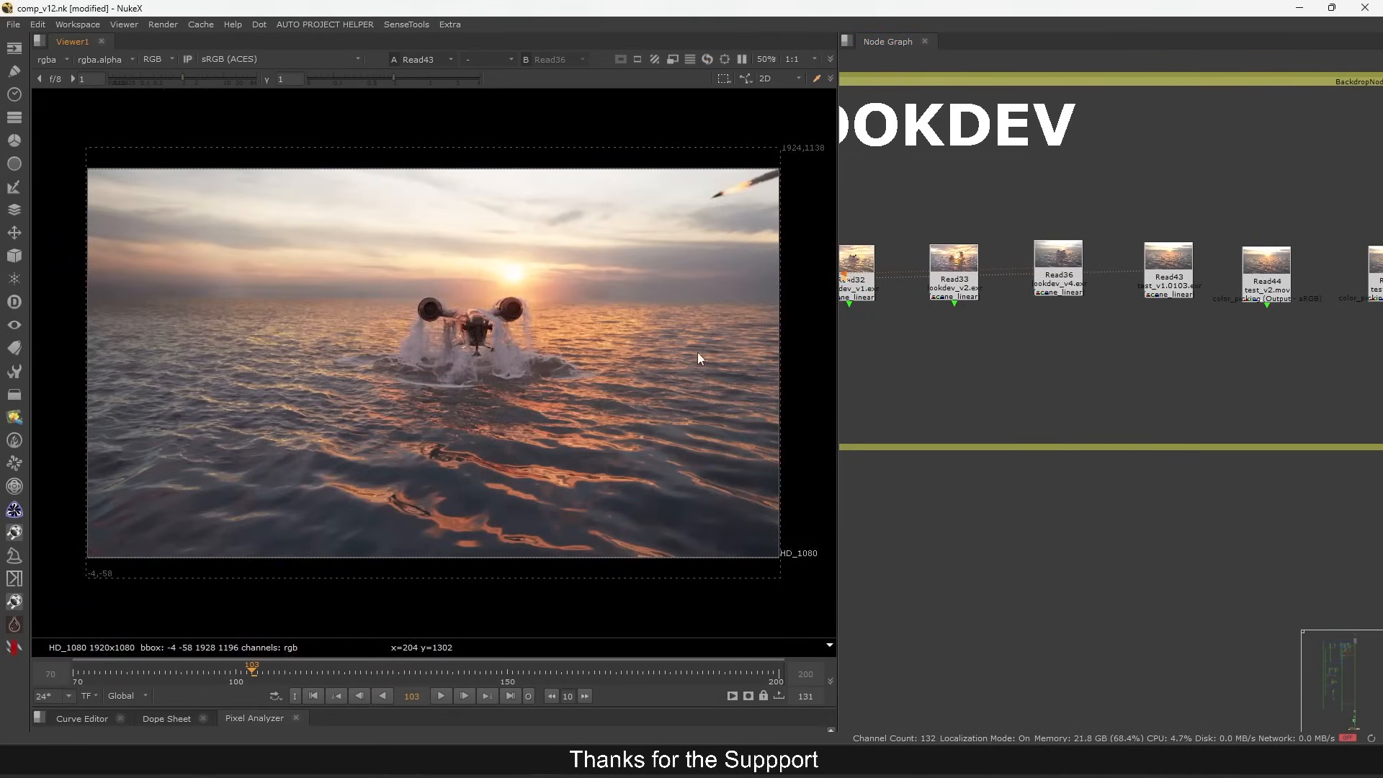
key("2")
key("1")
- View the test_v2 movie from Read44 and compare it repeatedly with test_v1 from Read43
left_click(1265, 285)
key("1")
left_click_drag(1256, 342, 1138, 351)
left_click(1063, 287)
key("1")
left_click(1136, 298)
key("2")
key("1")
key("2")
key("1")
key("1")
key("2")
key("1")
key("2")
key("1")
key("2")
key("1")
- Compare the test_v2 movie from Read44 with test_v3 from Read45
left_click(1161, 293)
key("1")
left_click(1278, 292)
left_click(1159, 291)
key("1")
left_click(1276, 294)
key("1")
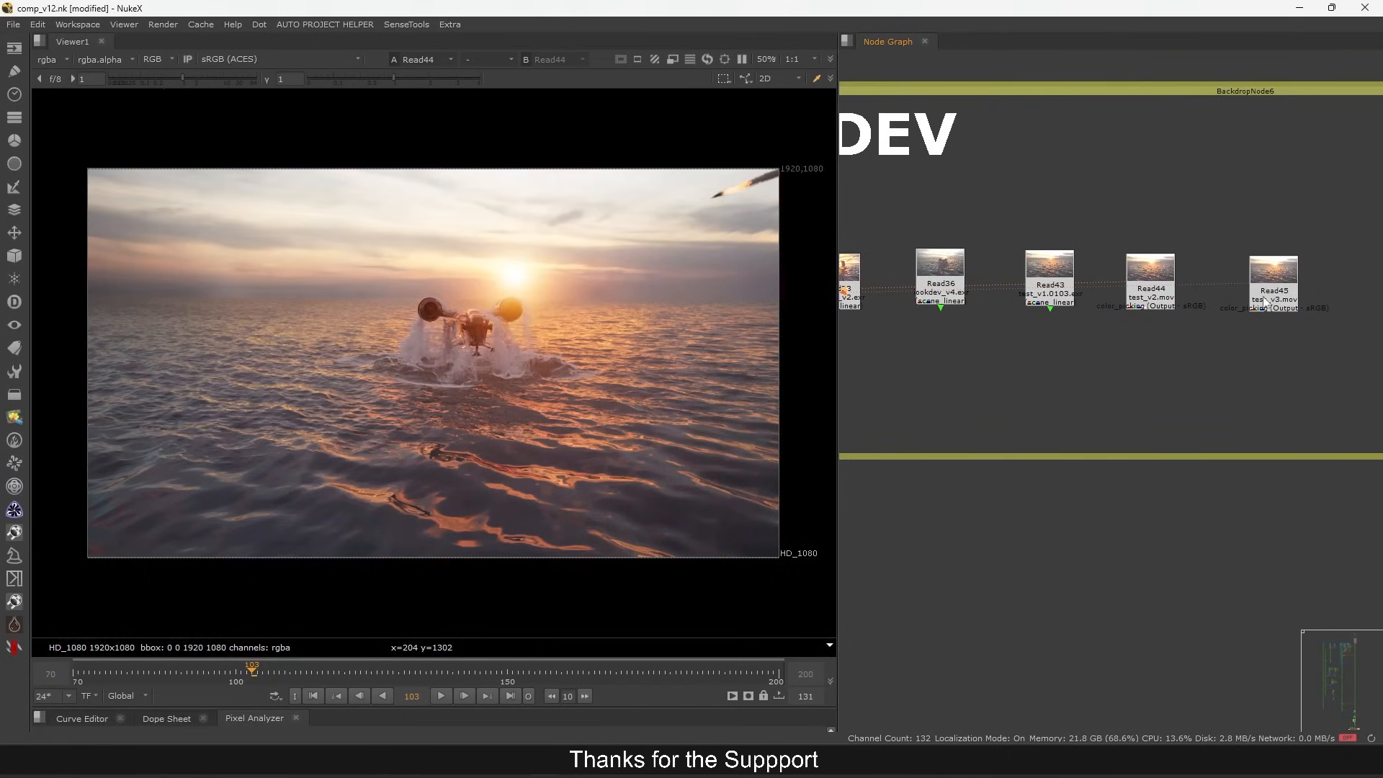
key("1")
key("2")
key("1")
key("2")
key("1")
- Scrub to frame 134 and compare the explosion across Read43, Read44 and Read45
left_click_drag(254, 674, 420, 674)
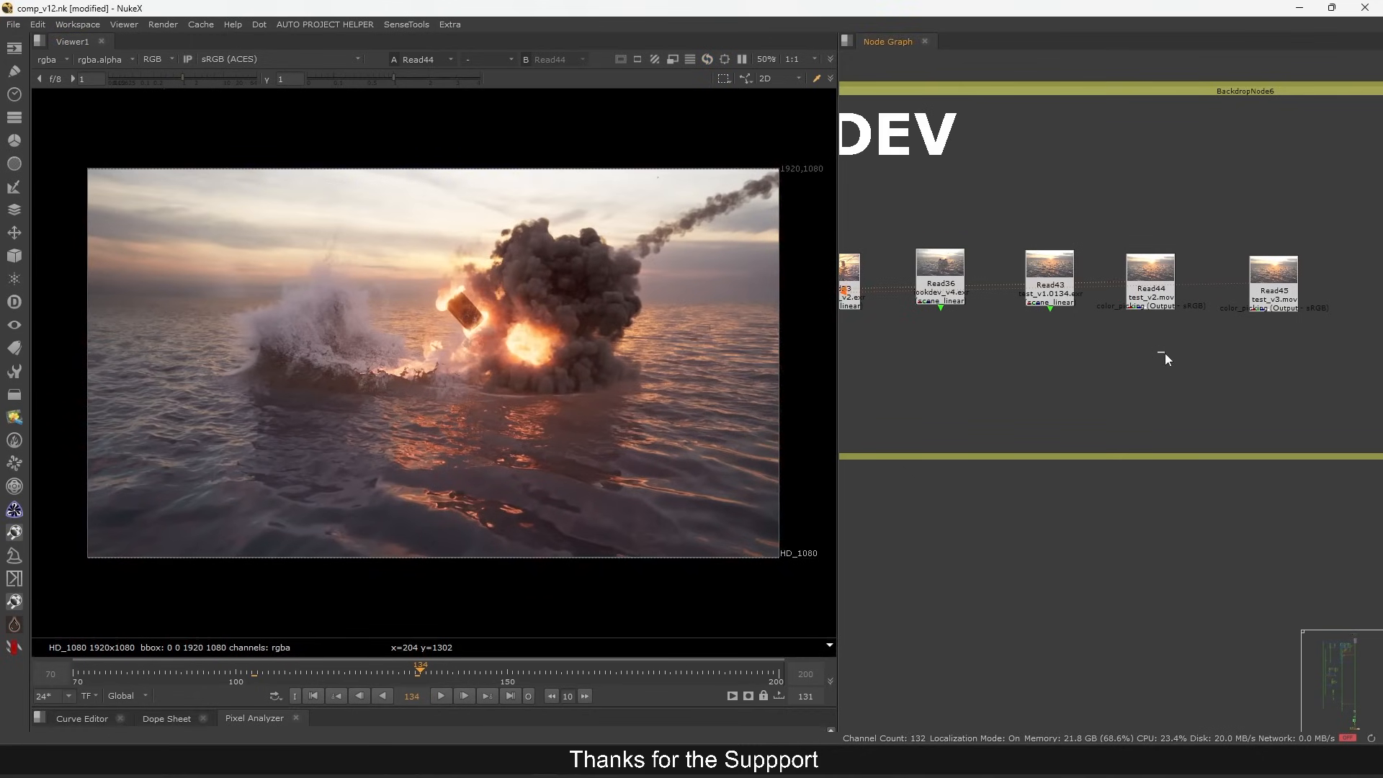
left_click(1059, 277)
key("1")
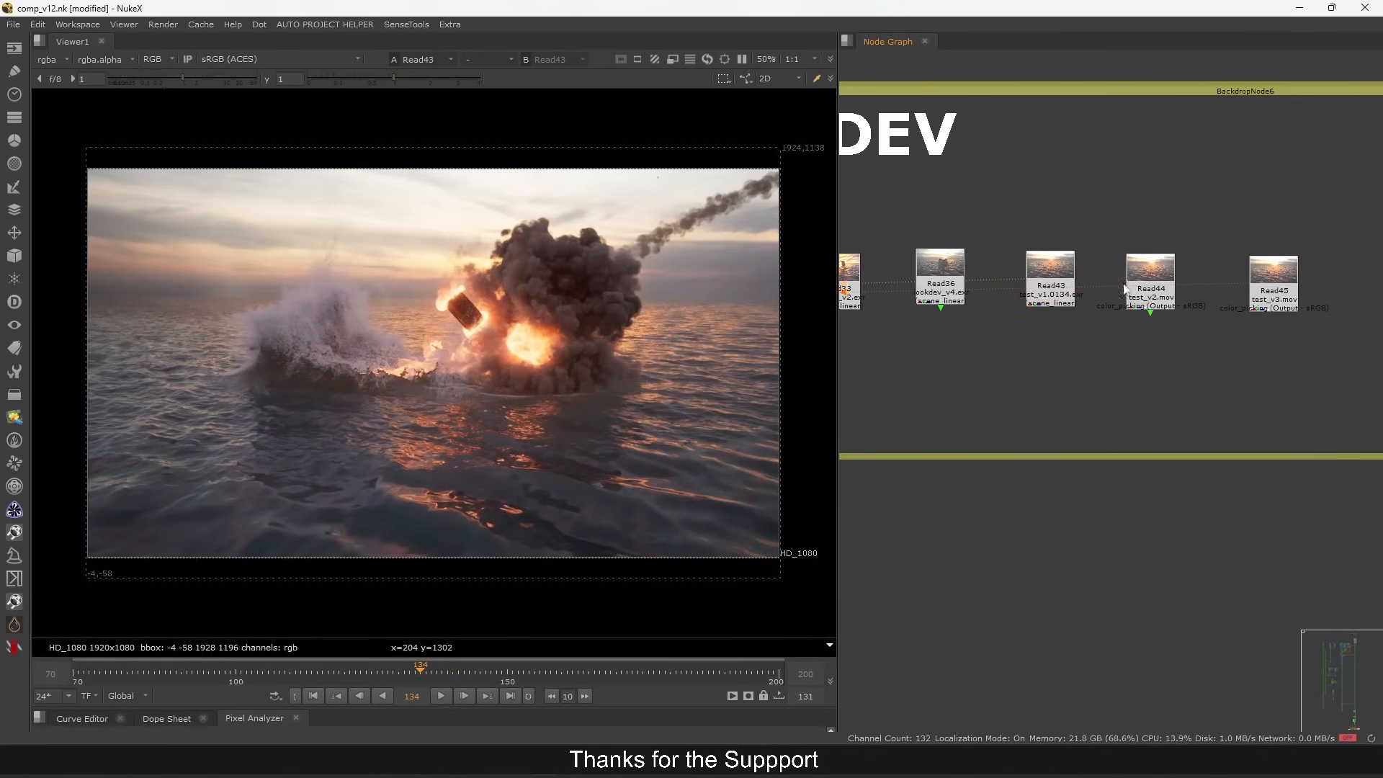
left_click(1146, 283)
key("2")
key("1")
left_click(1038, 296)
left_click(1258, 304)
key("3")
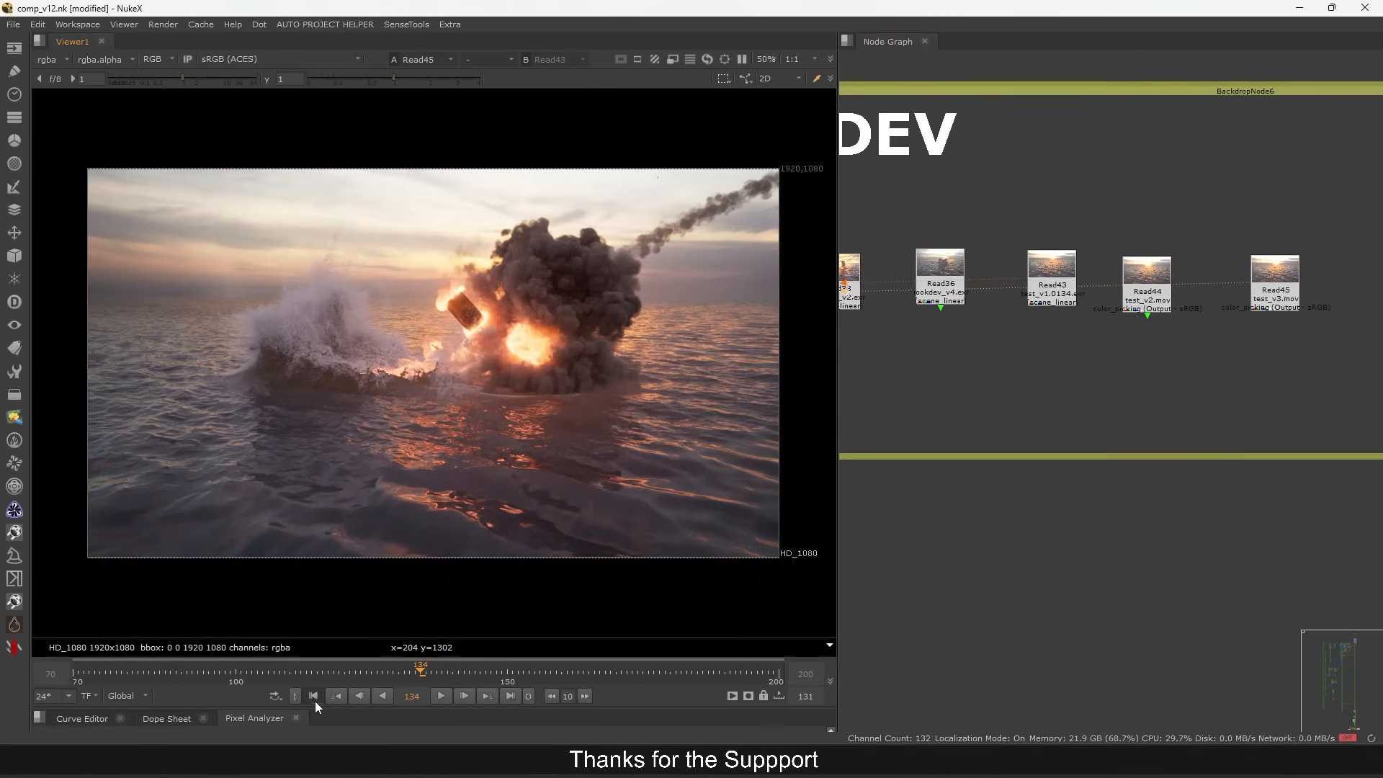
- Check test_v3 at the first frame, compare it with test_v1 at frame 152, and scrub further through the shot
left_click(314, 697)
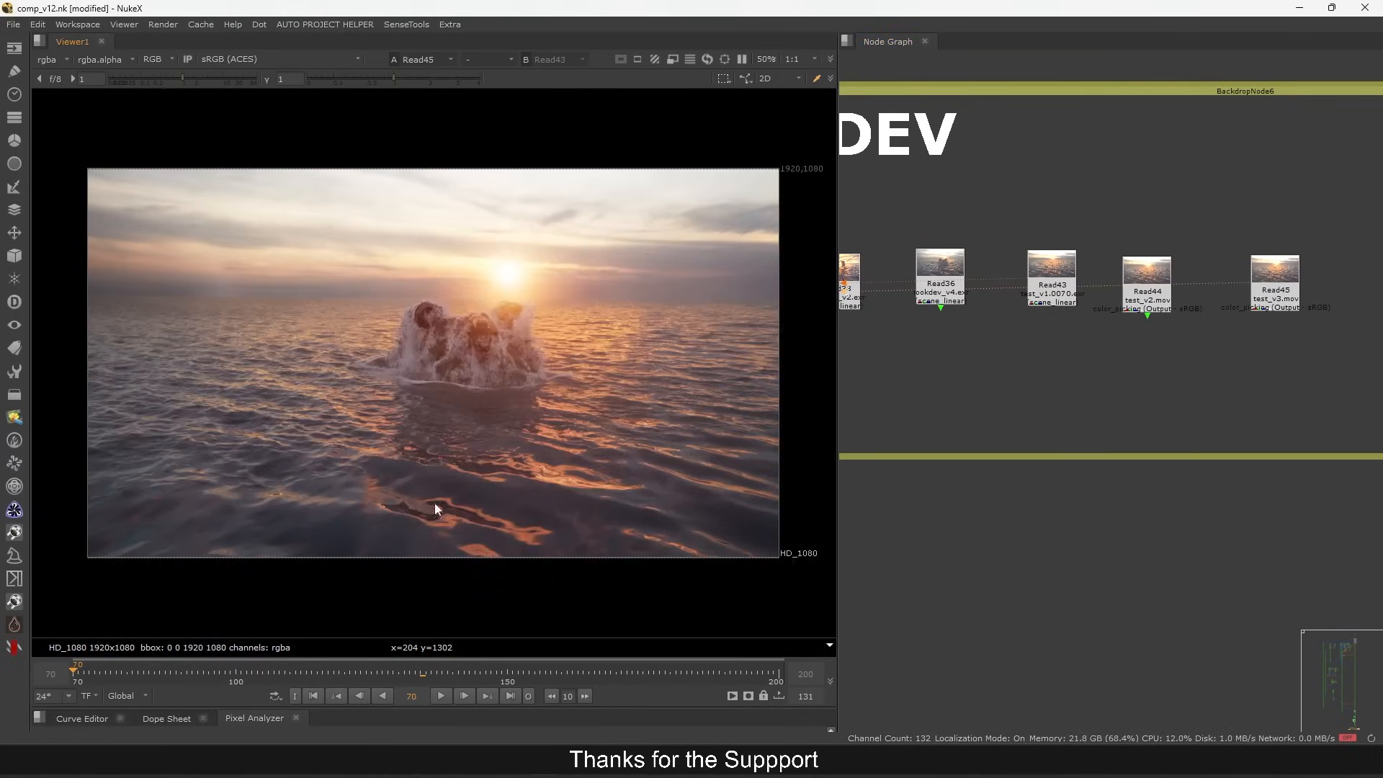
left_click(484, 693)
key("1")
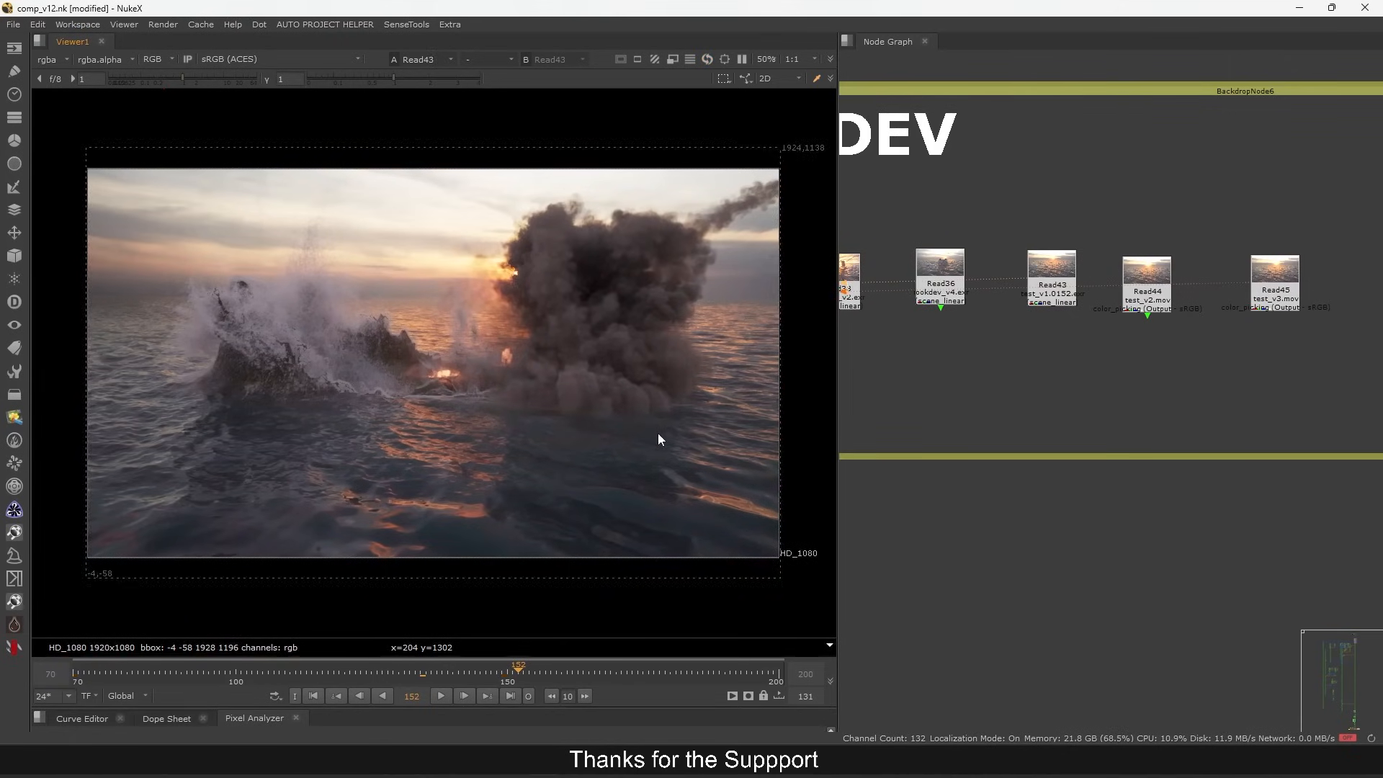
key("3")
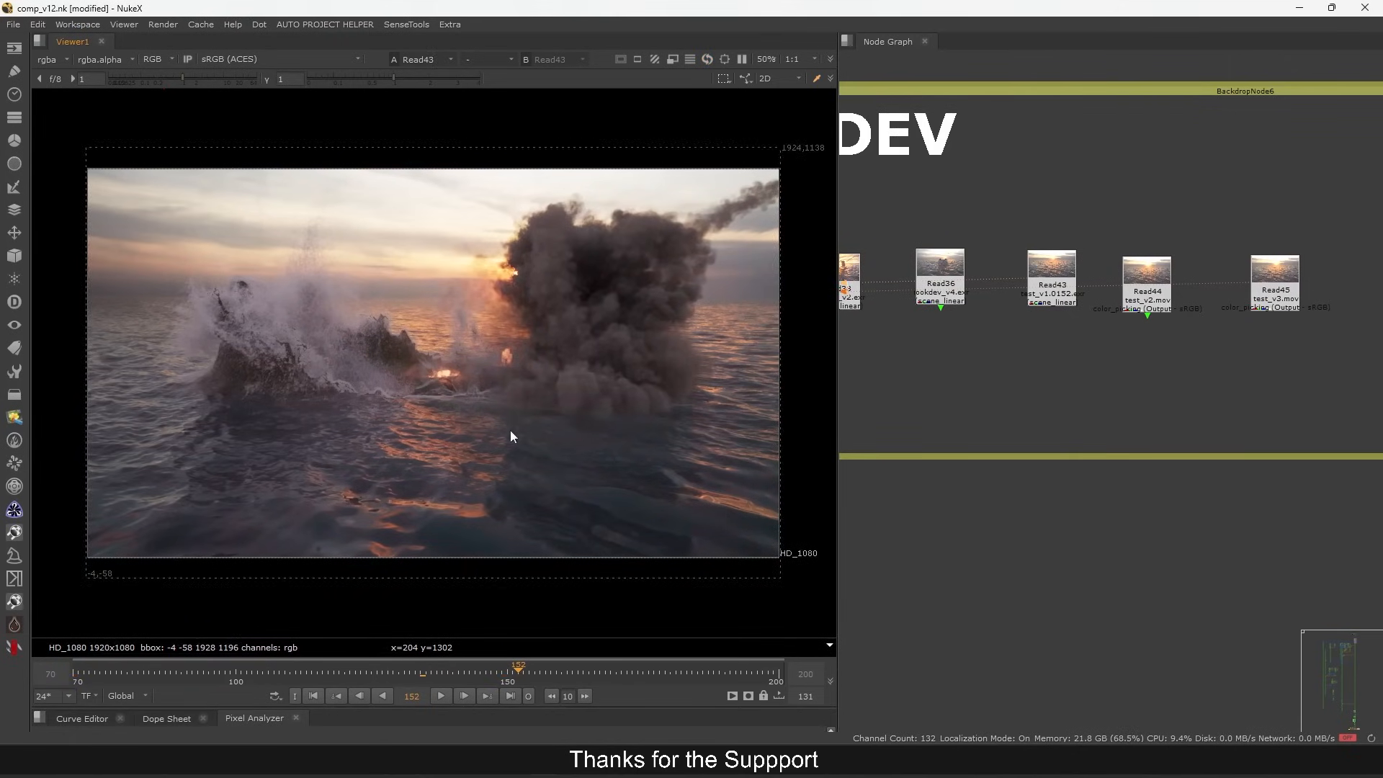
left_click_drag(535, 672, 584, 677)
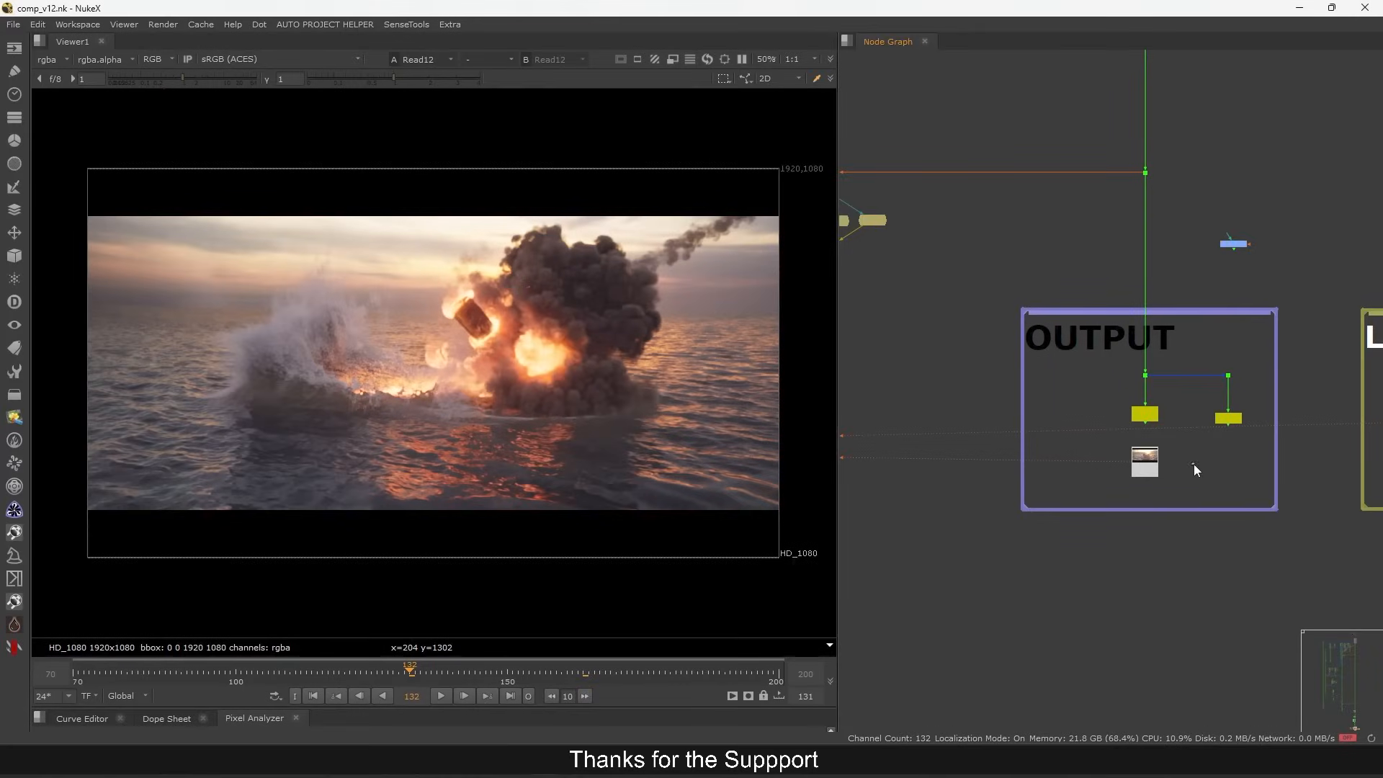
- Look over the whole node graph, from the OUTPUT backdrop up to the ocean and element branches
key("f")
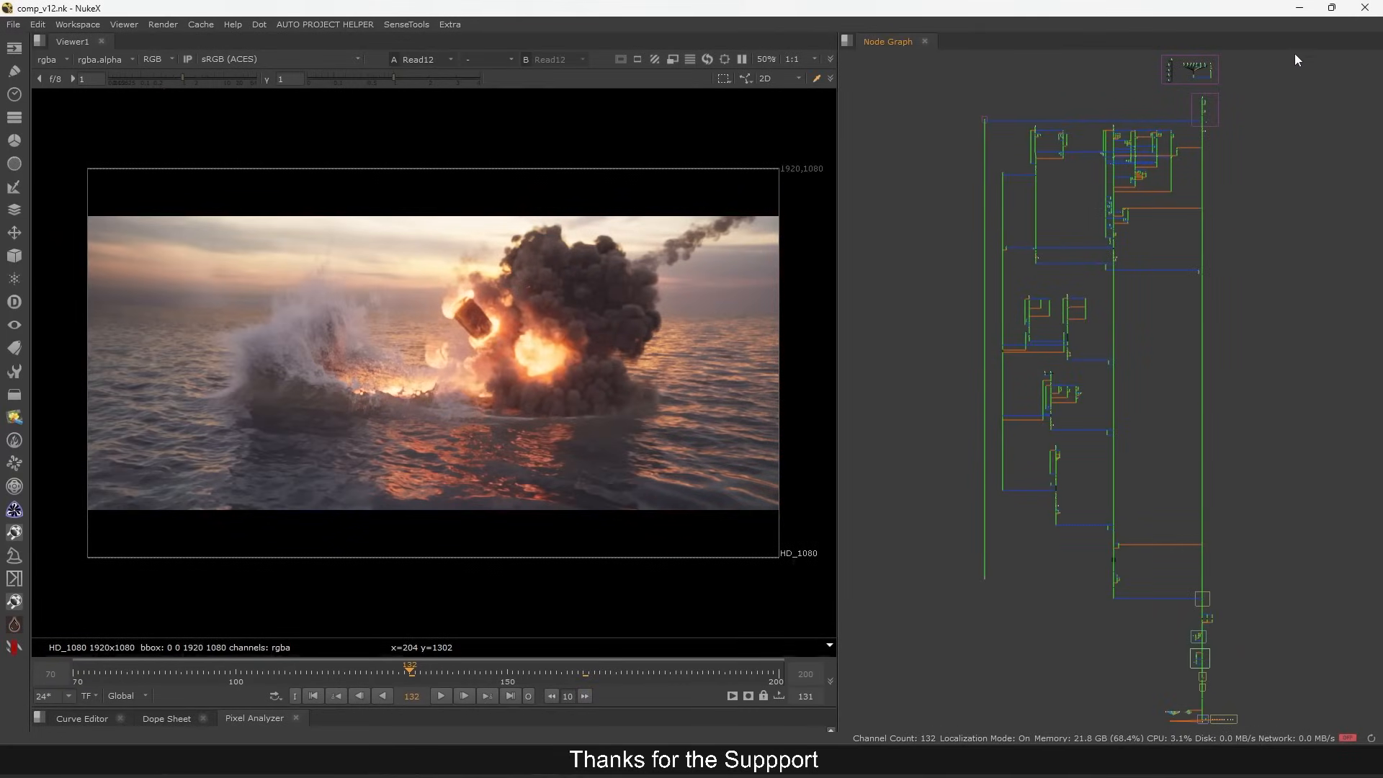
scroll(1177, 515, "up", 10)
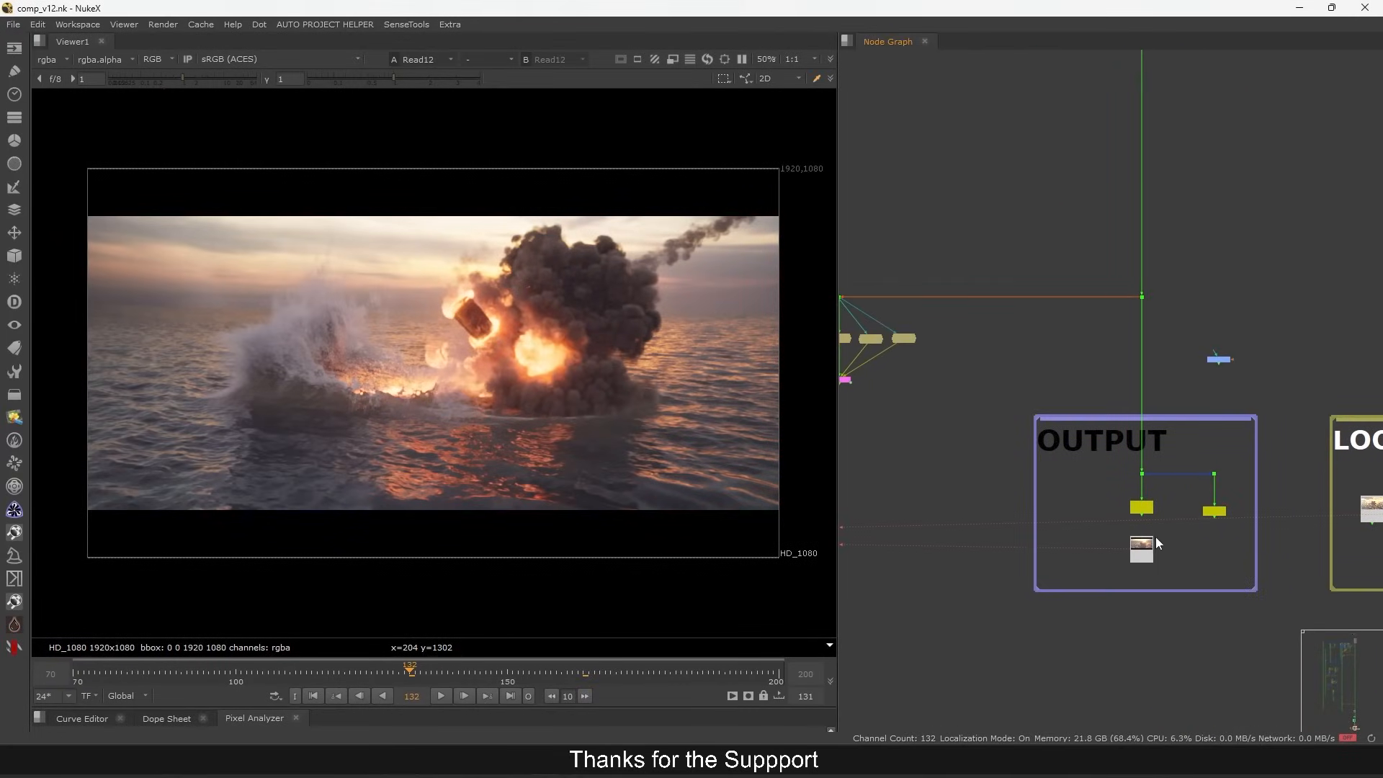
scroll(1151, 550, "down", 10)
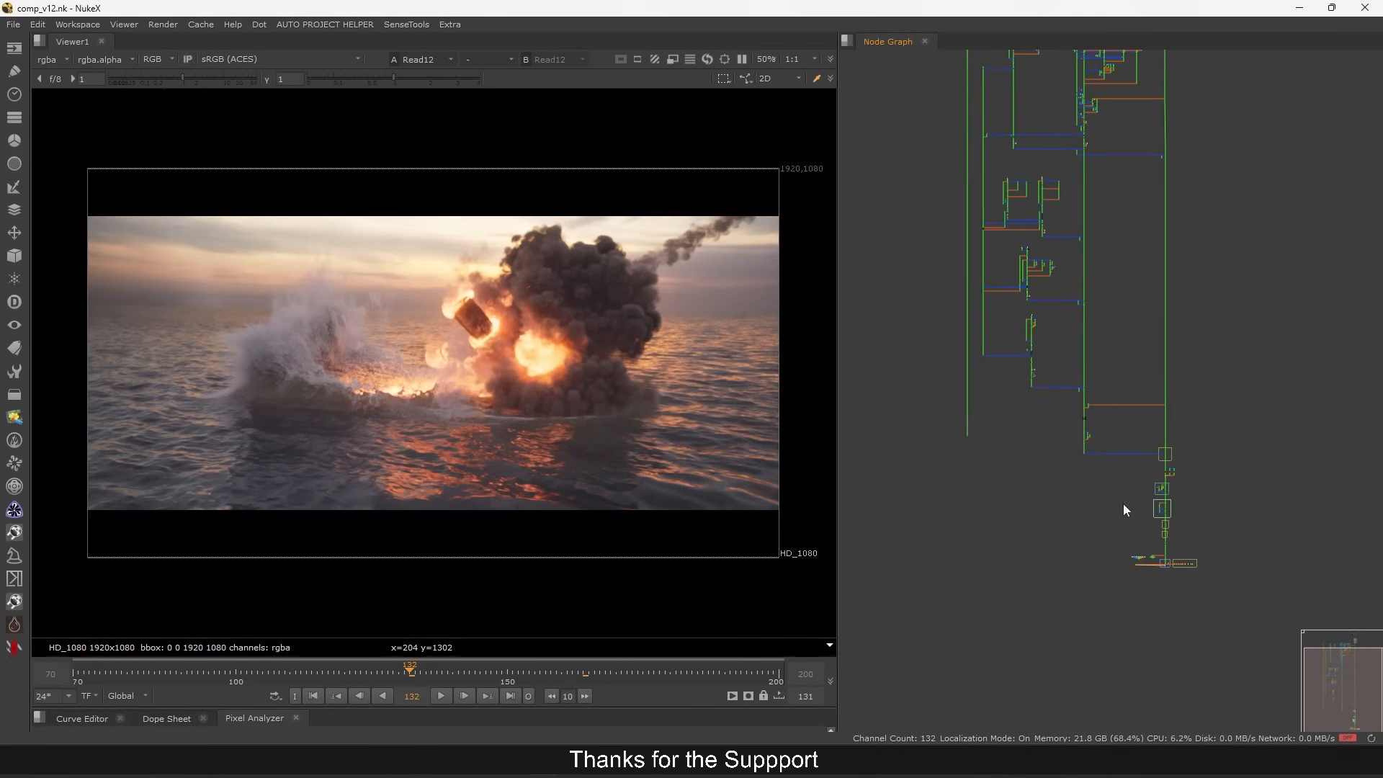
scroll(1130, 495, "up", 6)
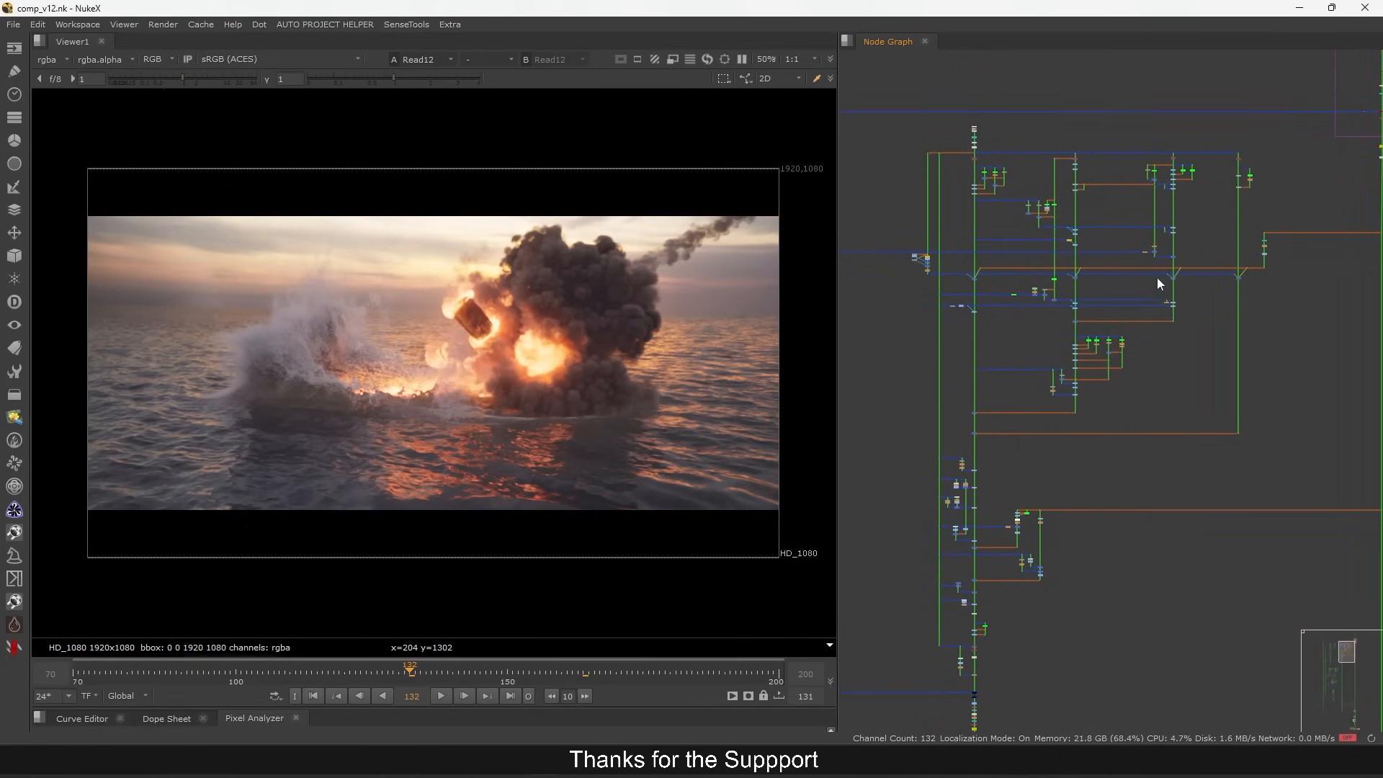
scroll(1146, 292, "down", 3)
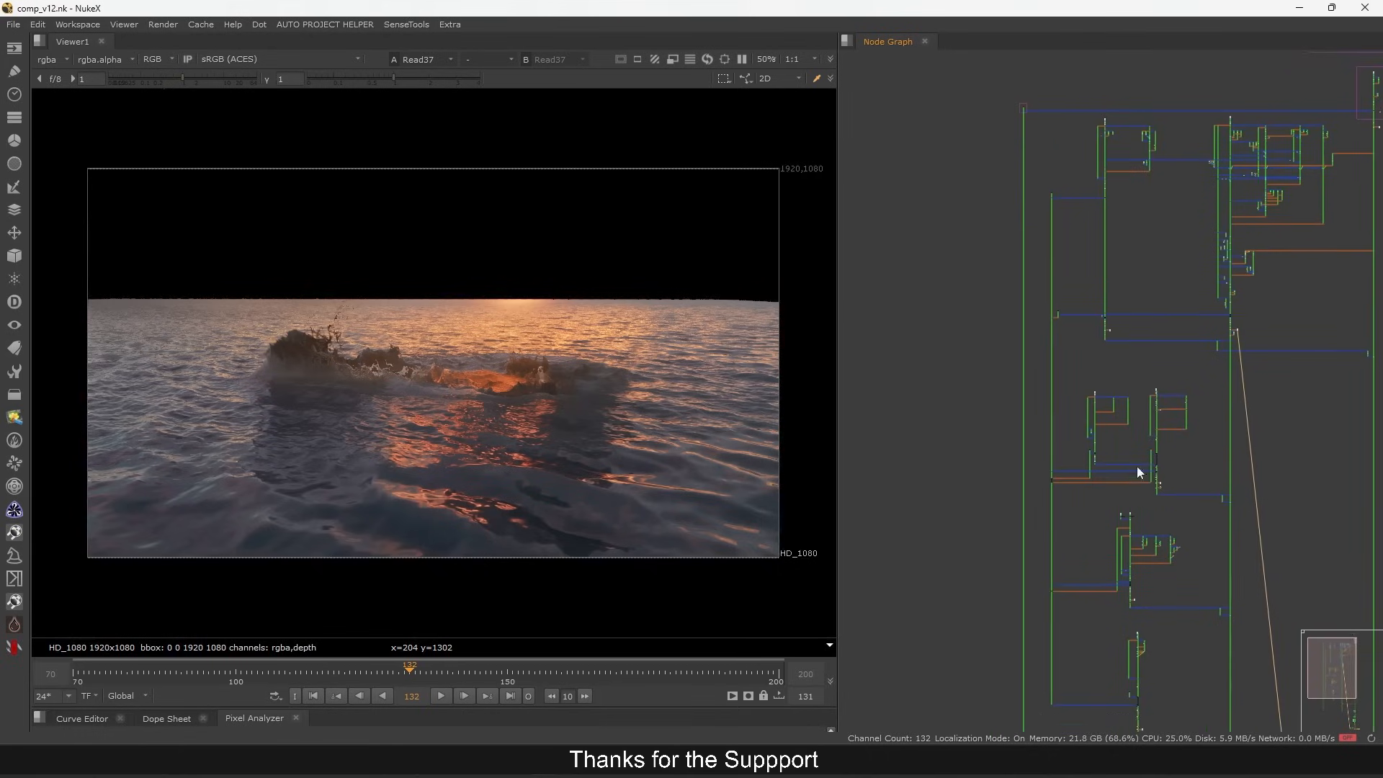
left_click_drag(1137, 466, 1032, 512)
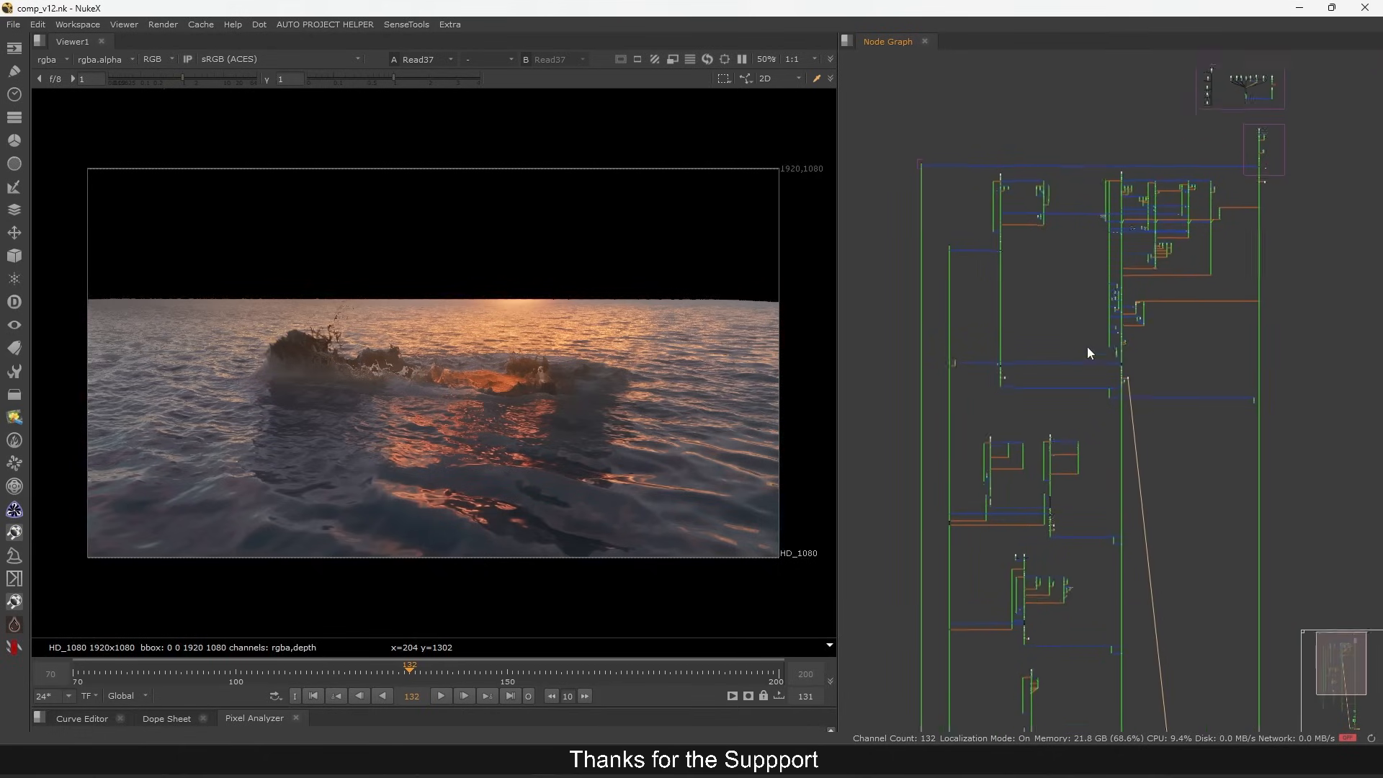
scroll(1091, 344, "down", 3)
- Locate the main ocean branch's node tree and view its source render at Read15
left_click_drag(1082, 223, 1175, 395)
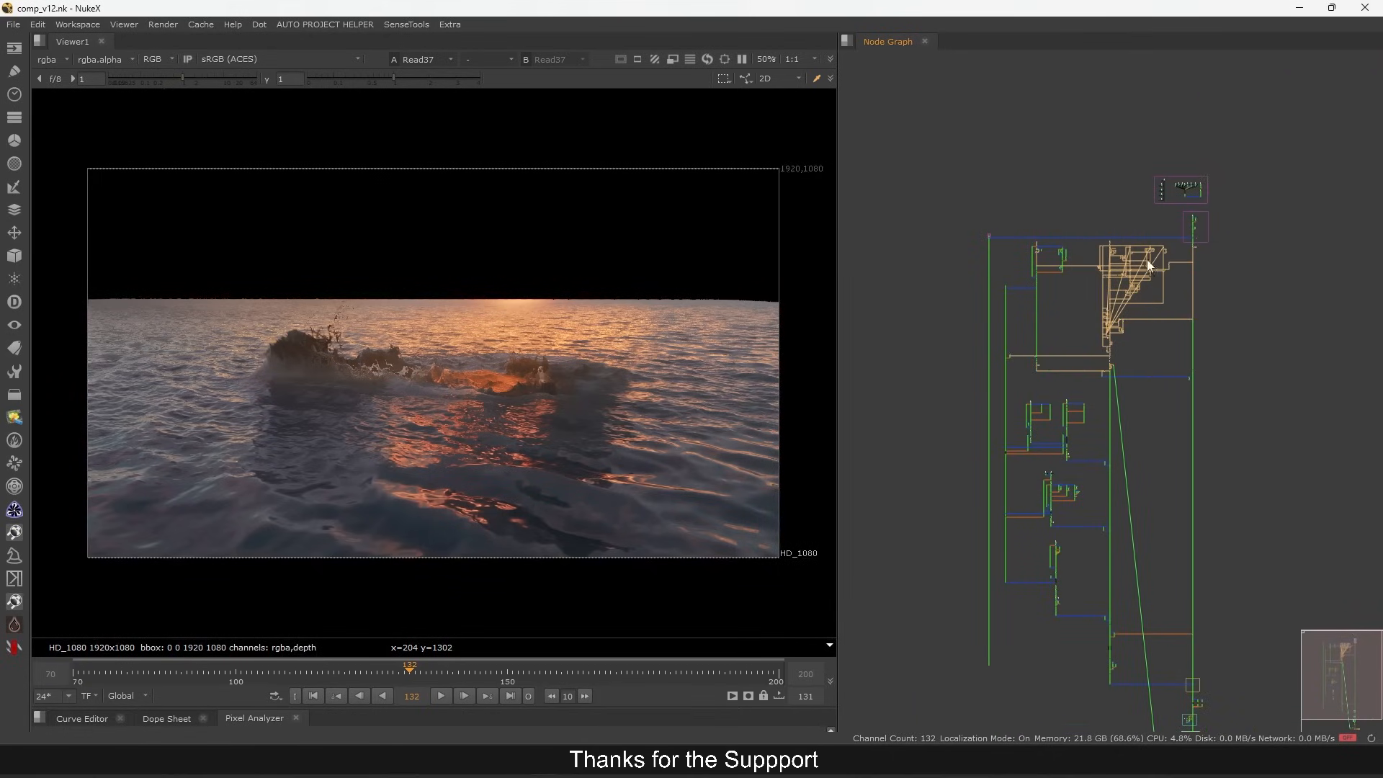
scroll(1141, 230, "up", 3)
scroll(1141, 232, "up", 7)
left_click_drag(1165, 311, 1152, 241)
middle_click(1154, 241)
left_click_drag(1151, 184, 1161, 304)
scroll(1145, 243, "up", 12)
left_click(995, 238)
key("1")
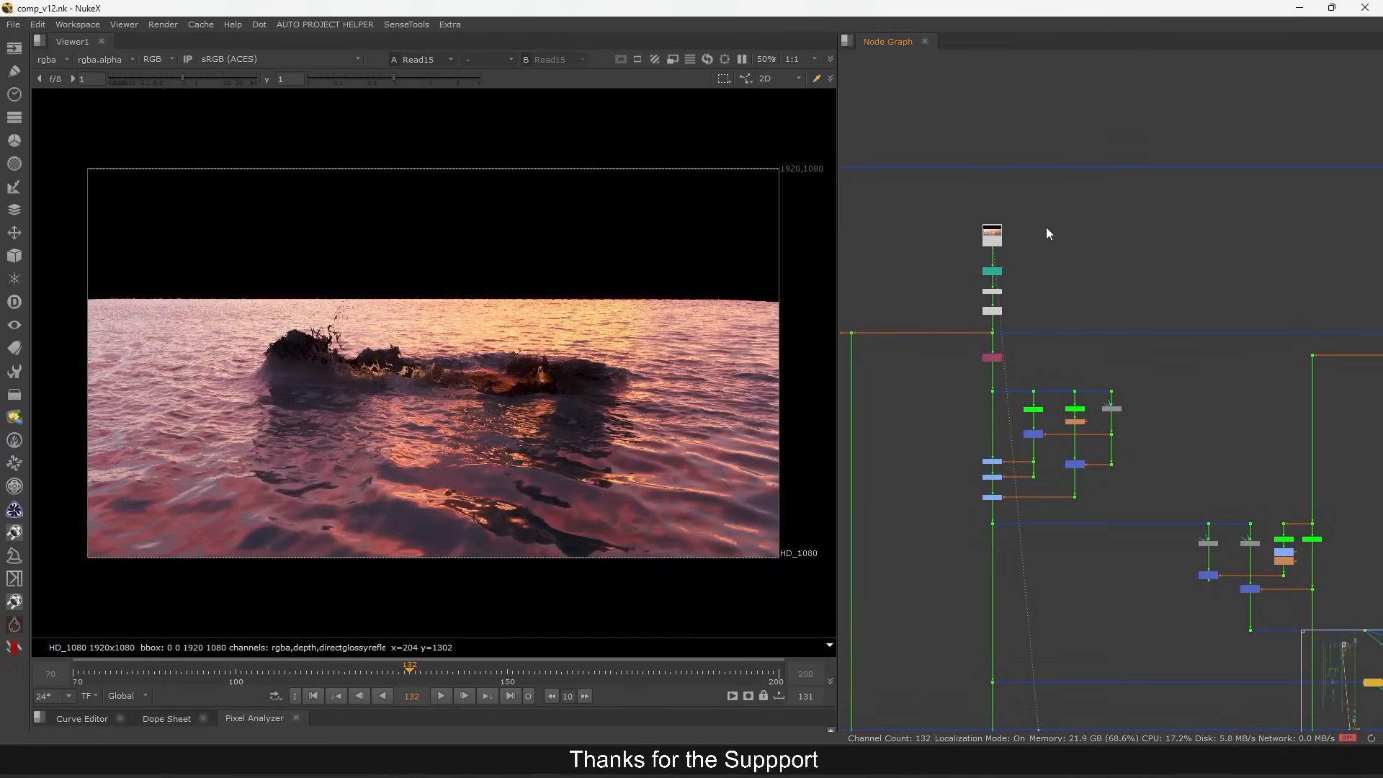
- Examine the Read15 ocean render up close and look over the length of its branch
scroll(1002, 247, "down", 5)
scroll(651, 534, "up", 6)
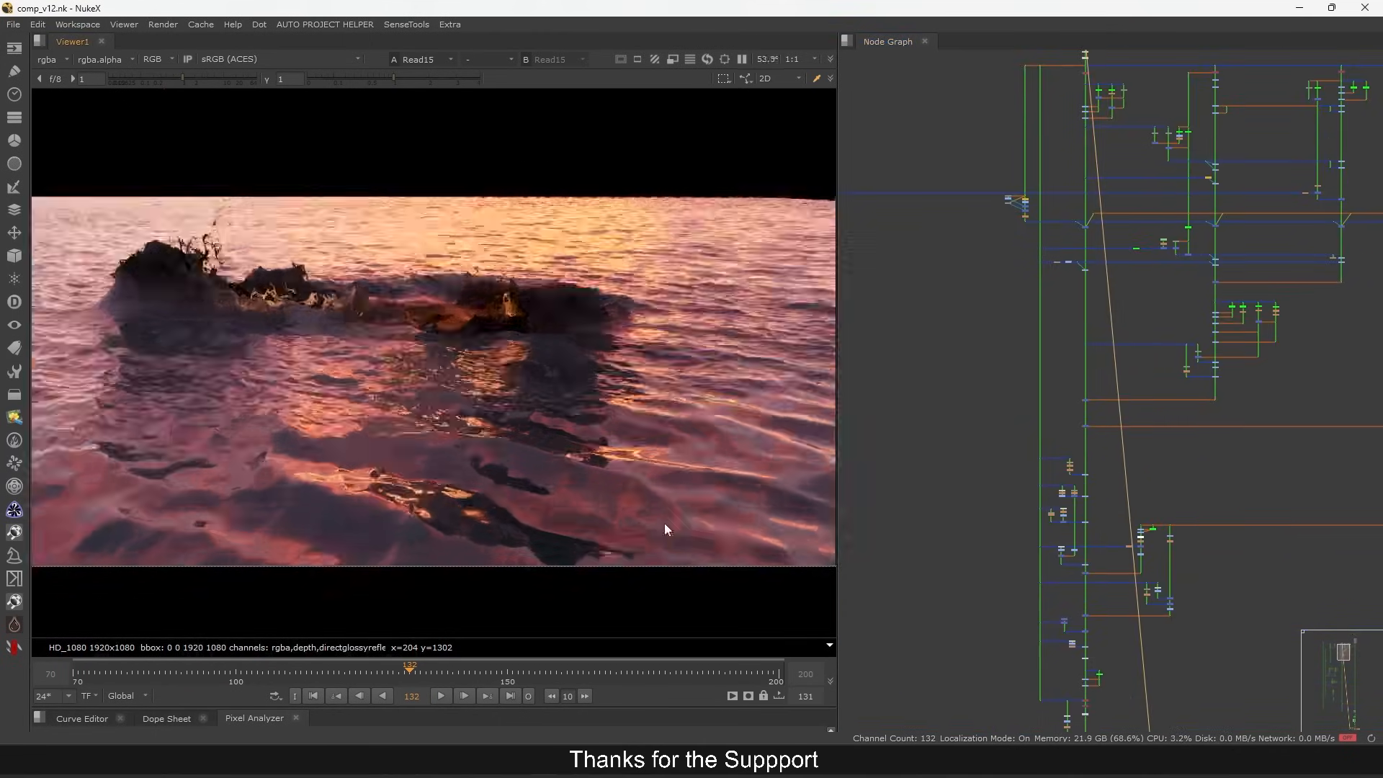
left_click_drag(667, 389, 358, 536)
key("f")
left_click_drag(1113, 93, 1071, 259)
scroll(1071, 259, "up", 2)
scroll(1067, 263, "down", 4)
scroll(1008, 363, "up", 6)
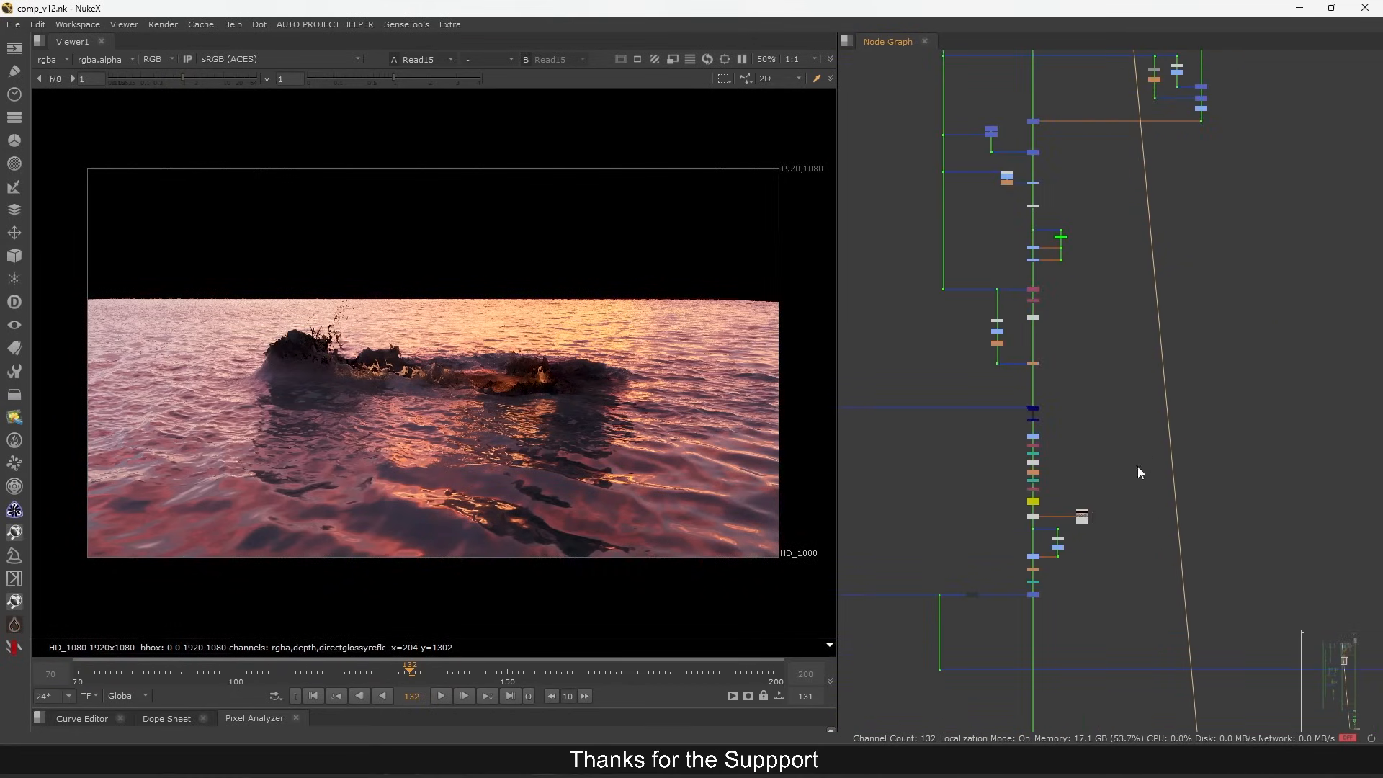
scroll(1084, 516, "down", 6)
left_click_drag(1113, 295, 1091, 506)
scroll(1125, 291, "up", 6)
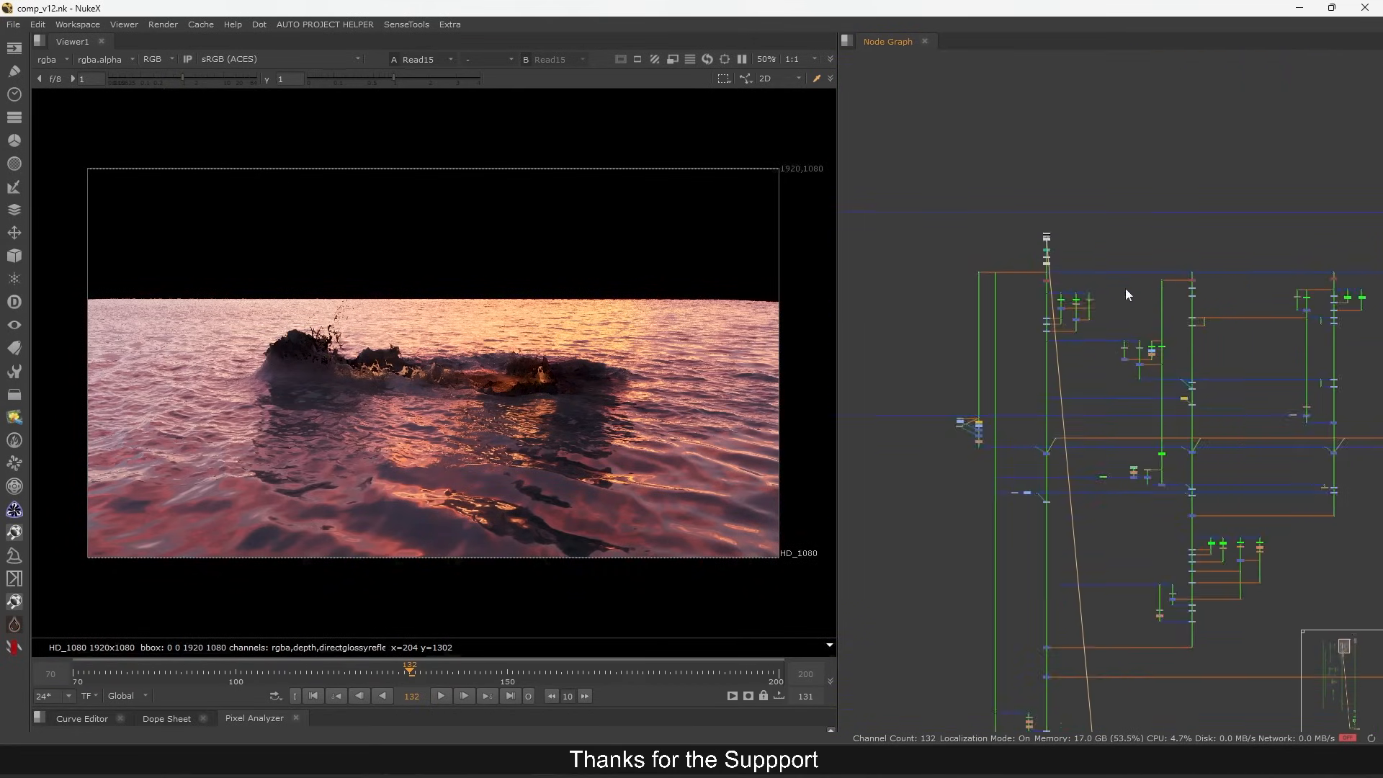
- View the ocean branch at Dot126, below its first group of layer merges
scroll(1020, 360, "up", 4)
left_click(1000, 376)
key("1")
left_click_drag(1008, 396, 1068, 415)
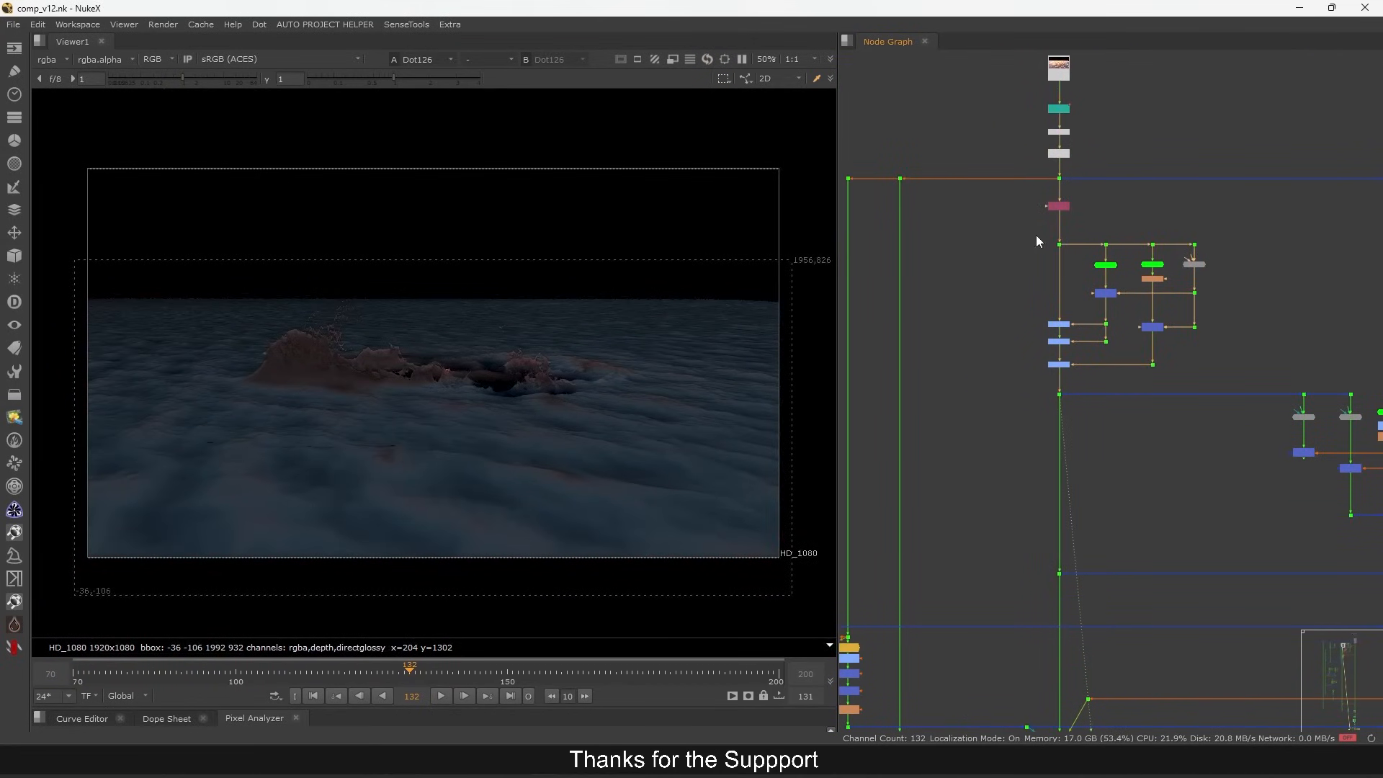
- View the ocean branch at the dot below Shuffle1 and select the Saturation10, Grade45 and Grade44 nodes
left_click(1059, 244)
key("1")
scroll(1058, 325, "down", 2)
left_click_drag(960, 272, 1035, 354)
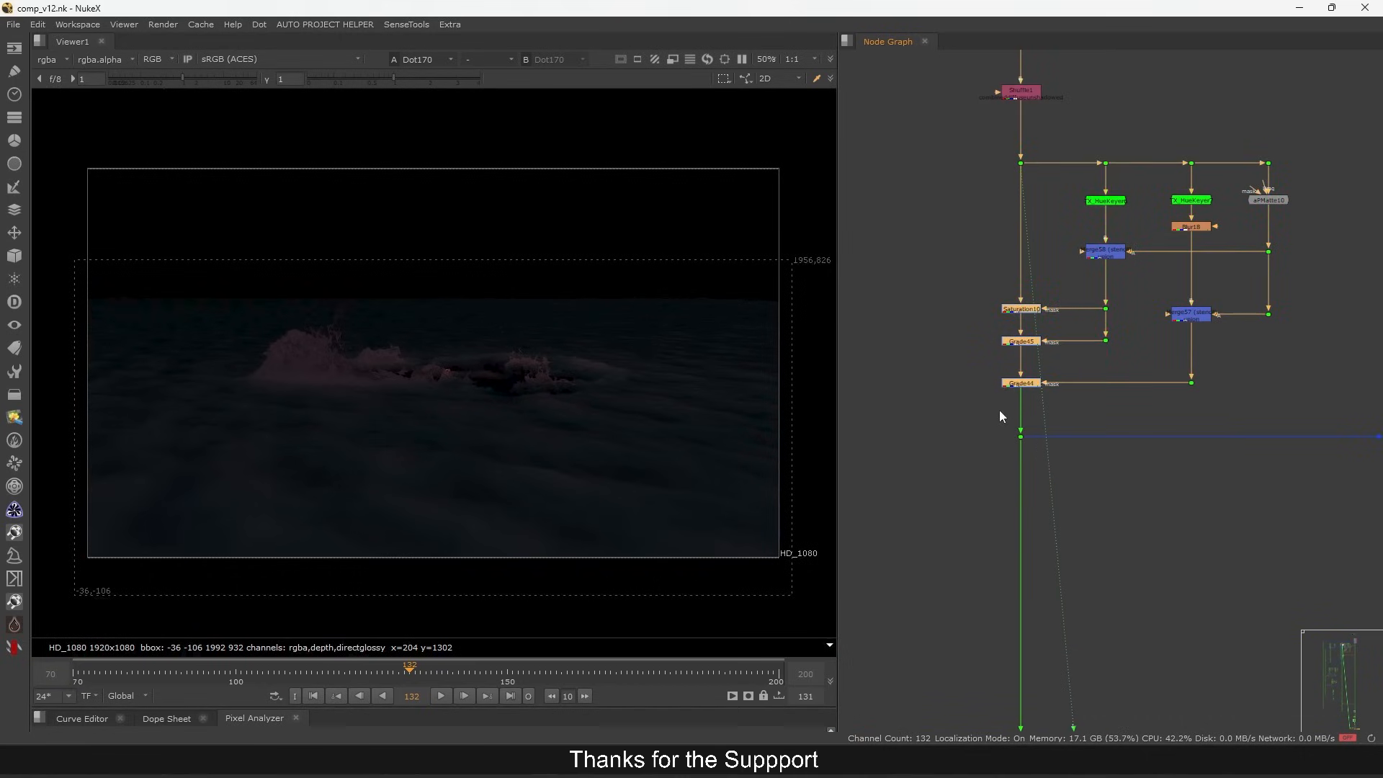
- View the ocean branch further down at Dot141, past its side merges
scroll(1010, 631, "down", 4)
left_click_drag(1010, 631, 1071, 215)
left_click_drag(1099, 501, 1083, 347)
key("1")
left_click_drag(1098, 252, 1068, 589)
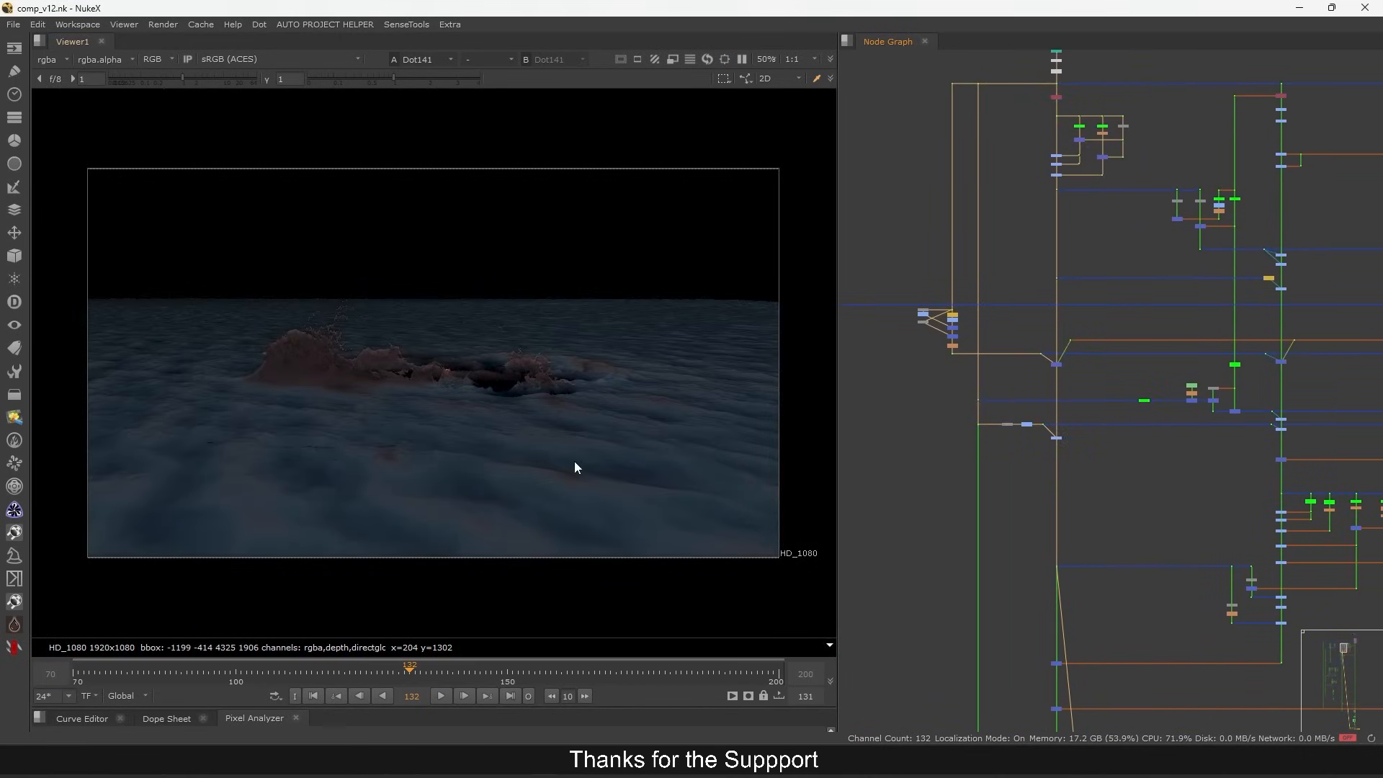
- View the alpha mattes of TX_HueKeyer6 and TX_HueKeyer7 below Shuffle1
scroll(1070, 257, "up", 8)
mouse_move(1015, 255)
left_mouse_down()
mouse_move(1041, 257)
mouse_move(1046, 274)
mouse_move(1035, 262)
left_mouse_up()
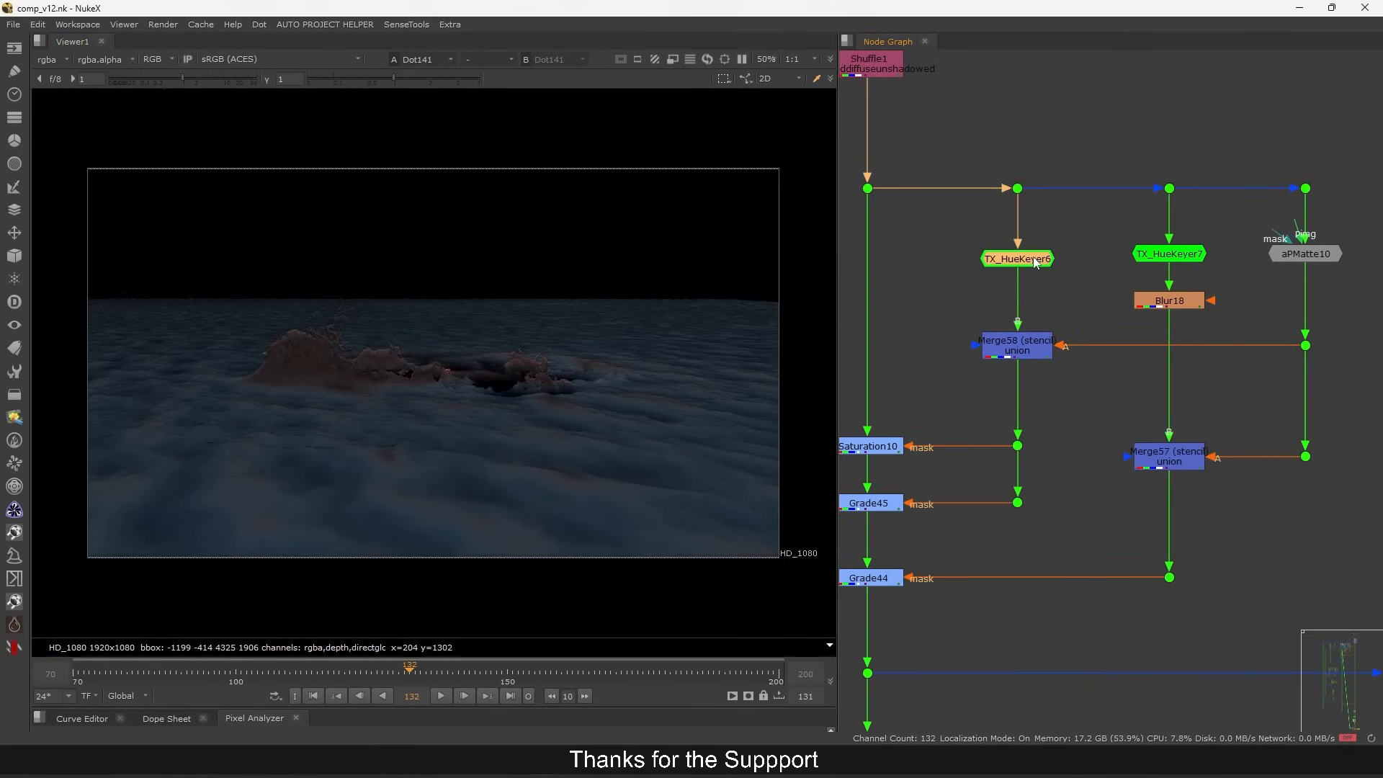
key("1")
key("a")
left_click(1168, 254)
key("1")
- Locate the Shuffle2 branch and view the alpha of the hue keyer fed by it
scroll(1113, 375, "down", 10)
scroll(1243, 378, "up", 10)
scroll(1087, 353, "down", 5)
scroll(1146, 252, "up", 6)
left_click_drag(1138, 195, 995, 265)
key("1")
left_click_drag(1120, 296, 899, 363)
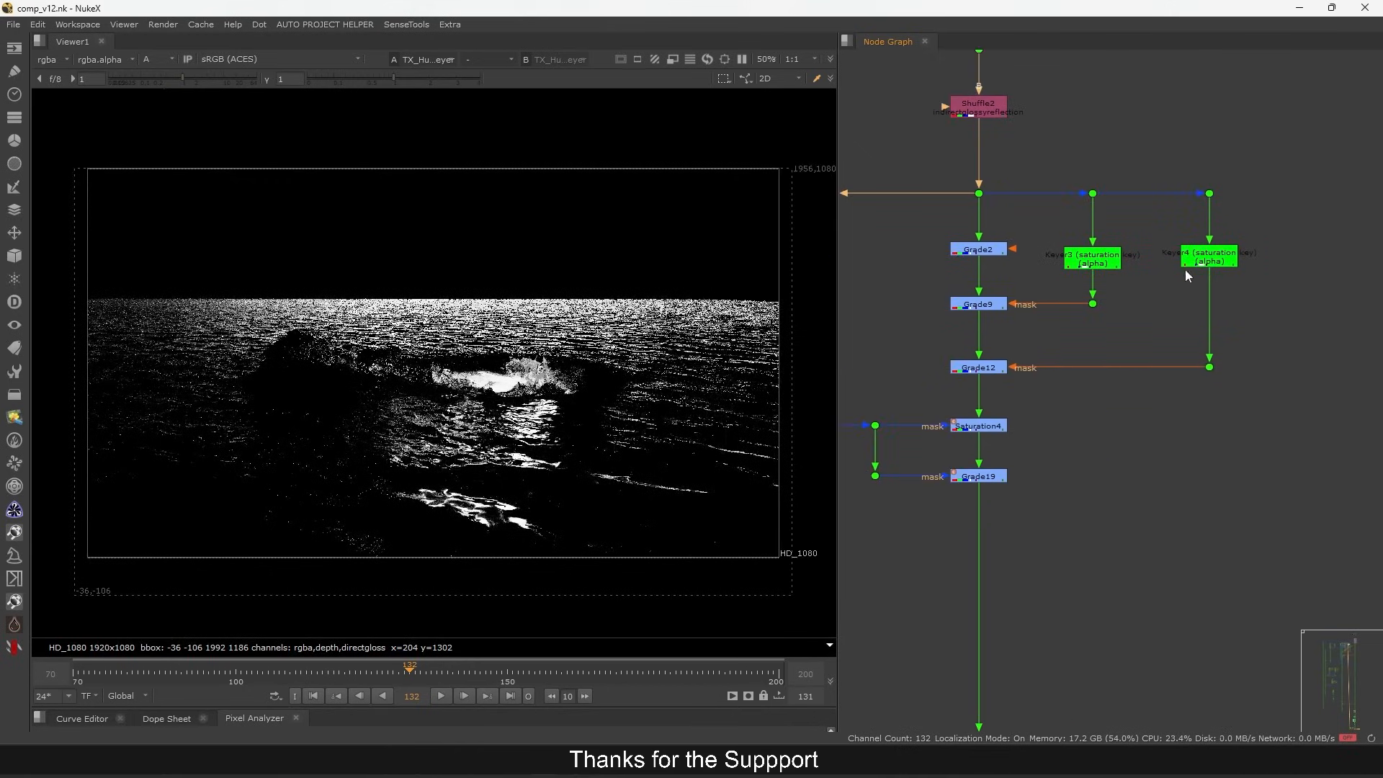
- View the alpha mattes of TX_HueKeyer above Blur4 and TX_HueKeyer8 above FilterErode12
scroll(1120, 382, "down", 5)
scroll(1210, 230, "up", 6)
left_click(1216, 215)
scroll(1130, 441, "down", 4)
scroll(1073, 414, "up", 2)
scroll(1086, 407, "down", 2)
scroll(1091, 396, "up", 2)
left_click(1121, 381)
key("1")
scroll(1189, 389, "up", 3)
left_click(1215, 379)
key("1")
scroll(1217, 380, "up", 3)
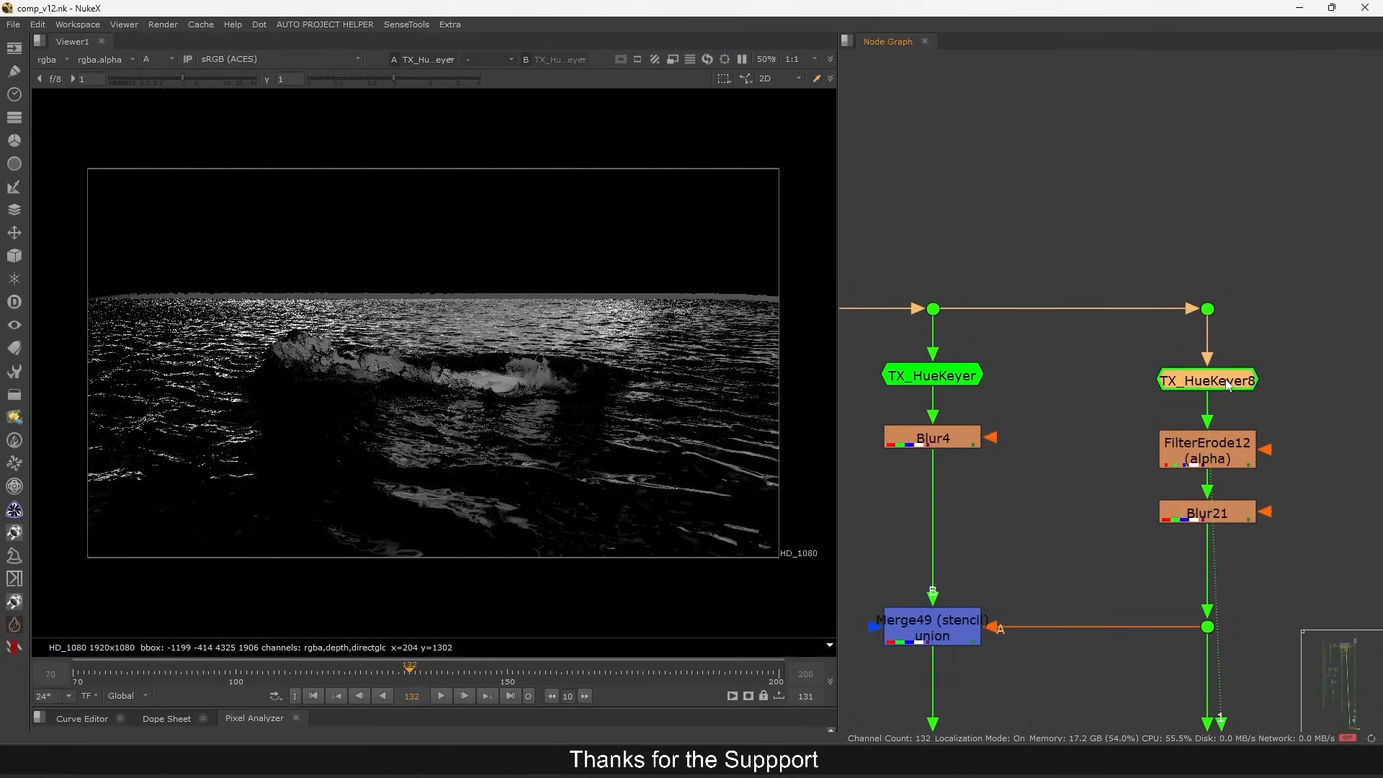
- Return to the node group below Shuffle1 and view its first hue keyer's matte
scroll(1226, 385, "down", 5)
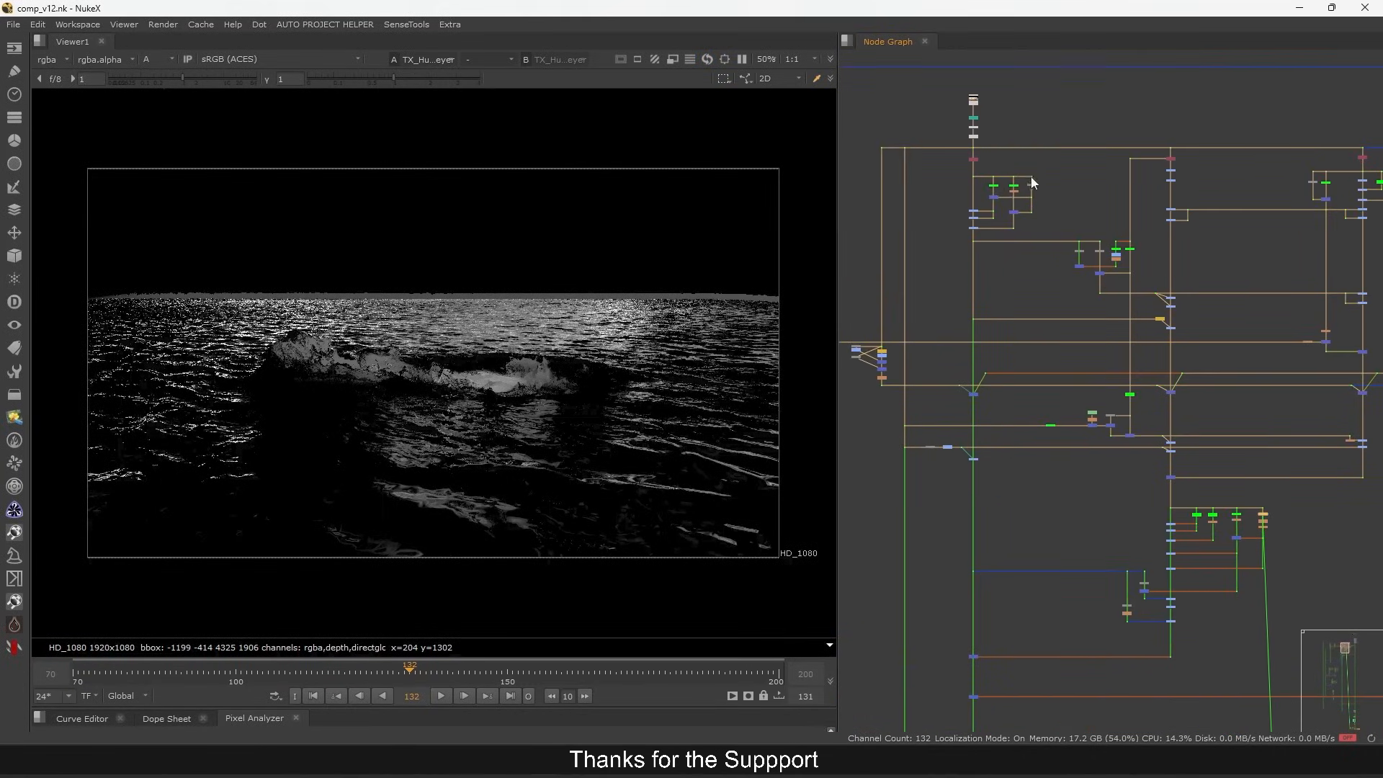
scroll(1019, 180, "up", 5)
left_click(1051, 208)
key("1")
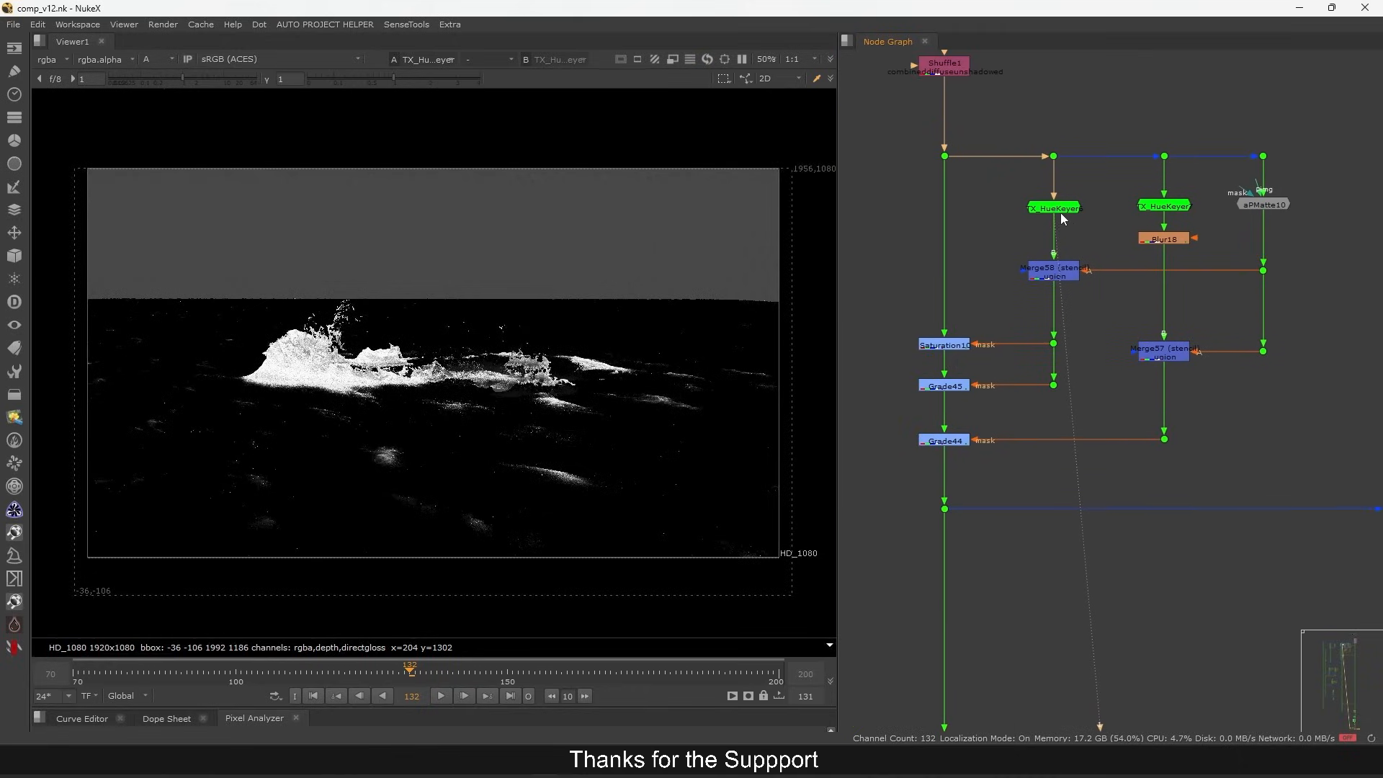
- View the RGB feeding the first hue keyer at Dot171, raising the viewer gain to 4.6 to examine the splash
left_click(1053, 156)
key("1")
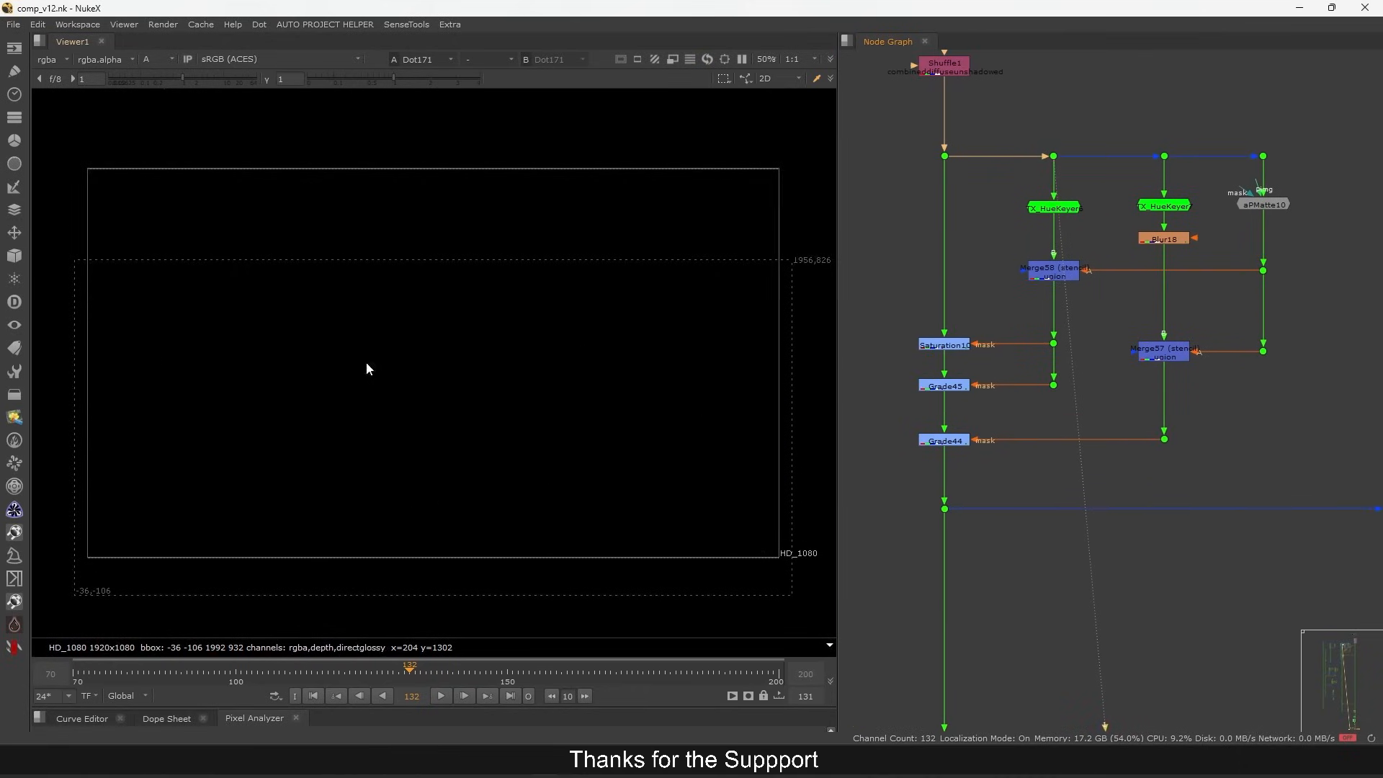
key("a")
scroll(289, 379, "up", 5)
left_click_drag(190, 85, 210, 85)
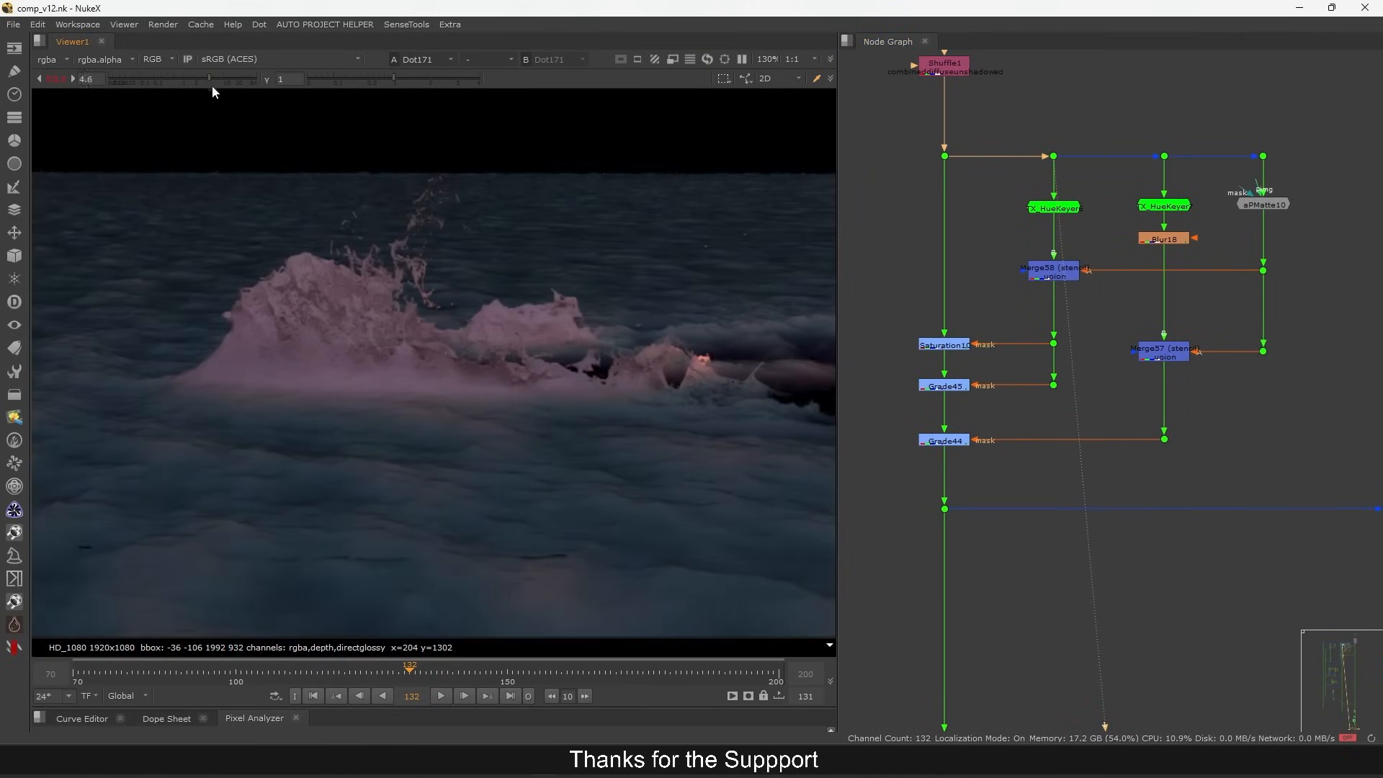
- Compare the first hue keyer's alpha with its RGB image and reset the viewer gain to 1
left_click(1049, 208)
key("1")
key("a")
key("a")
left_click(171, 78, "ctrl")
- View the Merge58 stencil result below the first hue keyer
scroll(1069, 270, "down", 4)
left_click(1062, 270)
key("1")
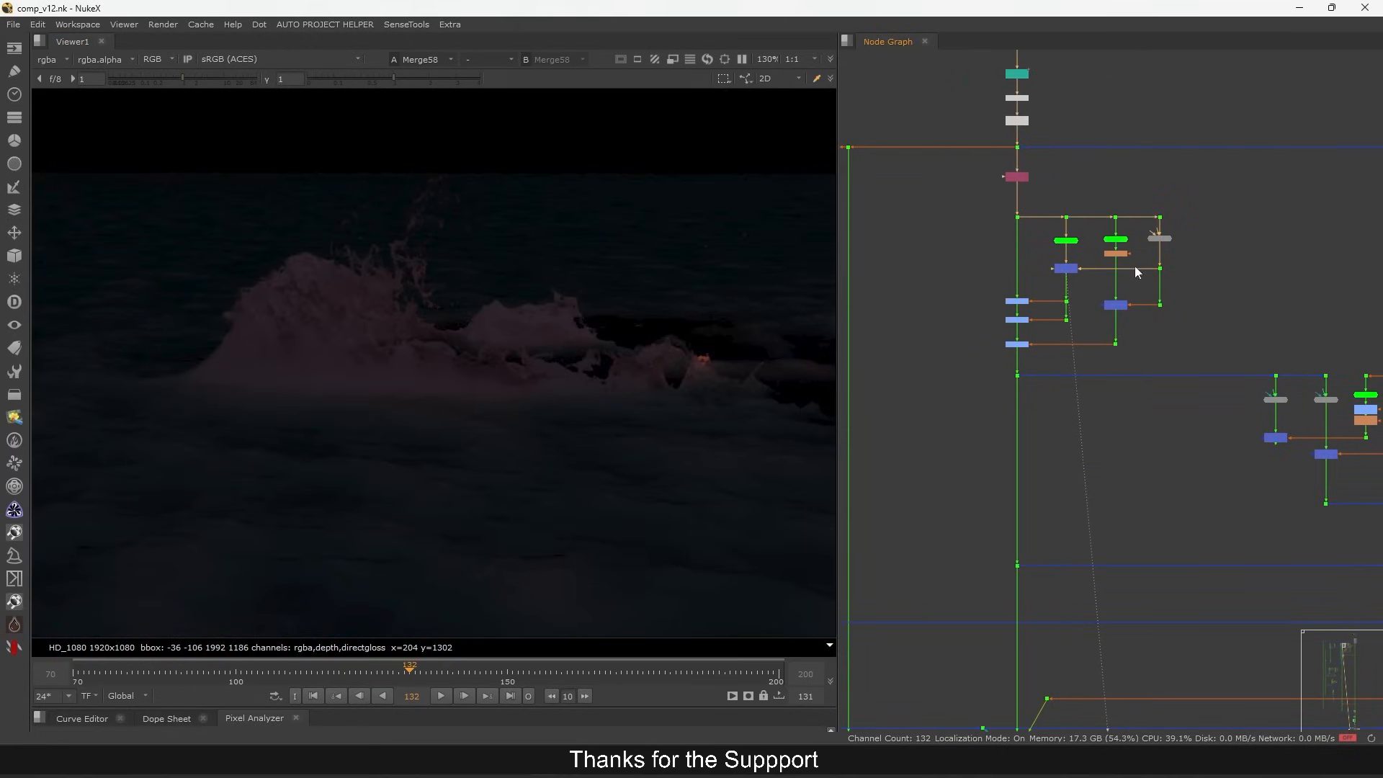
- View the aPMatte10 position matte's alpha and play it back over the sequence
scroll(1125, 269, "up", 5)
key("1")
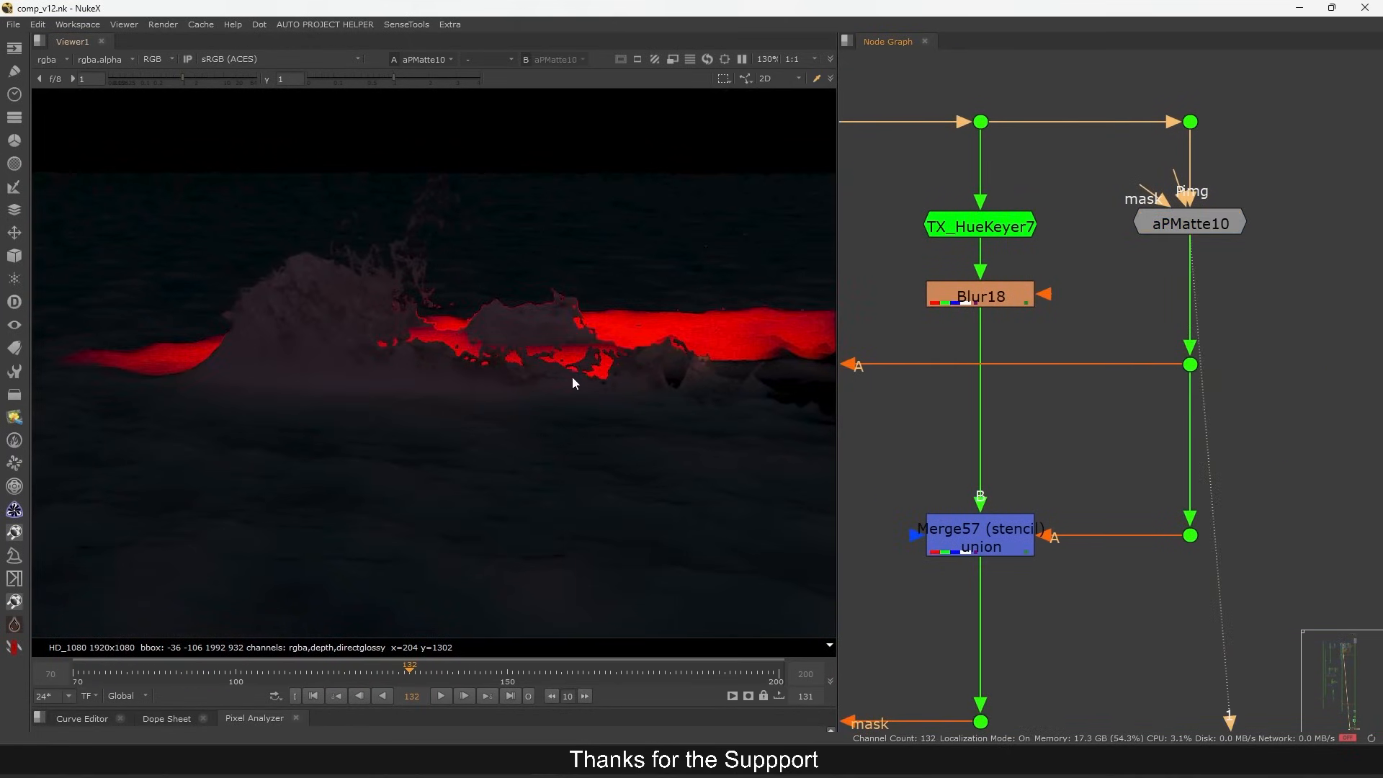
key("a")
key("a")
key("a")
left_click(441, 696)
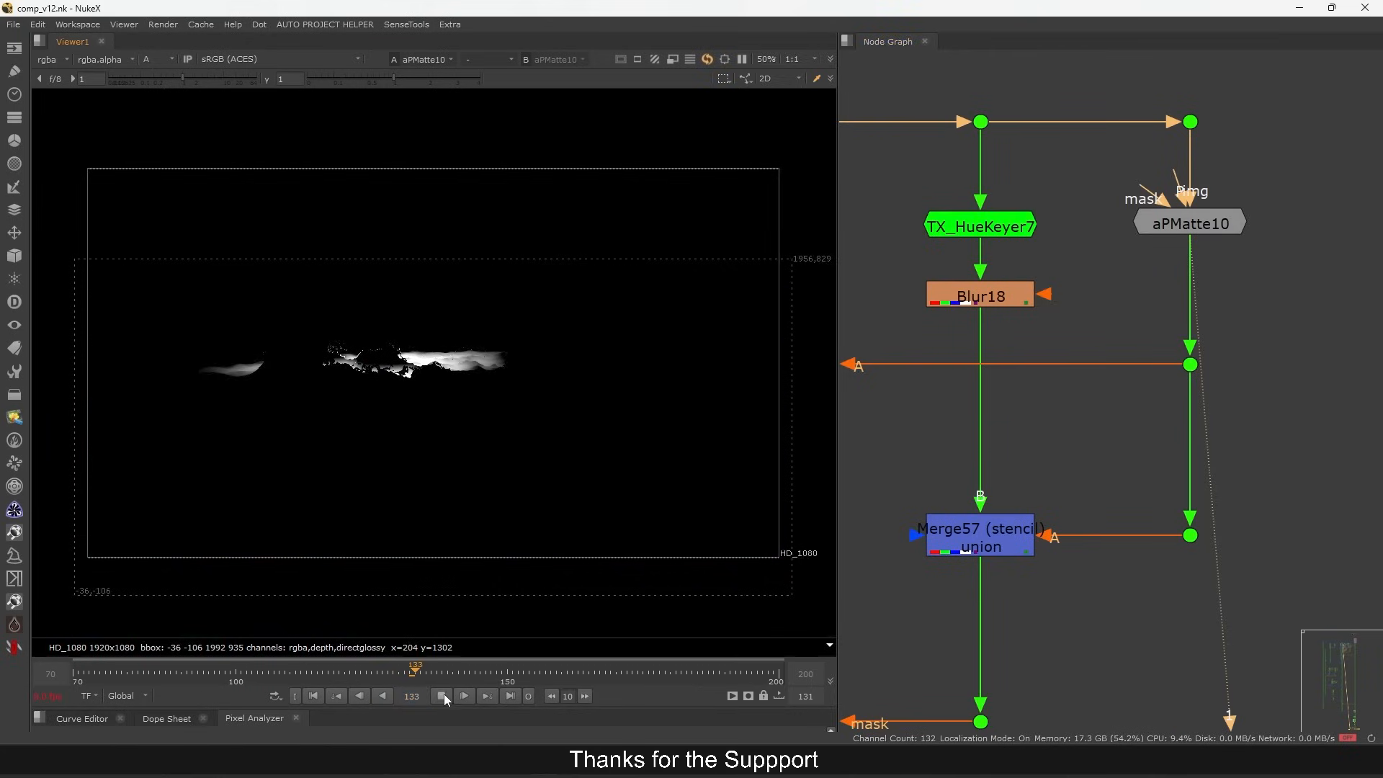
left_click(446, 695)
- View Dot126 in RGB and toggle Saturation10 and Grade45 off and on to compare the splash colour
scroll(1261, 293, "down", 6)
left_click(1094, 423)
key("1")
key("a")
left_click_drag(1059, 311, 1106, 372)
key("d")
key("d")
scroll(499, 382, "up", 4)
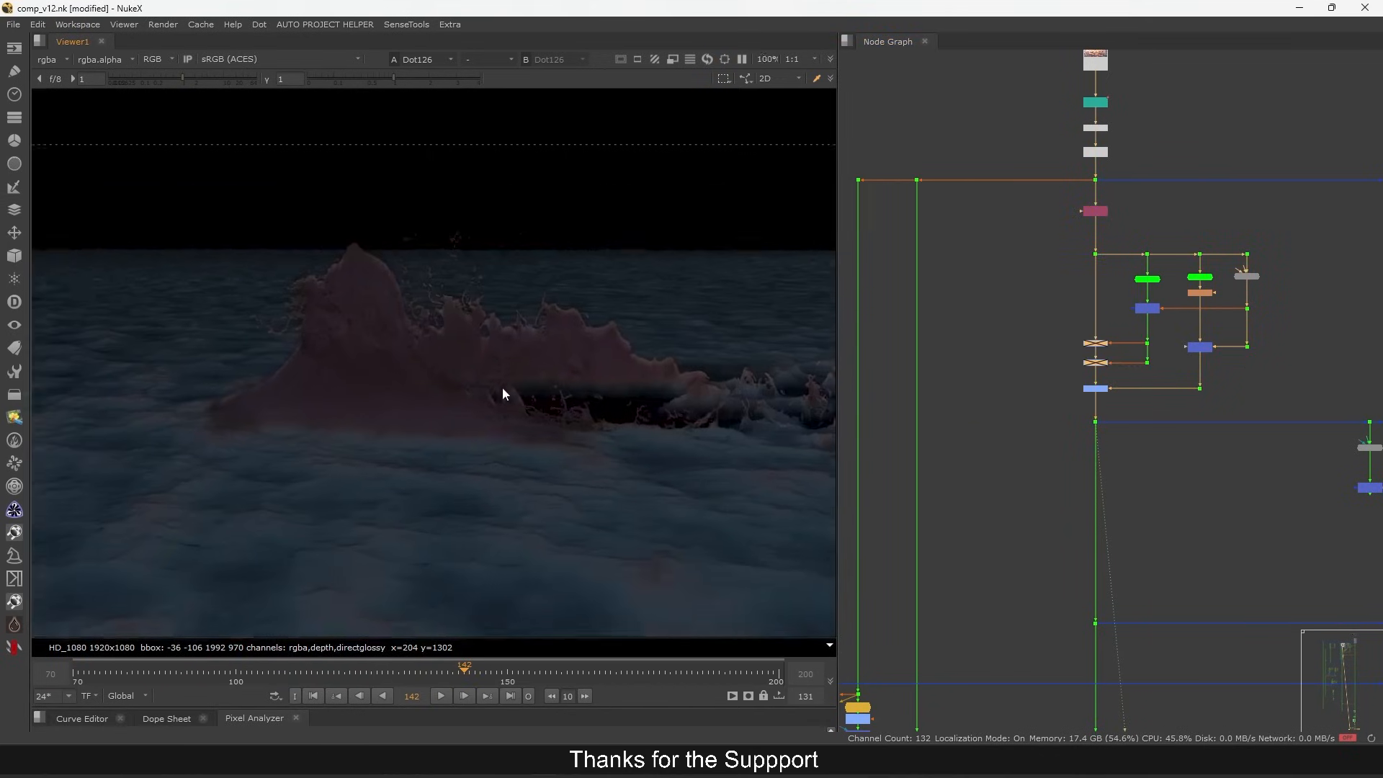
scroll(497, 393, "up", 7)
scroll(507, 393, "down", 4)
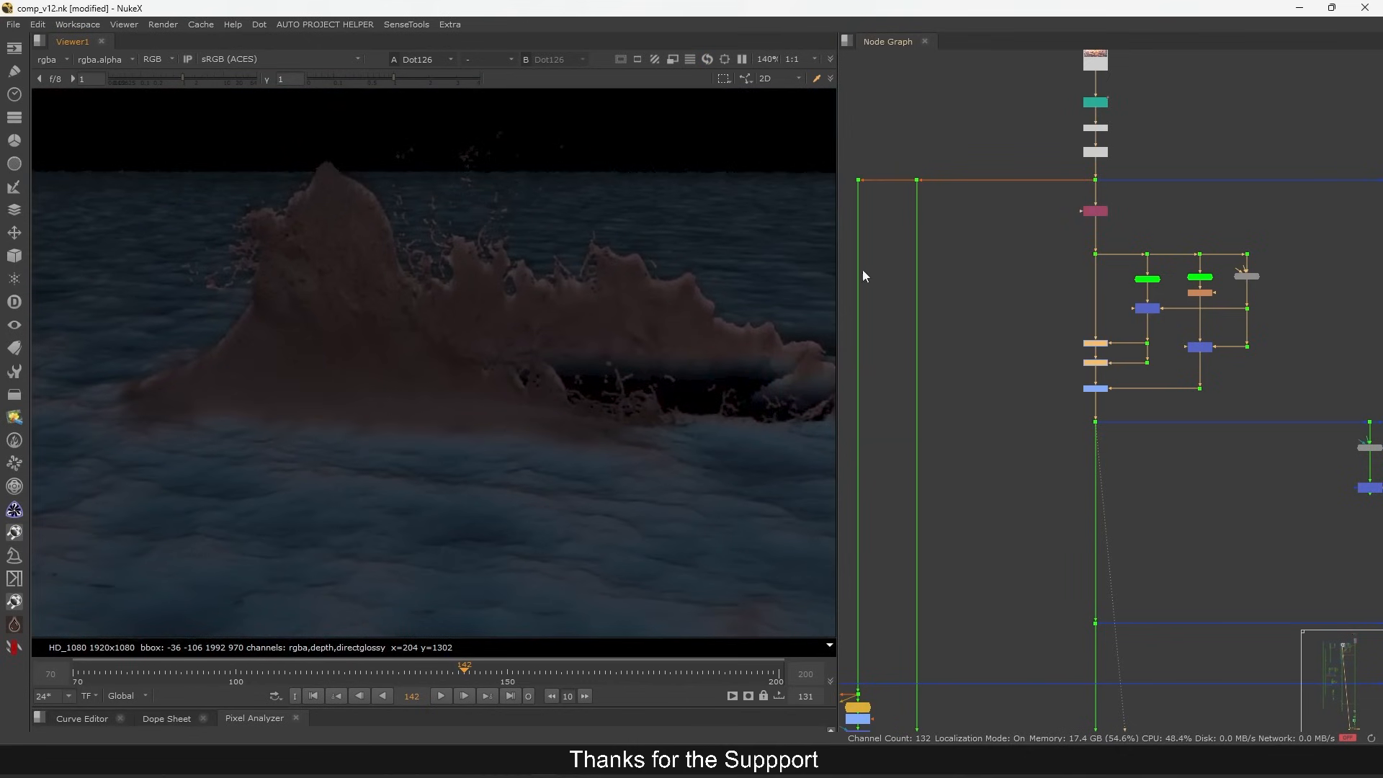
- View the ocean branch's deep-to-image result, with all of its layers combined
scroll(1022, 389, "down", 7)
left_click_drag(1039, 630, 1112, 377)
scroll(1113, 366, "up", 6)
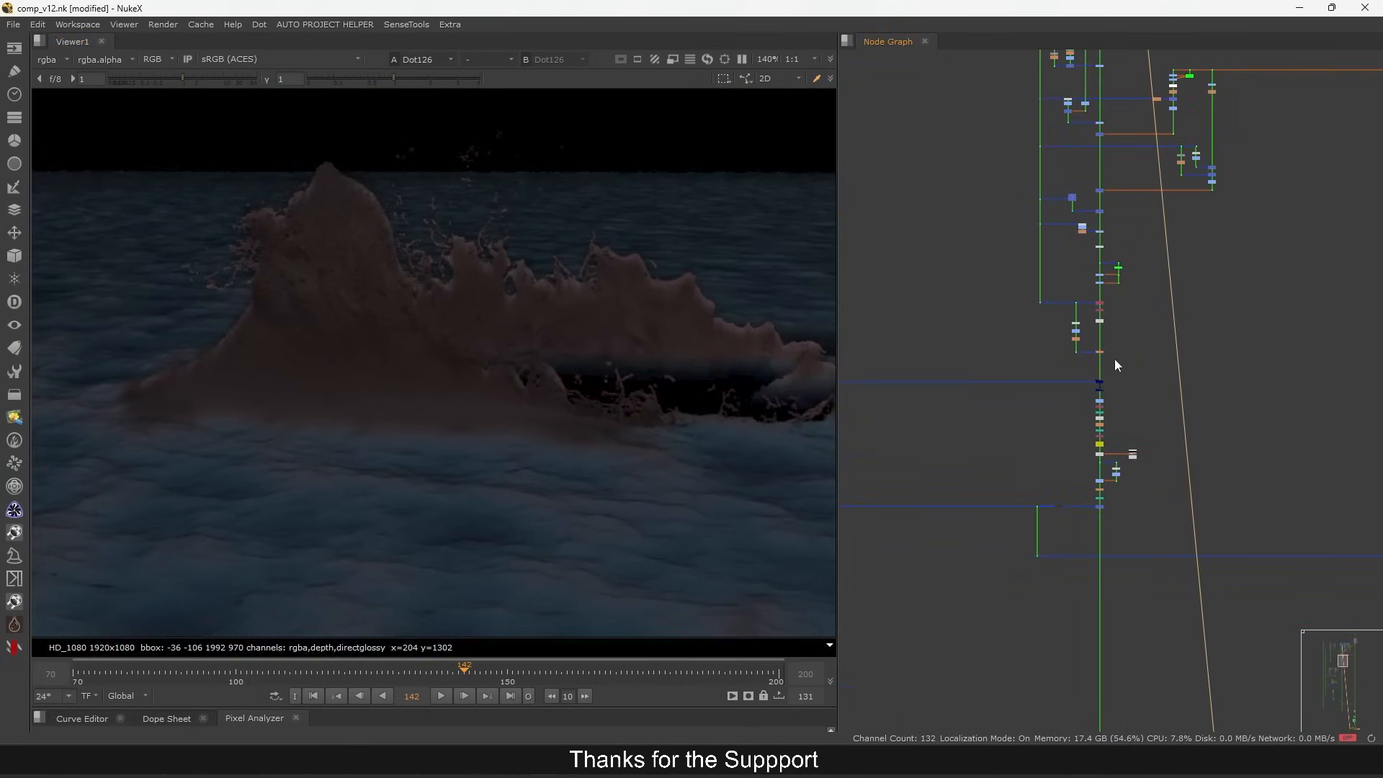
left_click_drag(1210, 537, 1176, 429)
scroll(1087, 270, "up", 1)
left_click_drag(1107, 279, 1022, 322)
key("1")
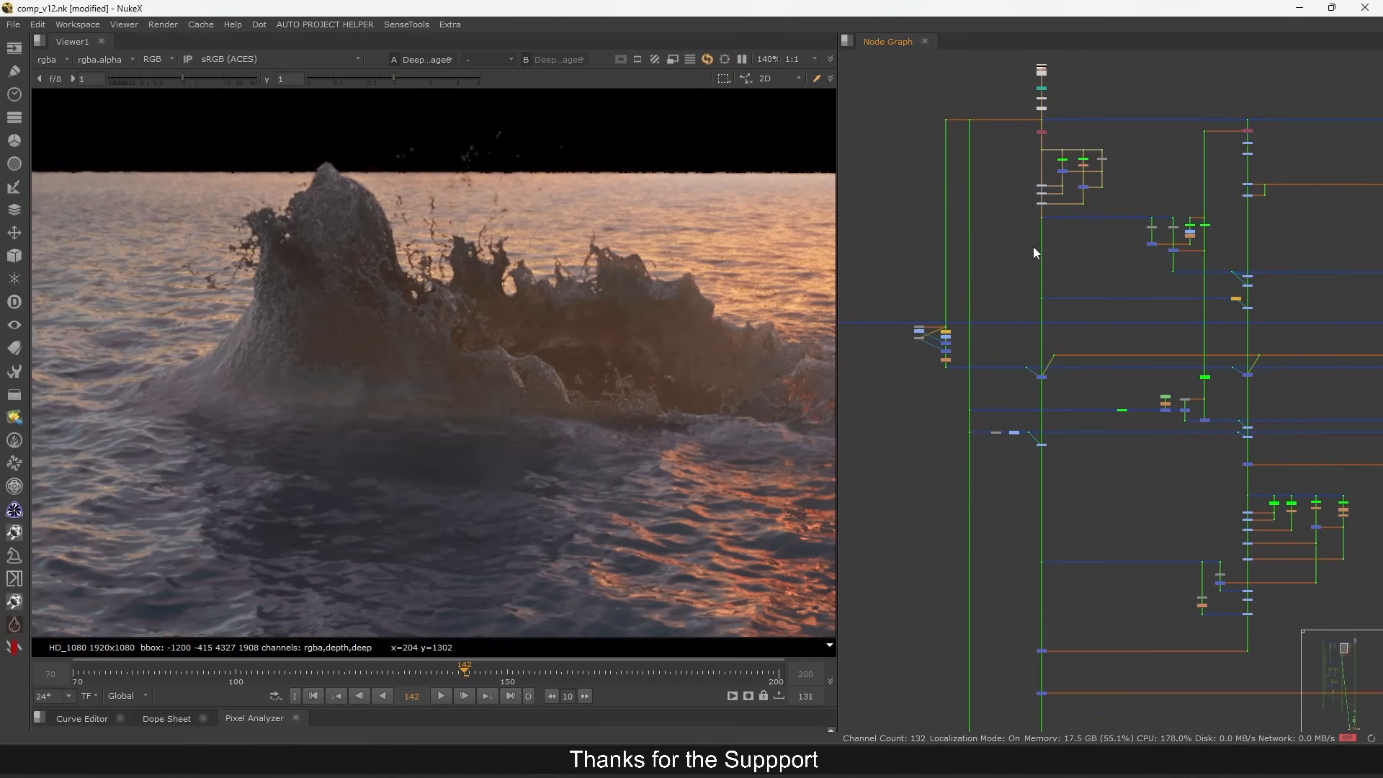
- Look over the upper ocean branch, then fit the whole node graph and the viewer image in view
scroll(1027, 305, "down", 5)
left_click_drag(1230, 336, 1053, 349)
left_click_drag(1187, 315, 1254, 368)
key("f")
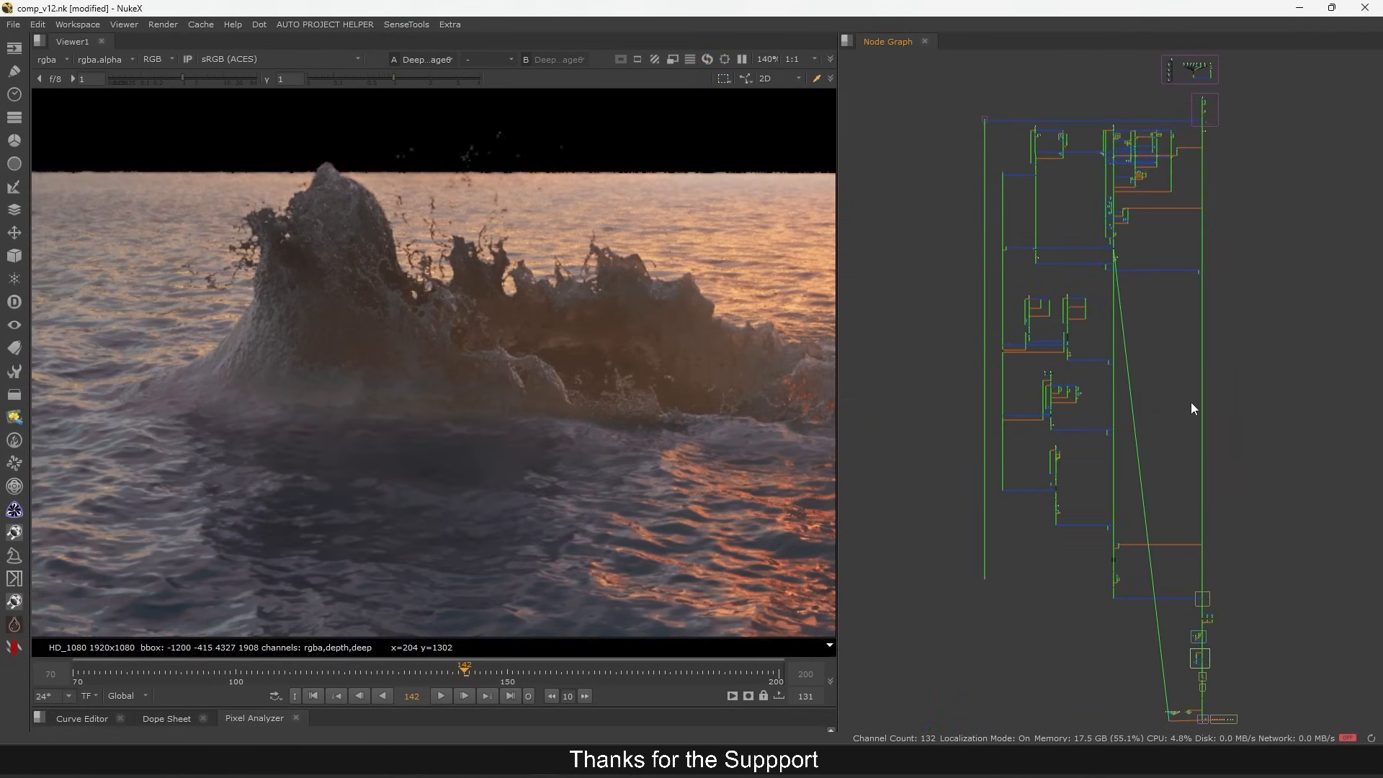
key("f")
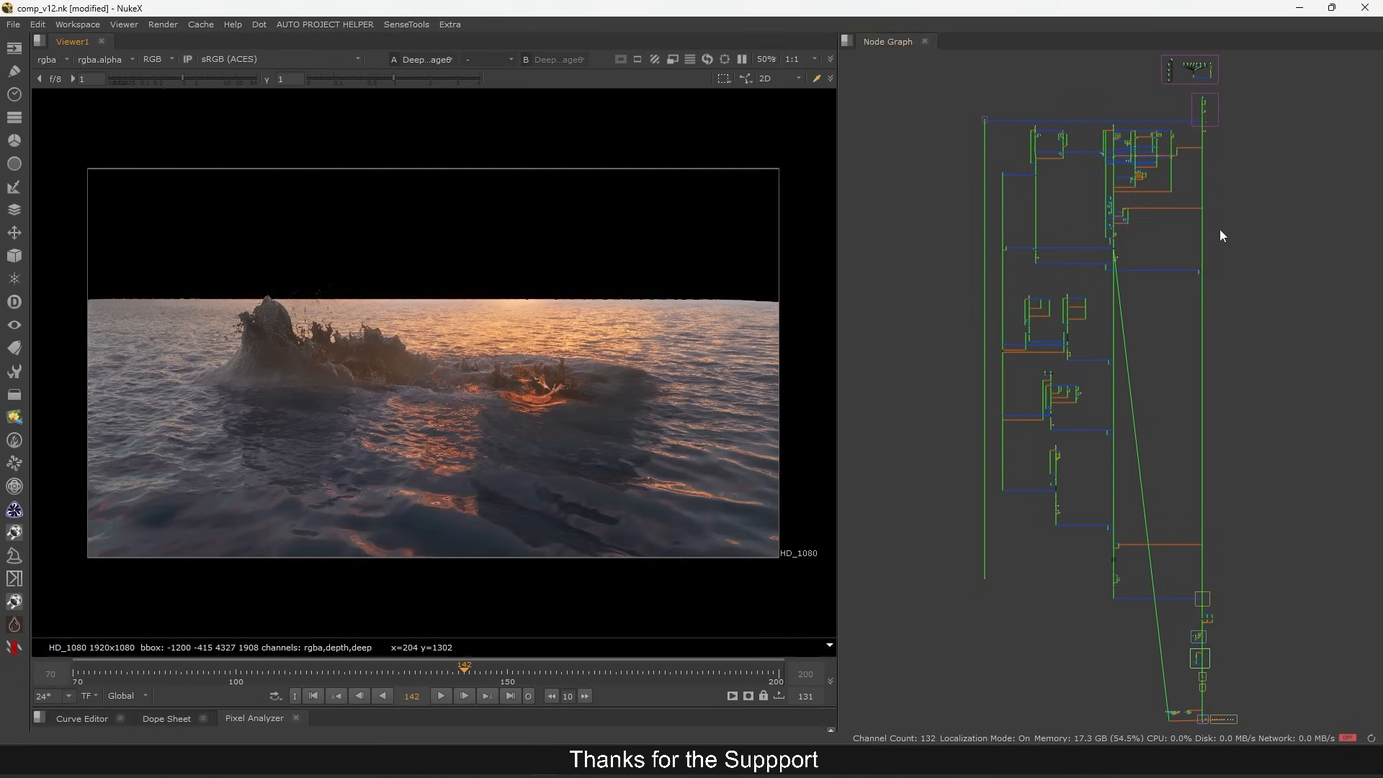
- View the combined deep merge of all elements in the group above the SKY backdrop
scroll(1222, 232, "up", 10)
left_click_drag(1148, 204, 1194, 224)
key("1")
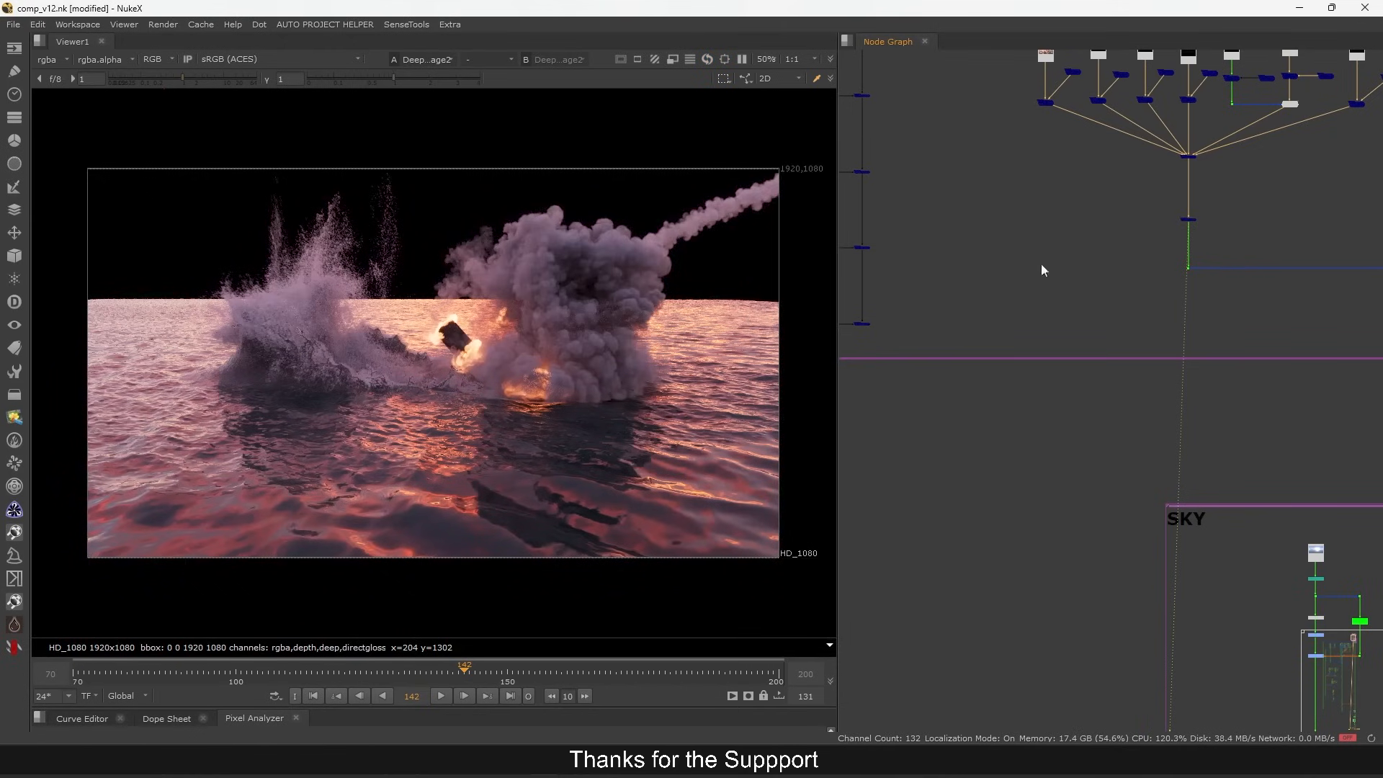
left_click_drag(626, 408, 497, 546)
left_click(1005, 296)
- Locate the OUTPUT backdrop and view the rendered movie test_v11.mov at Read12
key("f")
left_click_drag(1233, 721, 1224, 542)
scroll(1224, 542, "up", 6)
scroll(1127, 551, "up", 6)
key("1")
left_click_drag(1066, 445, 913, 308)
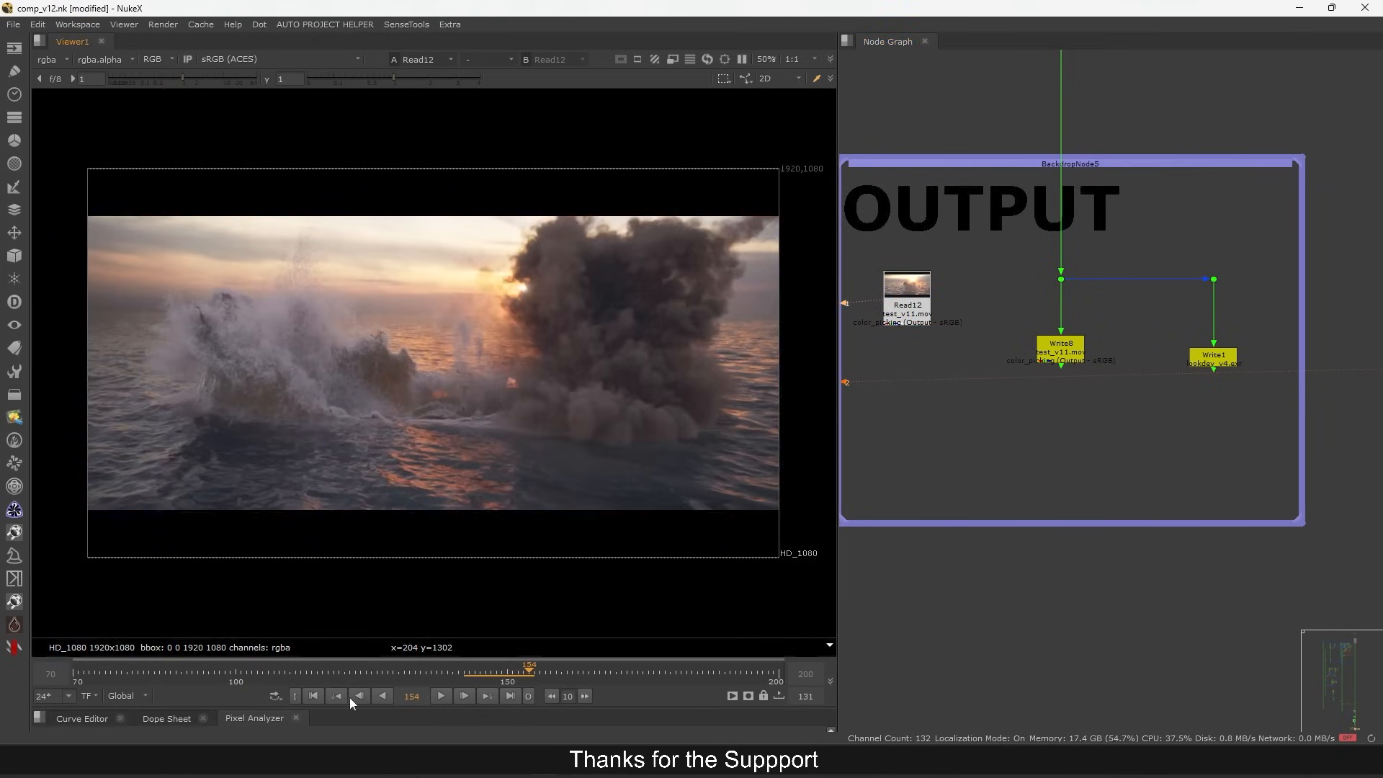
- Play the Read12 output movie from its first frame and examine the framed picture area
left_click(314, 695)
left_click(440, 696)
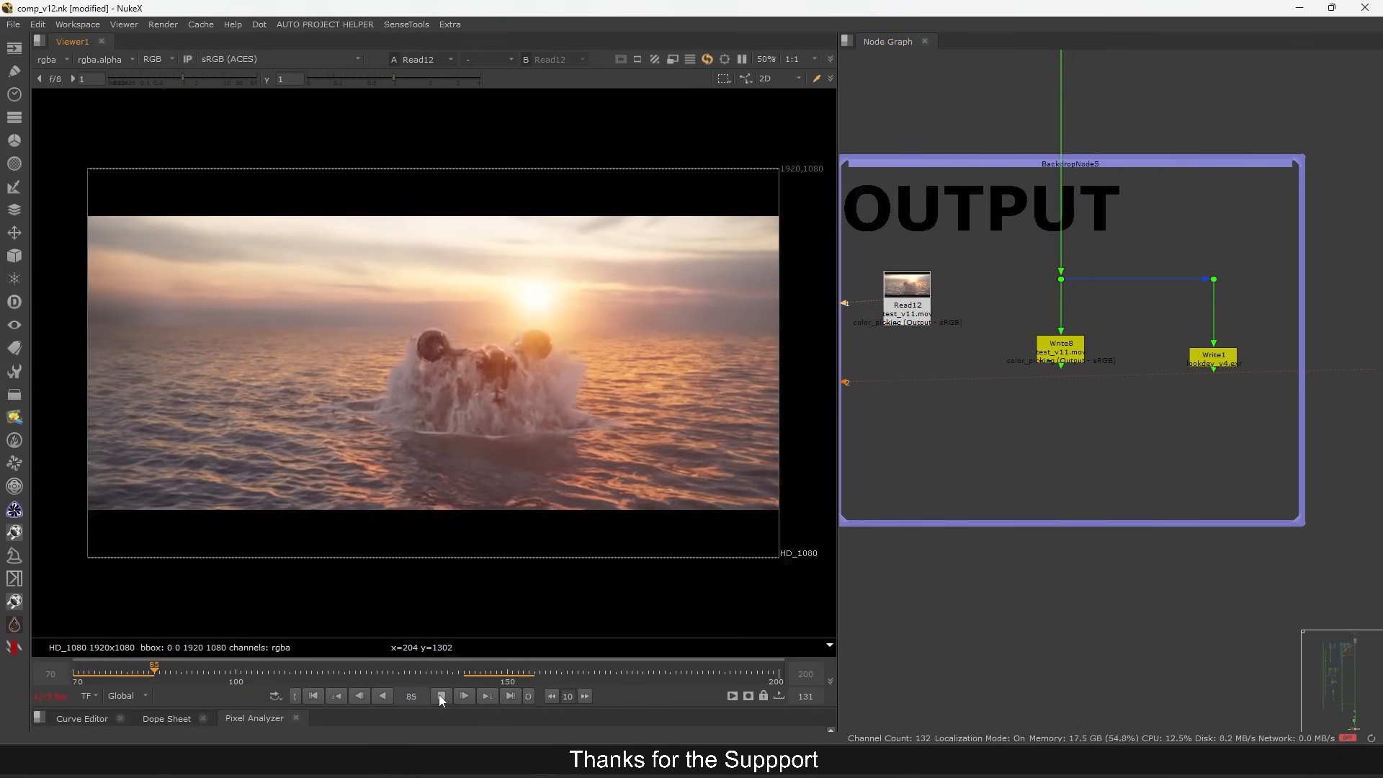
left_click_drag(79, 321, 799, 512)
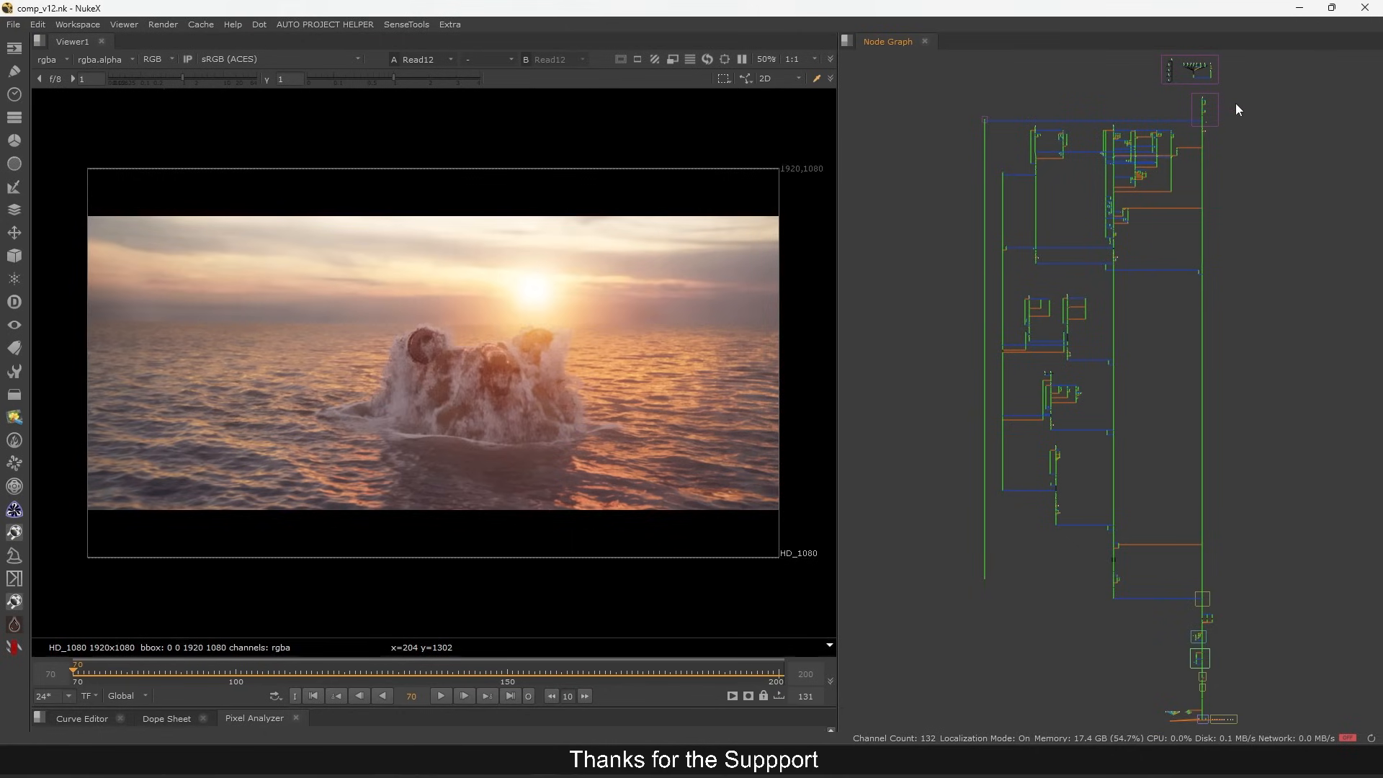
- Look over the comp's structure by marking out the main trunk, the element branches and the final backdrops
left_click_drag(1251, 83, 1177, 656)
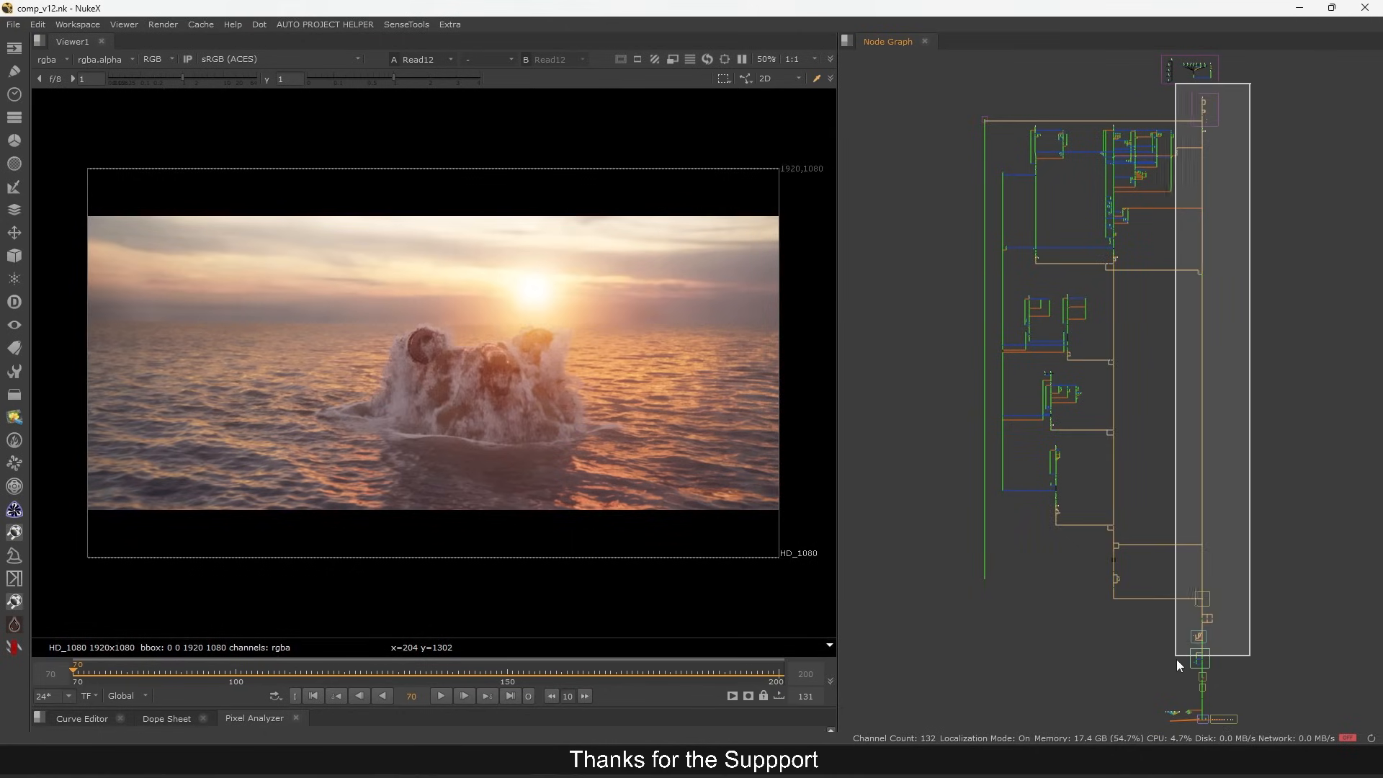
left_click_drag(1071, 101, 1113, 507)
left_click_drag(1189, 596, 1244, 644)
left_click_drag(1220, 383, 1231, 437)
left_click(1230, 436)
- View the contact sheet of sunset ocean reference photos near OUTPUT, then frame the whole node graph
left_click_drag(1167, 676, 1168, 599)
scroll(1168, 598, "up", 5)
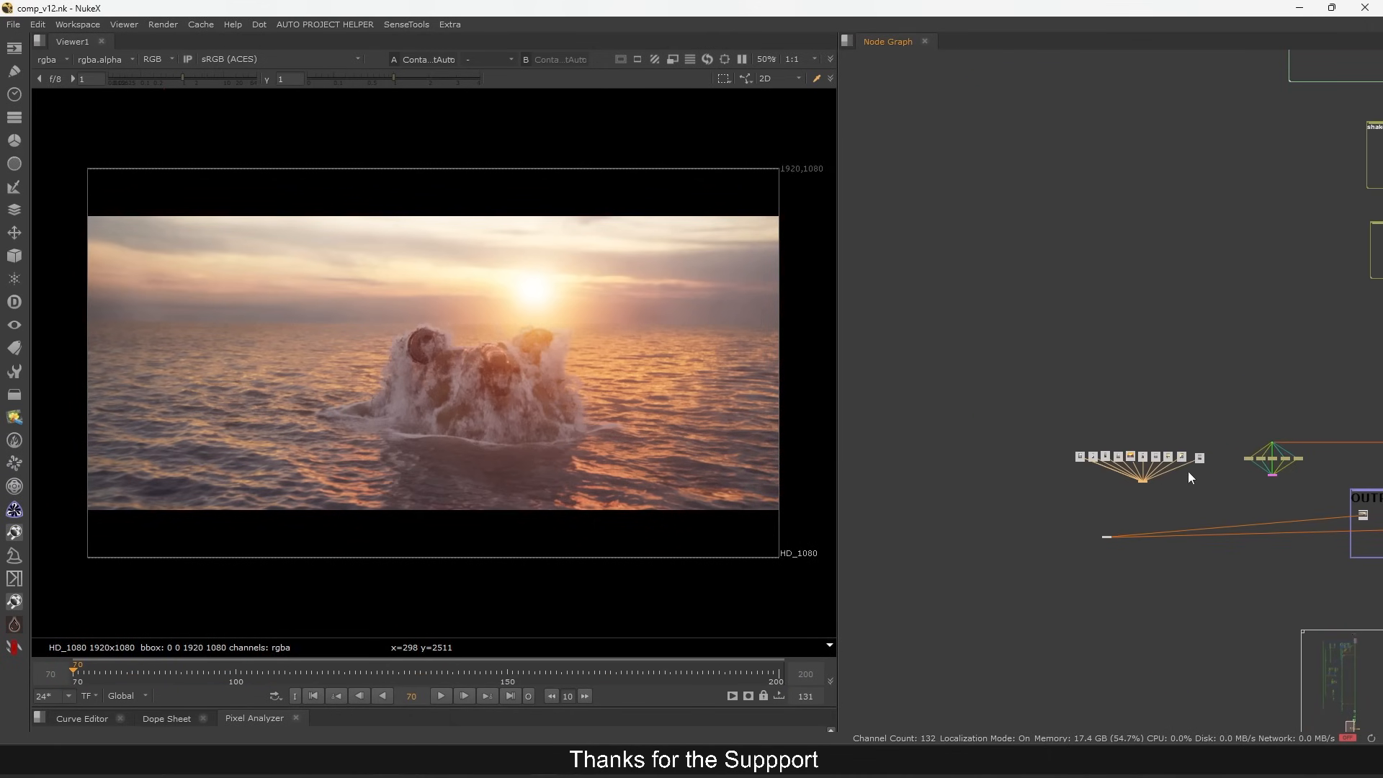
key("1")
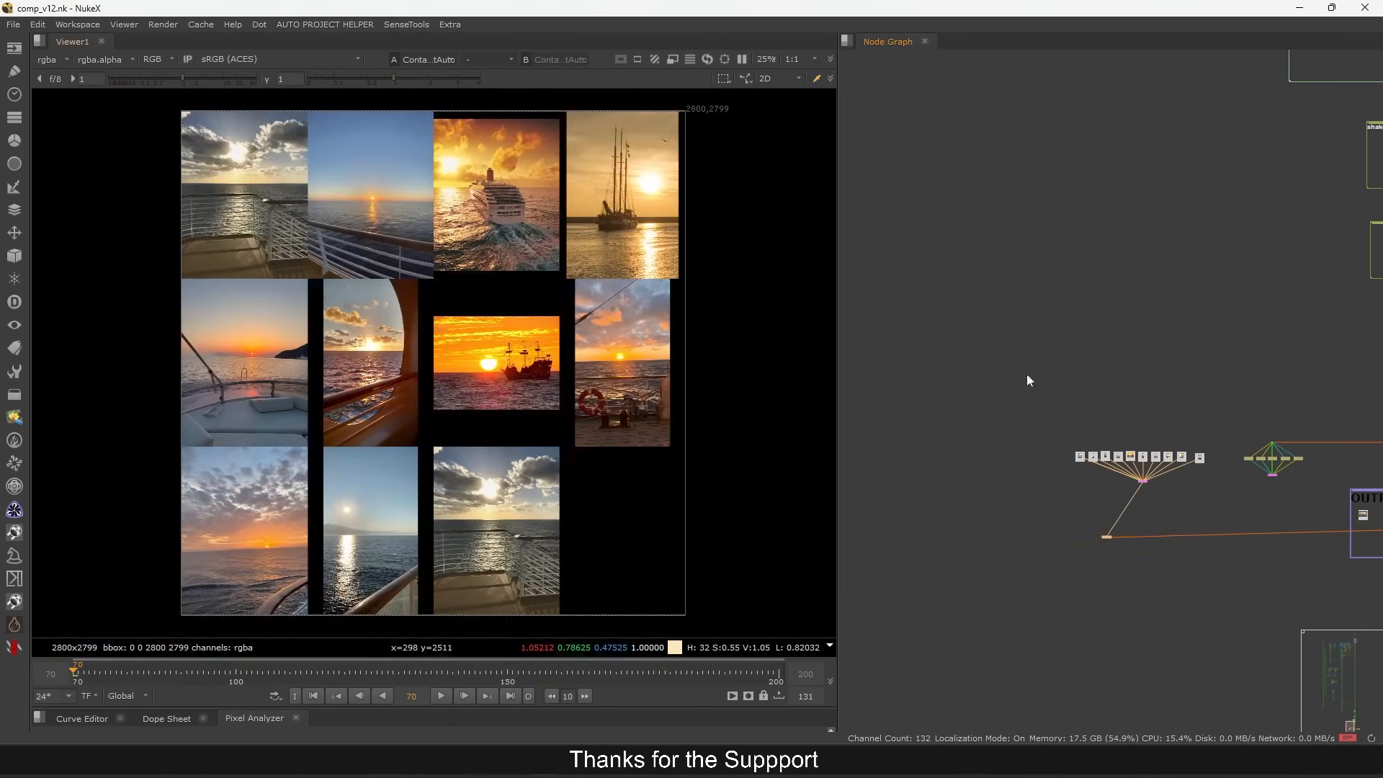
key("f")
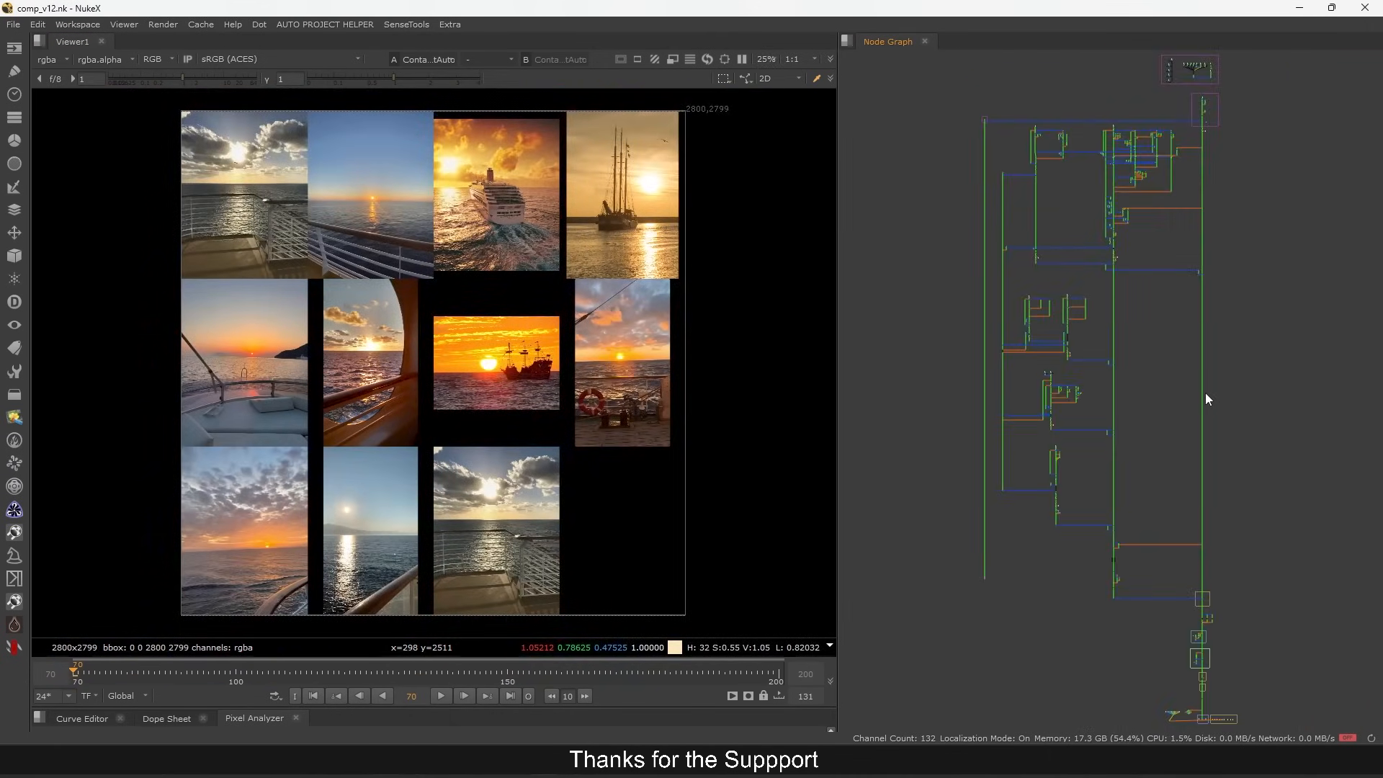